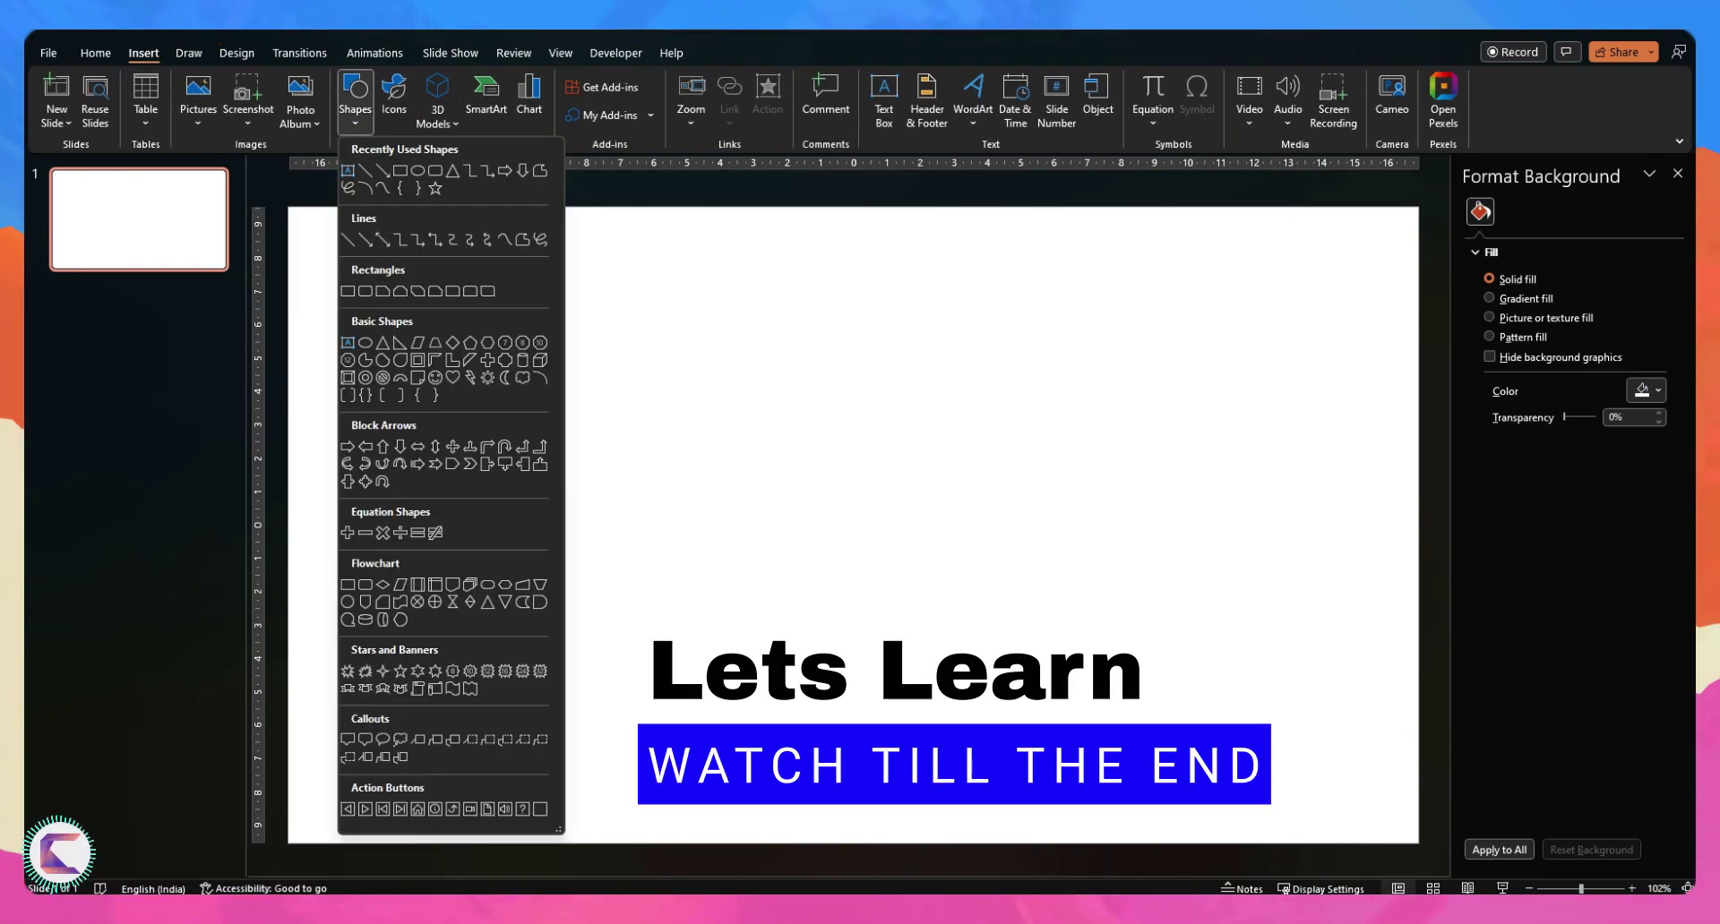
Draw a thin blue rectangle, duplicate it with Ctrl+D into a stack of six bars, and select them all
{"action": "left_click", "coordinate": [400, 170]}
{"action": "left_click_drag", "start_coordinate": [936, 349], "coordinate": [1185, 382]}
{"action": "left_click_drag", "start_coordinate": [970, 376], "coordinate": [1032, 439]}
{"action": "key", "text": "ctrl+d"}
{"action": "key", "text": "ctrl+d"}
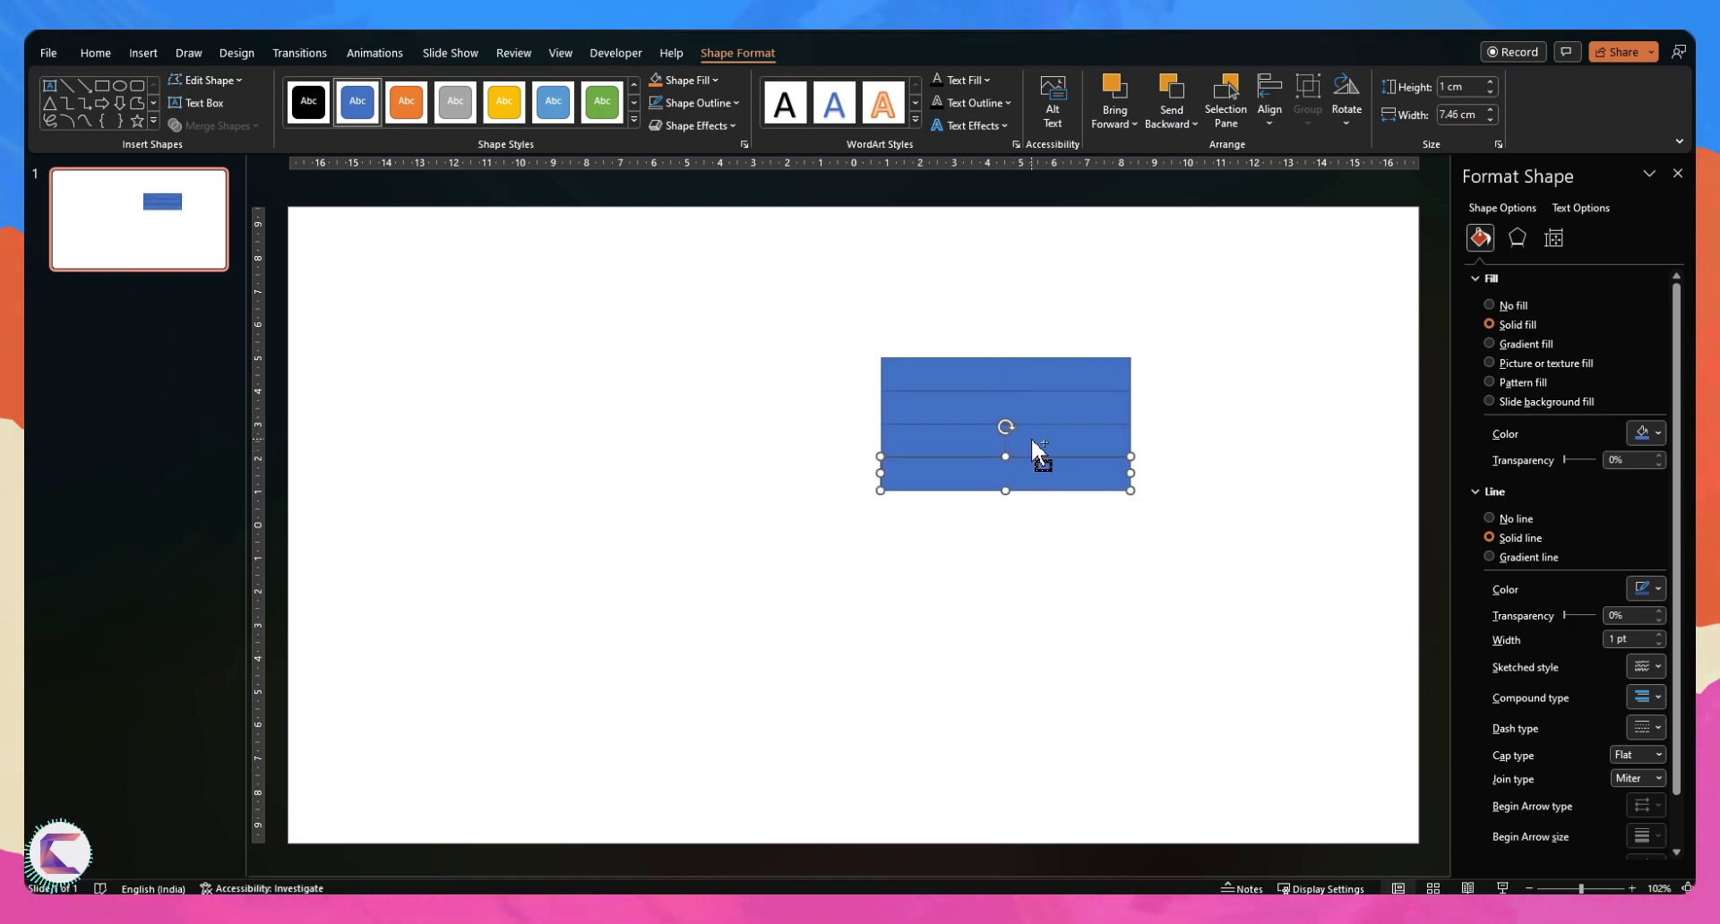
{"action": "key", "text": "ctrl+d"}
{"action": "key", "text": "ctrl+d"}
{"action": "left_click", "coordinate": [1159, 529]}
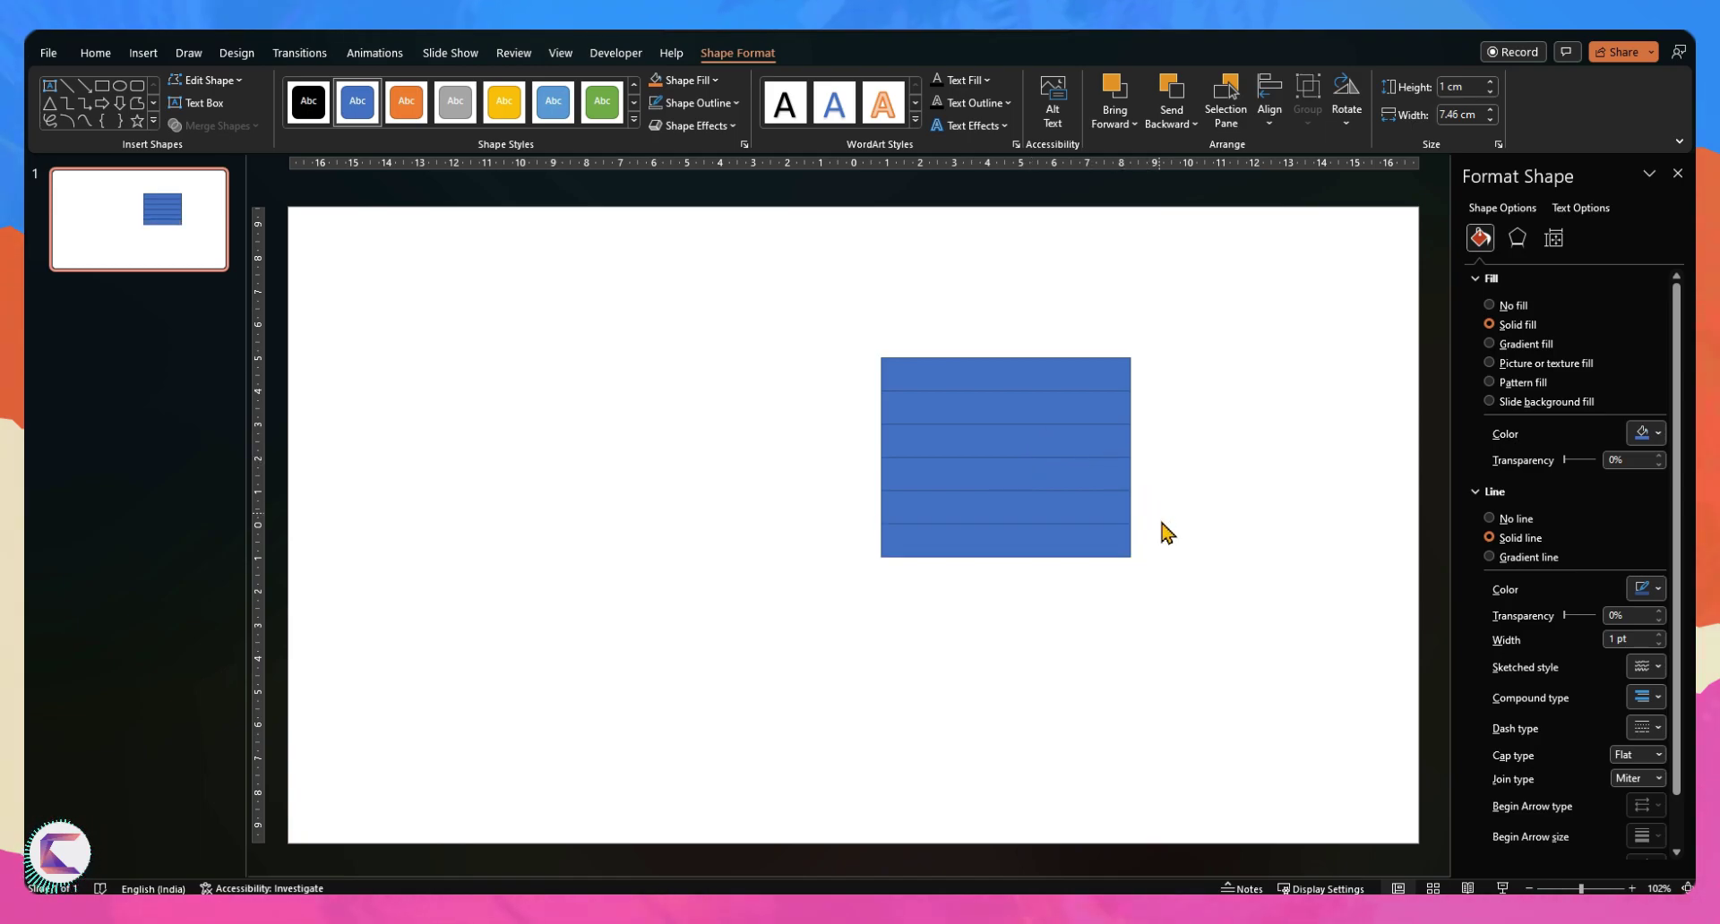
{"action": "left_click_drag", "start_coordinate": [1191, 644], "coordinate": [752, 318]}
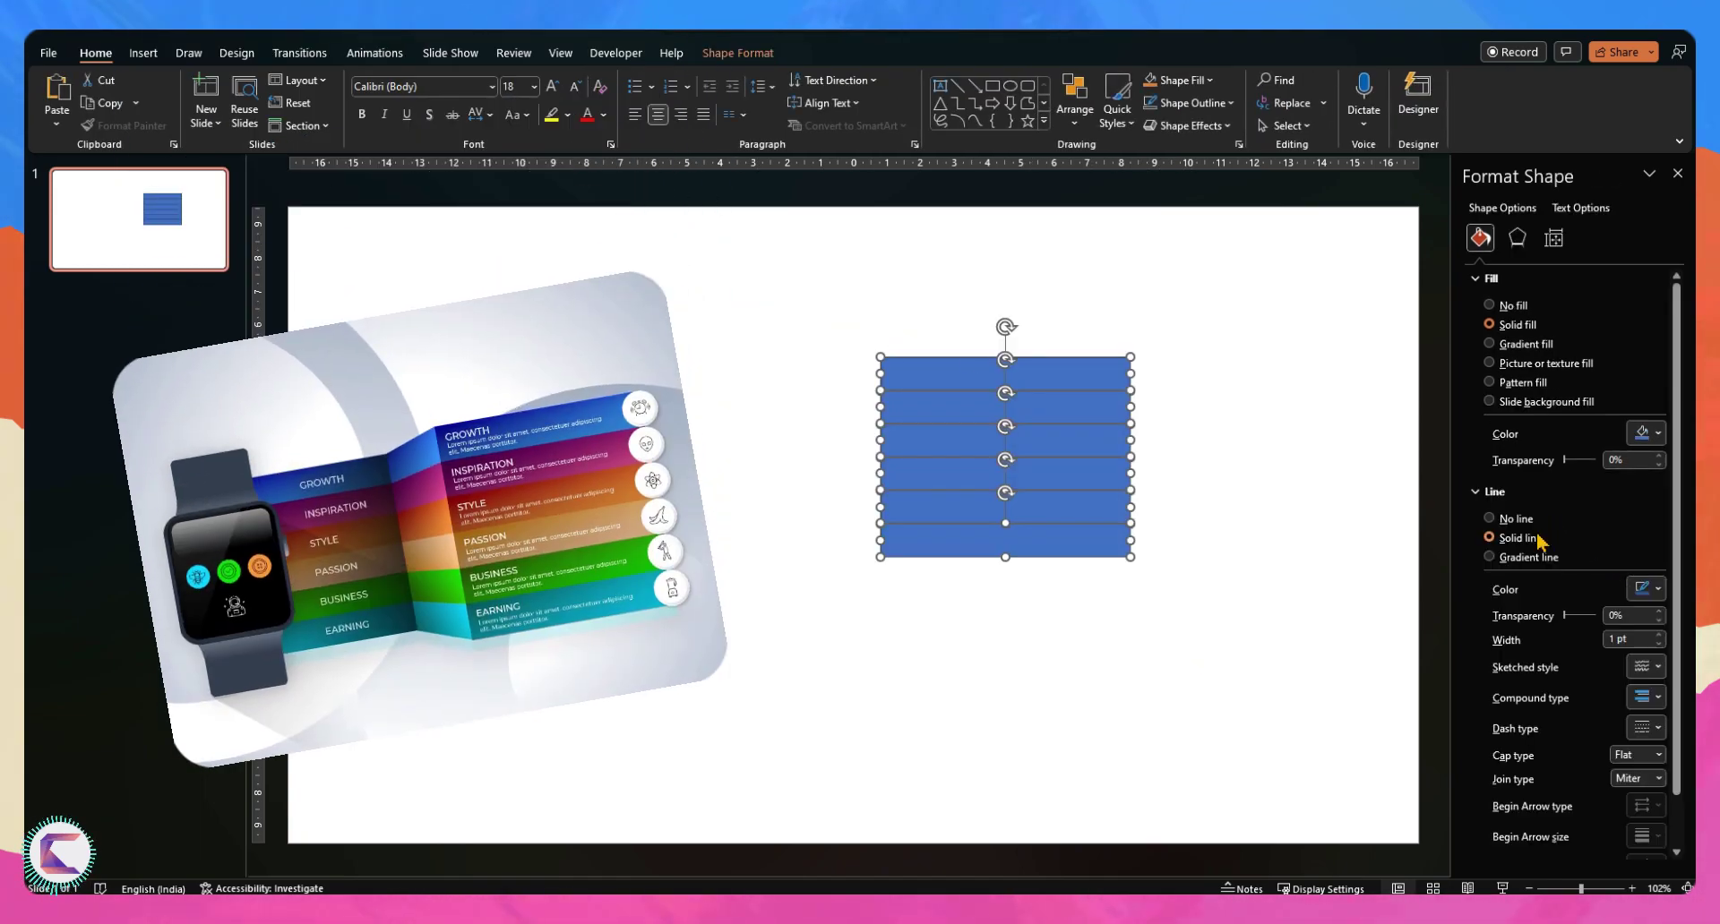
Give the top strip a gradient fill running from dark blue to light blue
{"action": "left_click", "coordinate": [1029, 392]}
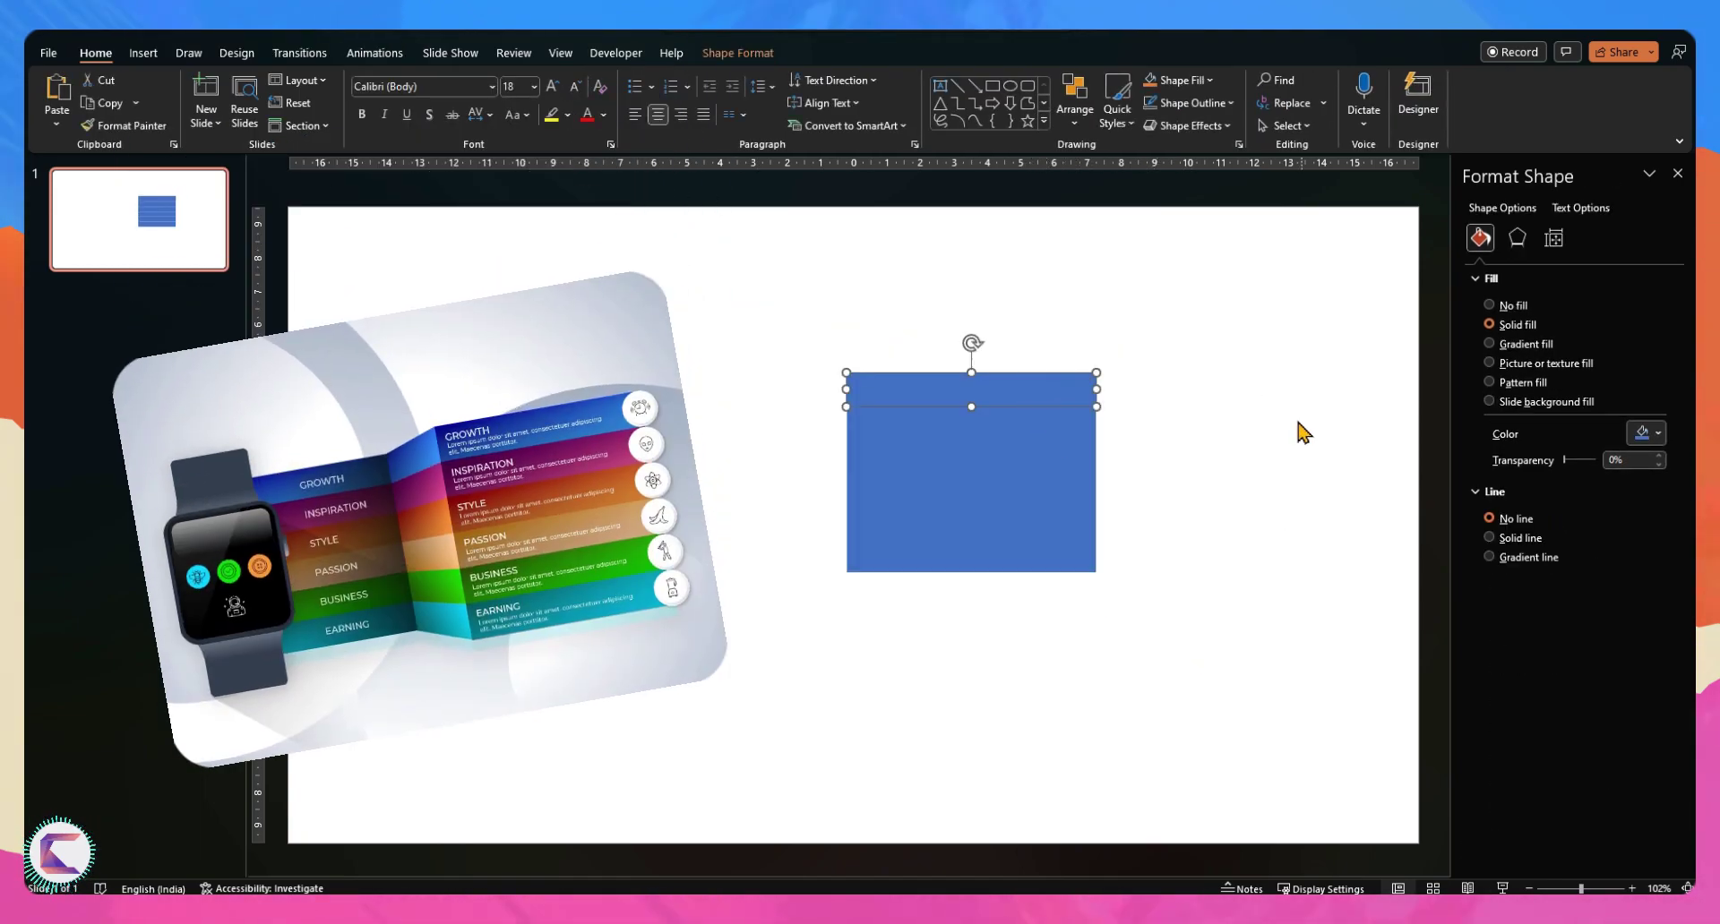
{"action": "left_click", "coordinate": [1523, 345]}
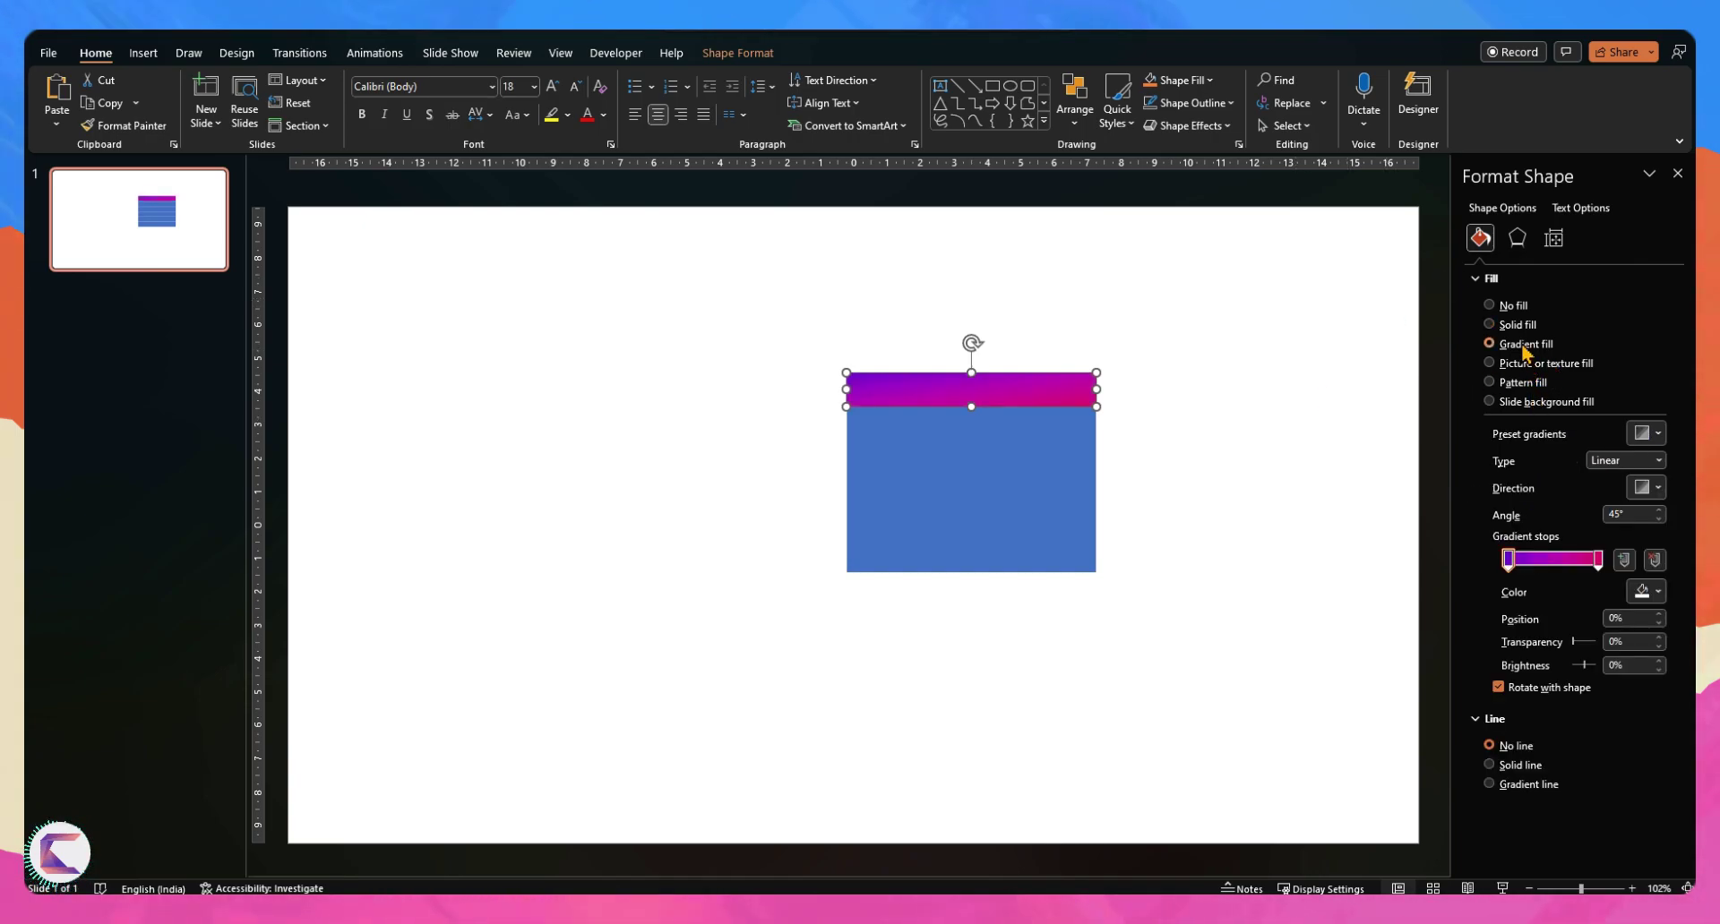
{"action": "left_click", "coordinate": [1647, 591]}
{"action": "left_click", "coordinate": [1581, 823]}
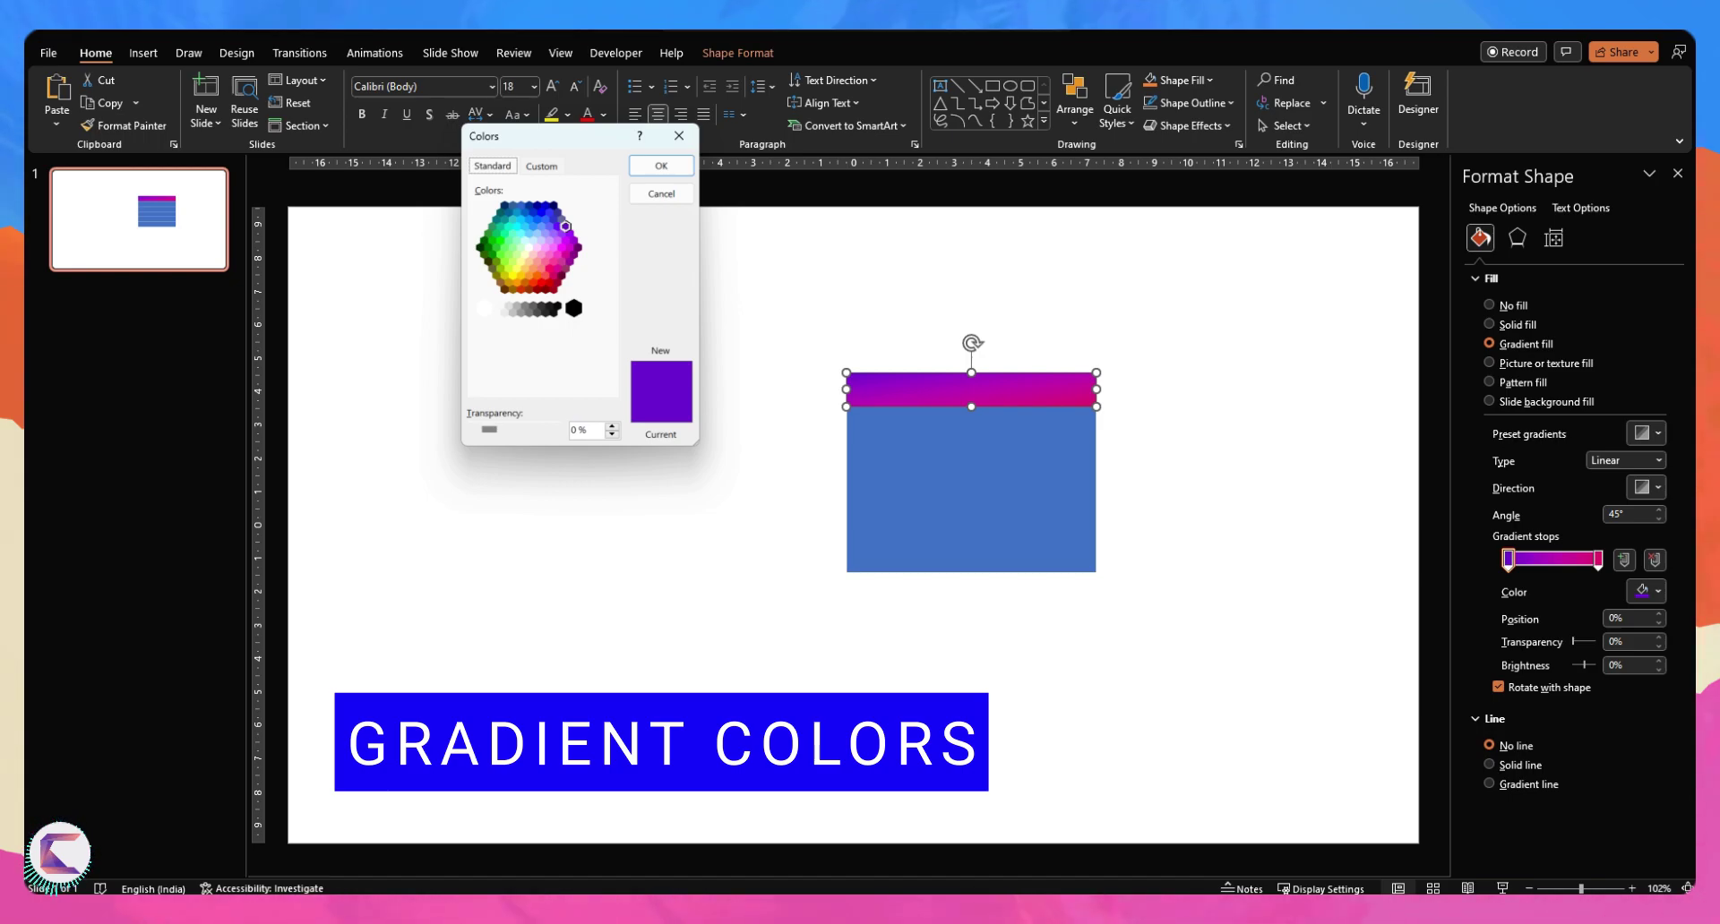
{"action": "left_click", "coordinate": [545, 206]}
{"action": "left_click", "coordinate": [641, 171]}
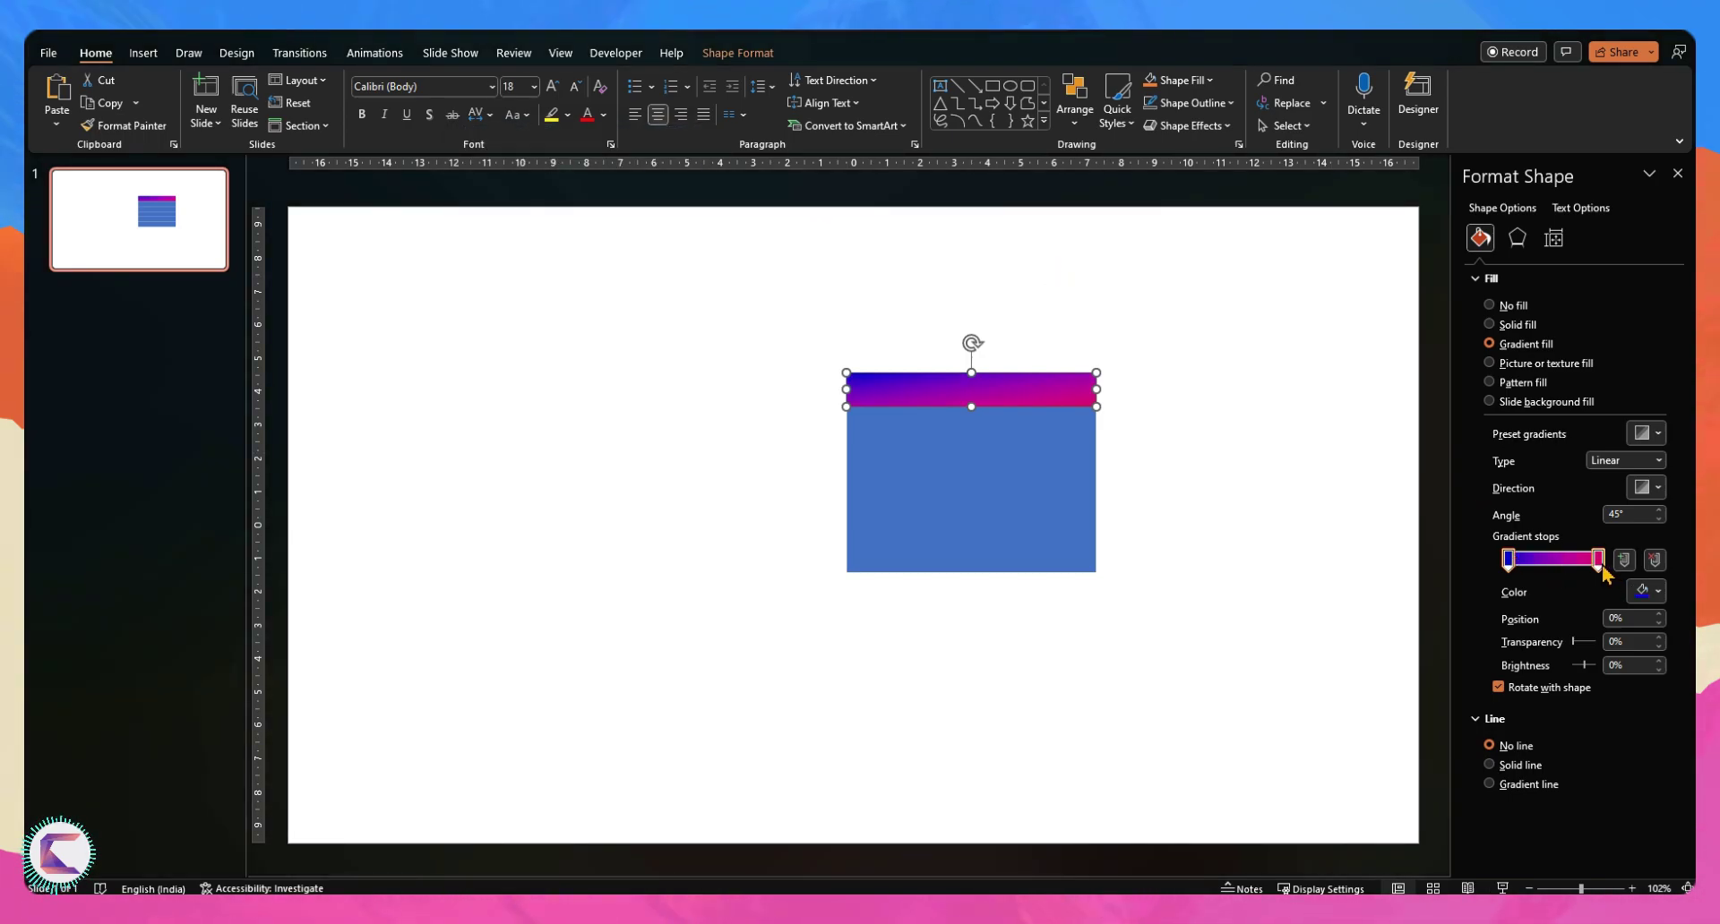
{"action": "left_click", "coordinate": [1647, 591]}
{"action": "left_click", "coordinate": [1581, 828]}
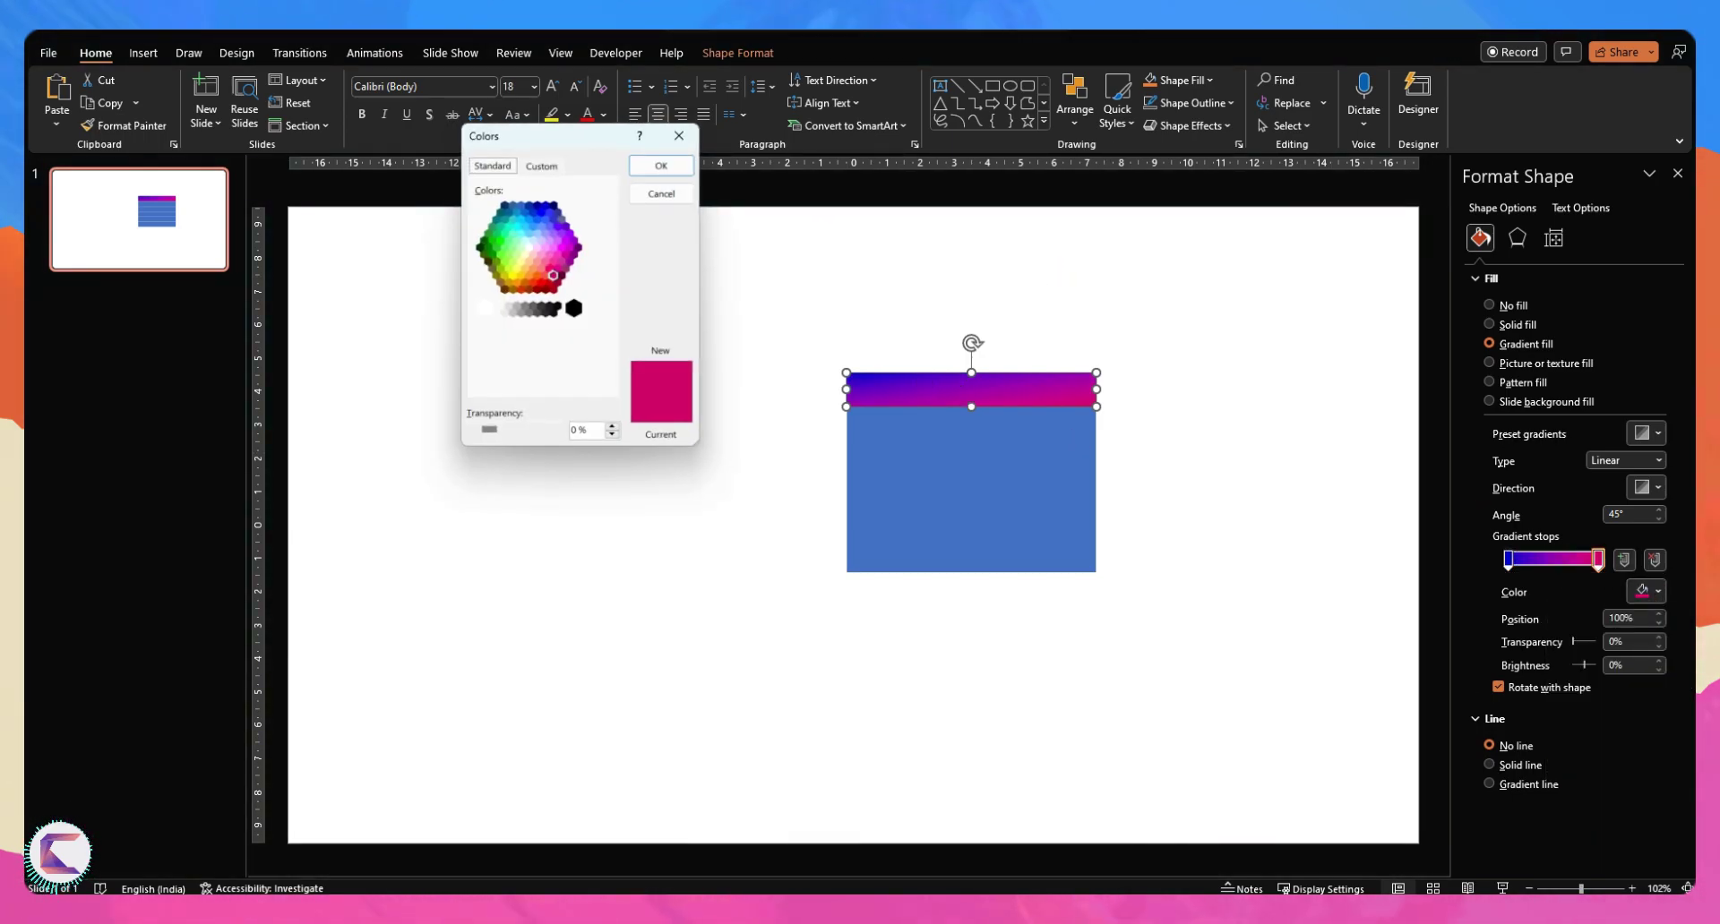
{"action": "left_click", "coordinate": [658, 169]}
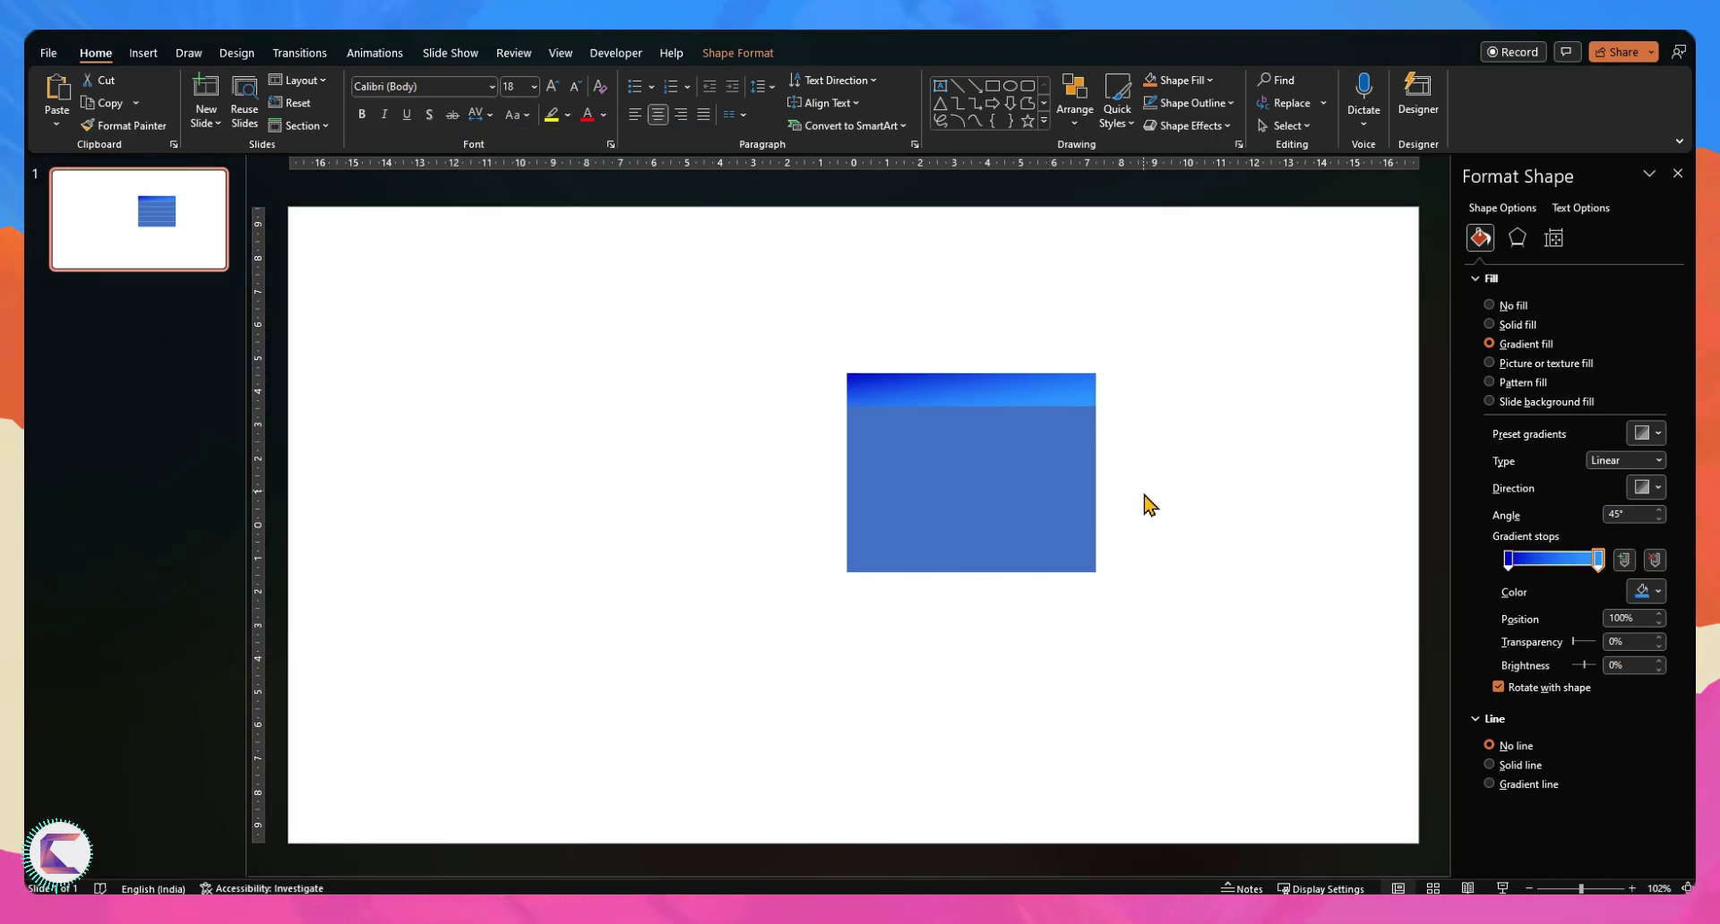
Paint the blue gradient onto the five strips below, then select the second strip
{"action": "left_click", "coordinate": [922, 423]}
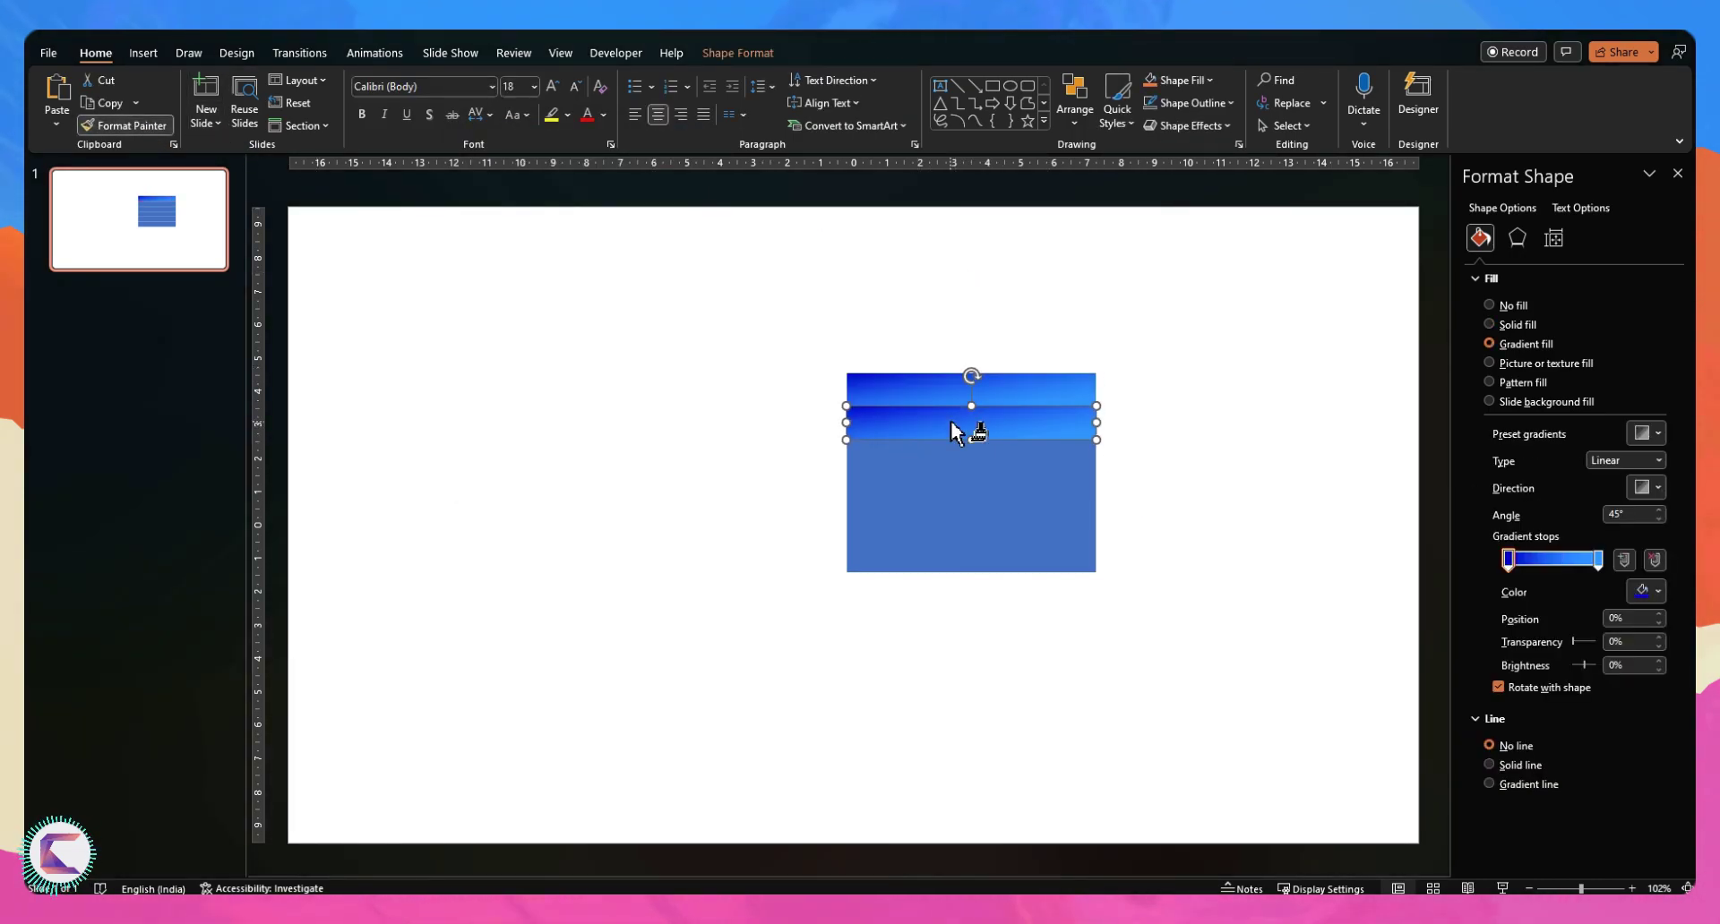
{"action": "left_click", "coordinate": [931, 457]}
{"action": "left_click", "coordinate": [932, 489]}
{"action": "left_click", "coordinate": [927, 522]}
{"action": "left_click", "coordinate": [910, 553]}
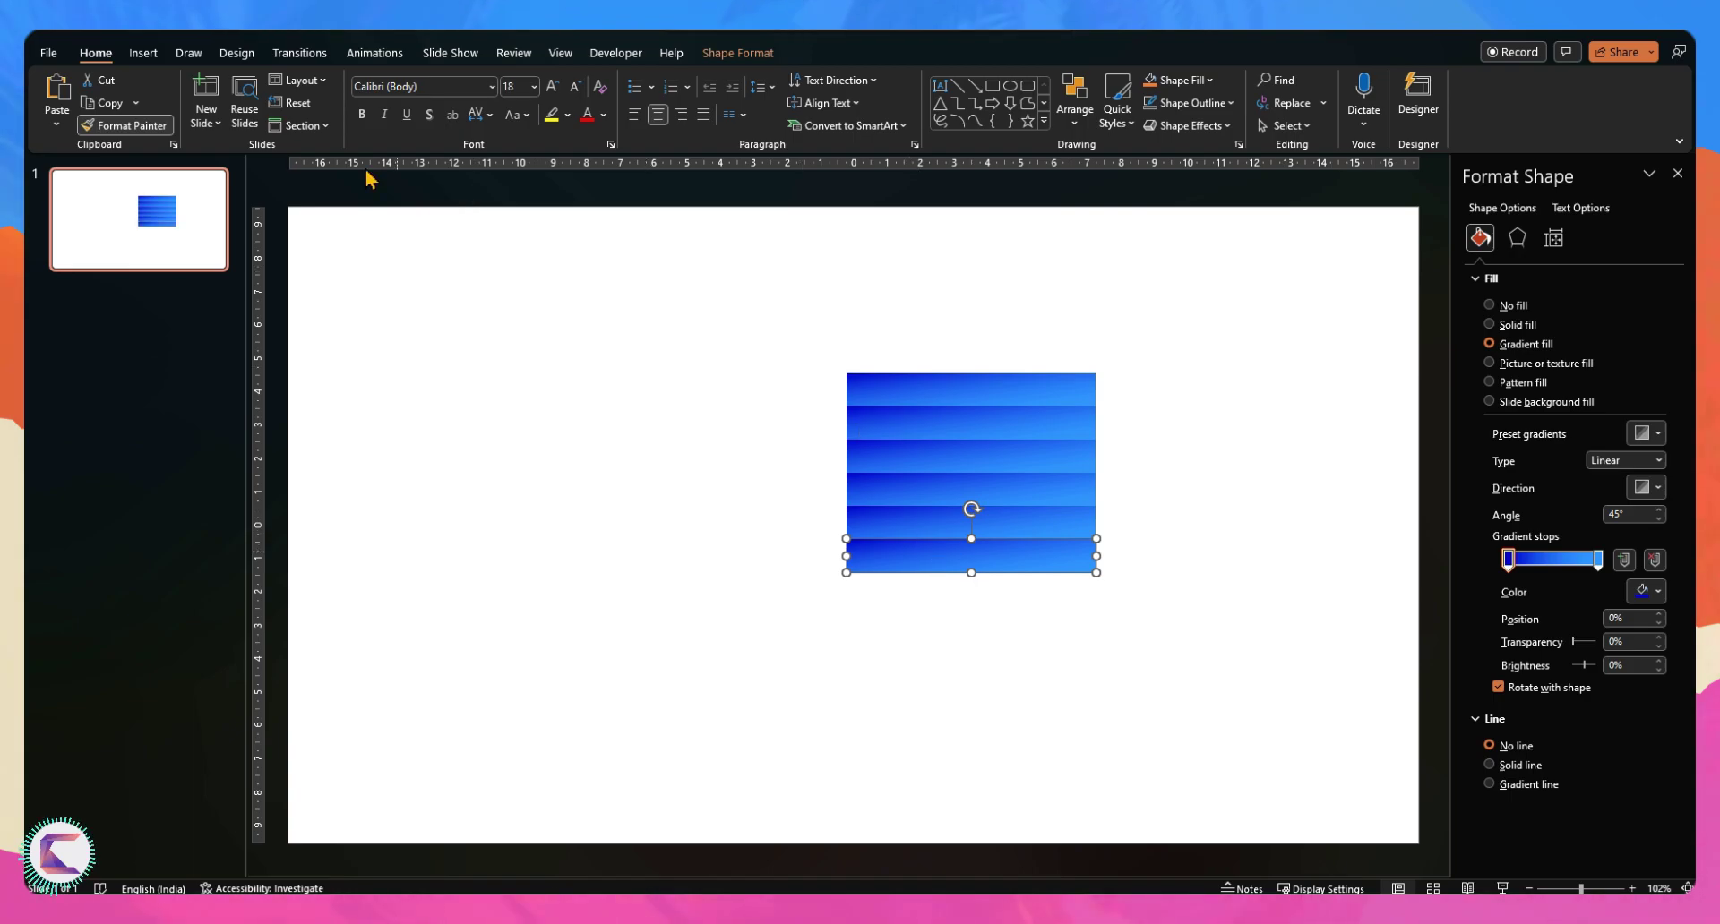
{"action": "left_click", "coordinate": [138, 130]}
{"action": "left_click", "coordinate": [1140, 512]}
{"action": "left_click", "coordinate": [1008, 430]}
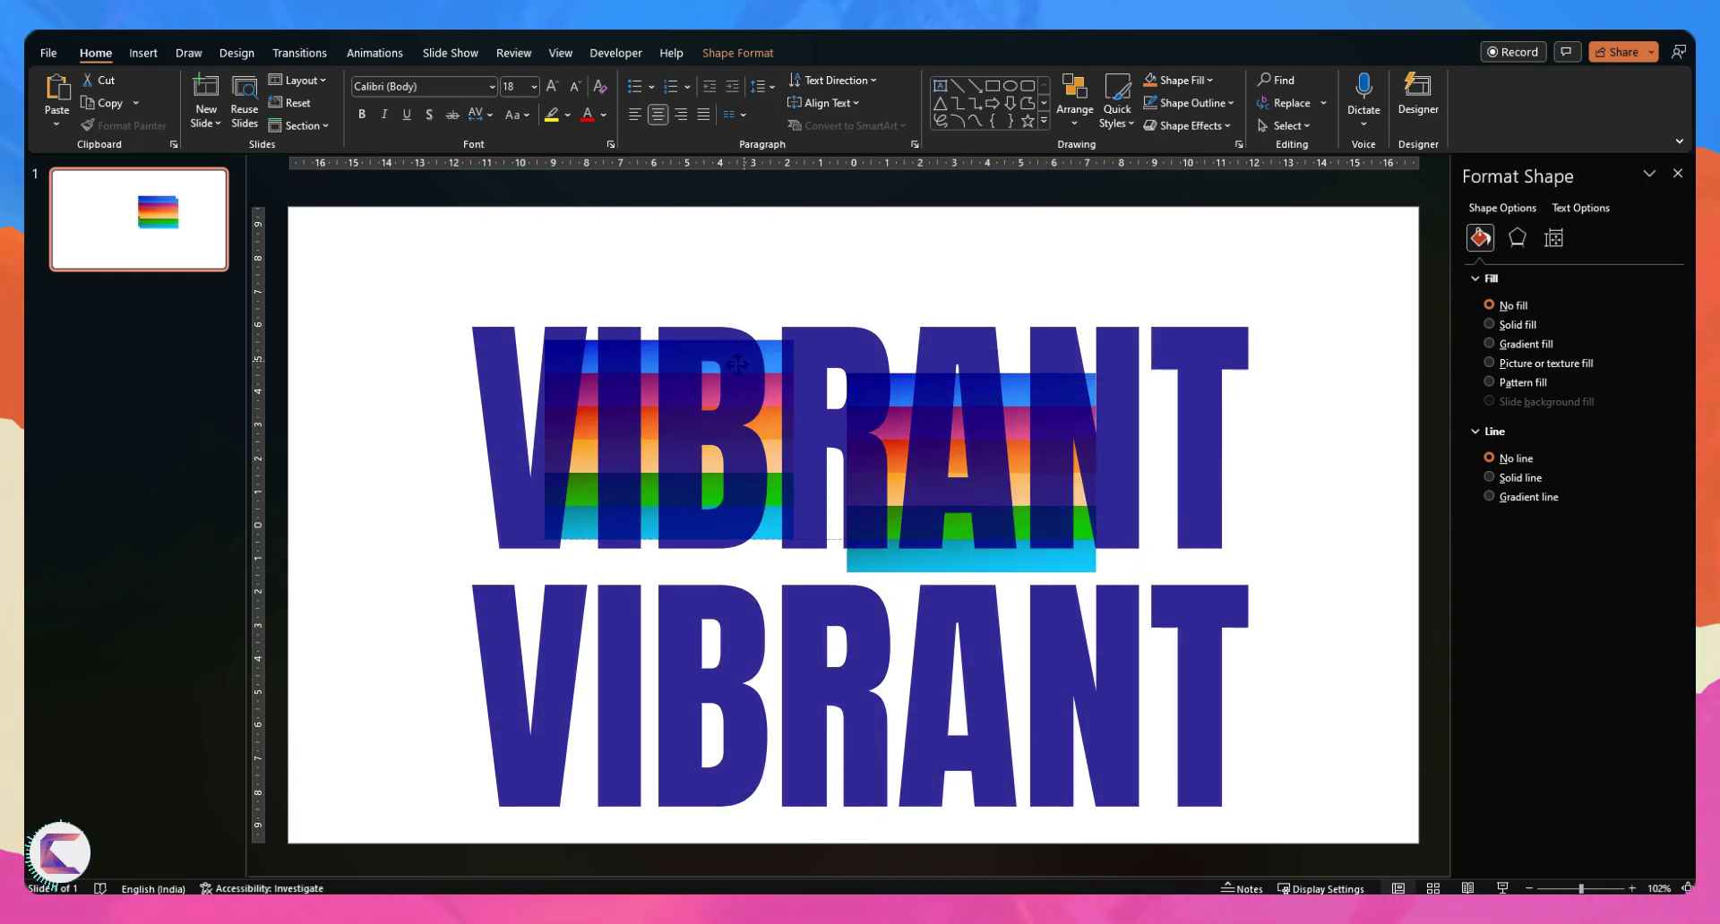
Move the left rainbow stack down and vertically centre both stacks with Align Middle
{"action": "mouse_move", "coordinate": [737, 364]}
{"action": "left_mouse_down"}
{"action": "mouse_move", "coordinate": [718, 407]}
{"action": "mouse_move", "coordinate": [746, 377]}
{"action": "left_mouse_up"}
{"action": "left_click", "coordinate": [891, 431], "text": "shift"}
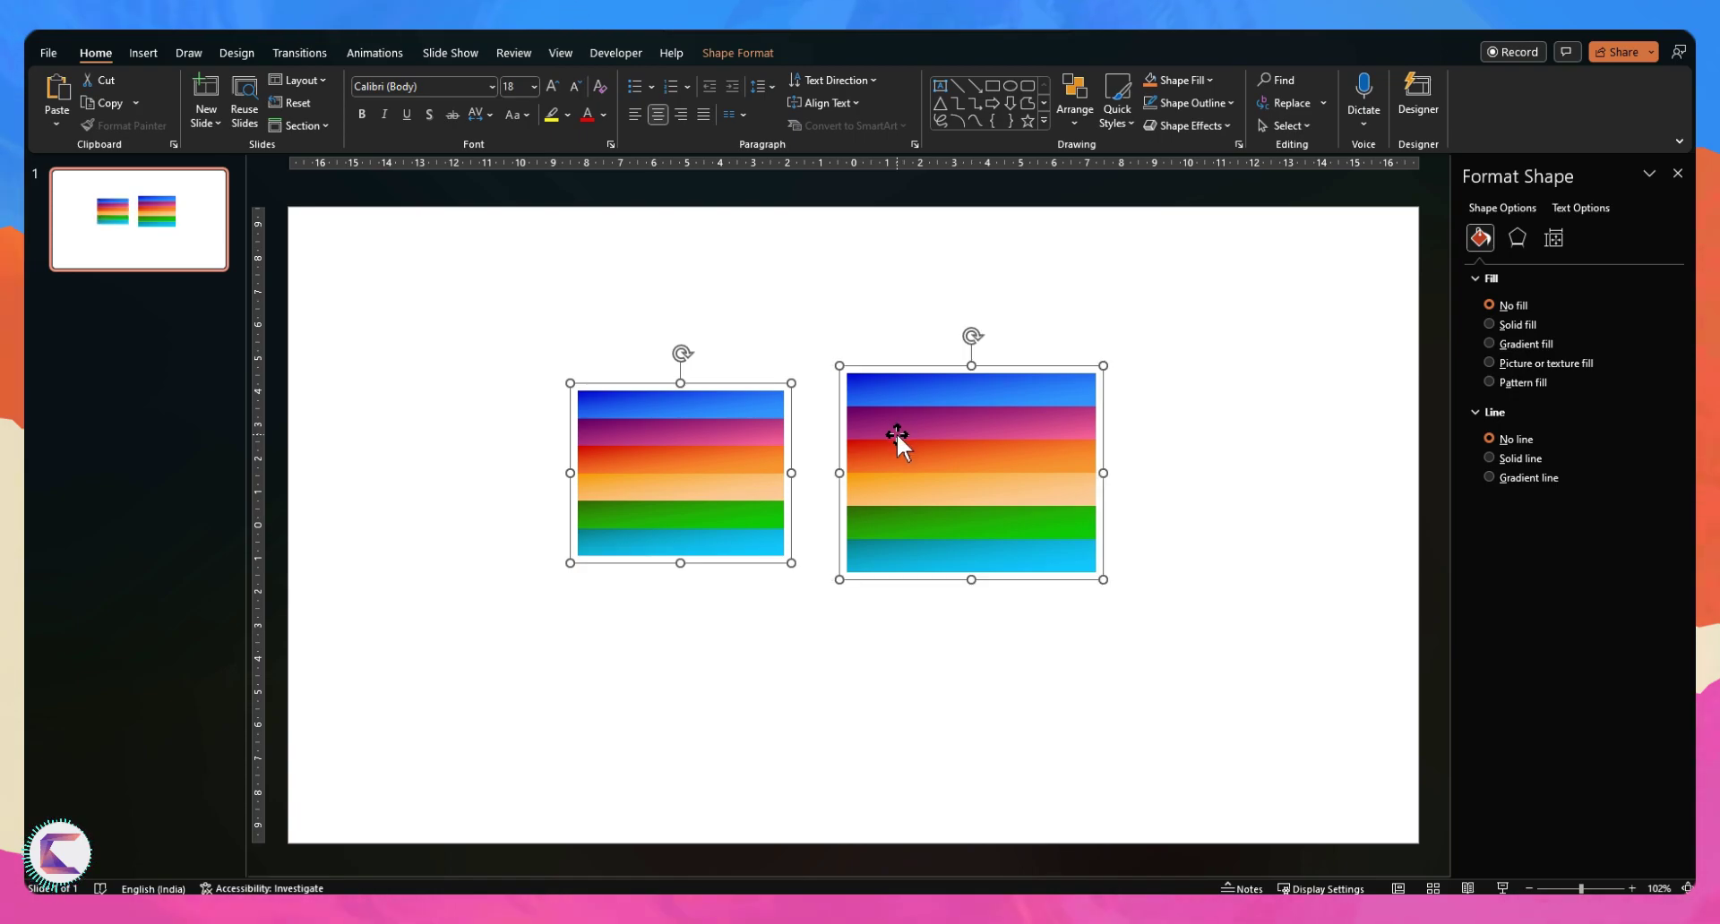
{"action": "left_click", "coordinate": [381, 20]}
{"action": "left_click", "coordinate": [440, 145]}
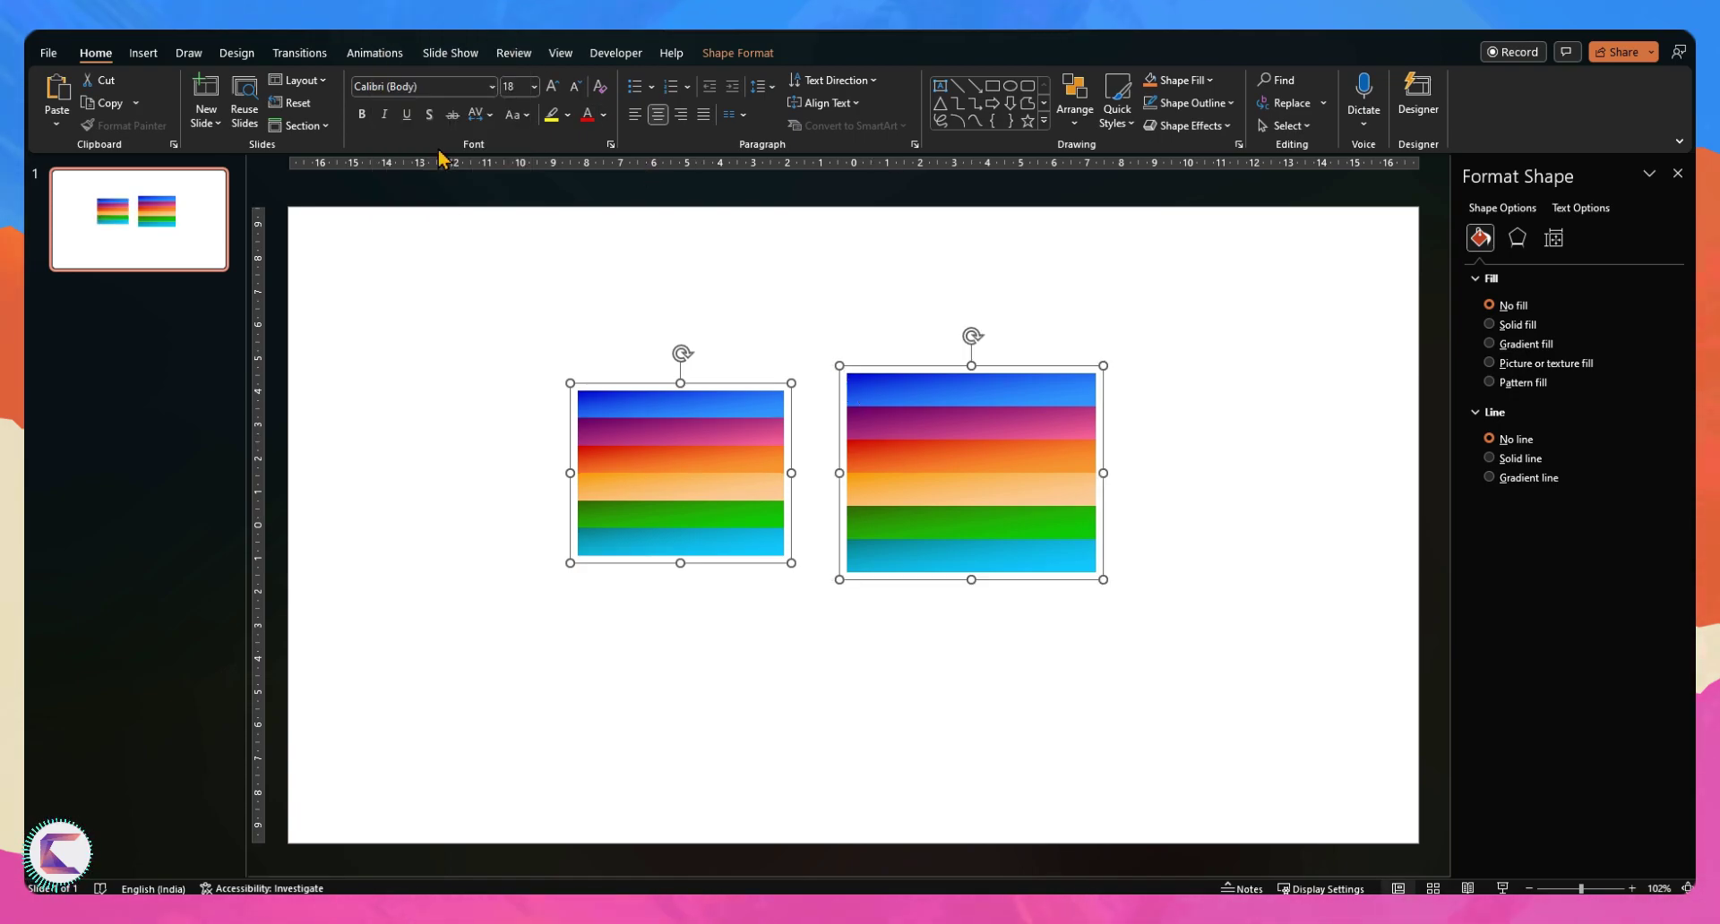
{"action": "left_click", "coordinate": [481, 499]}
{"action": "left_click", "coordinate": [690, 448]}
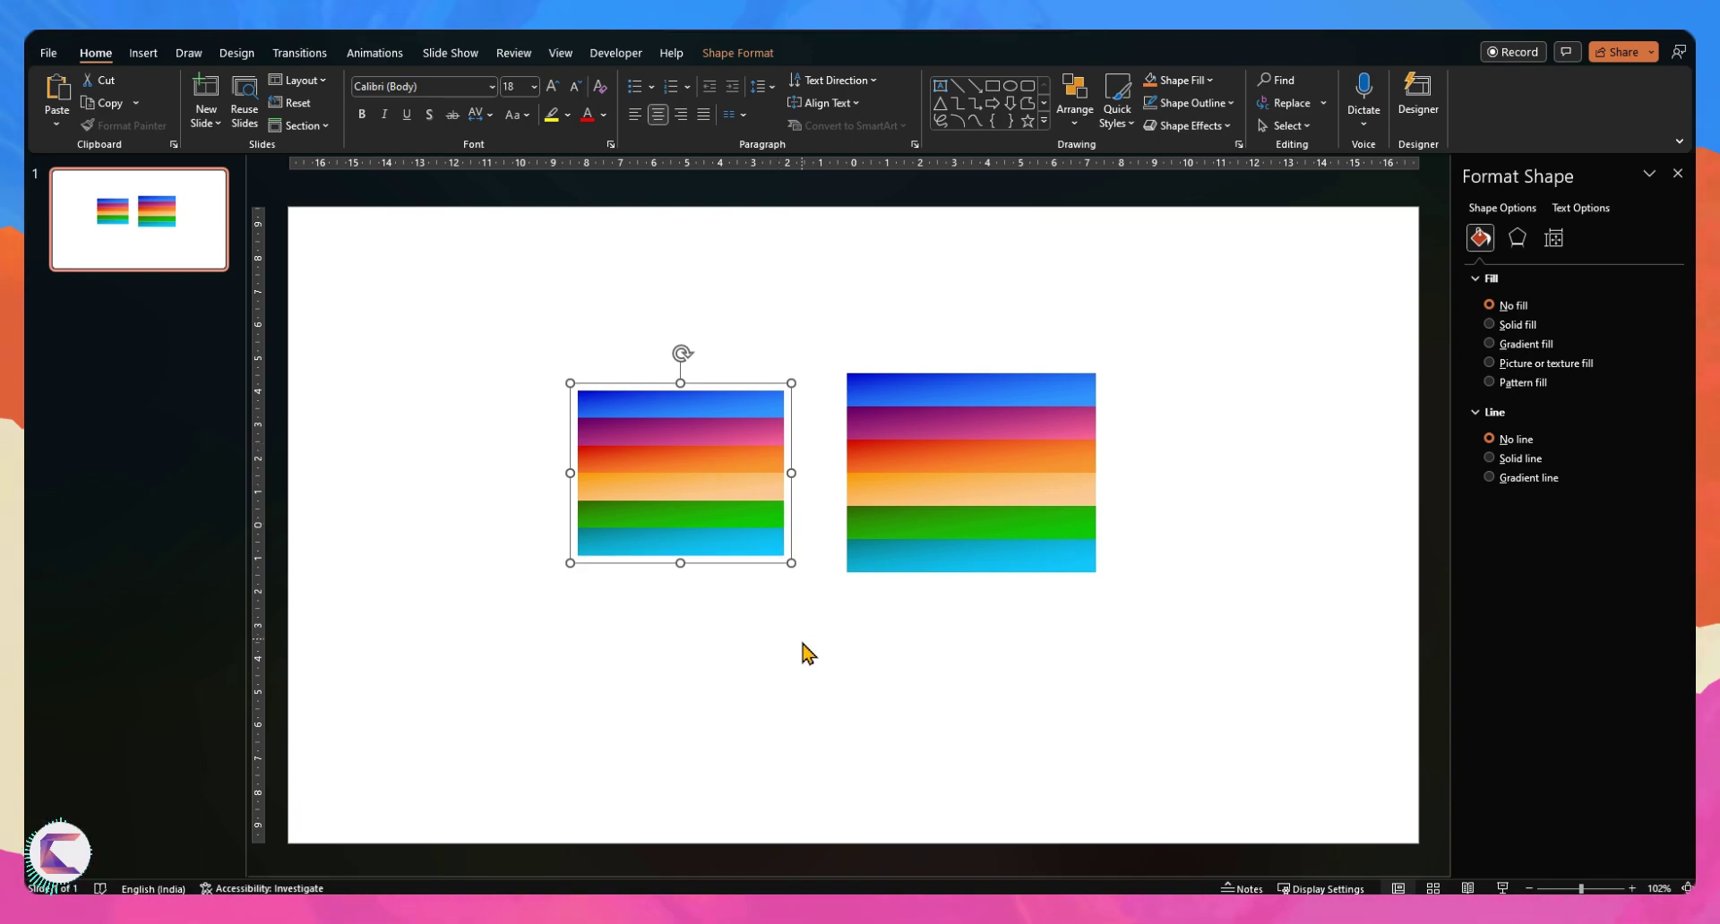
{"action": "left_click", "coordinate": [857, 679]}
{"action": "left_click", "coordinate": [905, 554]}
Zoom in and drag the top blue band into the gap, resizing its left and right edges
{"action": "left_click", "coordinate": [825, 610]}
{"action": "scroll", "coordinate": [776, 460], "scroll_direction": "up", "scroll_amount": 5}
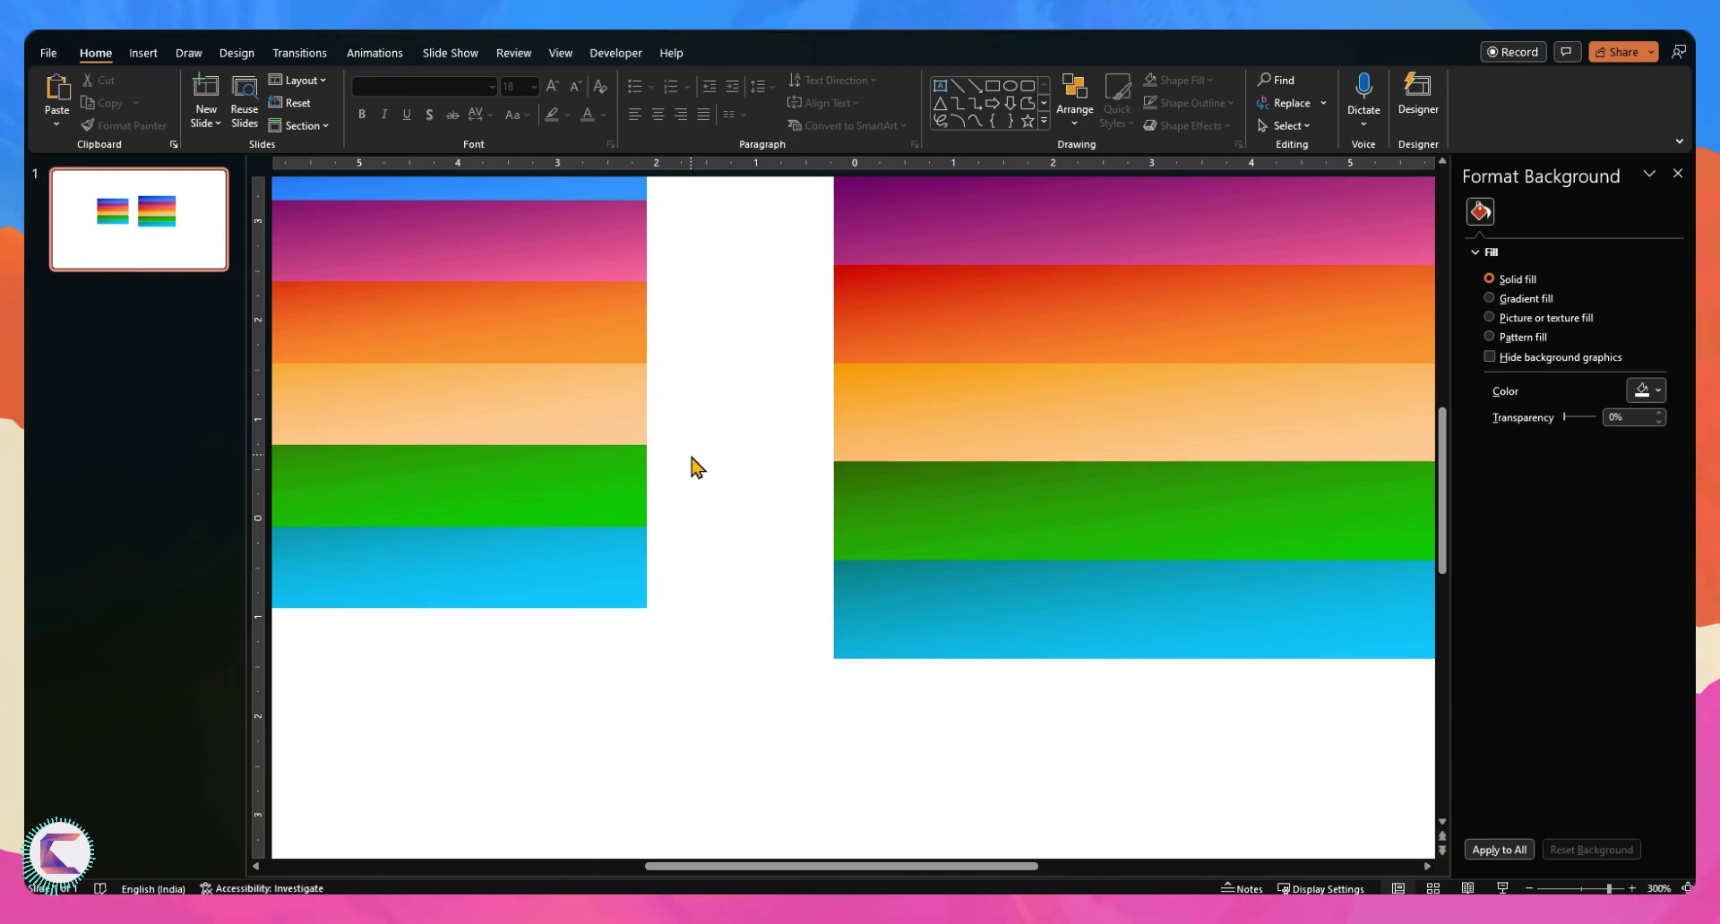
{"action": "scroll", "coordinate": [708, 466], "scroll_direction": "up", "scroll_amount": 2}
{"action": "scroll", "coordinate": [752, 457], "scroll_direction": "left", "scroll_amount": 1}
{"action": "left_click", "coordinate": [660, 495]}
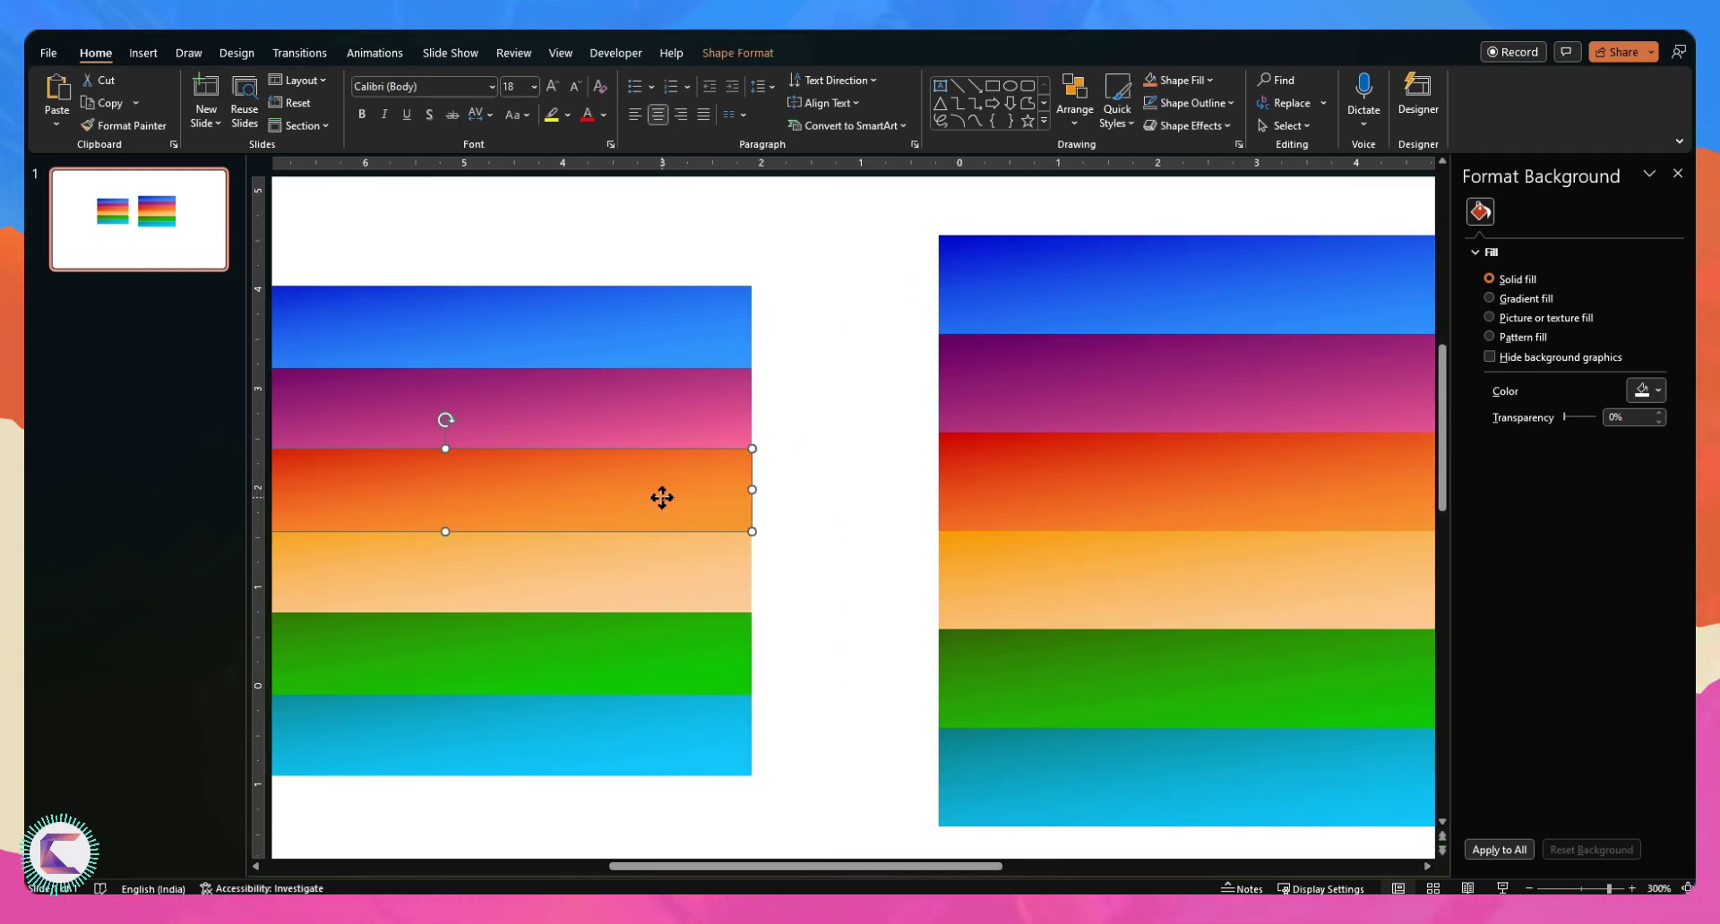
{"action": "left_click", "coordinate": [675, 347]}
{"action": "left_click_drag", "start_coordinate": [672, 345], "coordinate": [865, 477]}
{"action": "left_click_drag", "start_coordinate": [643, 478], "coordinate": [1119, 481]}
{"action": "left_click_drag", "start_coordinate": [1255, 474], "coordinate": [1302, 475]}
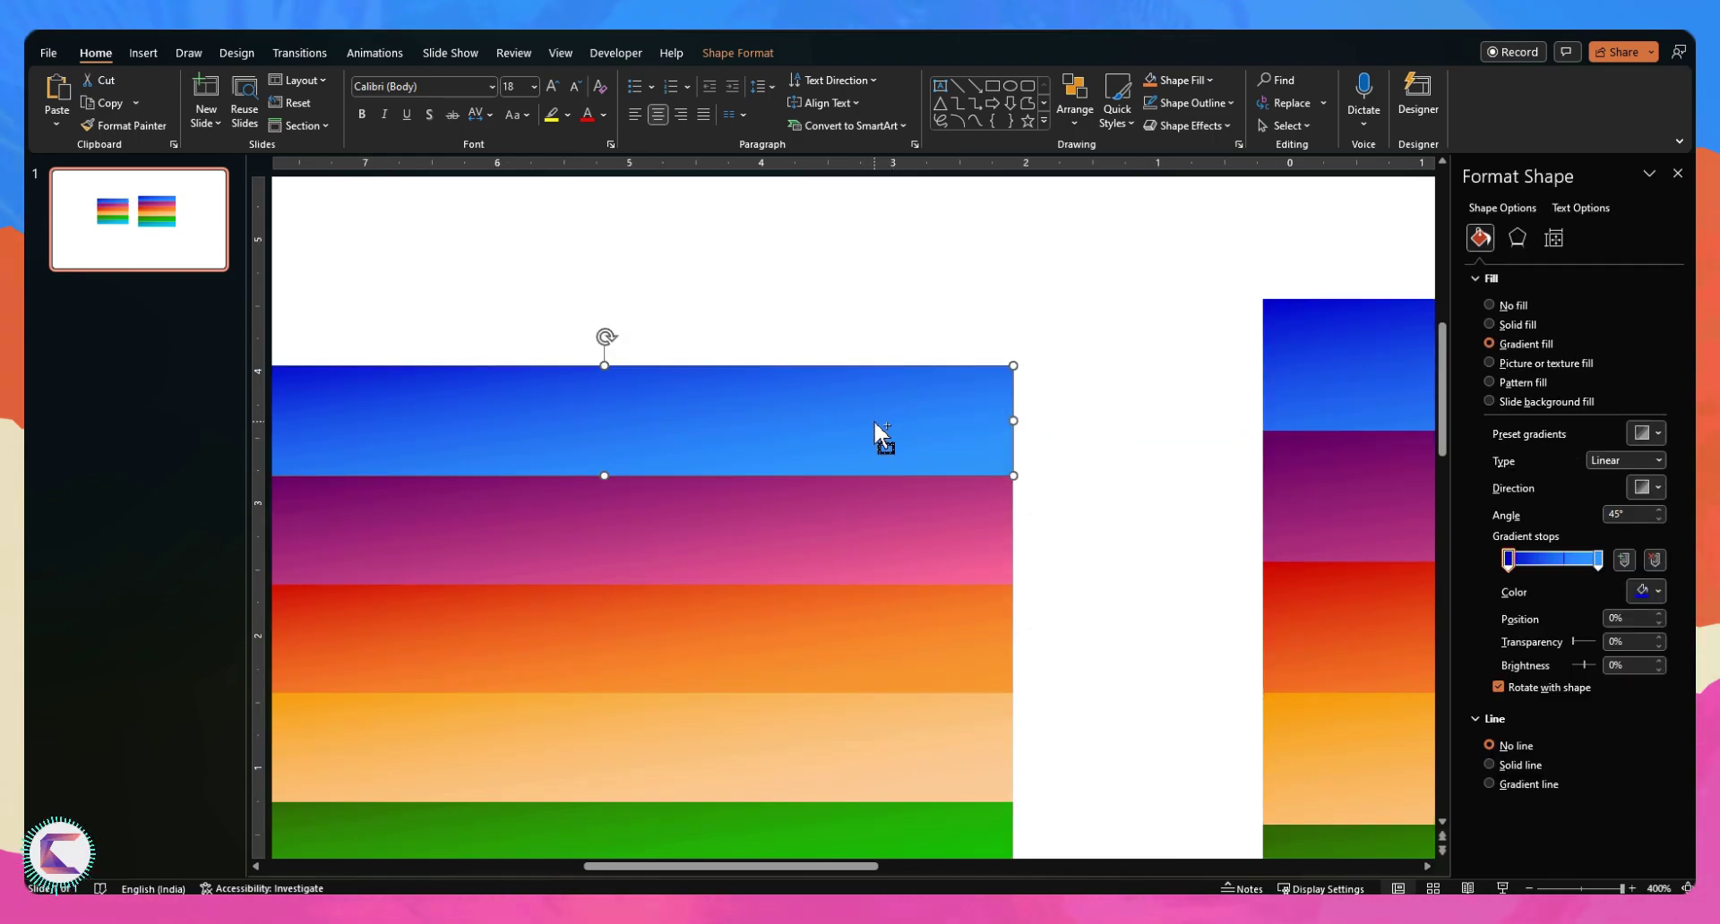
Duplicate the blue band and shorten the copy from its left edge to fit the gap
{"action": "key", "text": "ctrl+d"}
{"action": "left_click_drag", "start_coordinate": [1025, 489], "coordinate": [1087, 461]}
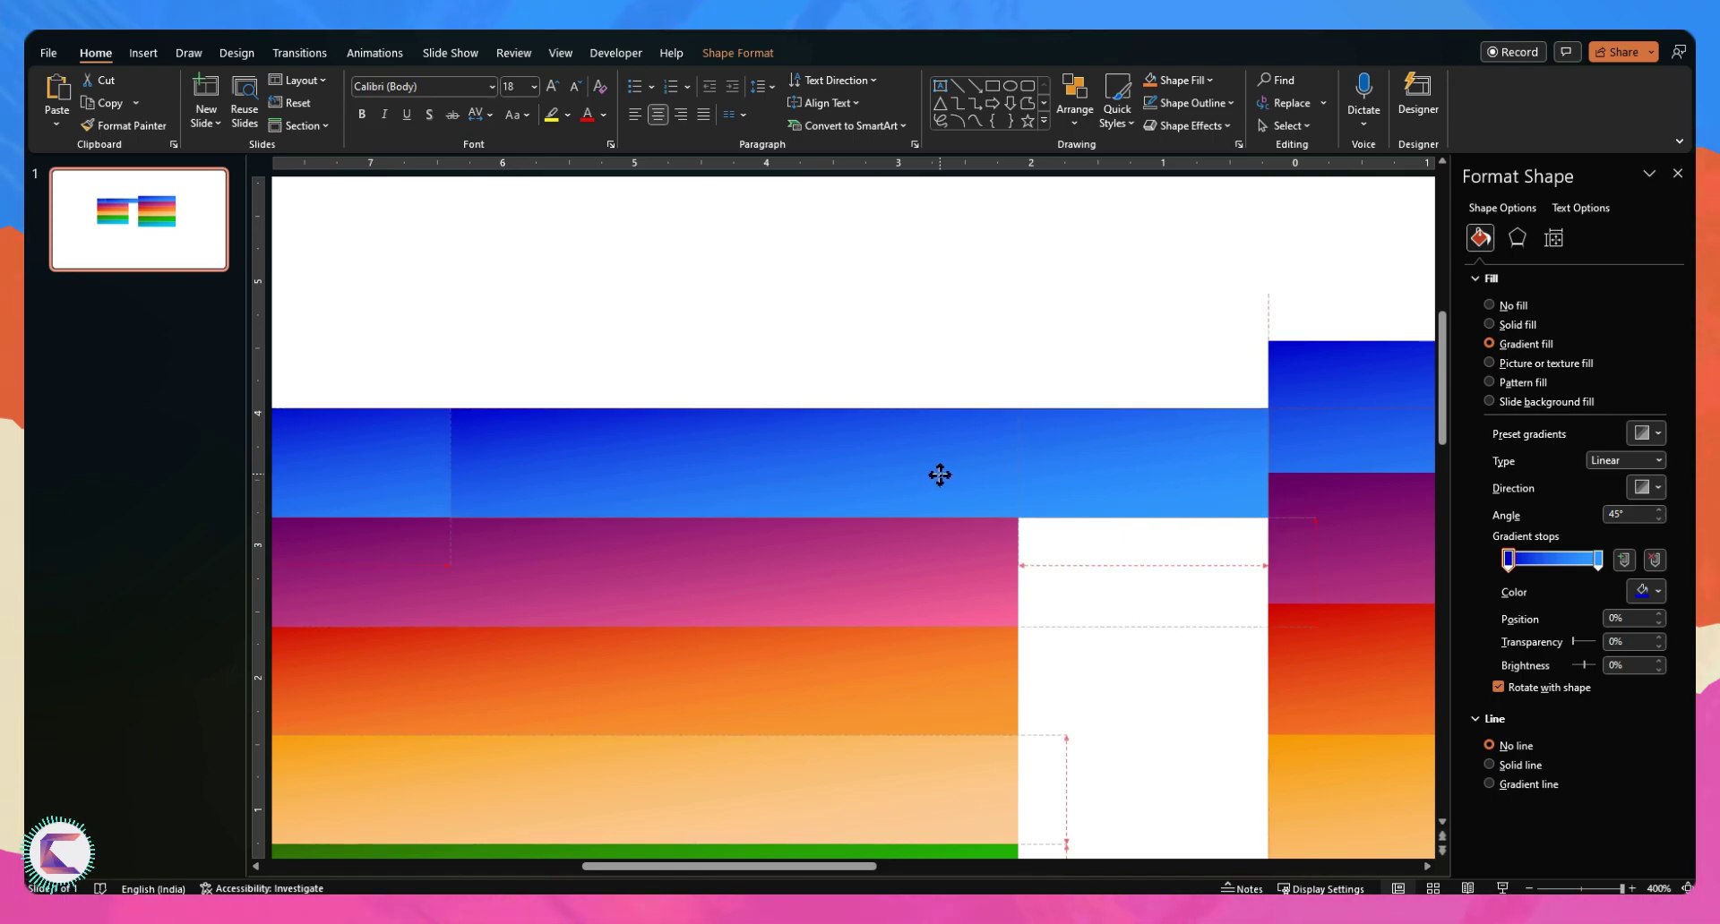
{"action": "left_click_drag", "start_coordinate": [452, 461], "coordinate": [1018, 469]}
{"action": "left_click", "coordinate": [1160, 573]}
{"action": "left_click", "coordinate": [1197, 459]}
{"action": "left_click", "coordinate": [1163, 602]}
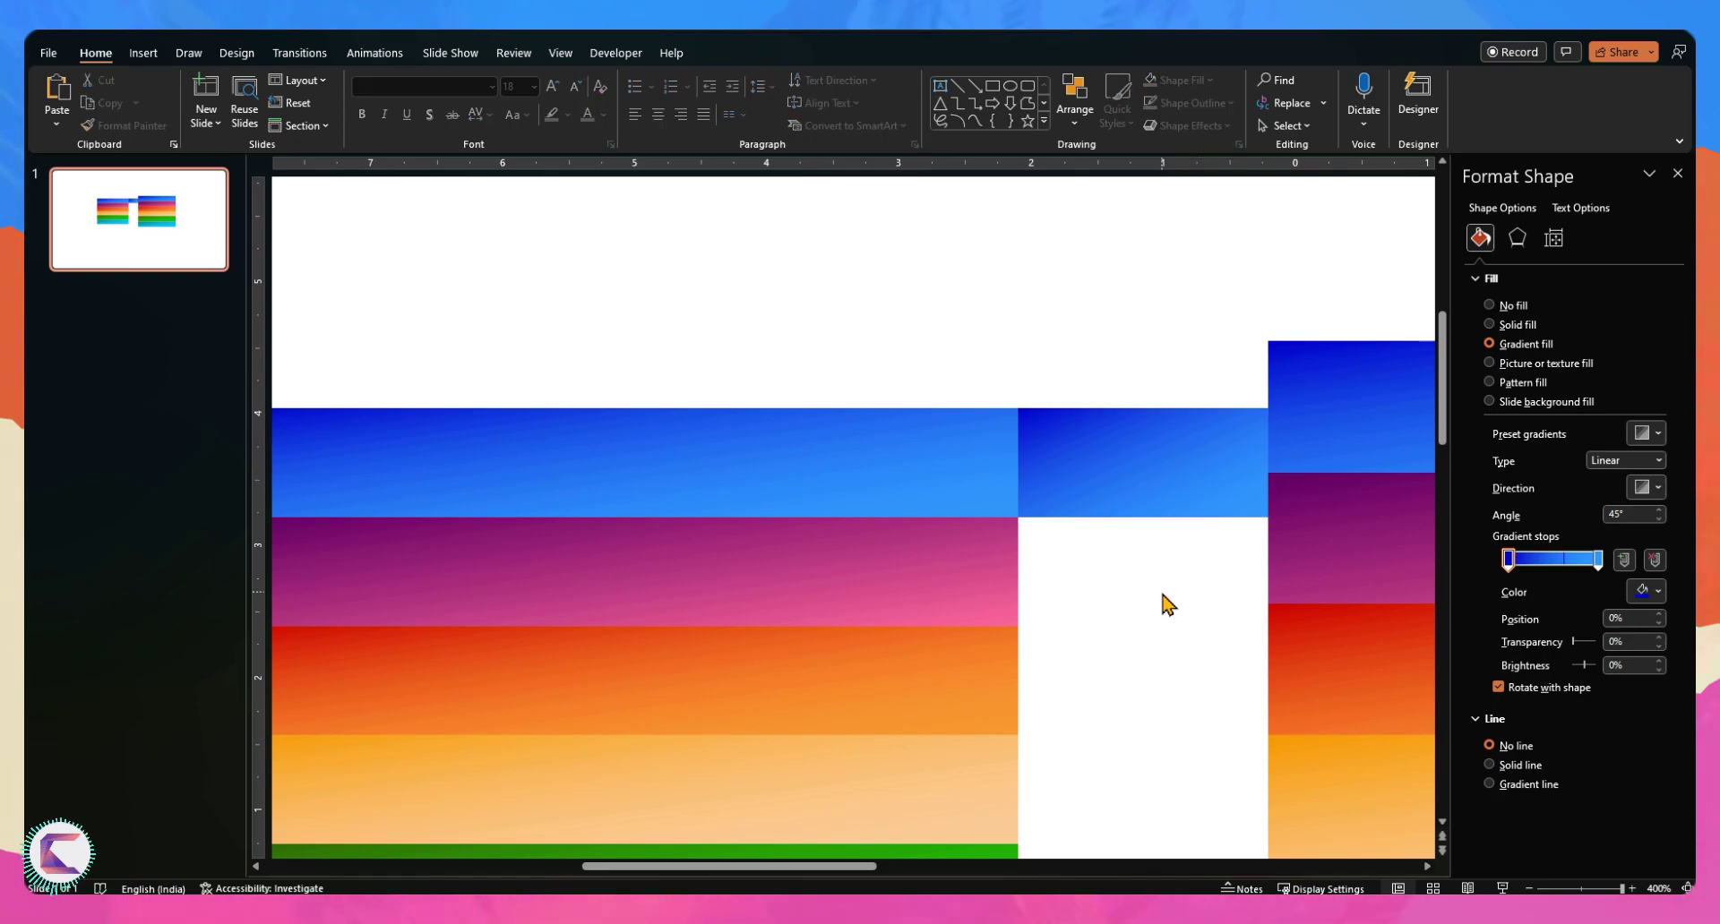
Add an outline-free, horizontally flipped right triangle on the connecting band, stretched to its edge
{"action": "left_click", "coordinate": [145, 54]}
{"action": "left_click", "coordinate": [363, 123]}
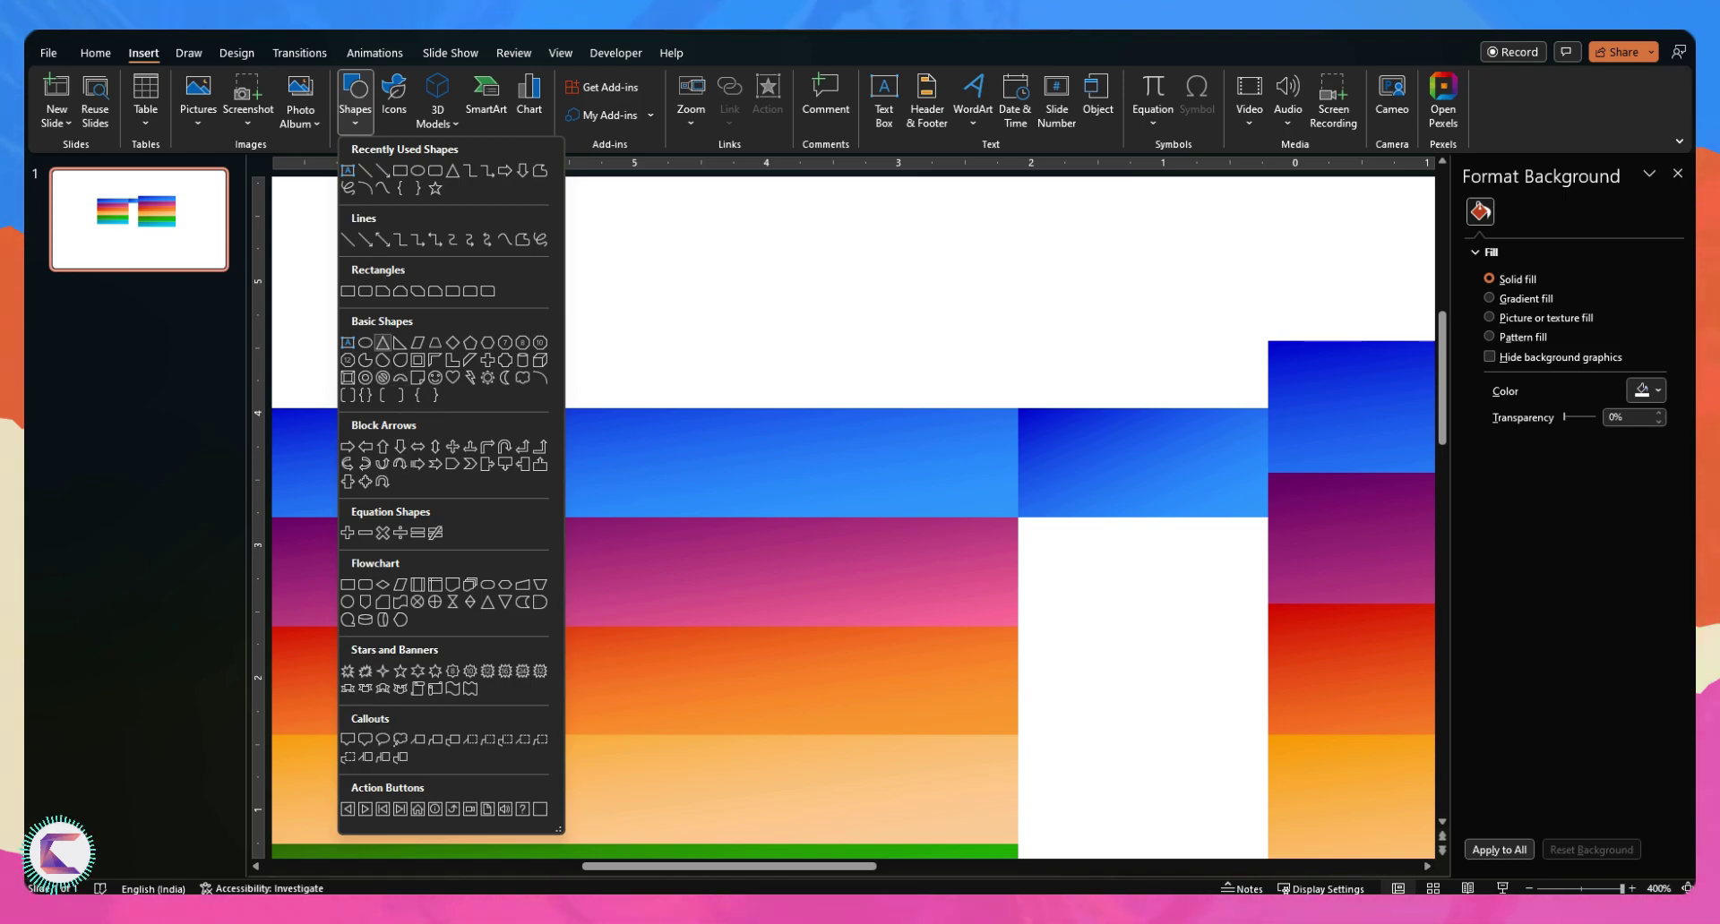
{"action": "left_click", "coordinate": [384, 342]}
{"action": "left_click_drag", "start_coordinate": [1018, 326], "coordinate": [1225, 400]}
{"action": "left_click", "coordinate": [1490, 519]}
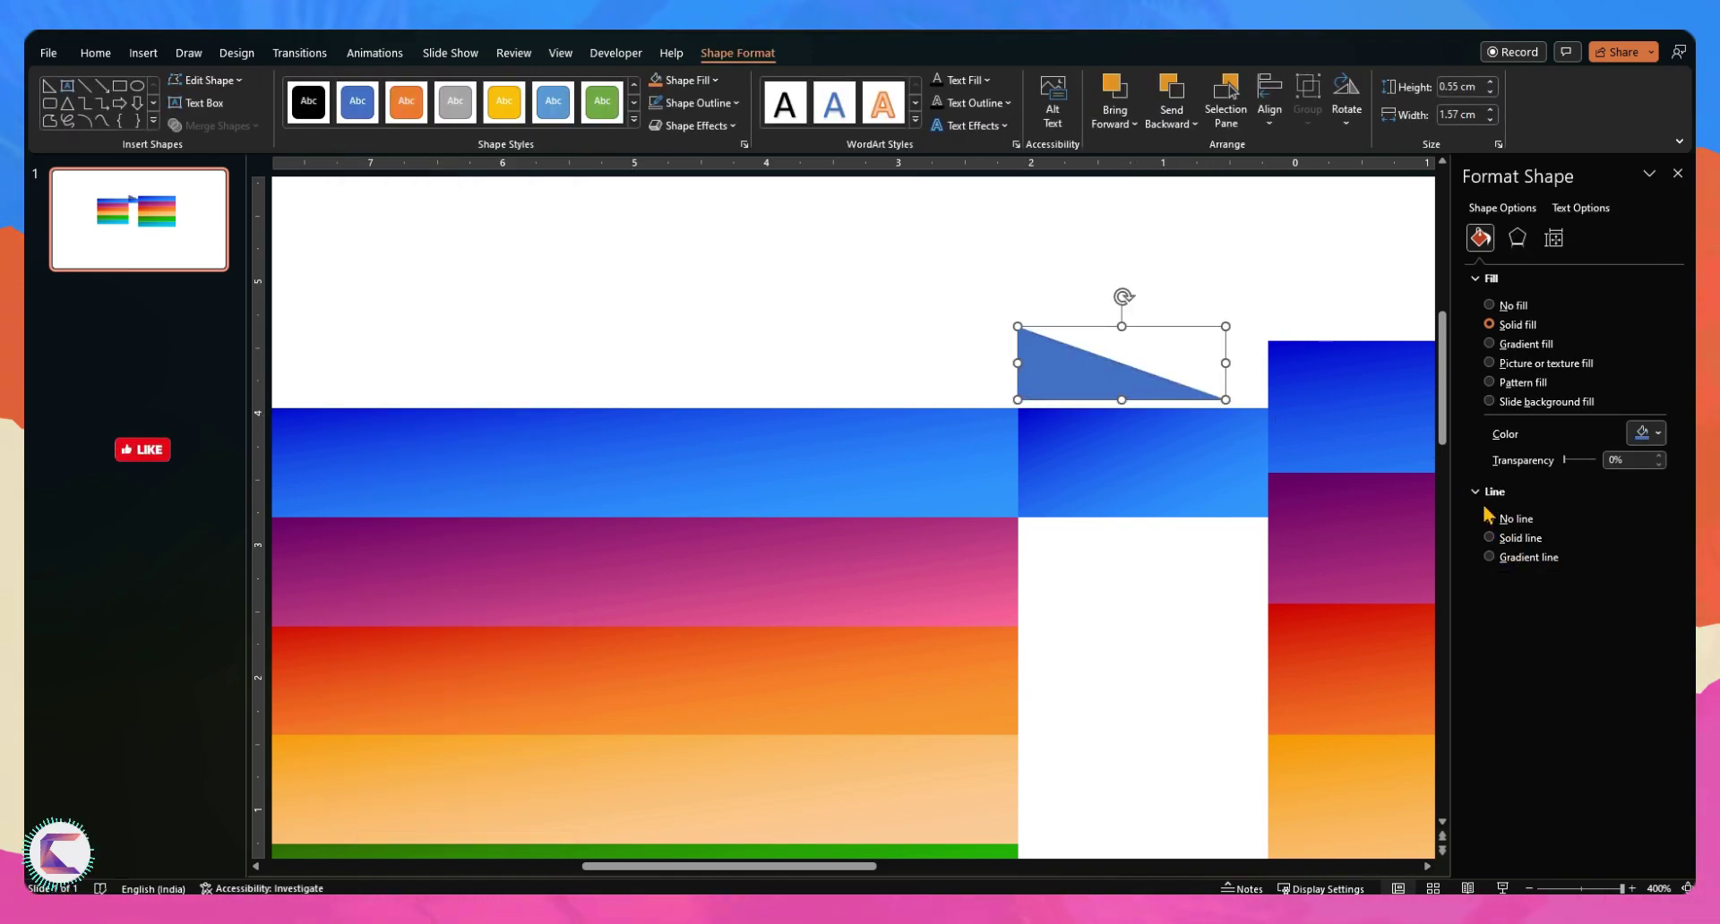
{"action": "left_click", "coordinate": [1346, 99]}
{"action": "left_click", "coordinate": [1395, 222]}
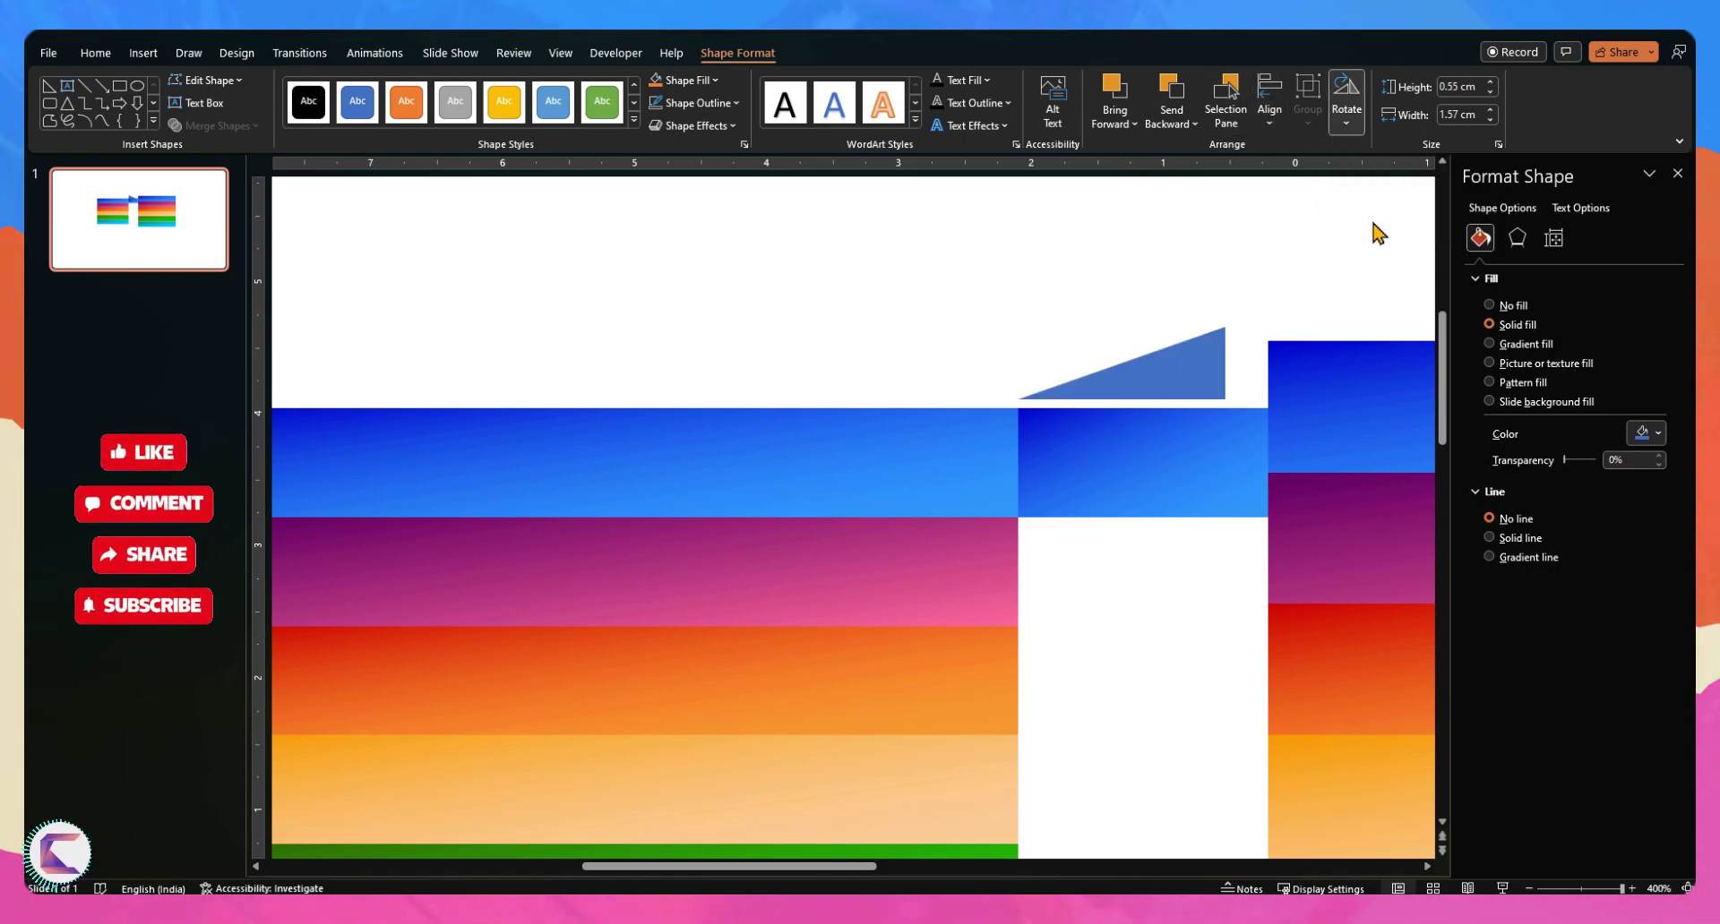
{"action": "left_click_drag", "start_coordinate": [1206, 373], "coordinate": [1240, 386]}
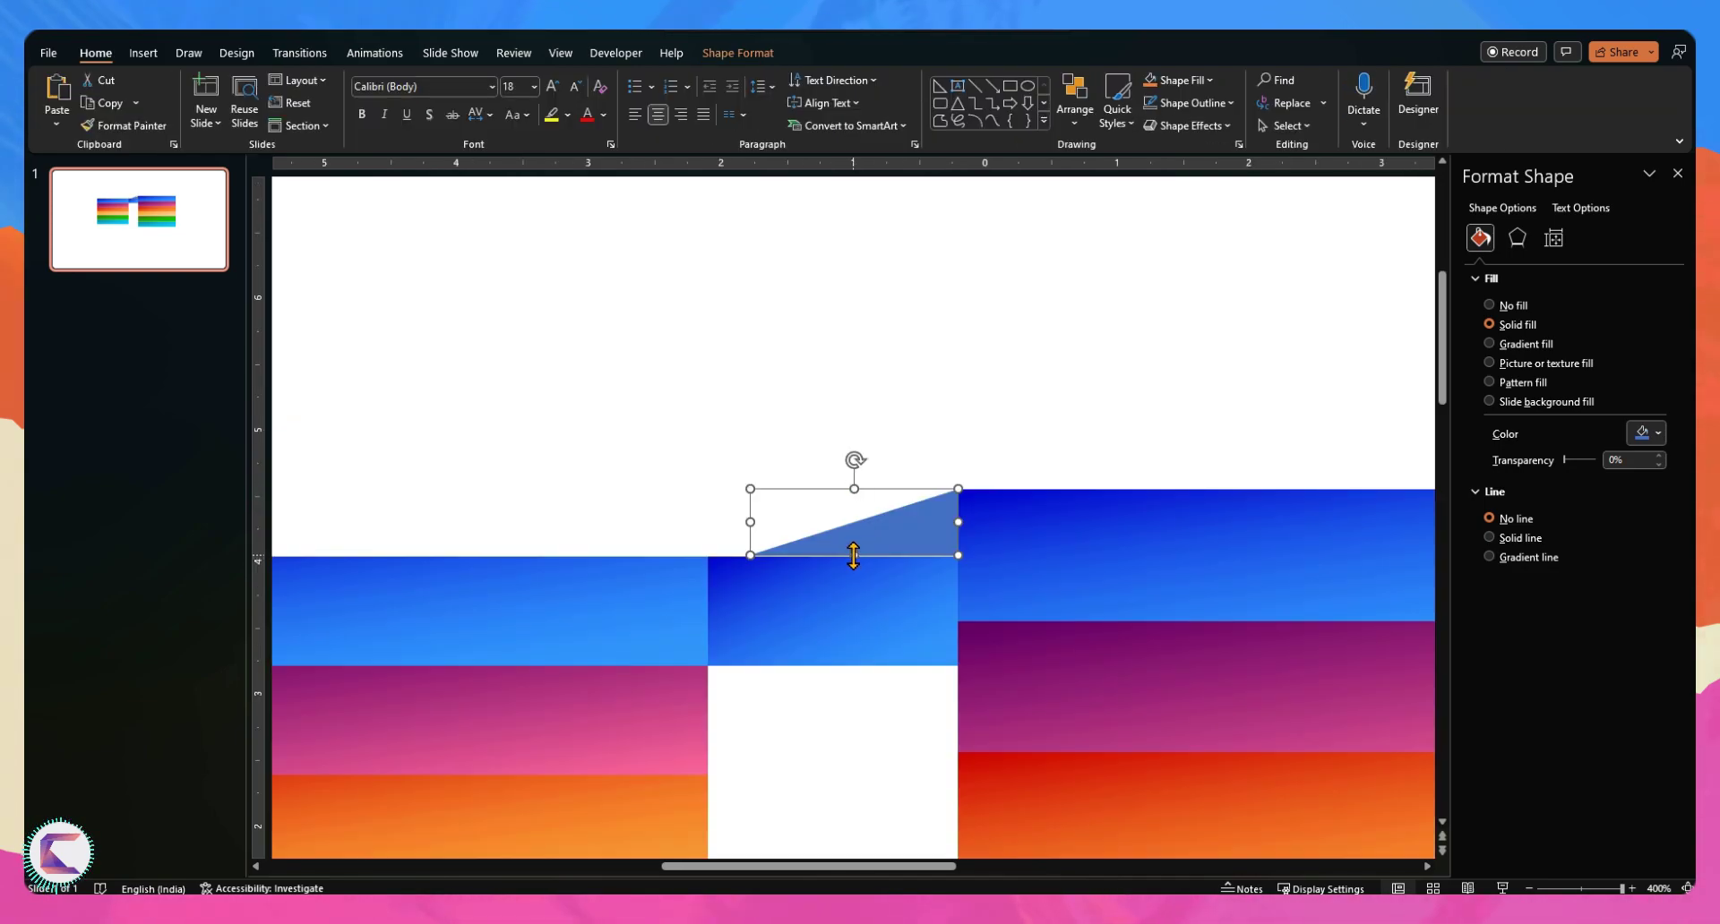
{"action": "left_click_drag", "start_coordinate": [854, 557], "coordinate": [854, 558]}
{"action": "left_click", "coordinate": [768, 546]}
{"action": "left_click", "coordinate": [771, 552]}
{"action": "left_click_drag", "start_coordinate": [750, 523], "coordinate": [709, 525]}
{"action": "left_click", "coordinate": [802, 502]}
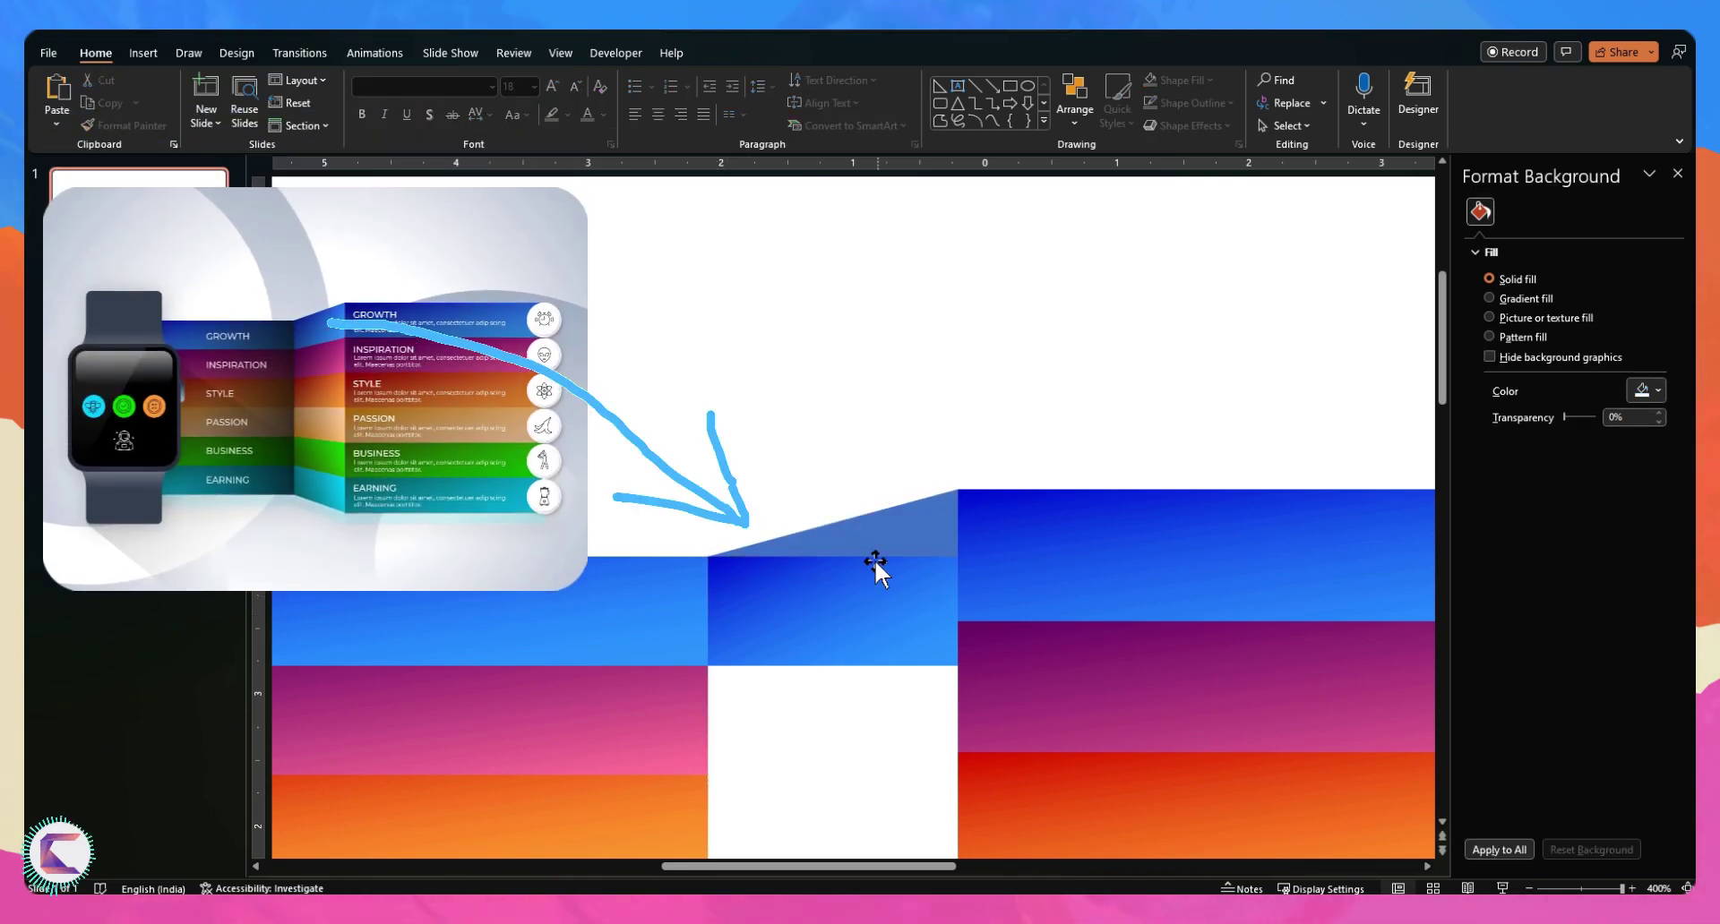
{"action": "left_click", "coordinate": [885, 524]}
Duplicate the triangle, flip the copy, and place it lower on the band with reduced height
{"action": "key", "text": "ctrl+d"}
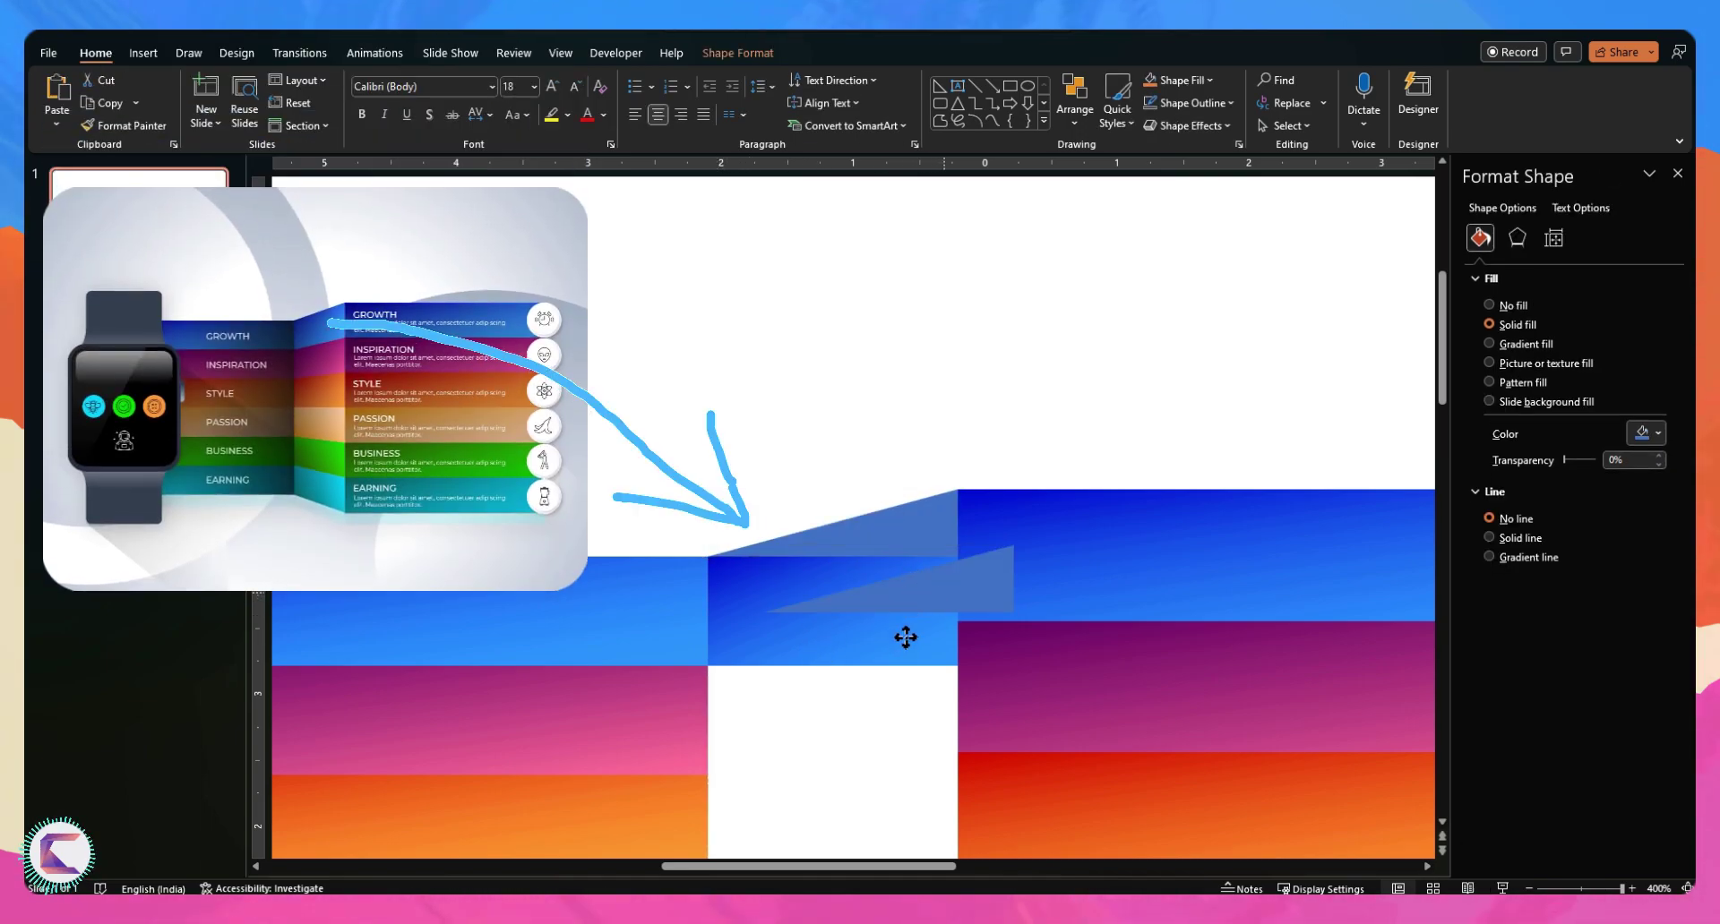
{"action": "left_click_drag", "start_coordinate": [905, 636], "coordinate": [898, 659]}
{"action": "left_click", "coordinate": [737, 54]}
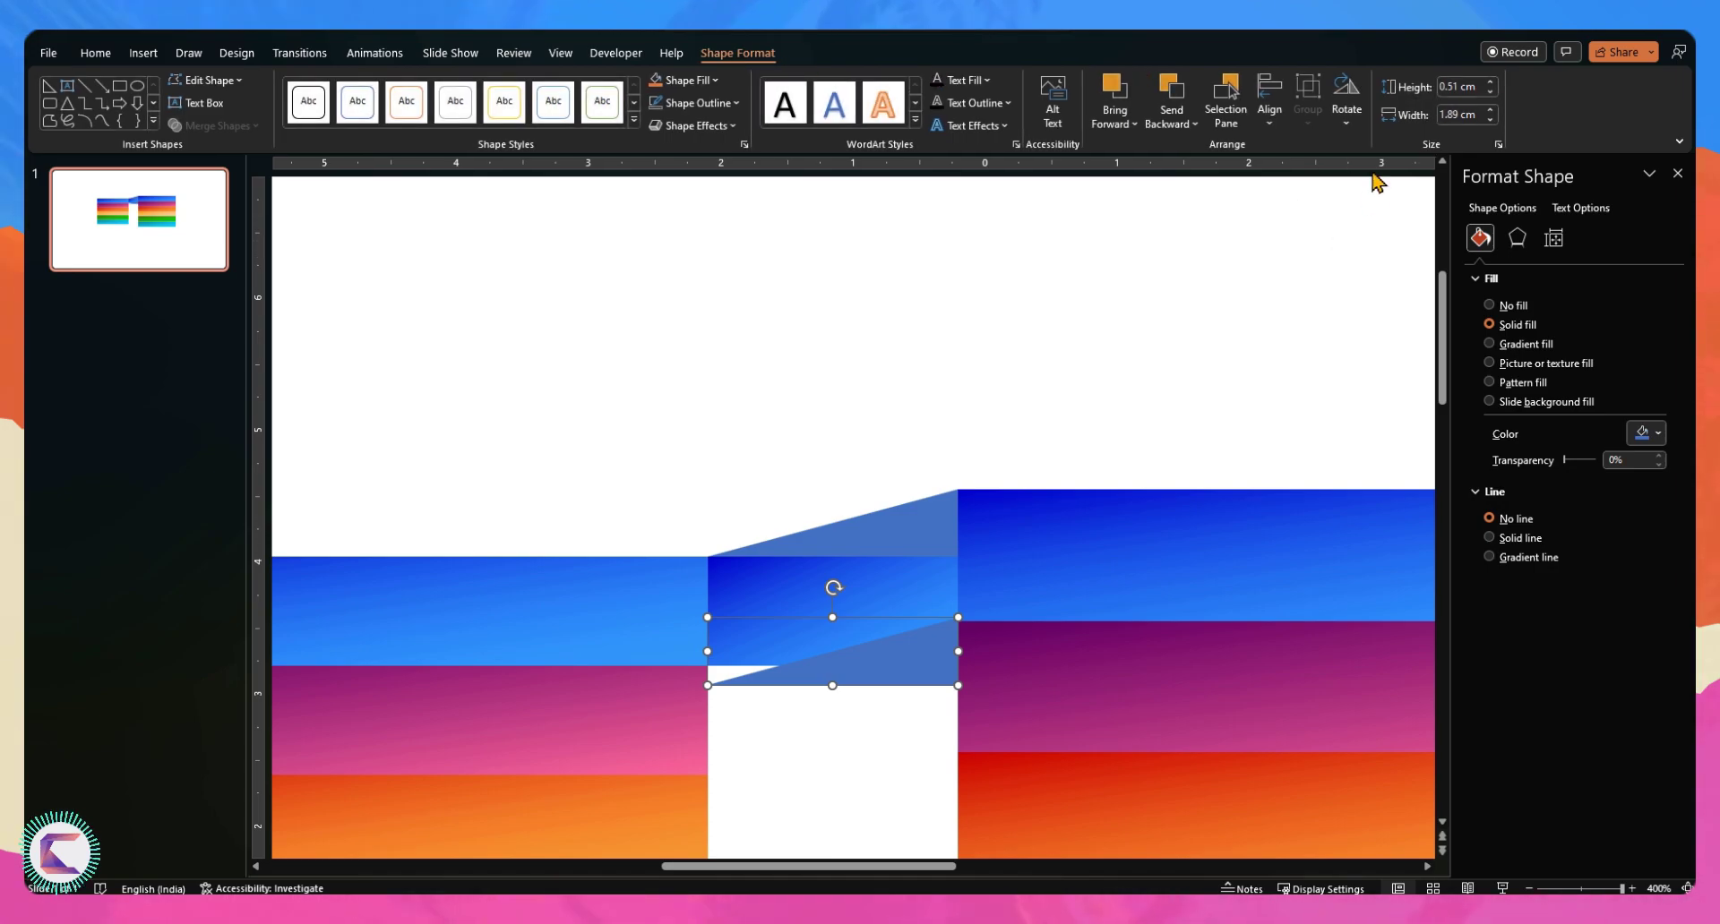
{"action": "left_click", "coordinate": [1351, 130]}
{"action": "left_click", "coordinate": [921, 660]}
{"action": "left_click_drag", "start_coordinate": [922, 660], "coordinate": [916, 644]}
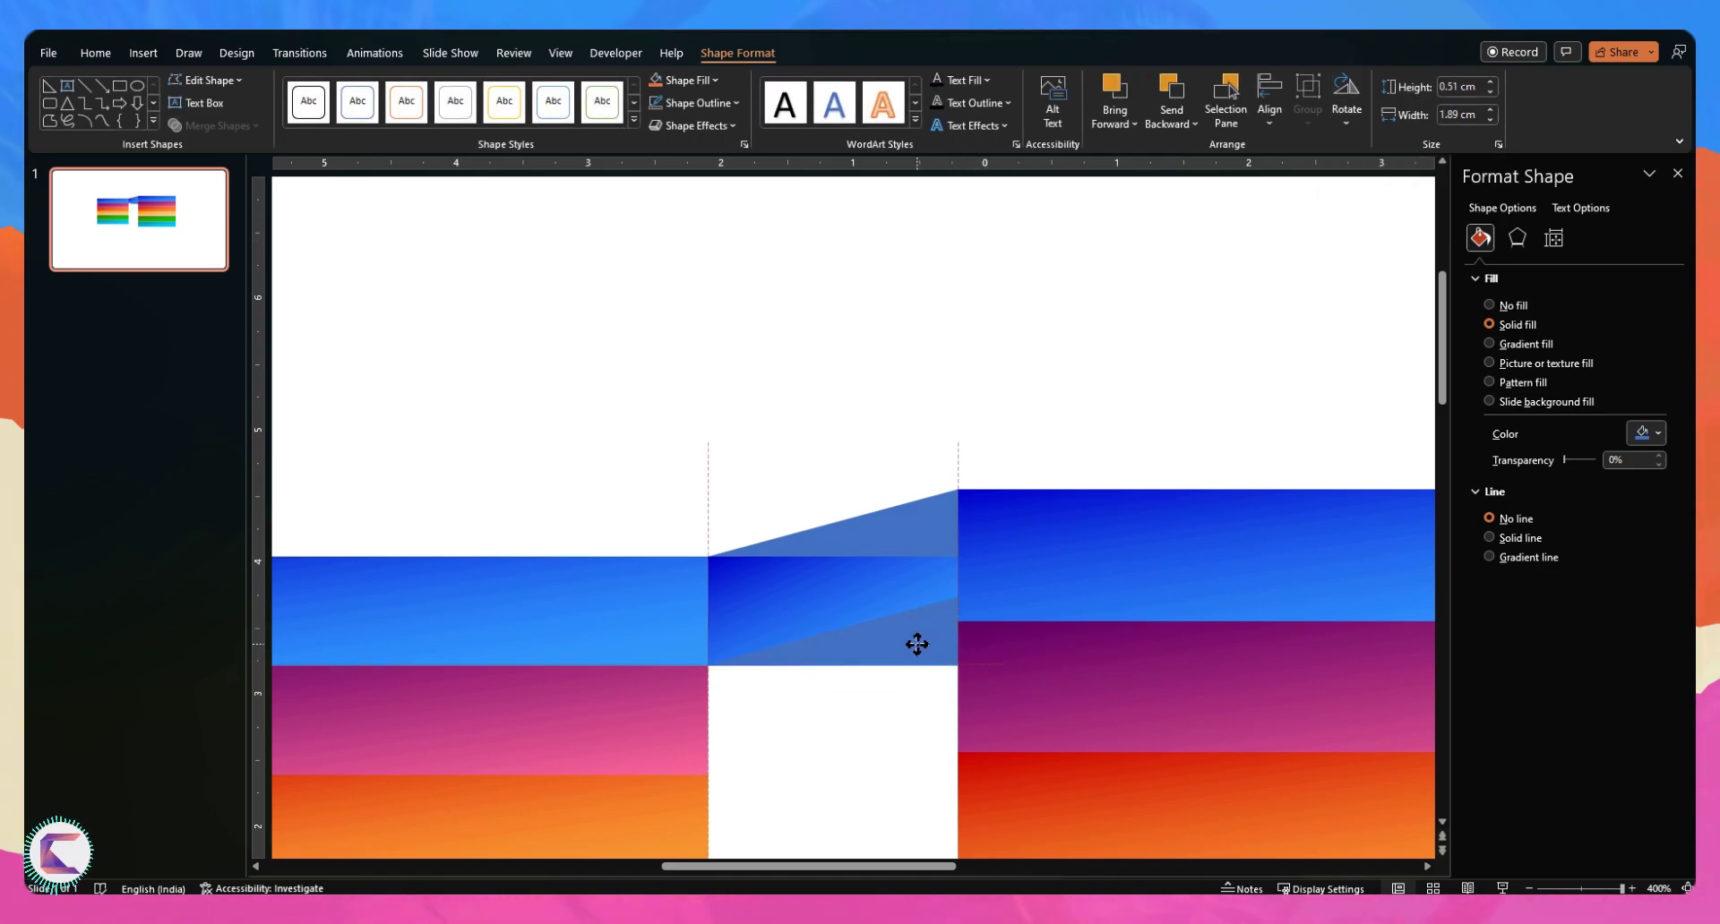
{"action": "mouse_move", "coordinate": [918, 647]}
{"action": "left_mouse_down"}
{"action": "mouse_move", "coordinate": [917, 676]}
{"action": "mouse_move", "coordinate": [913, 646]}
{"action": "left_mouse_up"}
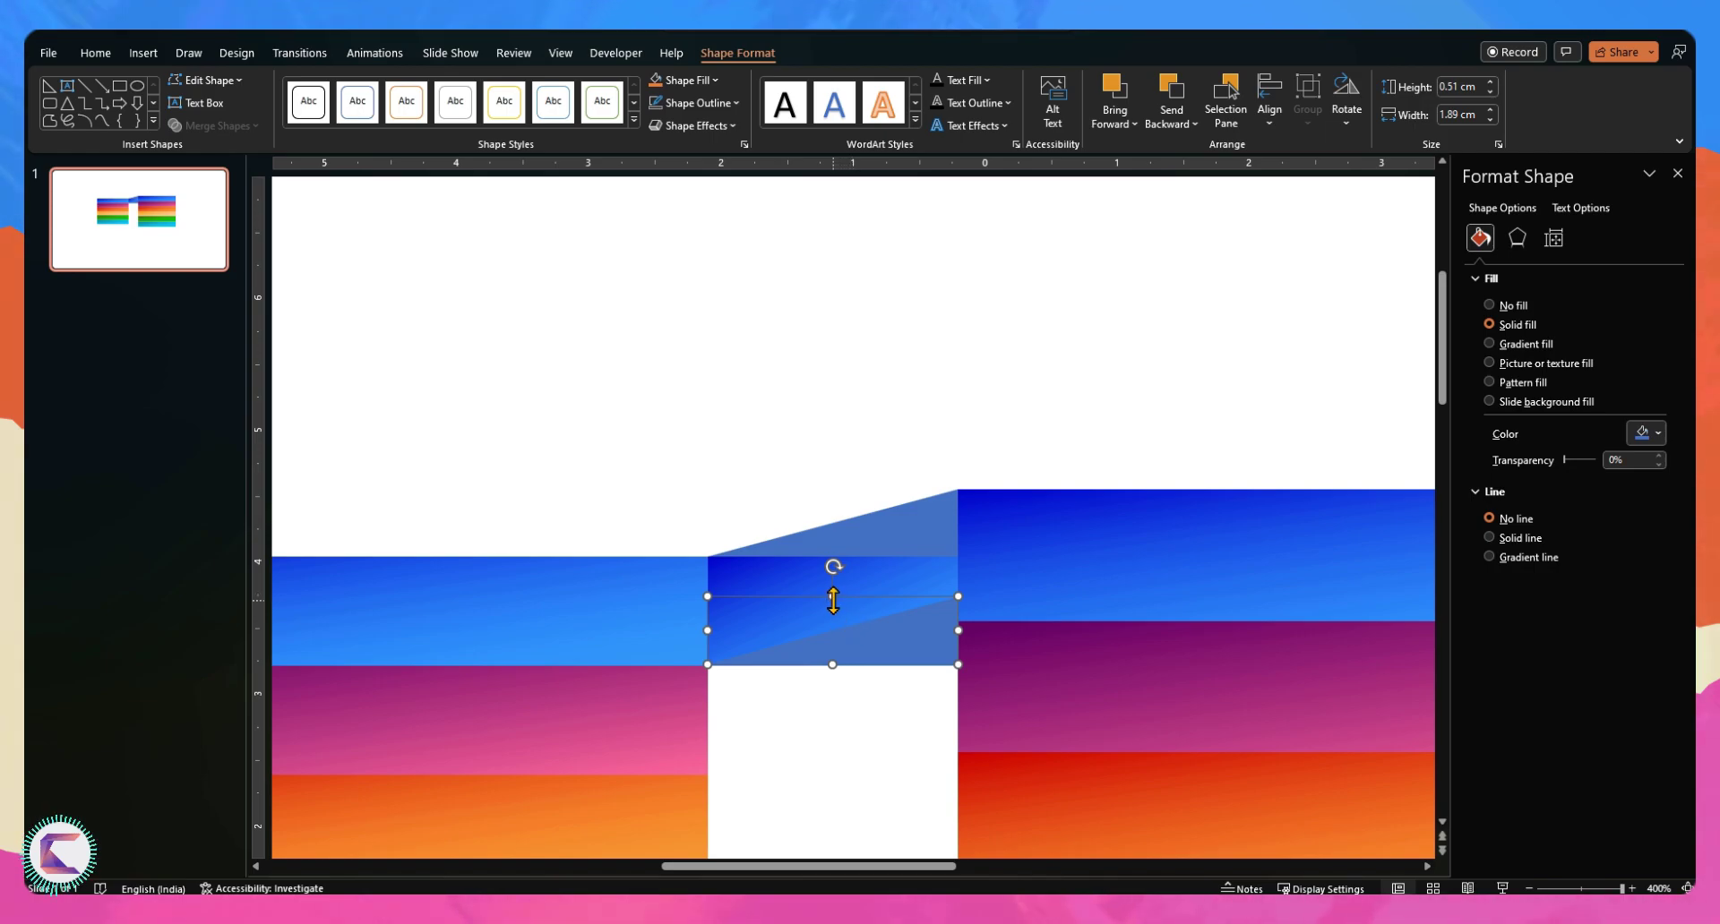
{"action": "left_click_drag", "start_coordinate": [833, 598], "coordinate": [834, 621]}
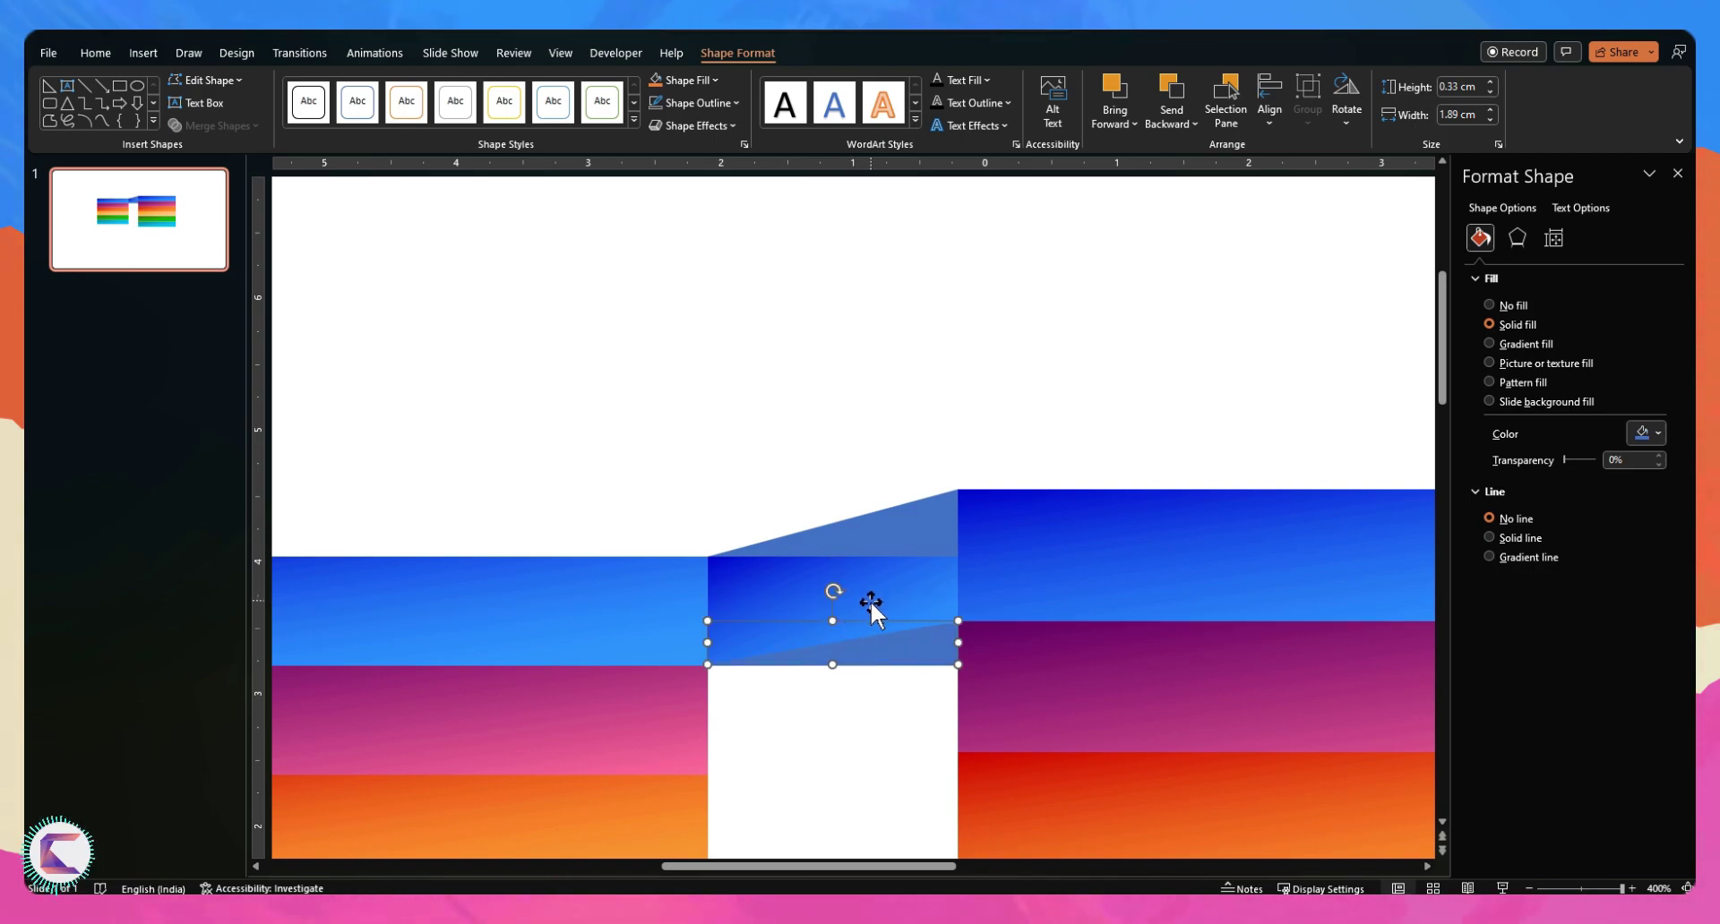
Subtract the lower triangle from the blue band, then merge the upper triangle into the fold
{"action": "left_click", "coordinate": [885, 630], "text": "shift"}
{"action": "scroll", "coordinate": [886, 636], "scroll_direction": "down", "scroll_amount": 3}
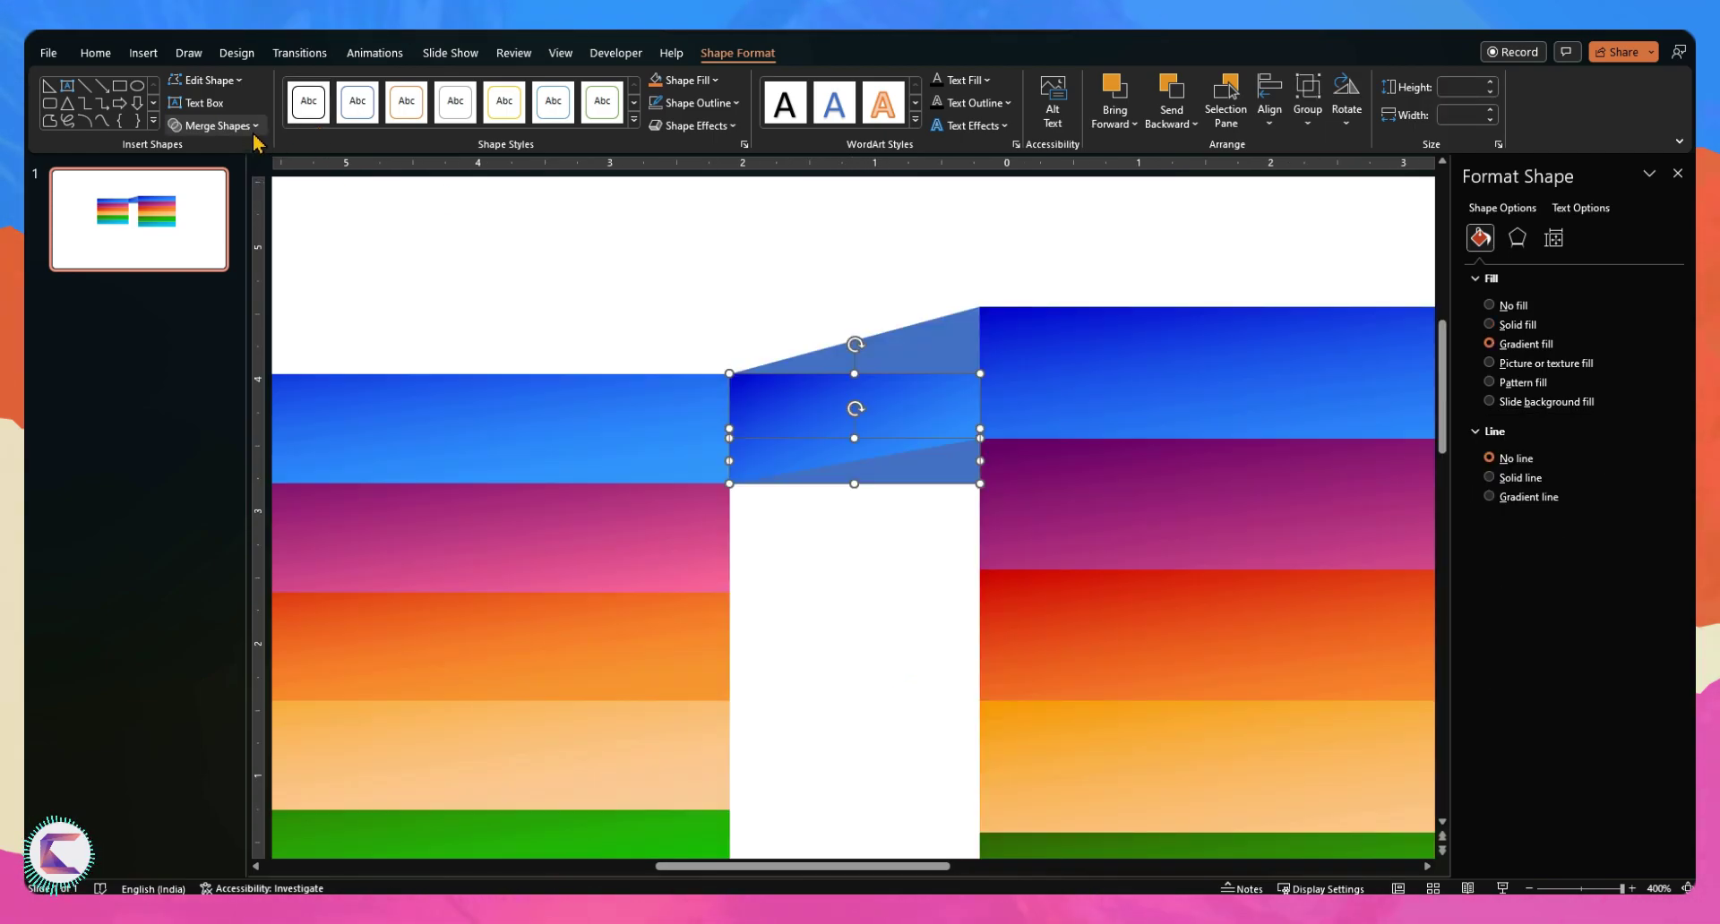
{"action": "left_click", "coordinate": [259, 125]}
{"action": "left_click", "coordinate": [206, 258]}
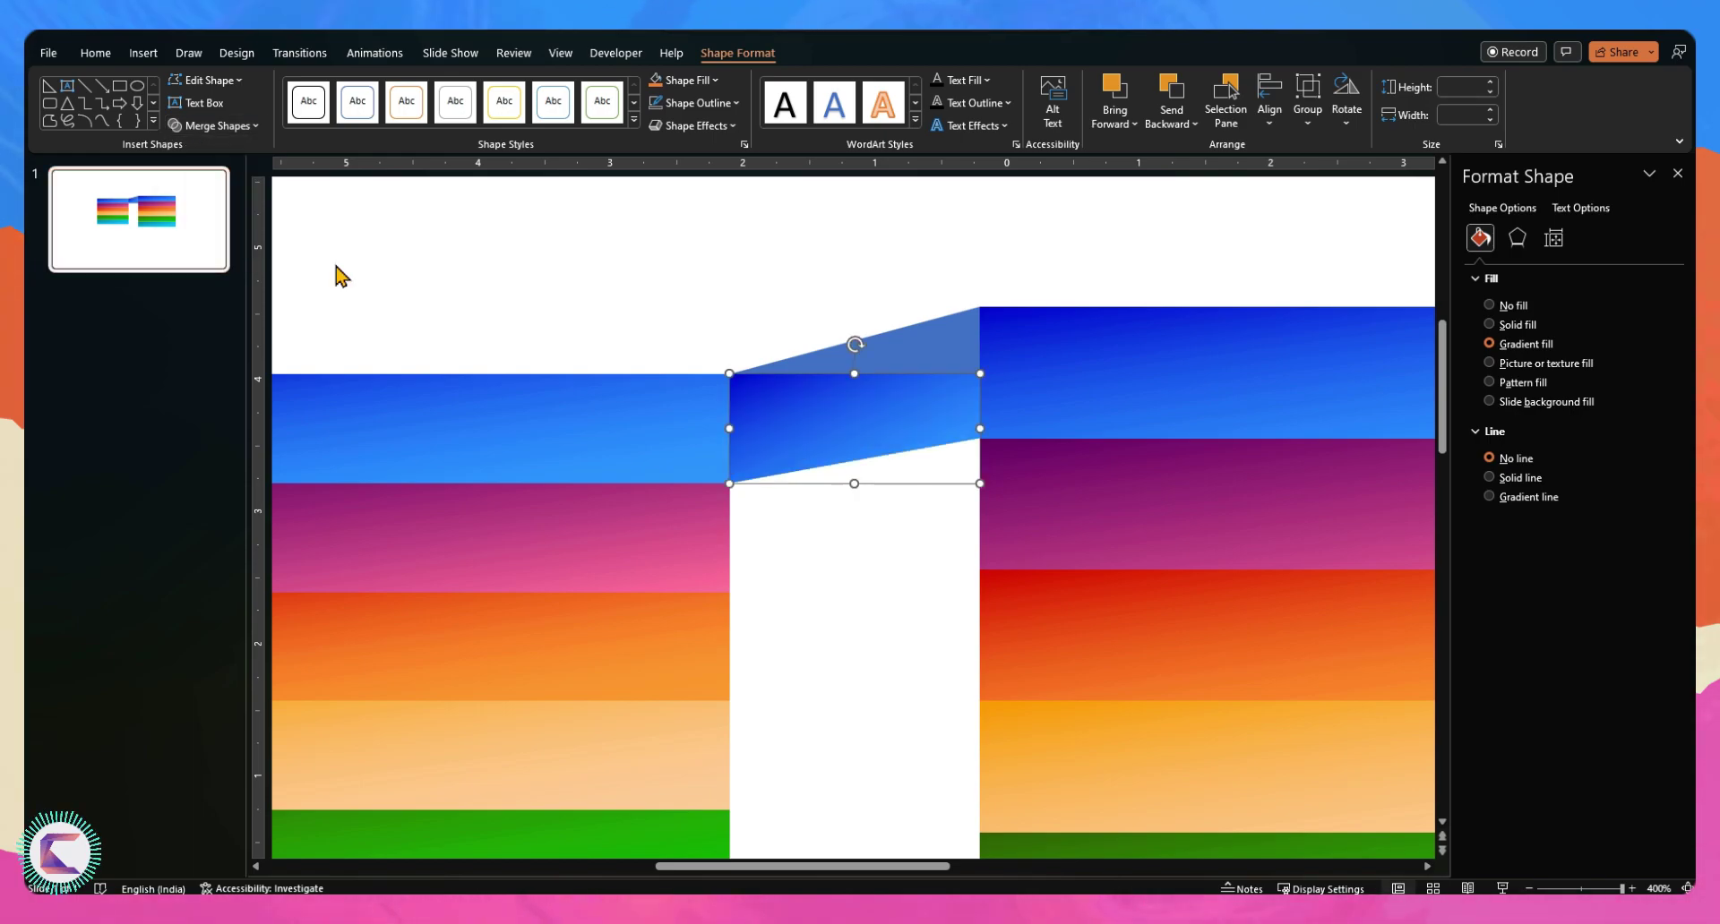
{"action": "left_click", "coordinate": [921, 350], "text": "shift"}
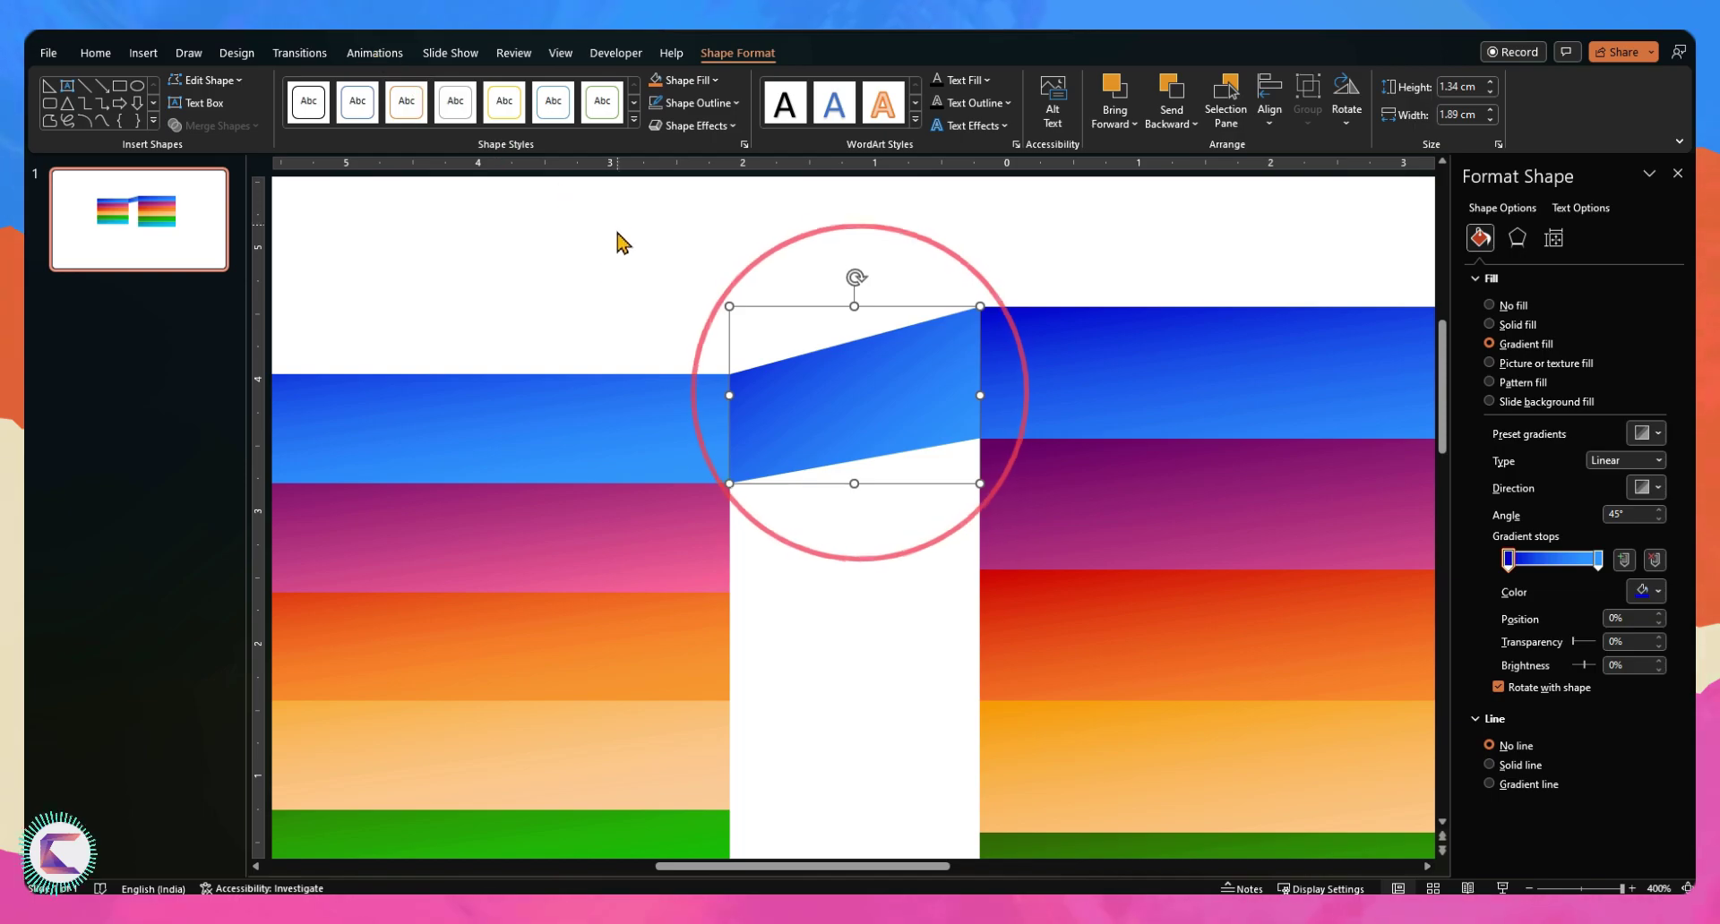
{"action": "left_click", "coordinate": [787, 497]}
{"action": "left_click", "coordinate": [624, 547]}
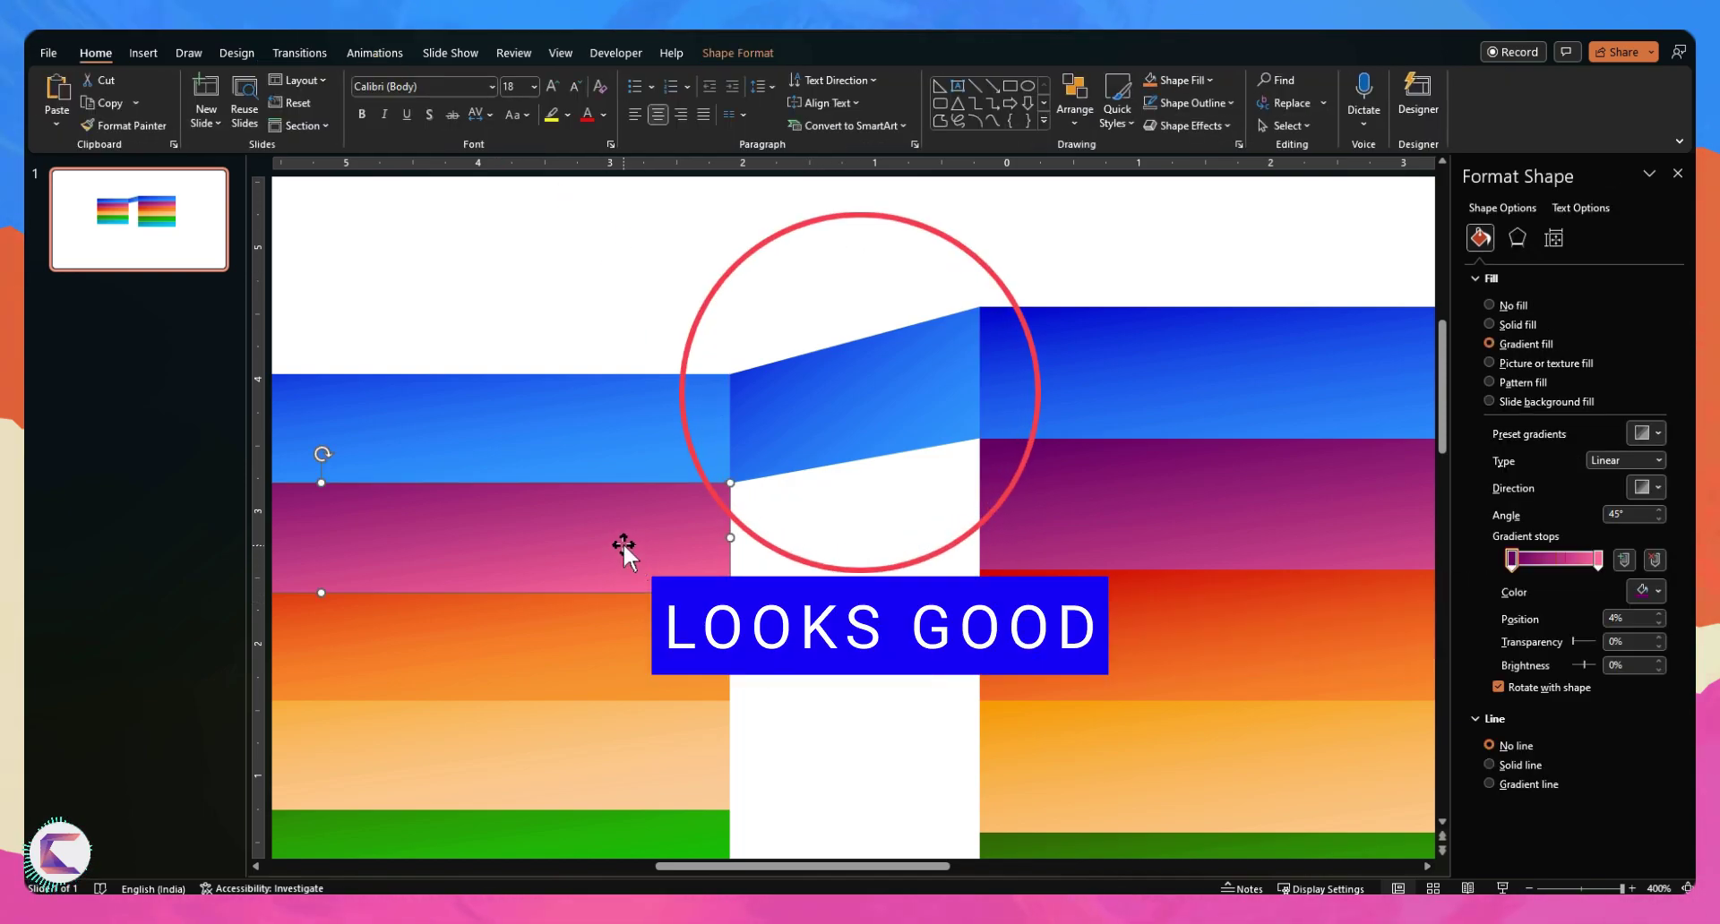
Duplicate the magenta stripe and trim the copy to fit the gap between the stacks
{"action": "key", "text": "ctrl+d"}
{"action": "scroll", "coordinate": [890, 476], "scroll_direction": "down", "scroll_amount": 3}
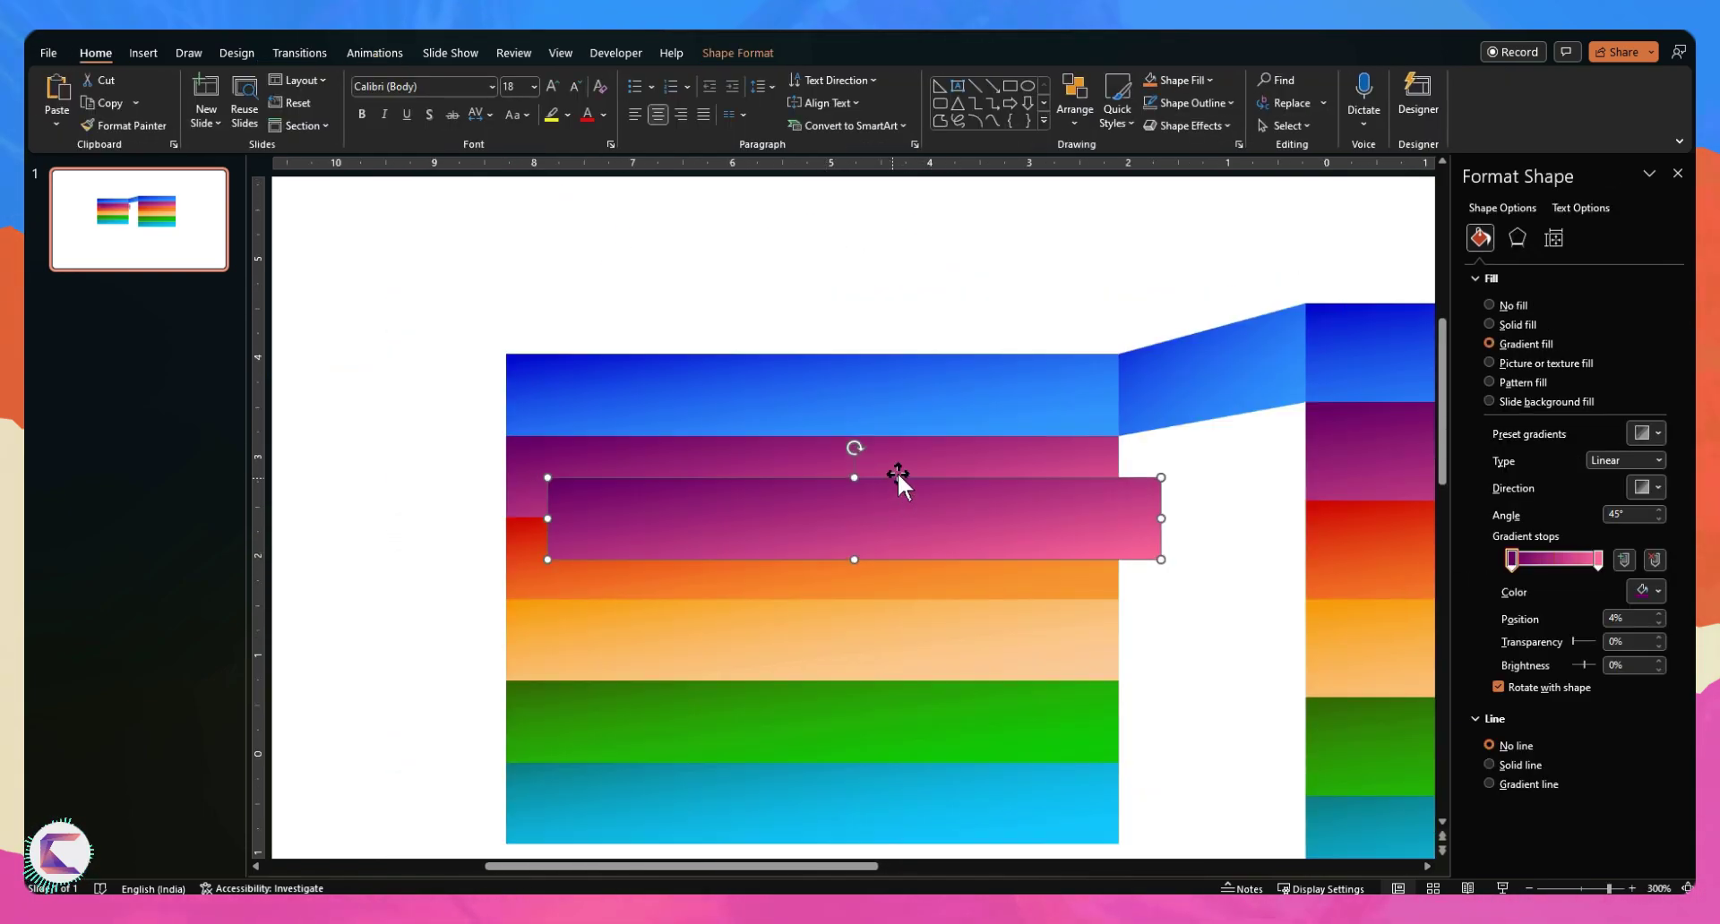
{"action": "scroll", "coordinate": [882, 455], "scroll_direction": "right", "scroll_amount": 5}
{"action": "left_click_drag", "start_coordinate": [637, 517], "coordinate": [1028, 478]}
{"action": "left_click_drag", "start_coordinate": [623, 477], "coordinate": [803, 481]}
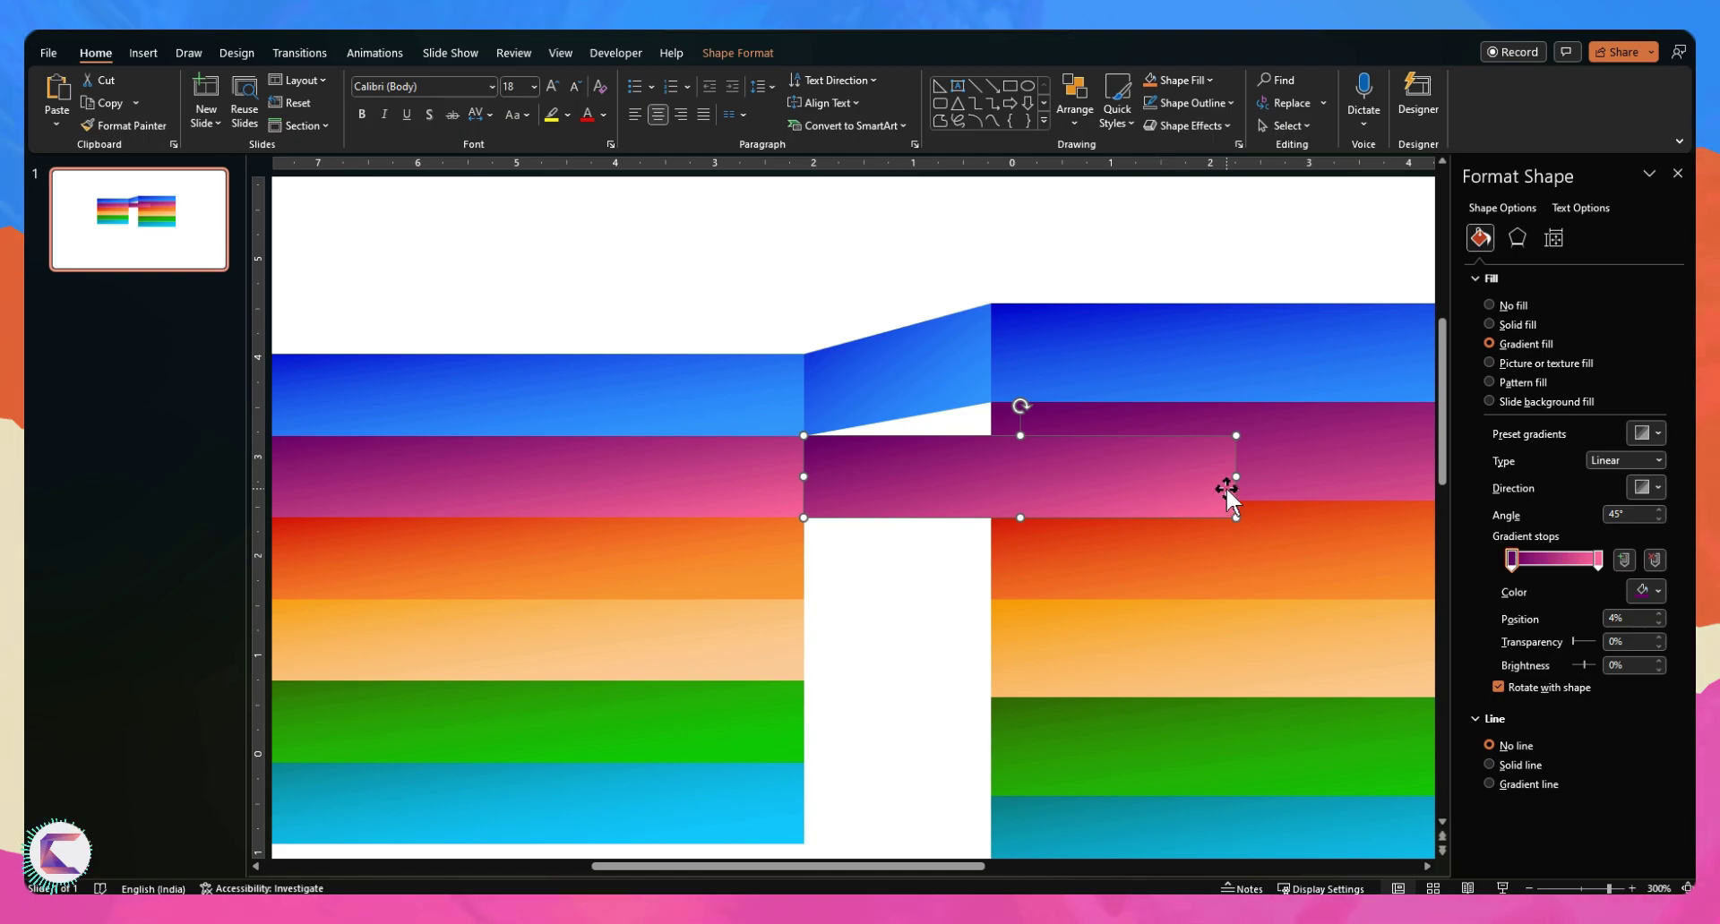
{"action": "left_click_drag", "start_coordinate": [1230, 479], "coordinate": [991, 482]}
{"action": "left_click", "coordinate": [952, 587]}
Draw an outline-free right triangle over the magenta piece
{"action": "scroll", "coordinate": [904, 439], "scroll_direction": "up", "scroll_amount": 5}
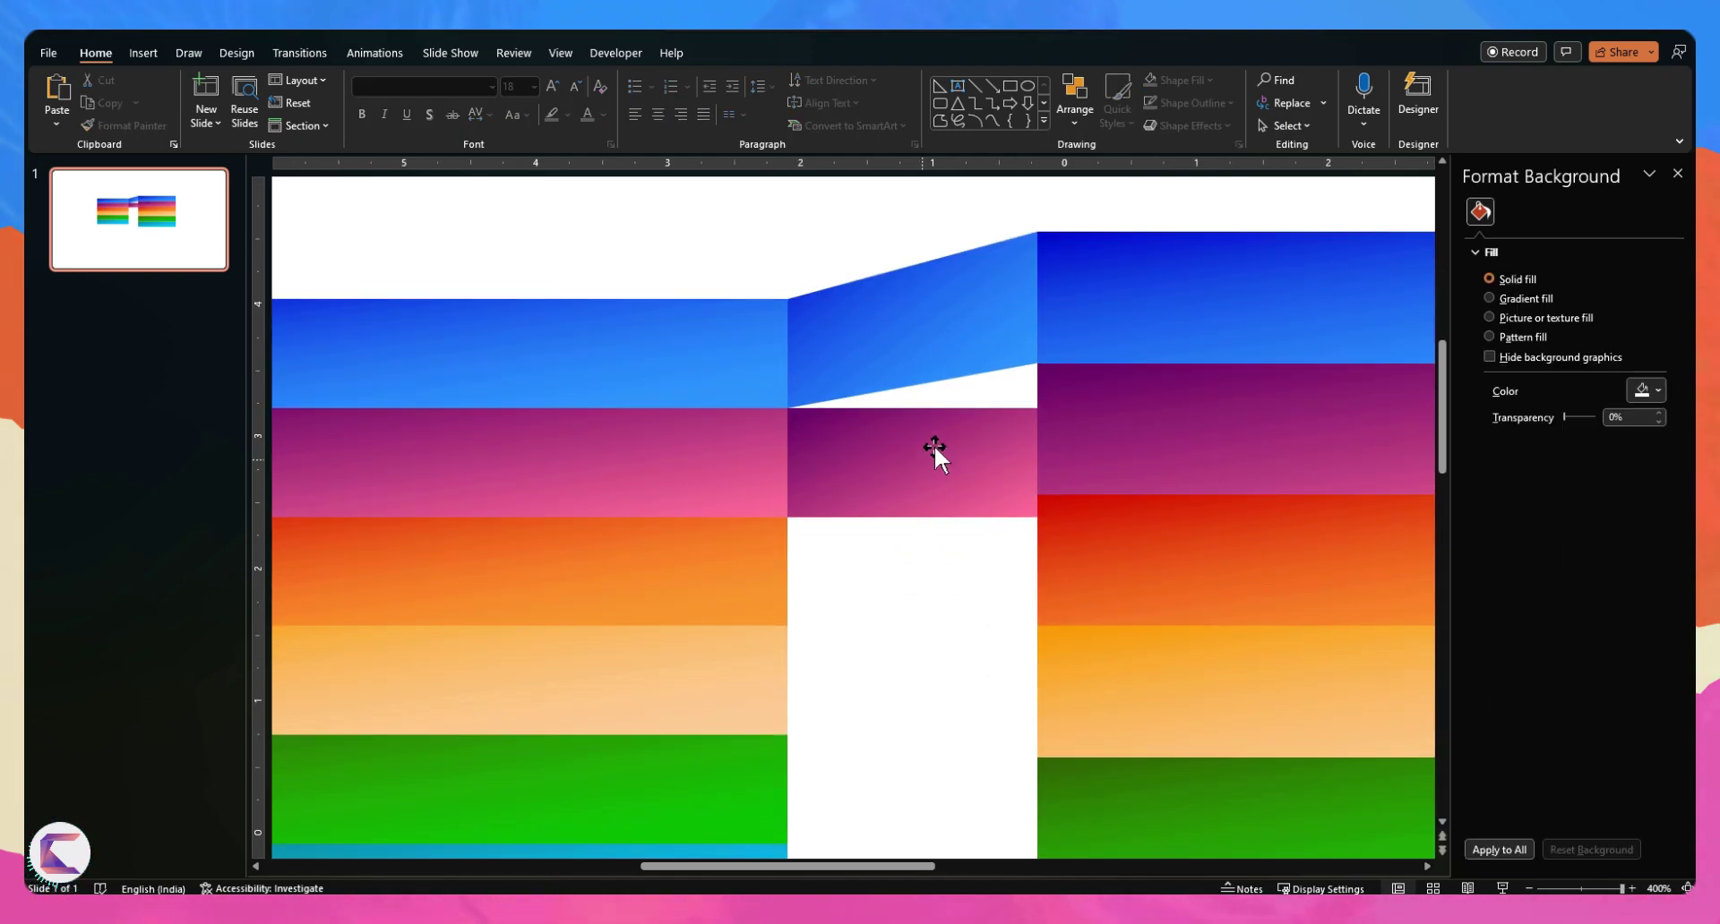
{"action": "left_click", "coordinate": [144, 52]}
{"action": "left_click", "coordinate": [355, 100]}
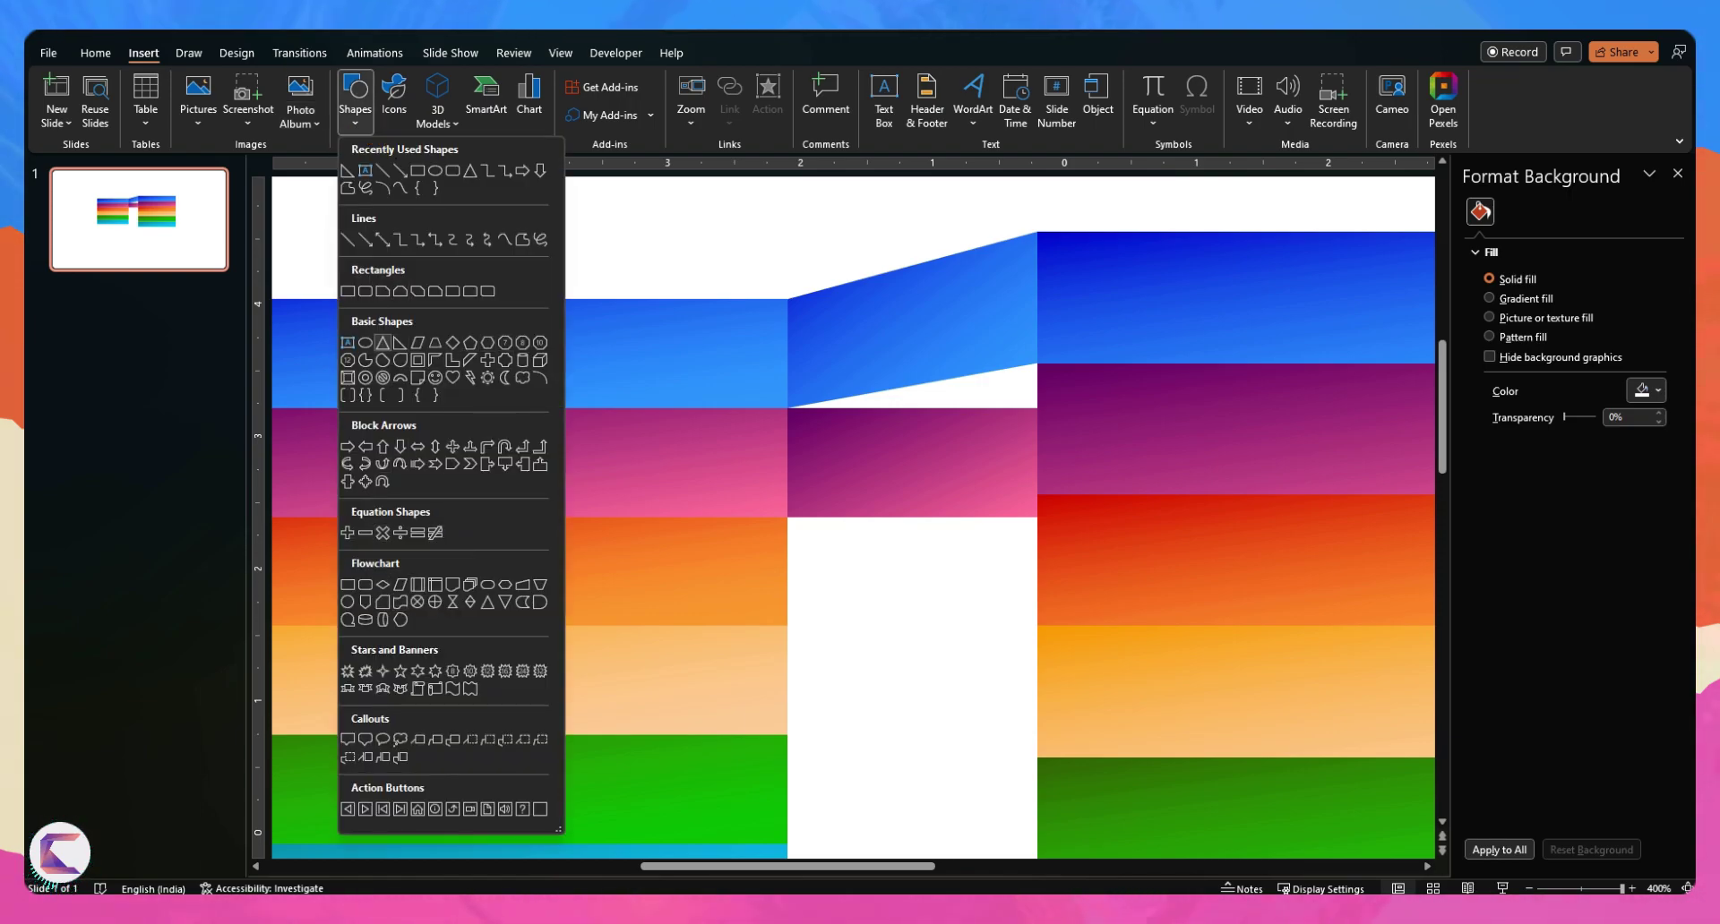
{"action": "left_click", "coordinate": [399, 343]}
{"action": "left_click_drag", "start_coordinate": [812, 432], "coordinate": [984, 517]}
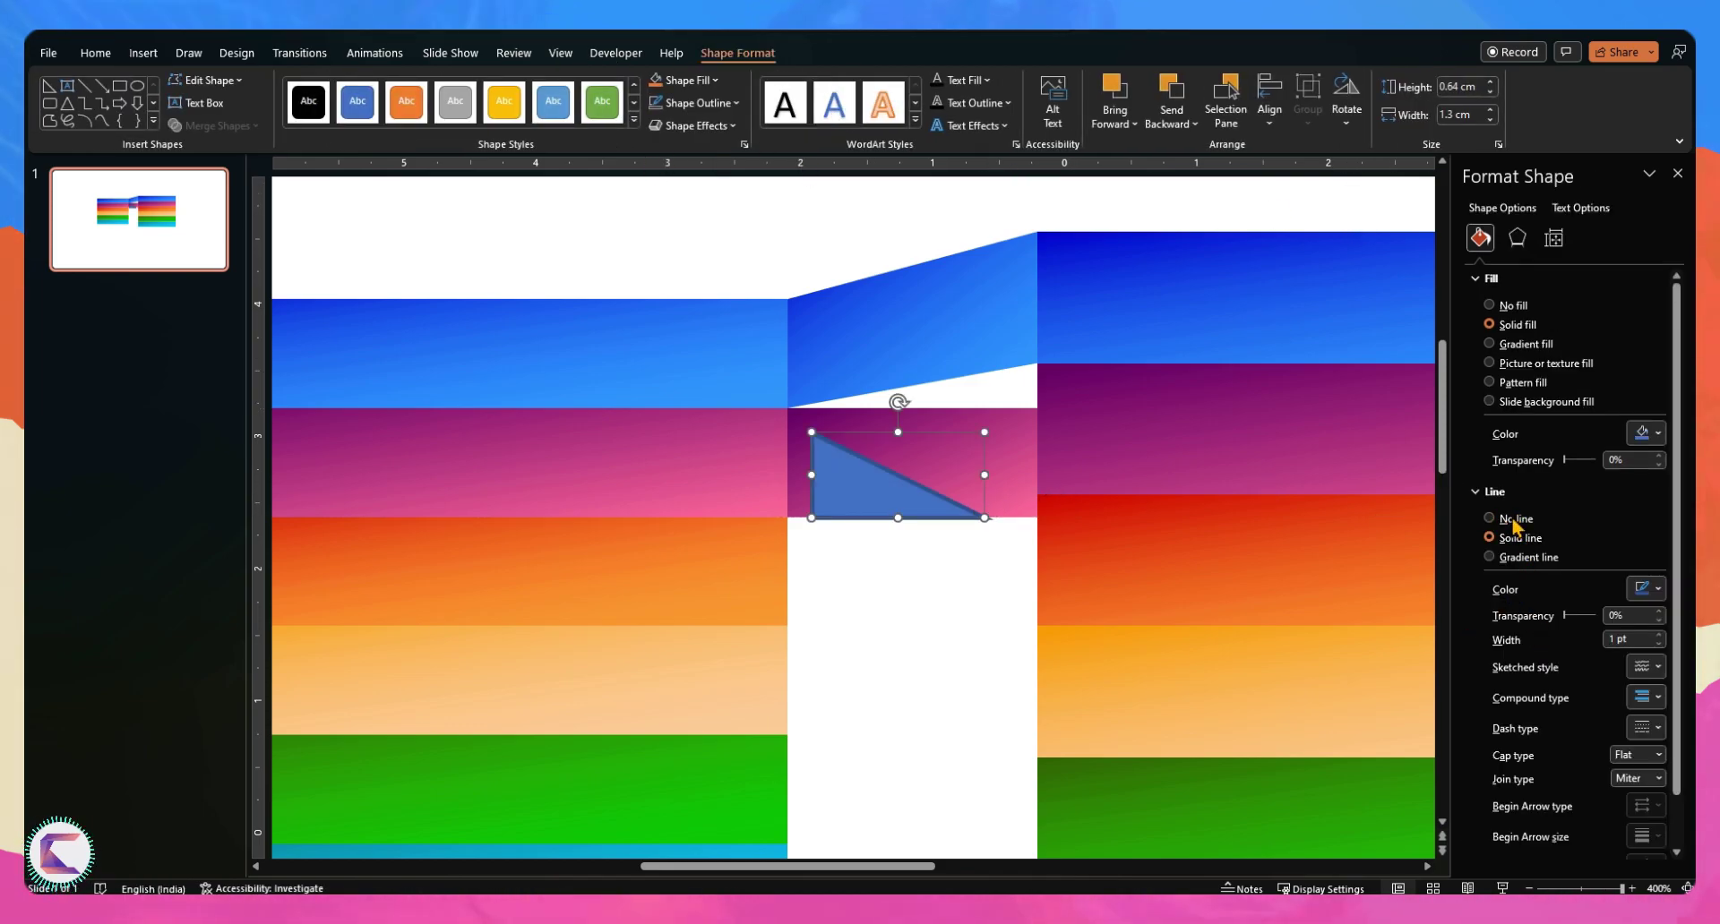
{"action": "left_click", "coordinate": [1512, 521]}
{"action": "left_click", "coordinate": [1346, 97]}
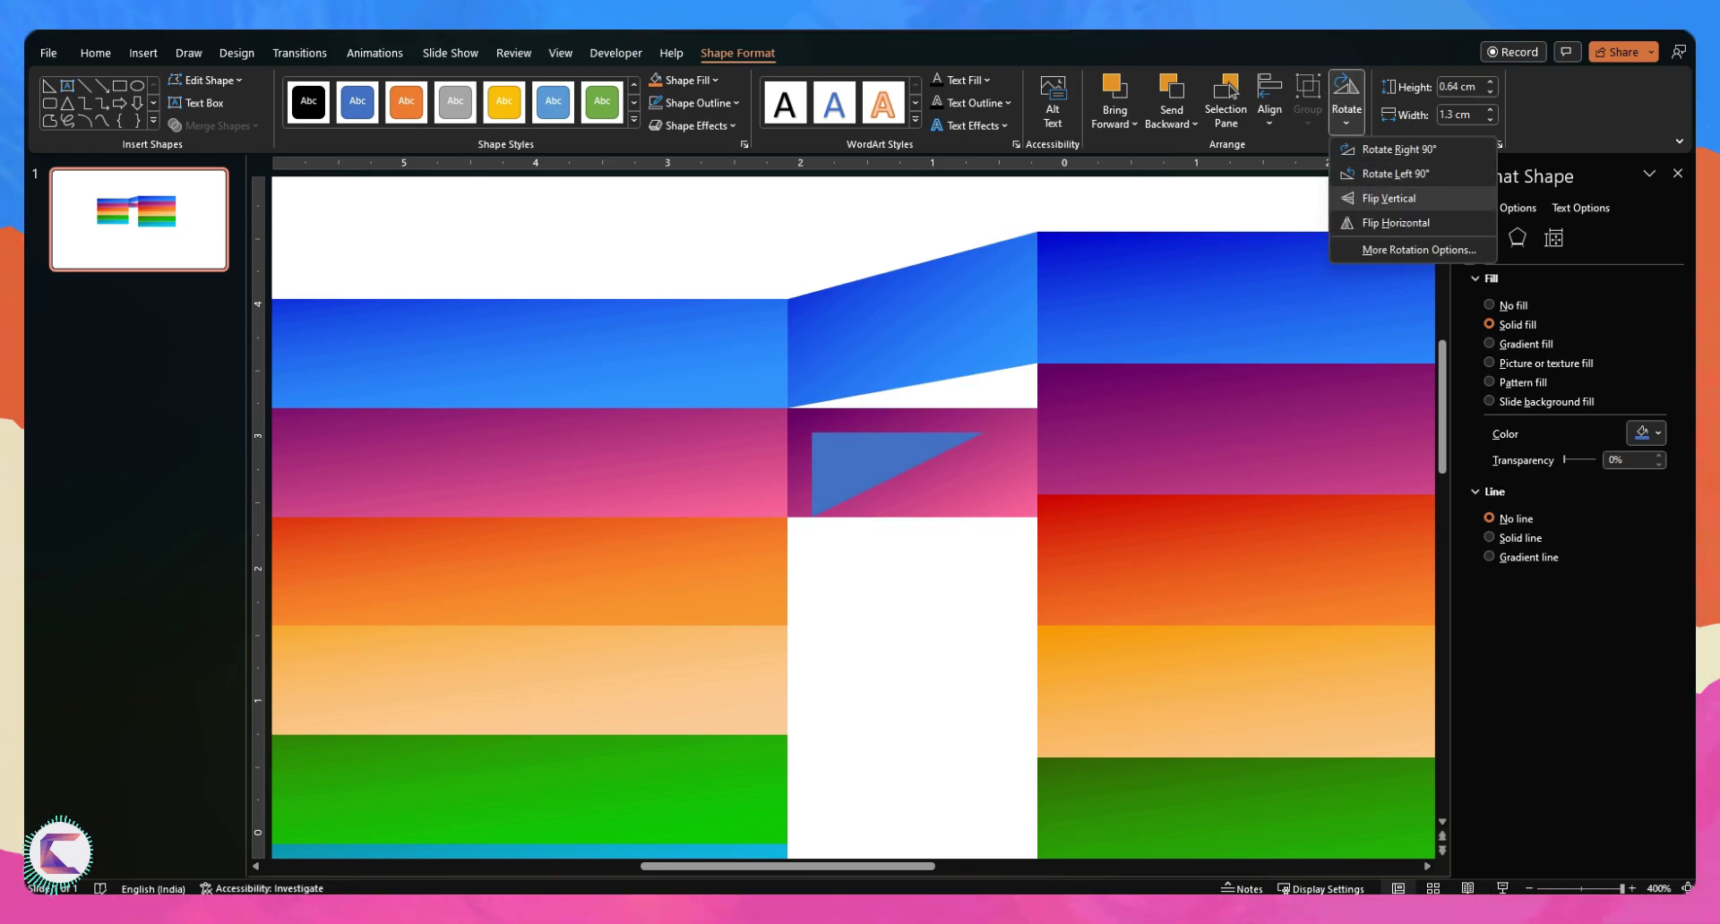
{"action": "left_click", "coordinate": [842, 437]}
{"action": "left_click_drag", "start_coordinate": [889, 474], "coordinate": [913, 474]}
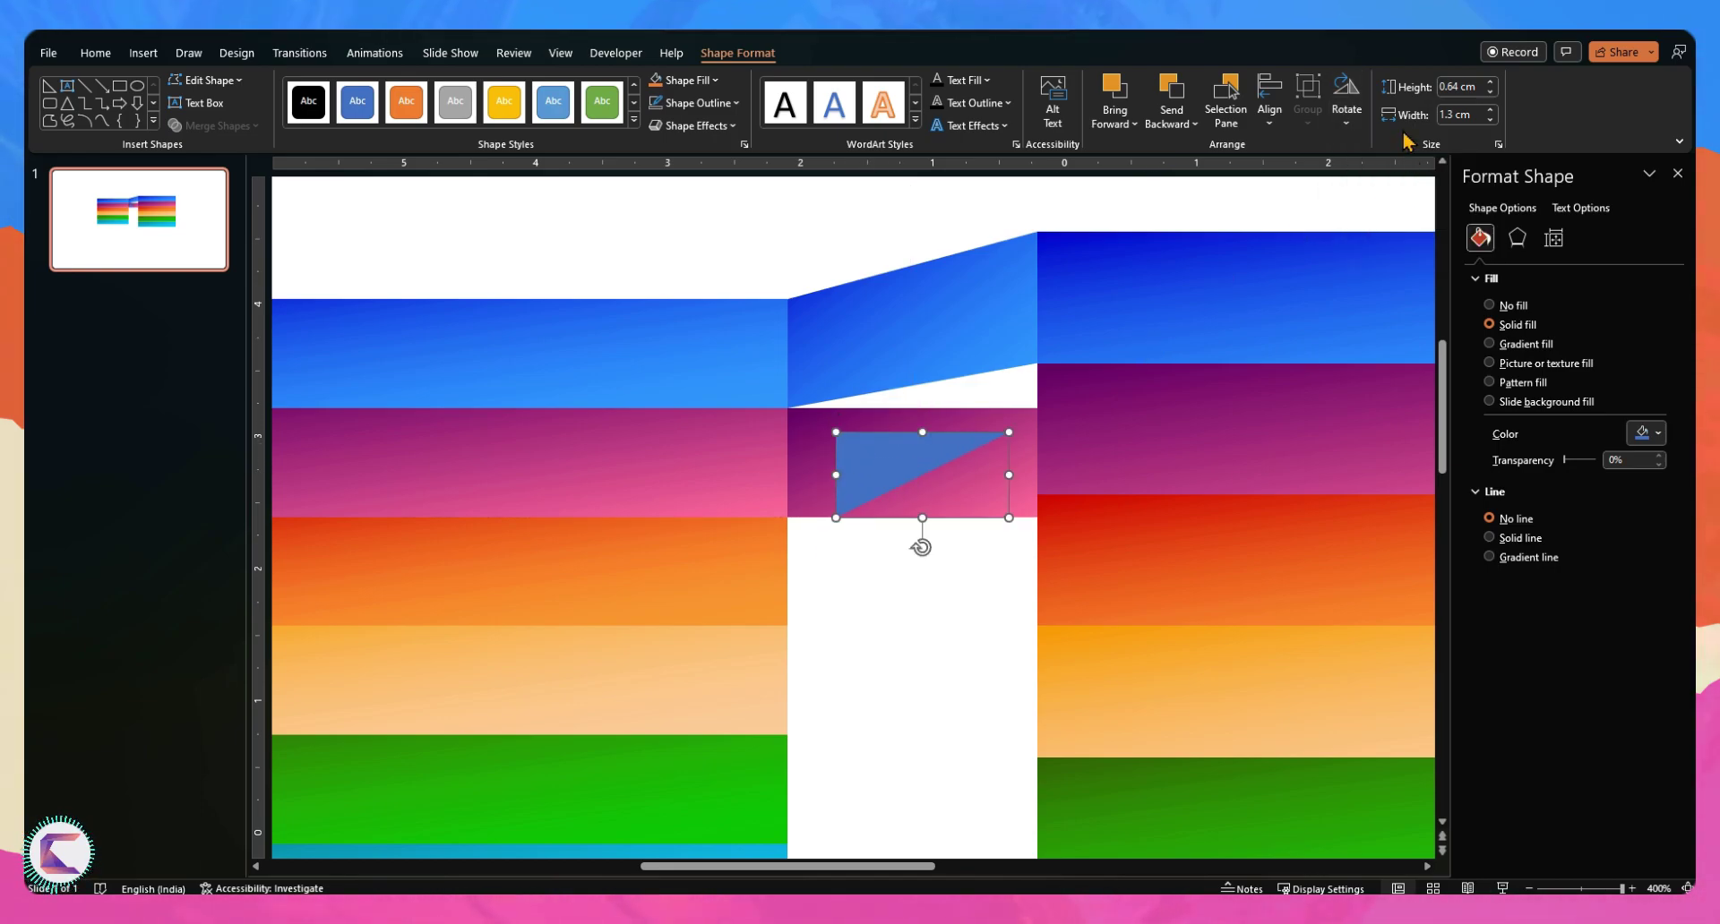
Flip the triangle horizontally and vertically and move it into the gap
{"action": "left_click", "coordinate": [1339, 121]}
{"action": "left_click", "coordinate": [1399, 223]}
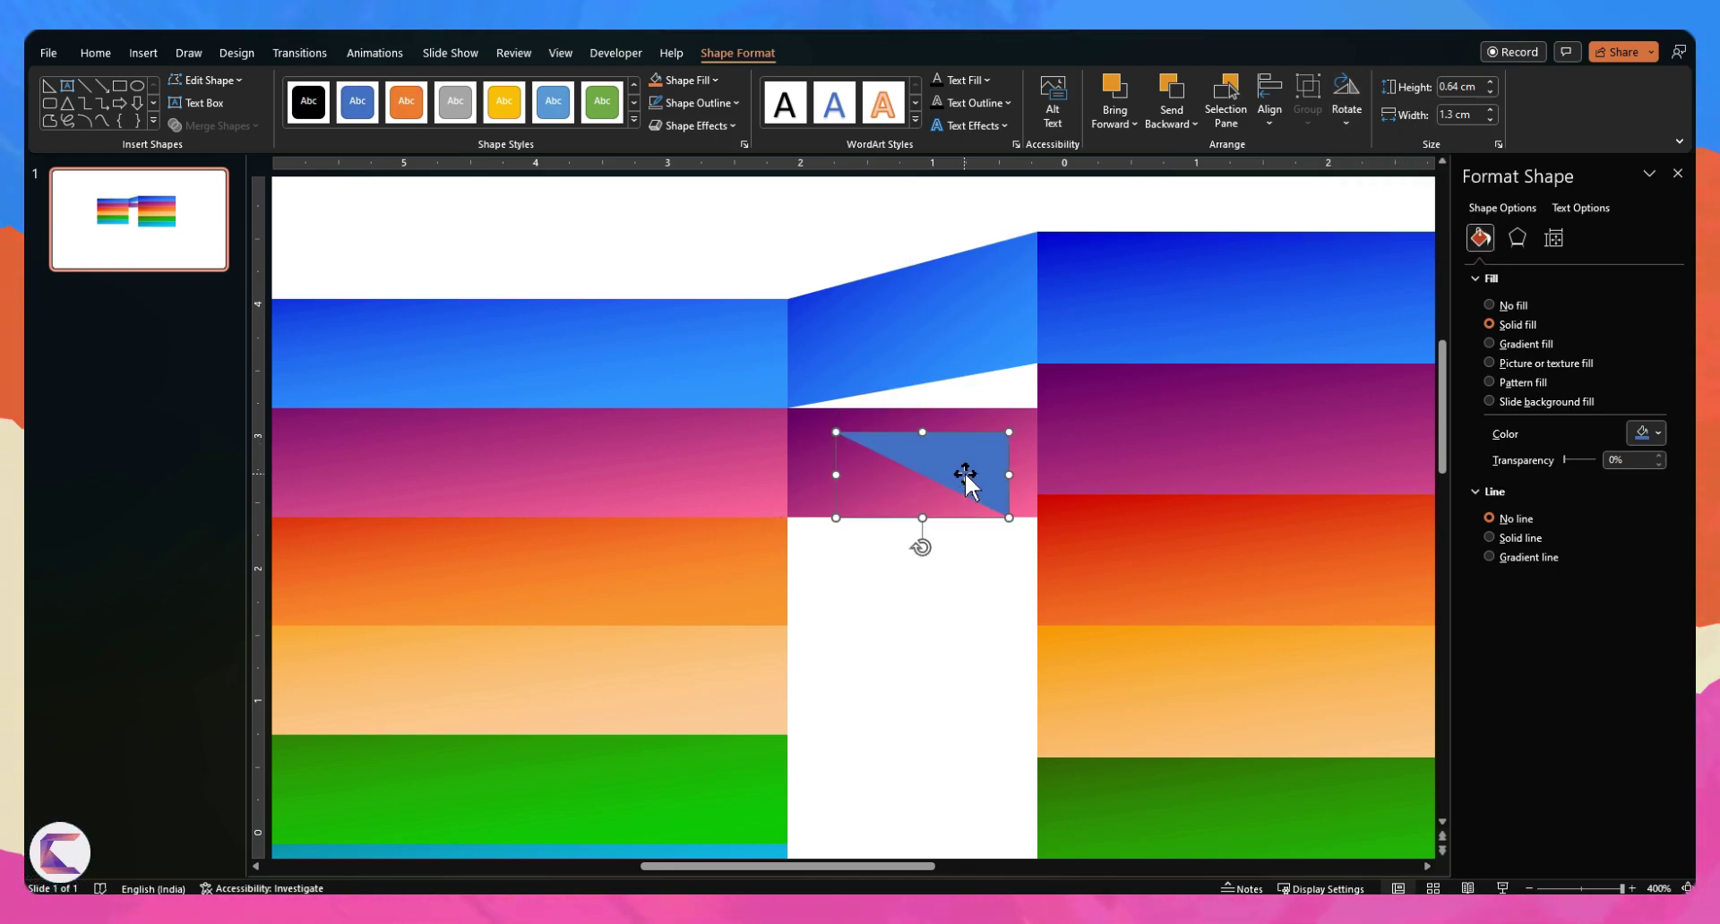
{"action": "left_click_drag", "start_coordinate": [971, 476], "coordinate": [787, 385]}
{"action": "left_click", "coordinate": [1343, 117]}
{"action": "left_click", "coordinate": [1376, 200]}
{"action": "left_click_drag", "start_coordinate": [907, 369], "coordinate": [909, 362]}
Duplicate the triangle and place a shortened copy along the magenta piece's bottom edge
{"action": "left_click", "coordinate": [948, 603]}
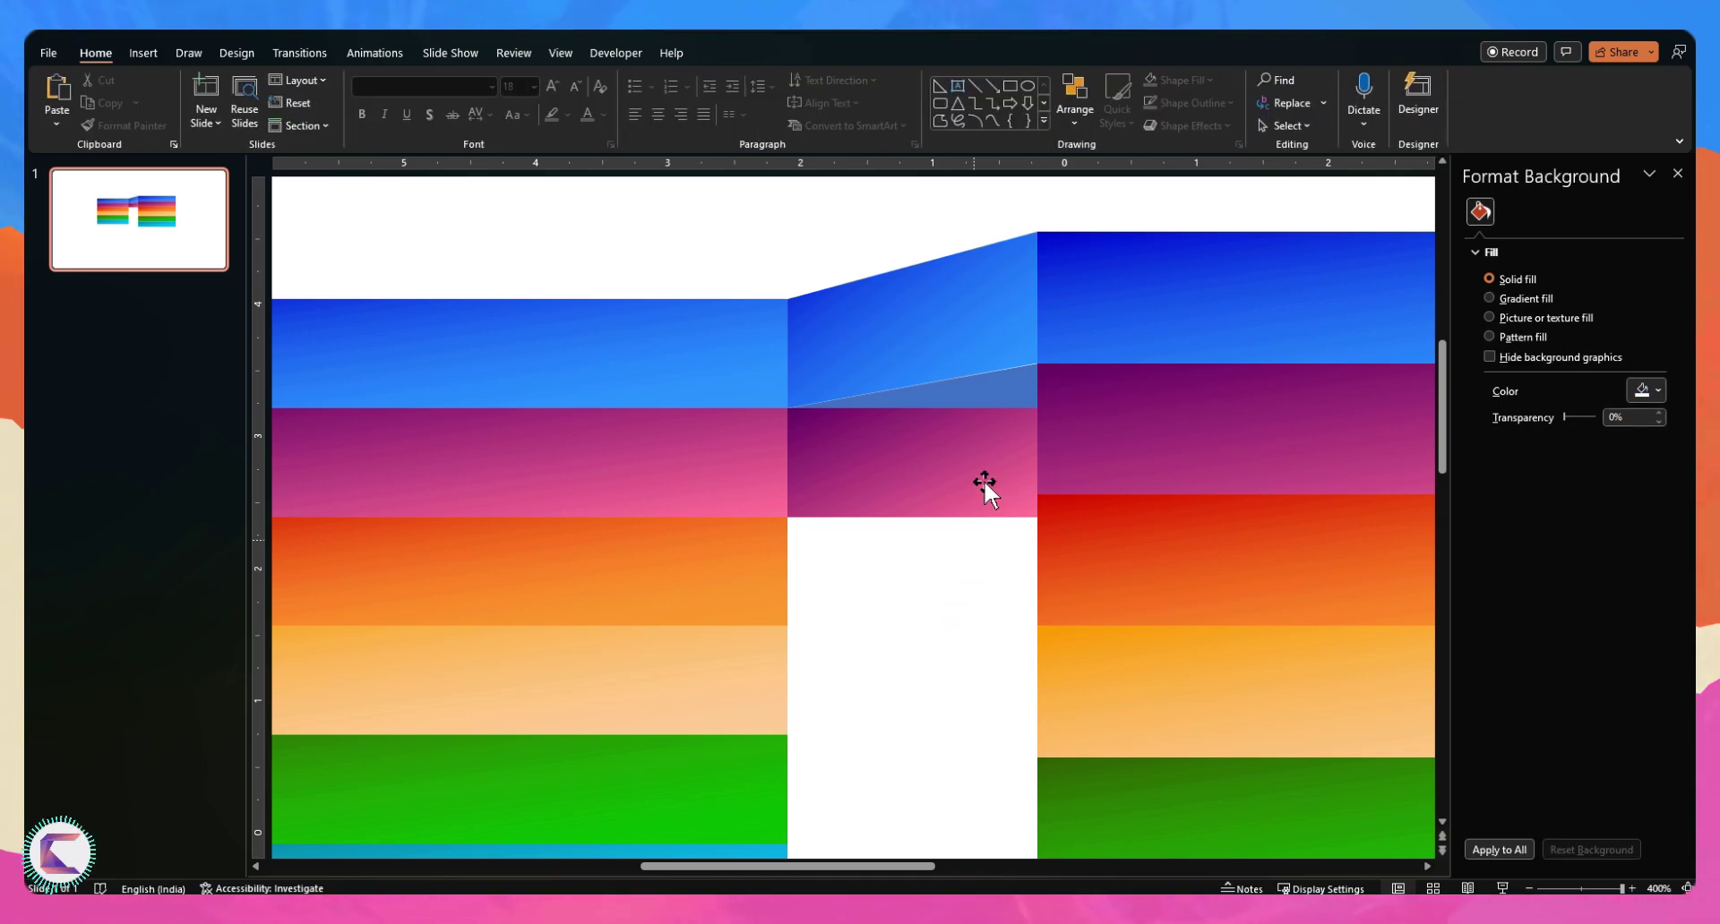
{"action": "left_click", "coordinate": [987, 378]}
{"action": "left_click_drag", "start_coordinate": [1037, 386], "coordinate": [1038, 387]}
{"action": "left_click", "coordinate": [949, 602]}
{"action": "left_click", "coordinate": [980, 387]}
{"action": "key", "text": "ctrl+d"}
{"action": "left_click_drag", "start_coordinate": [1001, 470], "coordinate": [979, 491]}
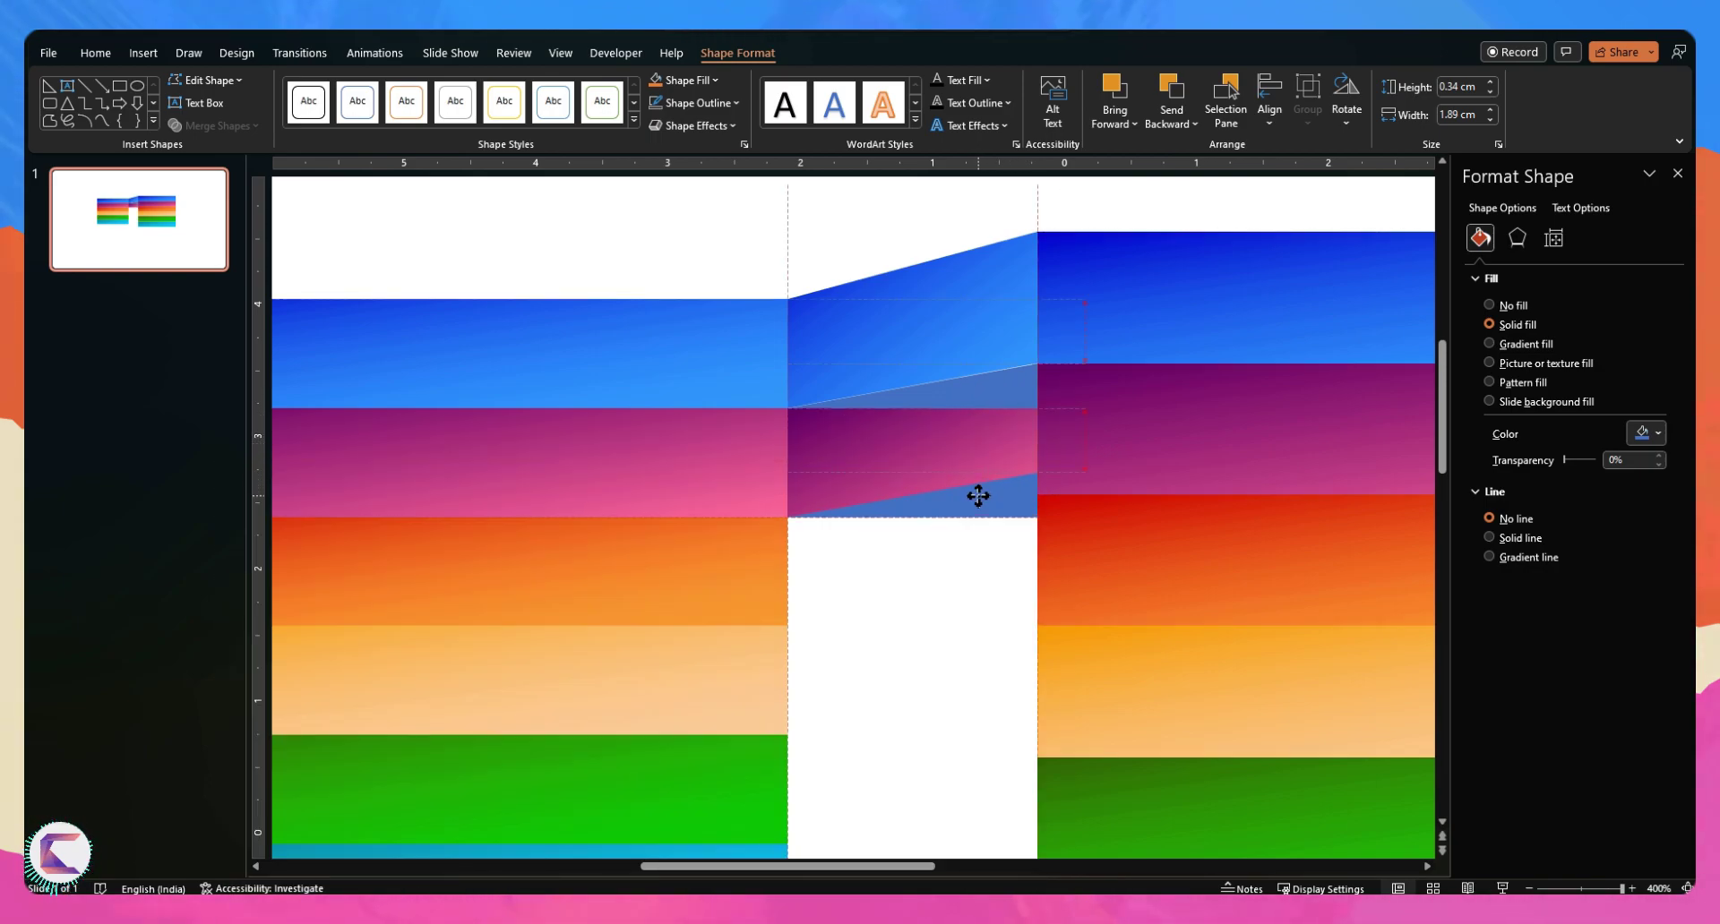
{"action": "left_click_drag", "start_coordinate": [912, 474], "coordinate": [910, 490]}
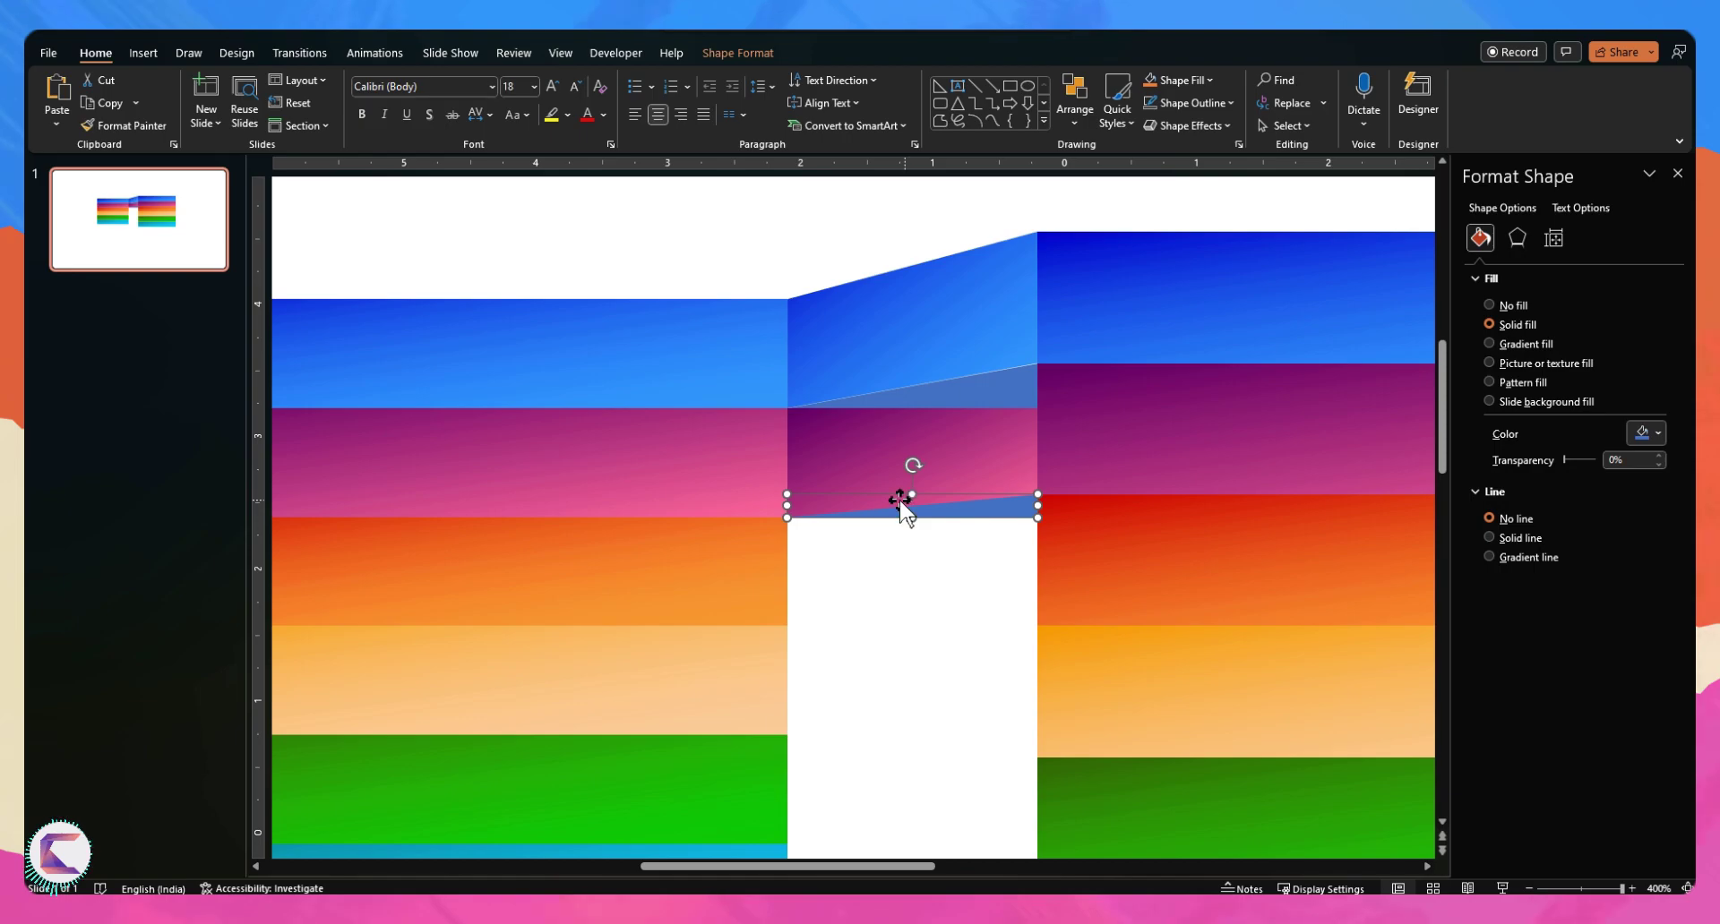
Subtract the thin triangle from the magenta piece, then union the upper triangle into it
{"action": "left_click", "coordinate": [919, 483]}
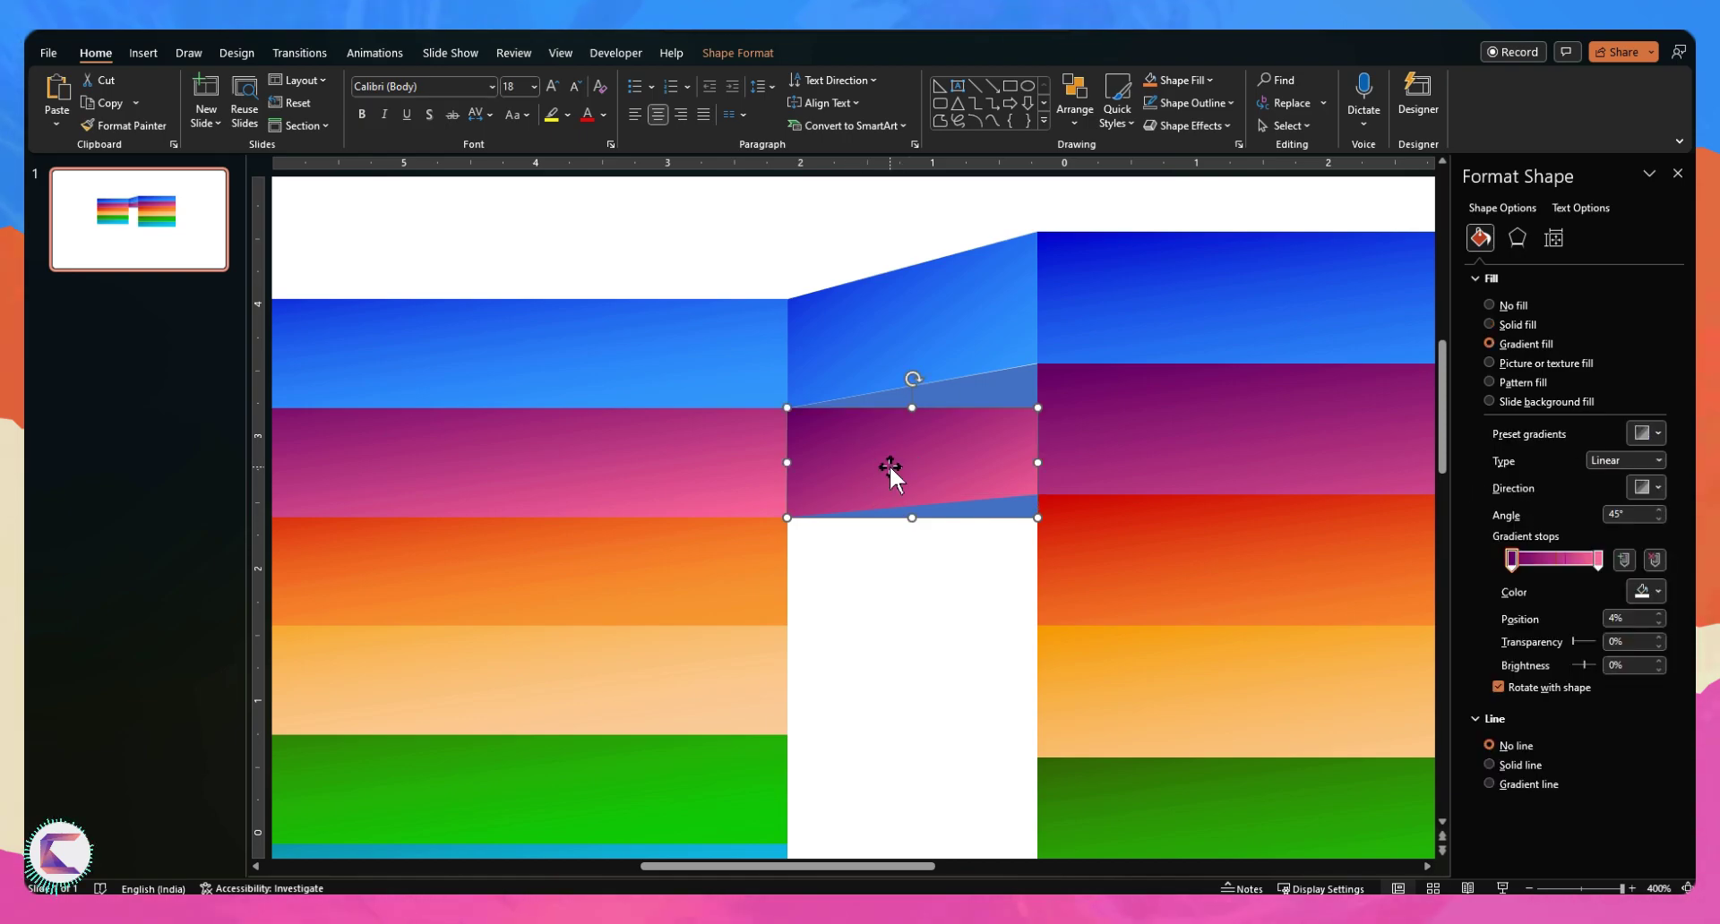
{"action": "left_click", "coordinate": [988, 512], "text": "shift"}
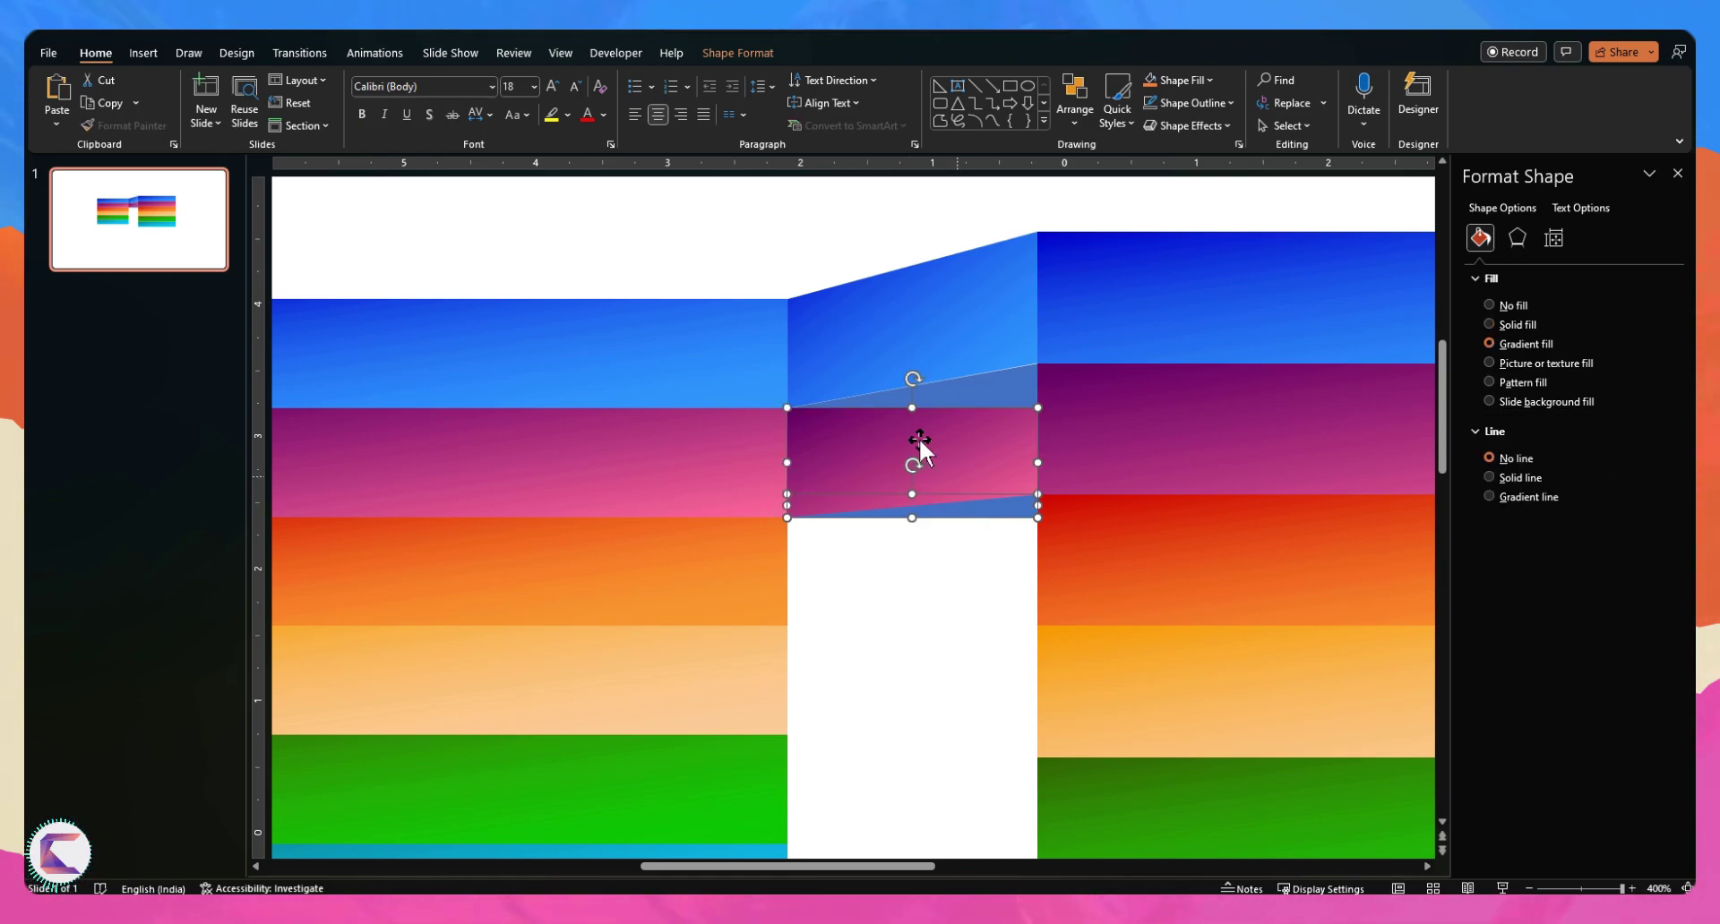
{"action": "left_click", "coordinate": [357, 27]}
{"action": "left_click", "coordinate": [388, 143]}
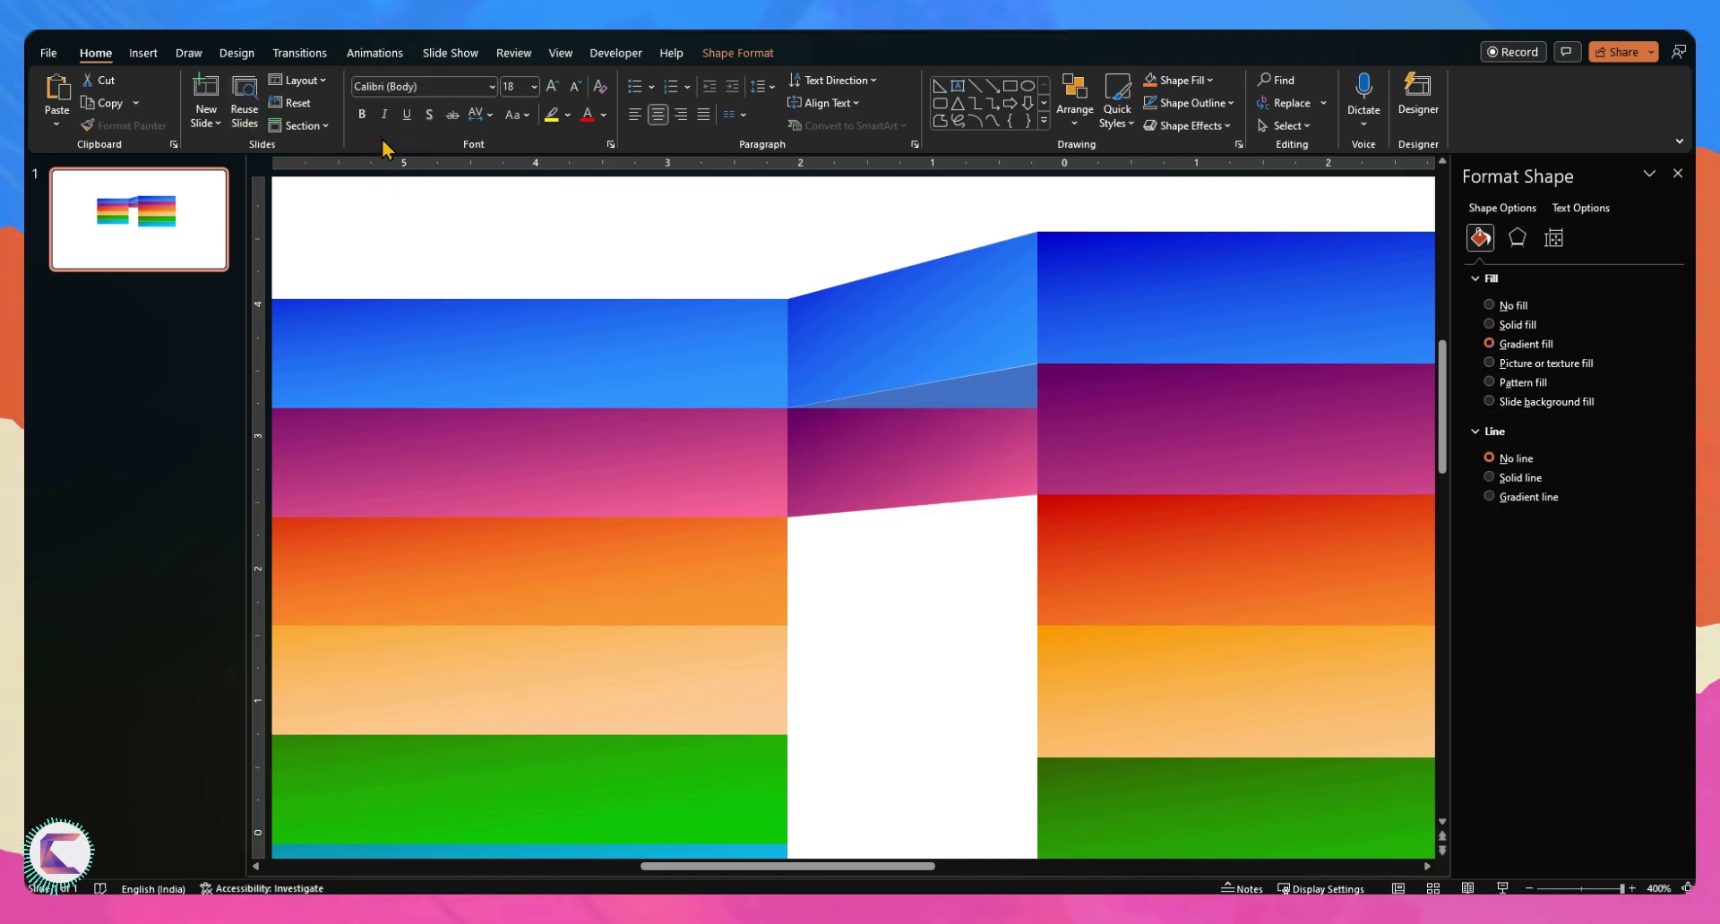
{"action": "left_click", "coordinate": [883, 648]}
{"action": "left_click", "coordinate": [915, 439]}
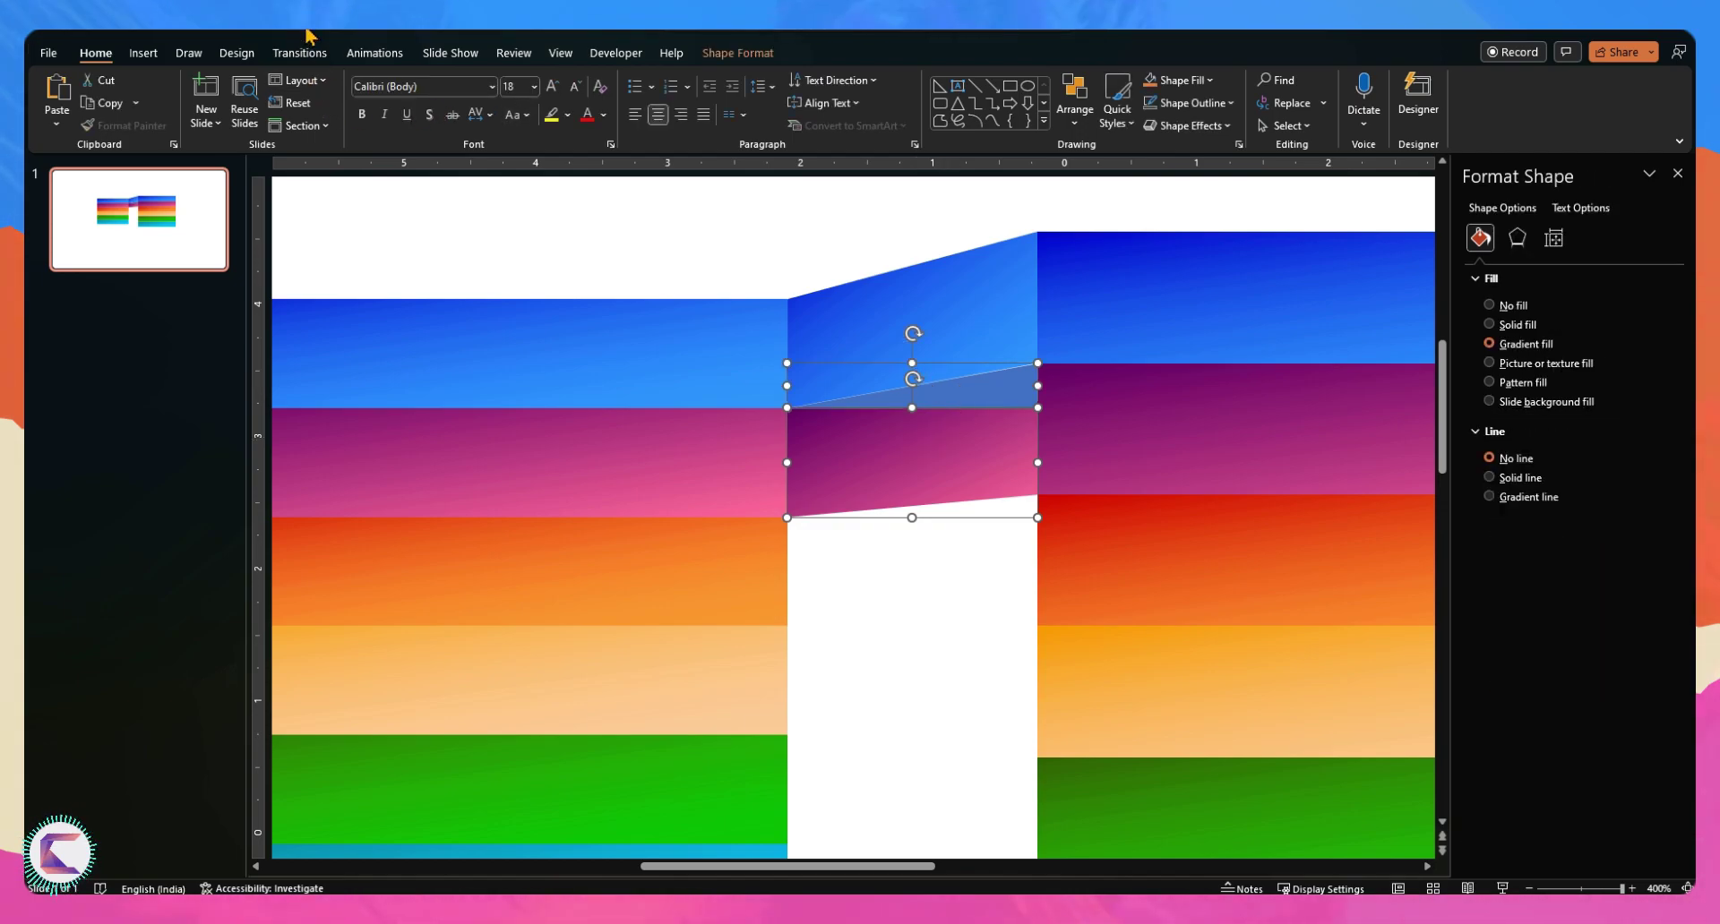
{"action": "left_click", "coordinate": [369, 43]}
{"action": "left_click", "coordinate": [815, 628]}
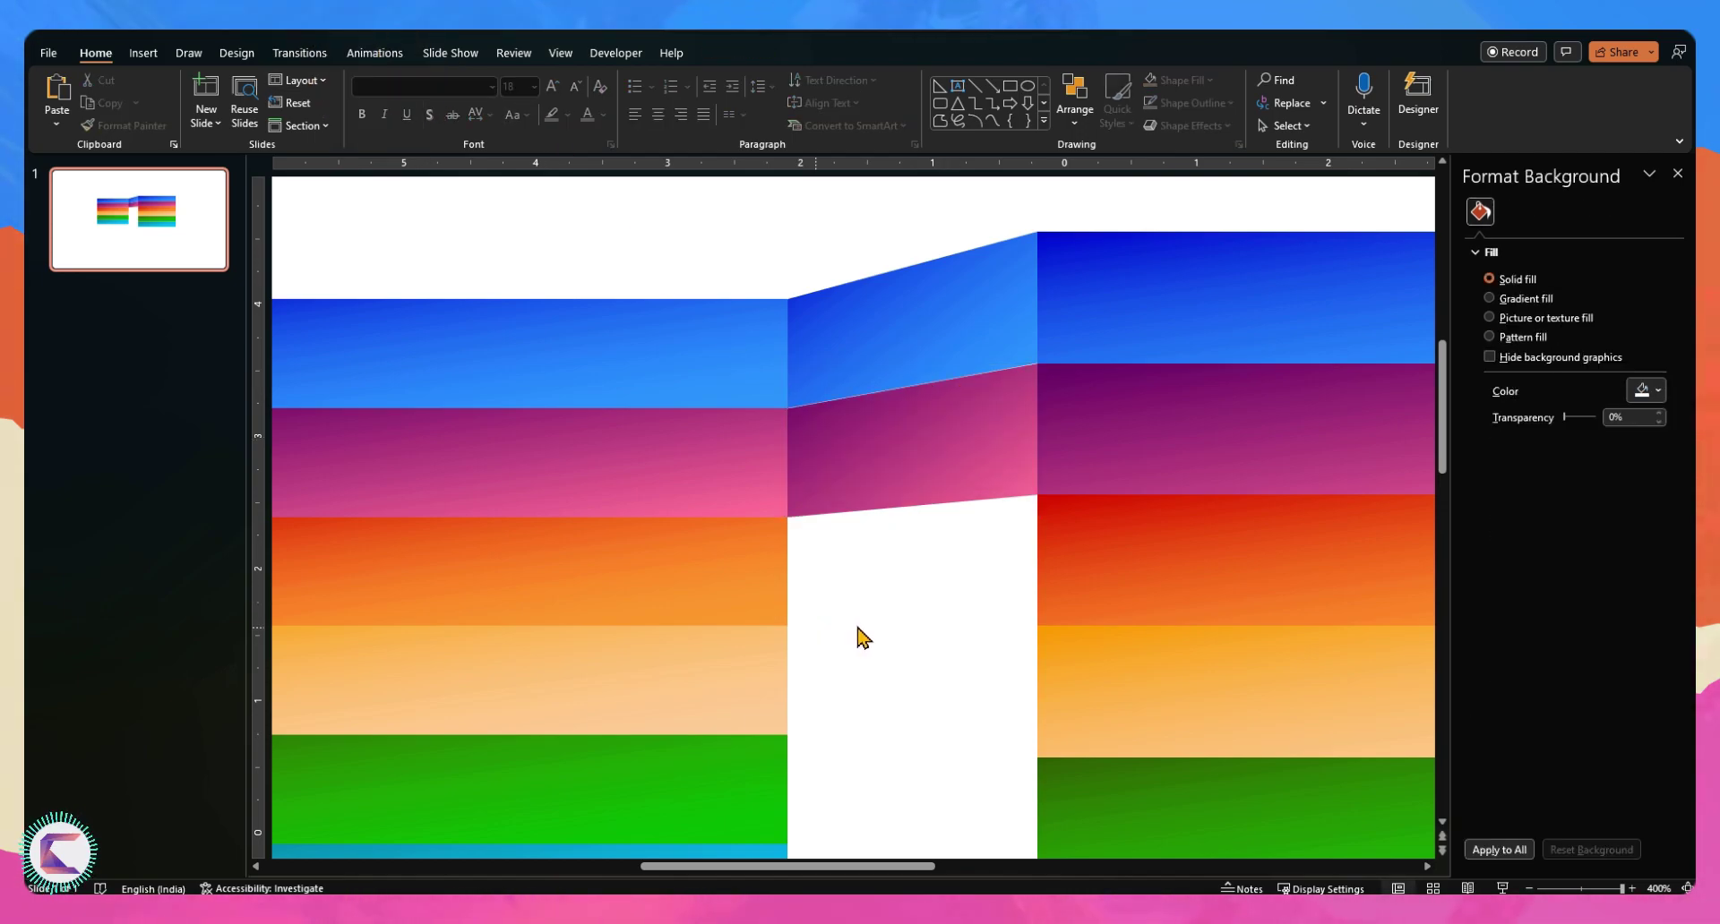
Duplicate the left orange stripe and fit the shortened copy into the gap below the magenta fold
{"action": "left_click", "coordinate": [647, 574]}
{"action": "key", "text": "ctrl+d"}
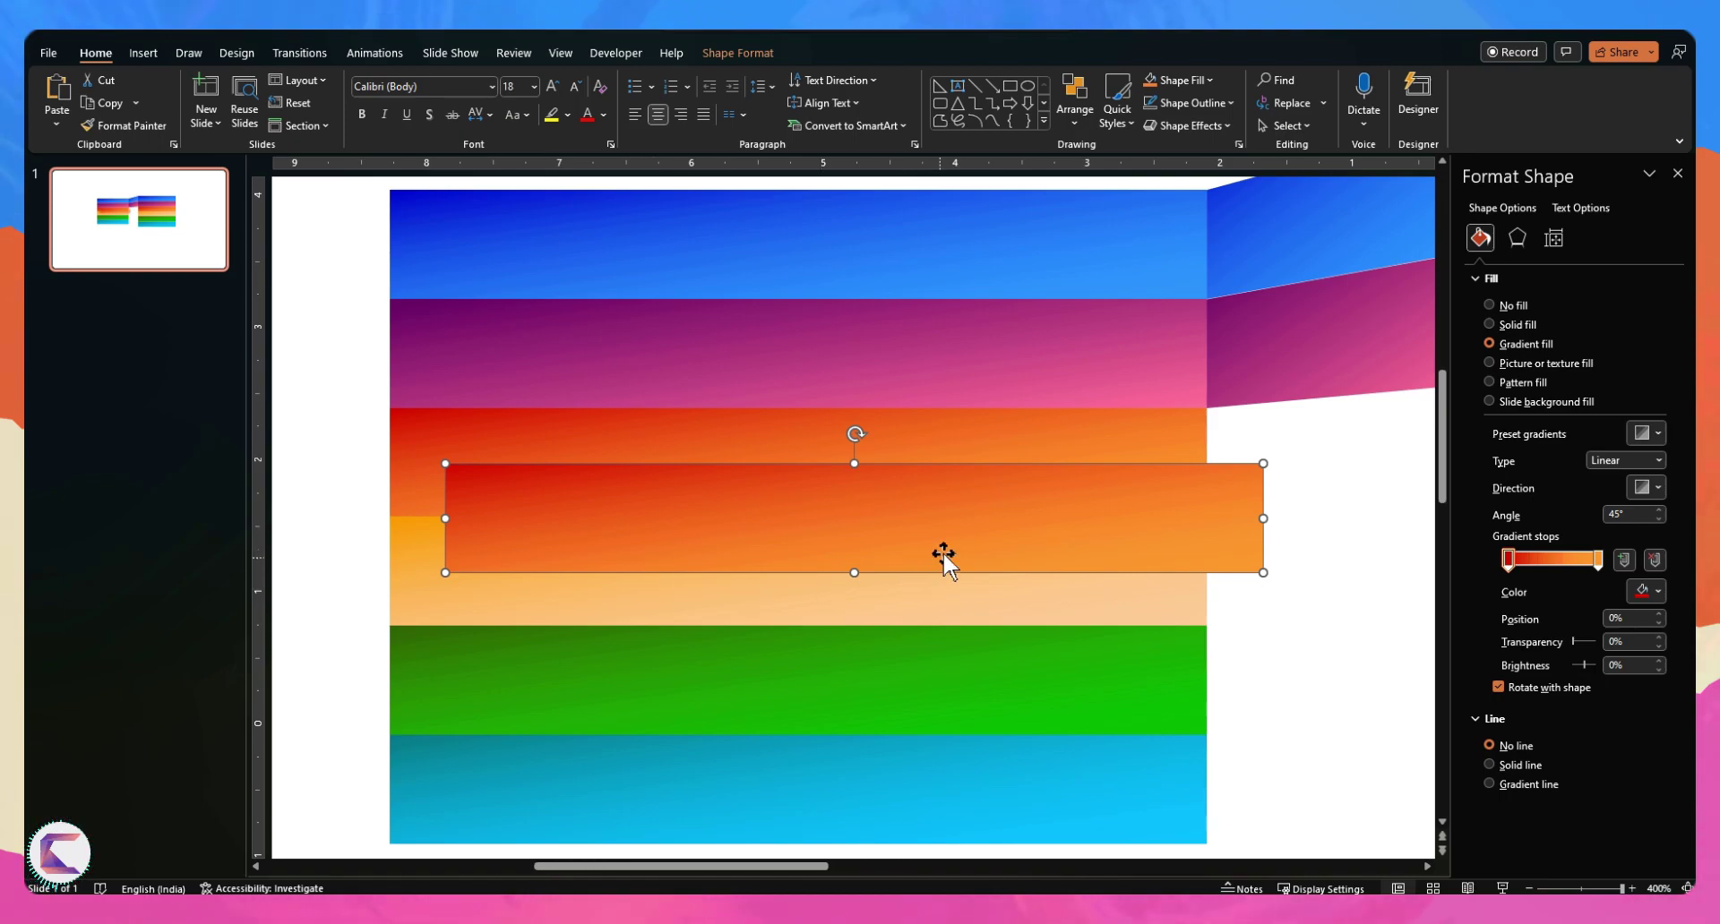
{"action": "scroll", "coordinate": [941, 543], "scroll_direction": "down", "scroll_amount": 2}
{"action": "left_click_drag", "start_coordinate": [650, 518], "coordinate": [926, 517]}
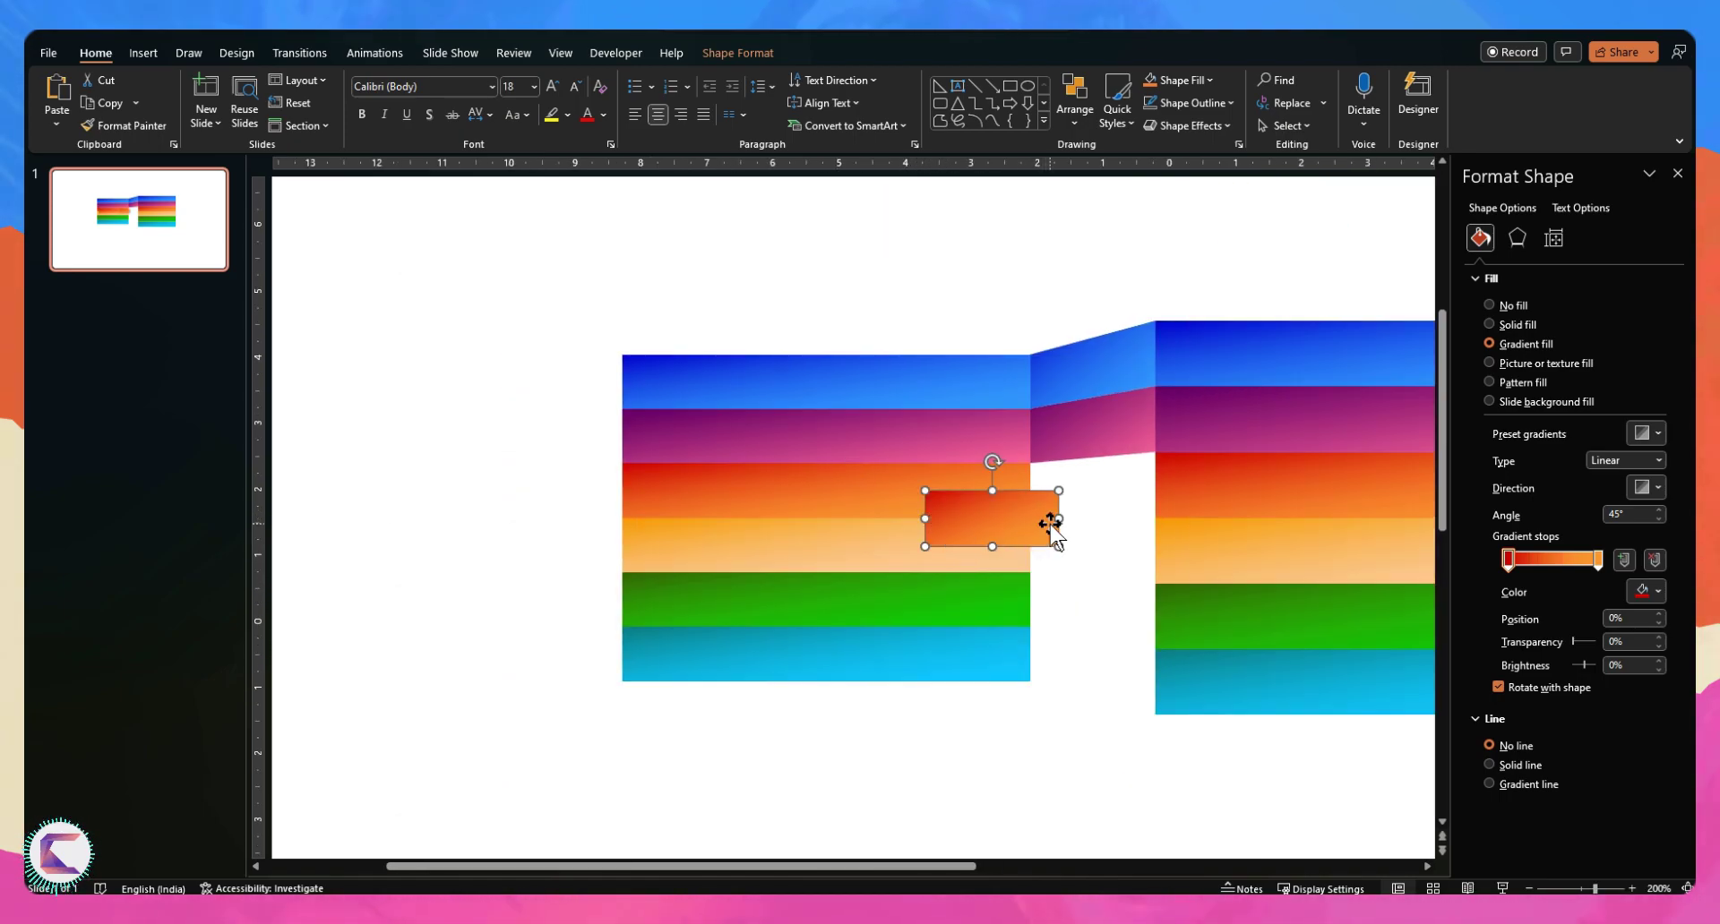
{"action": "left_click_drag", "start_coordinate": [1046, 526], "coordinate": [1154, 491]}
{"action": "left_click", "coordinate": [1135, 547]}
Draw a thin right triangle spanning the gap's width below the magenta fold
{"action": "left_click", "coordinate": [143, 54]}
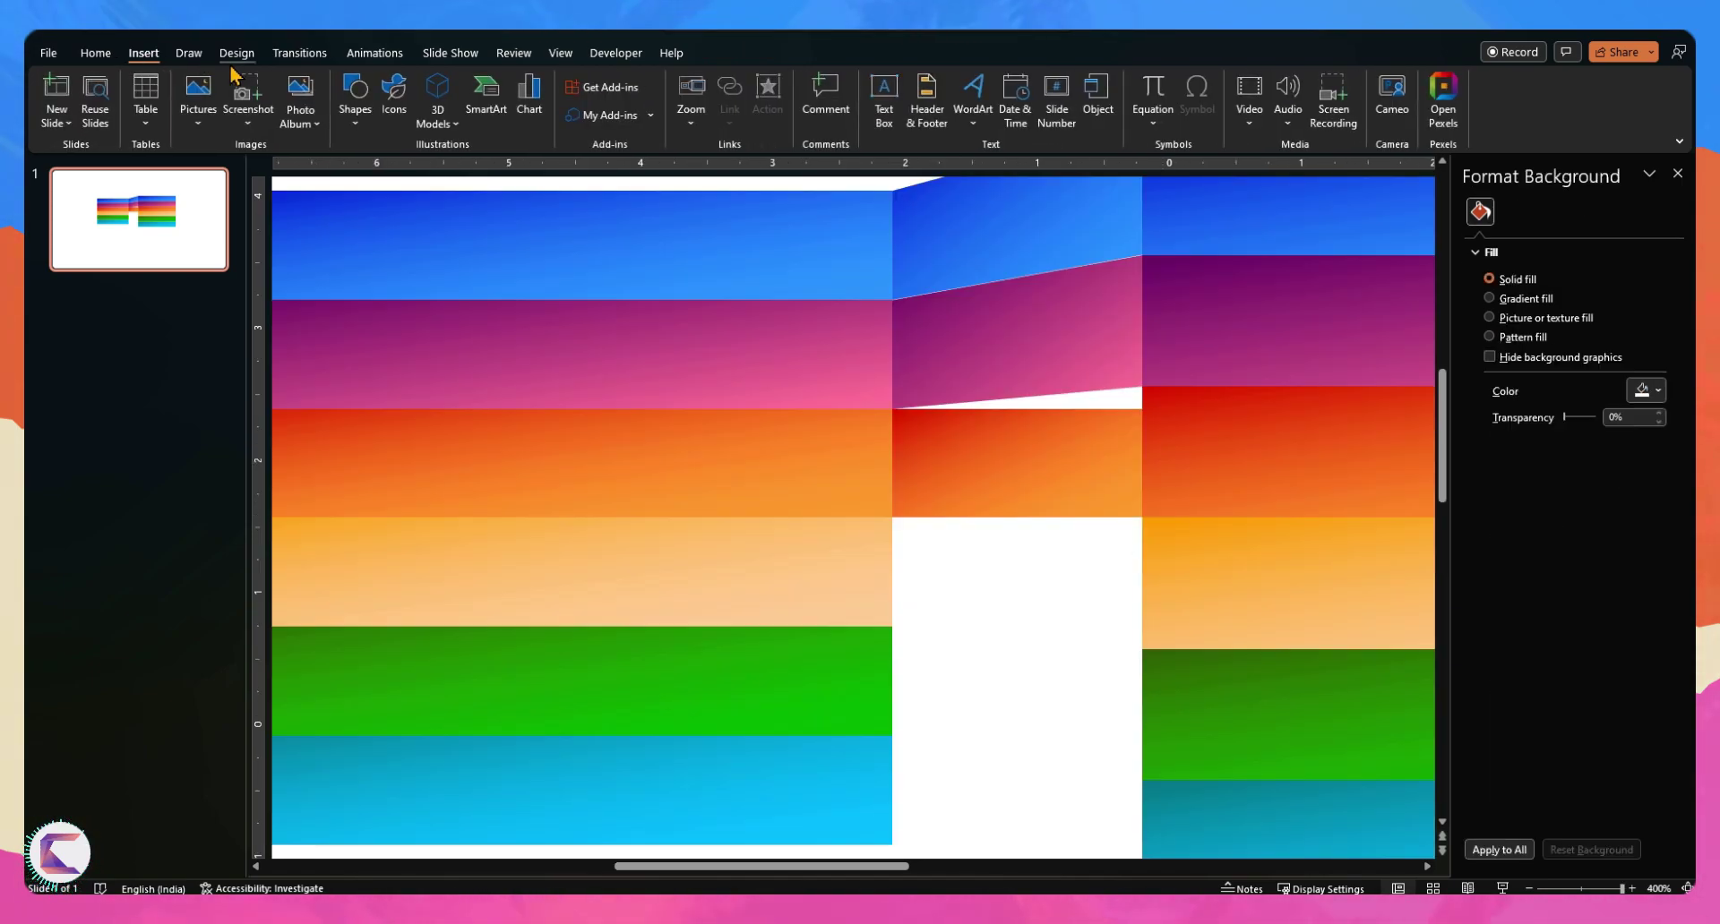
{"action": "left_click", "coordinate": [355, 97]}
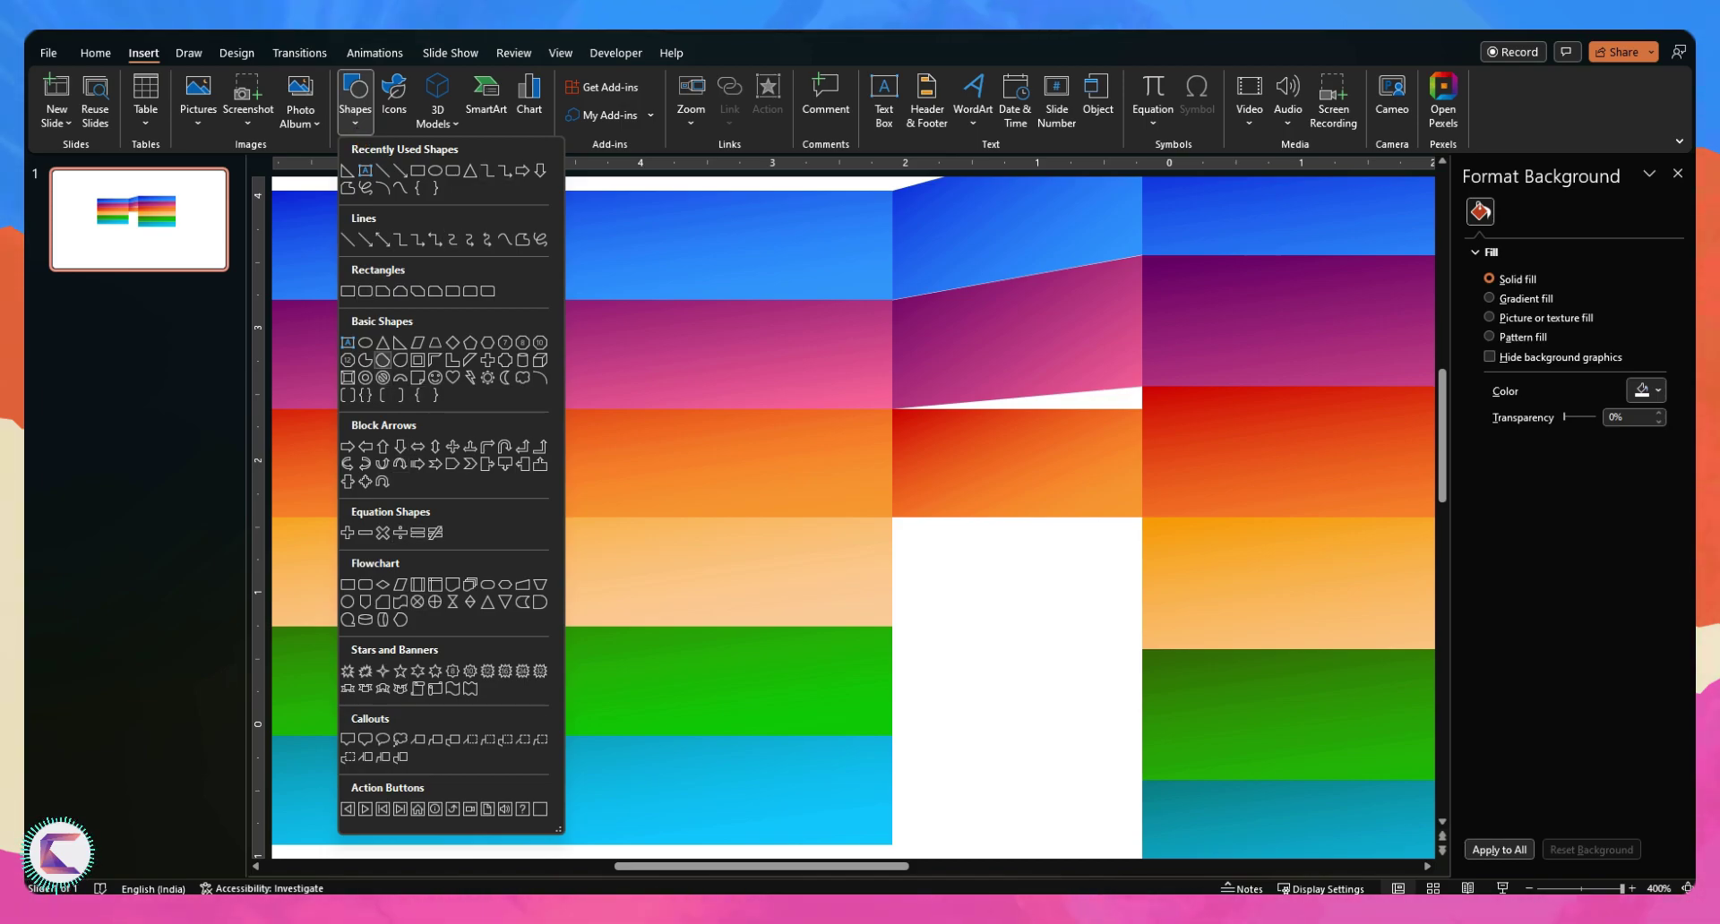
{"action": "left_click", "coordinate": [400, 344]}
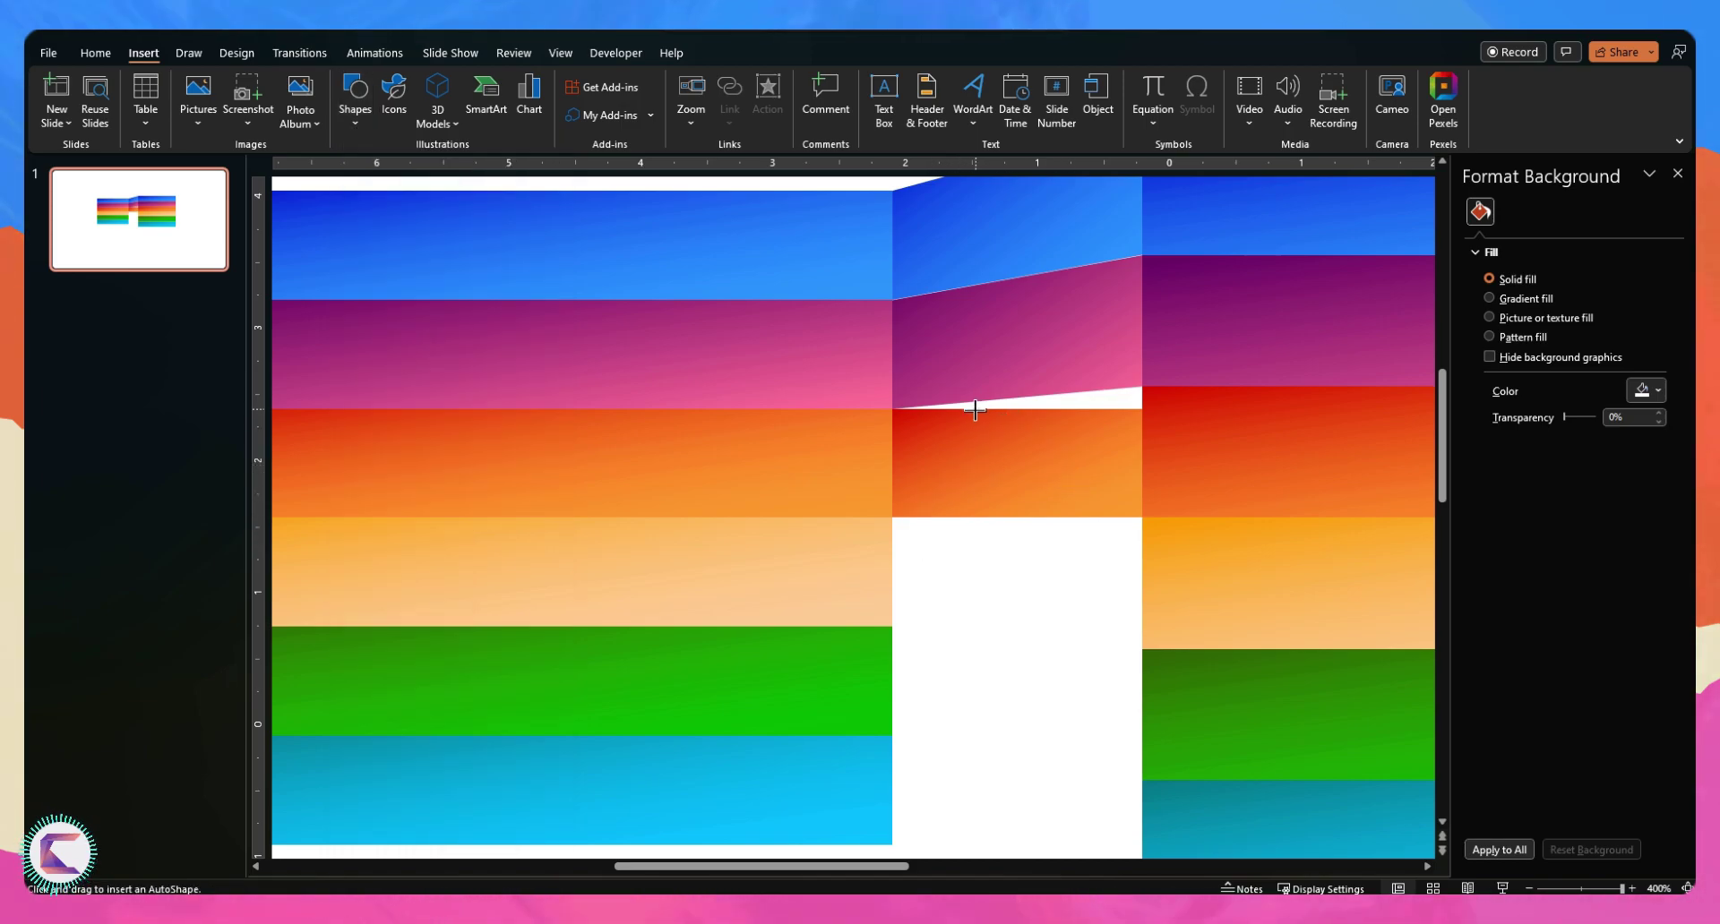
{"action": "mouse_move", "coordinate": [909, 387]}
{"action": "left_mouse_down"}
{"action": "mouse_move", "coordinate": [1033, 414]}
{"action": "mouse_move", "coordinate": [1136, 405]}
{"action": "left_mouse_up"}
{"action": "left_click_drag", "start_coordinate": [896, 401], "coordinate": [892, 399]}
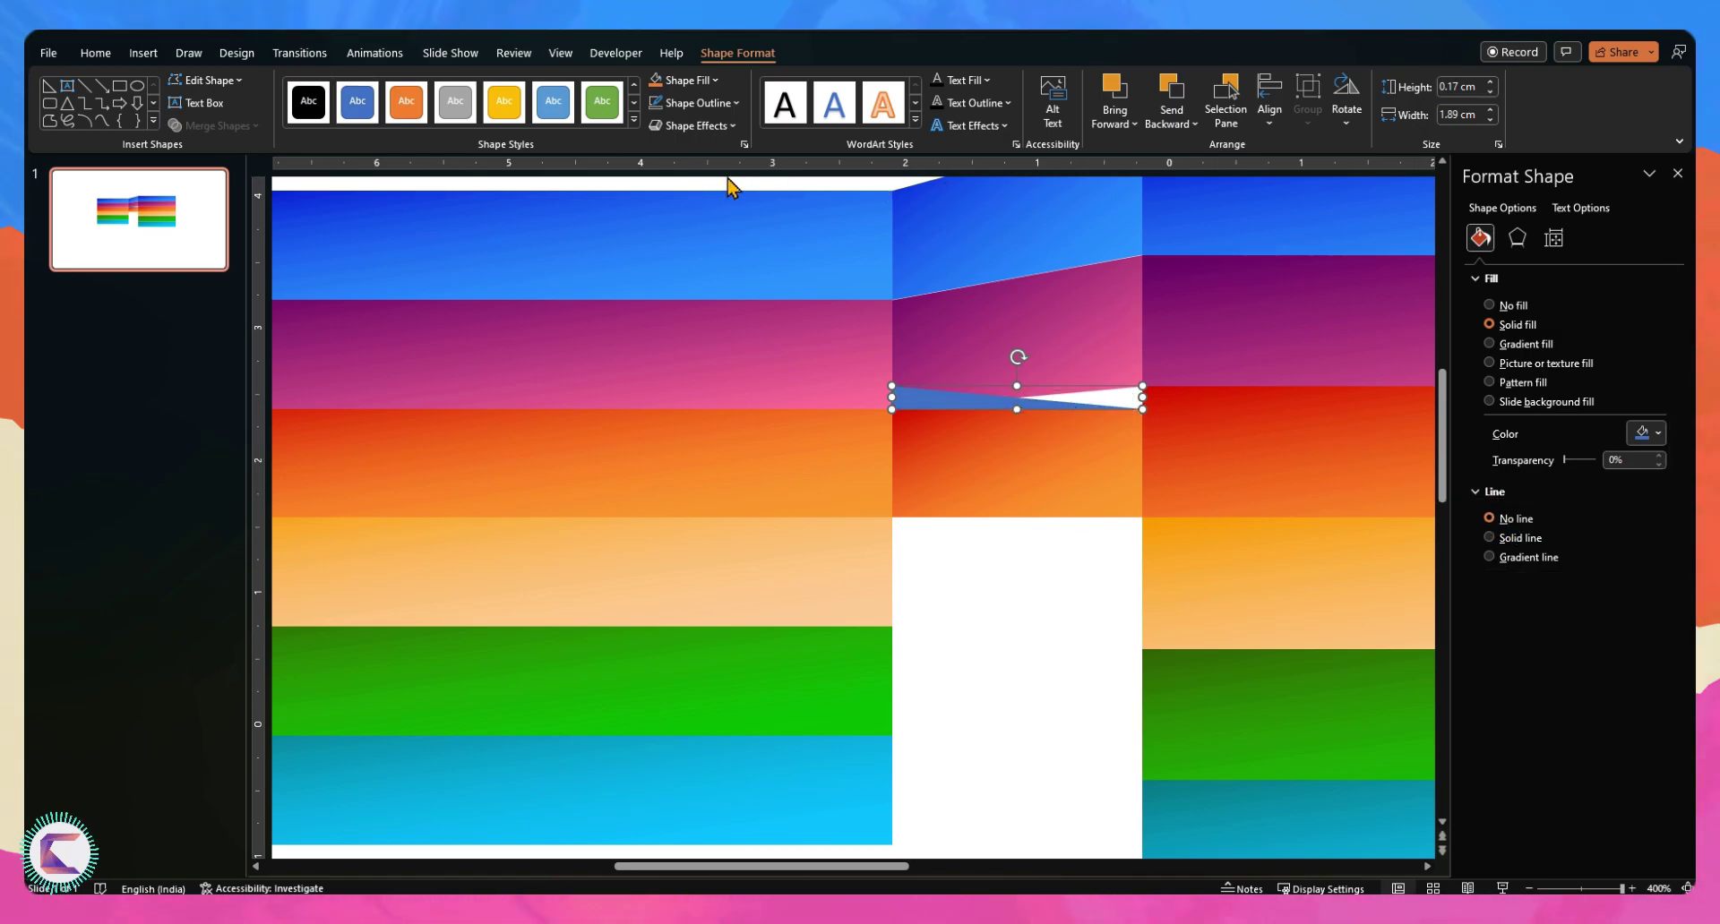
Flip the thin triangle horizontally, place it on the orange piece's top edge, and select both
{"action": "left_click", "coordinate": [1346, 100]}
{"action": "left_click", "coordinate": [1384, 223]}
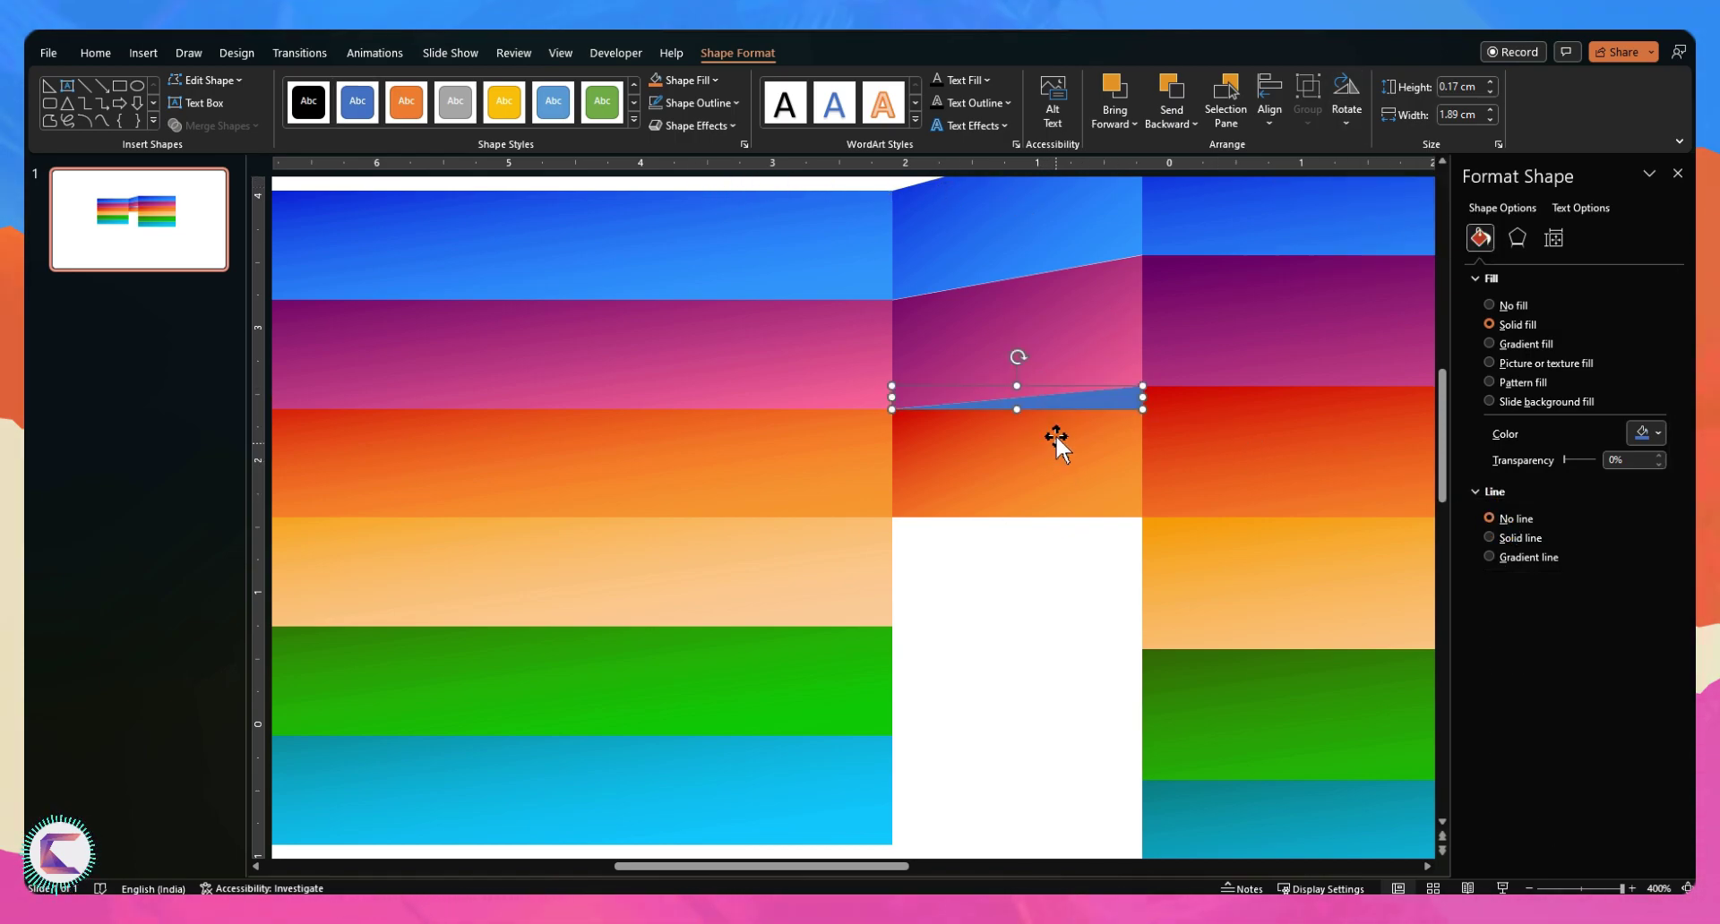
{"action": "left_click_drag", "start_coordinate": [1017, 411], "coordinate": [1023, 392]}
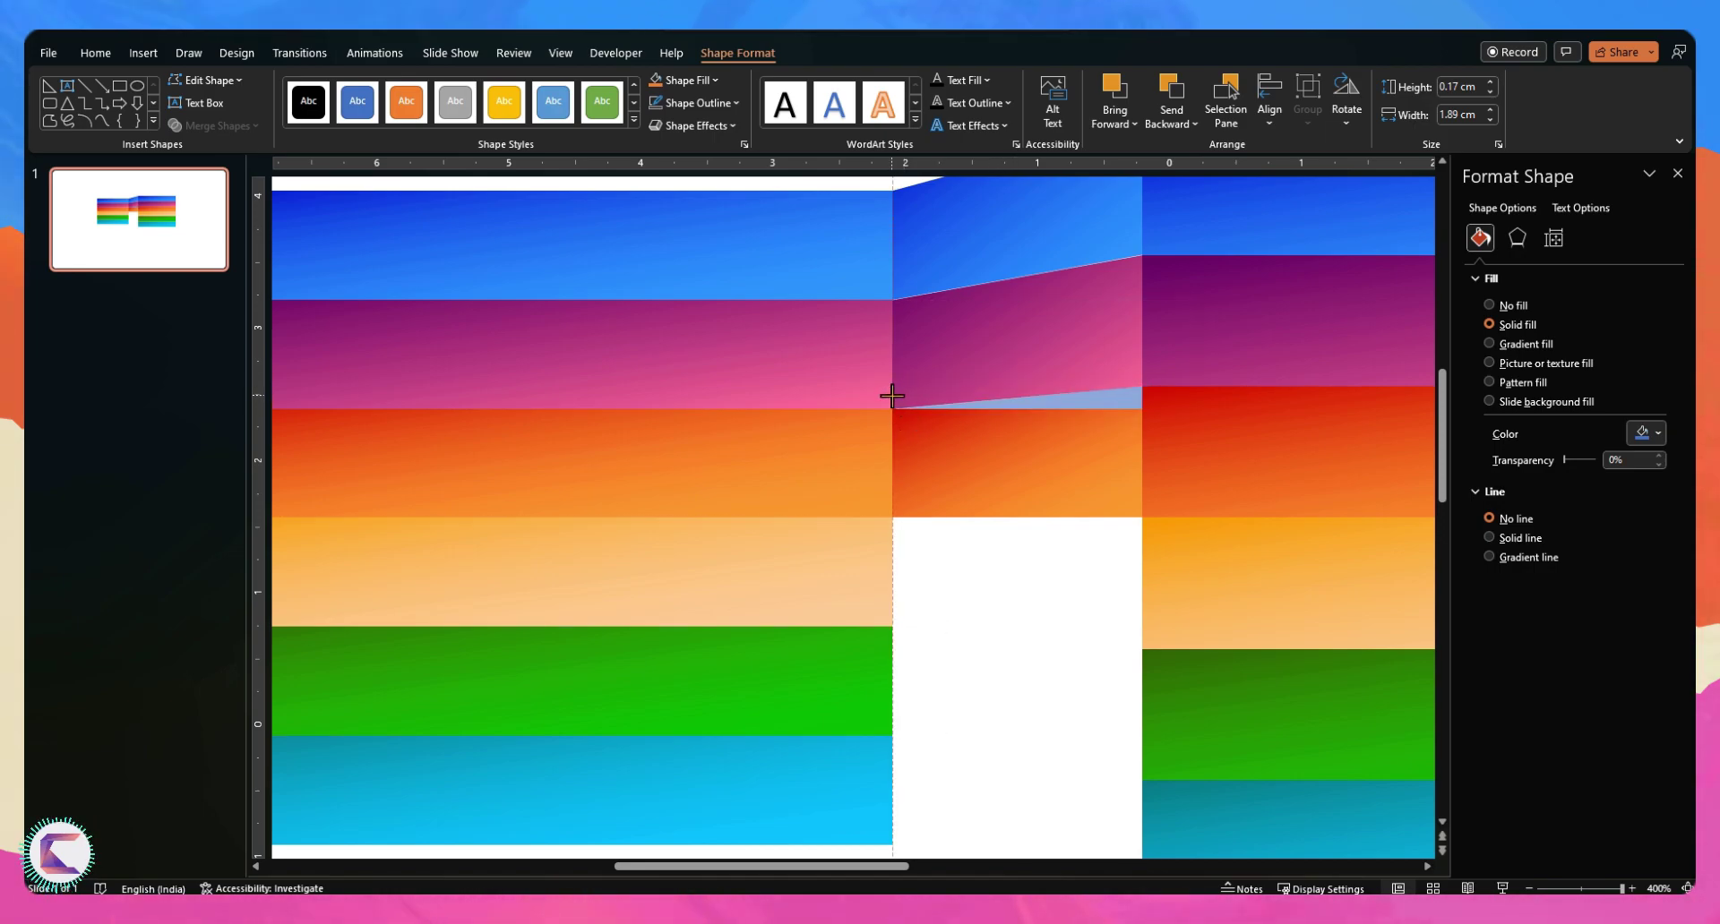
{"action": "left_click_drag", "start_coordinate": [1107, 407], "coordinate": [1069, 564]}
{"action": "key", "text": "Delete"}
{"action": "left_click", "coordinate": [1097, 458]}
{"action": "left_click", "coordinate": [1100, 400], "text": "shift"}
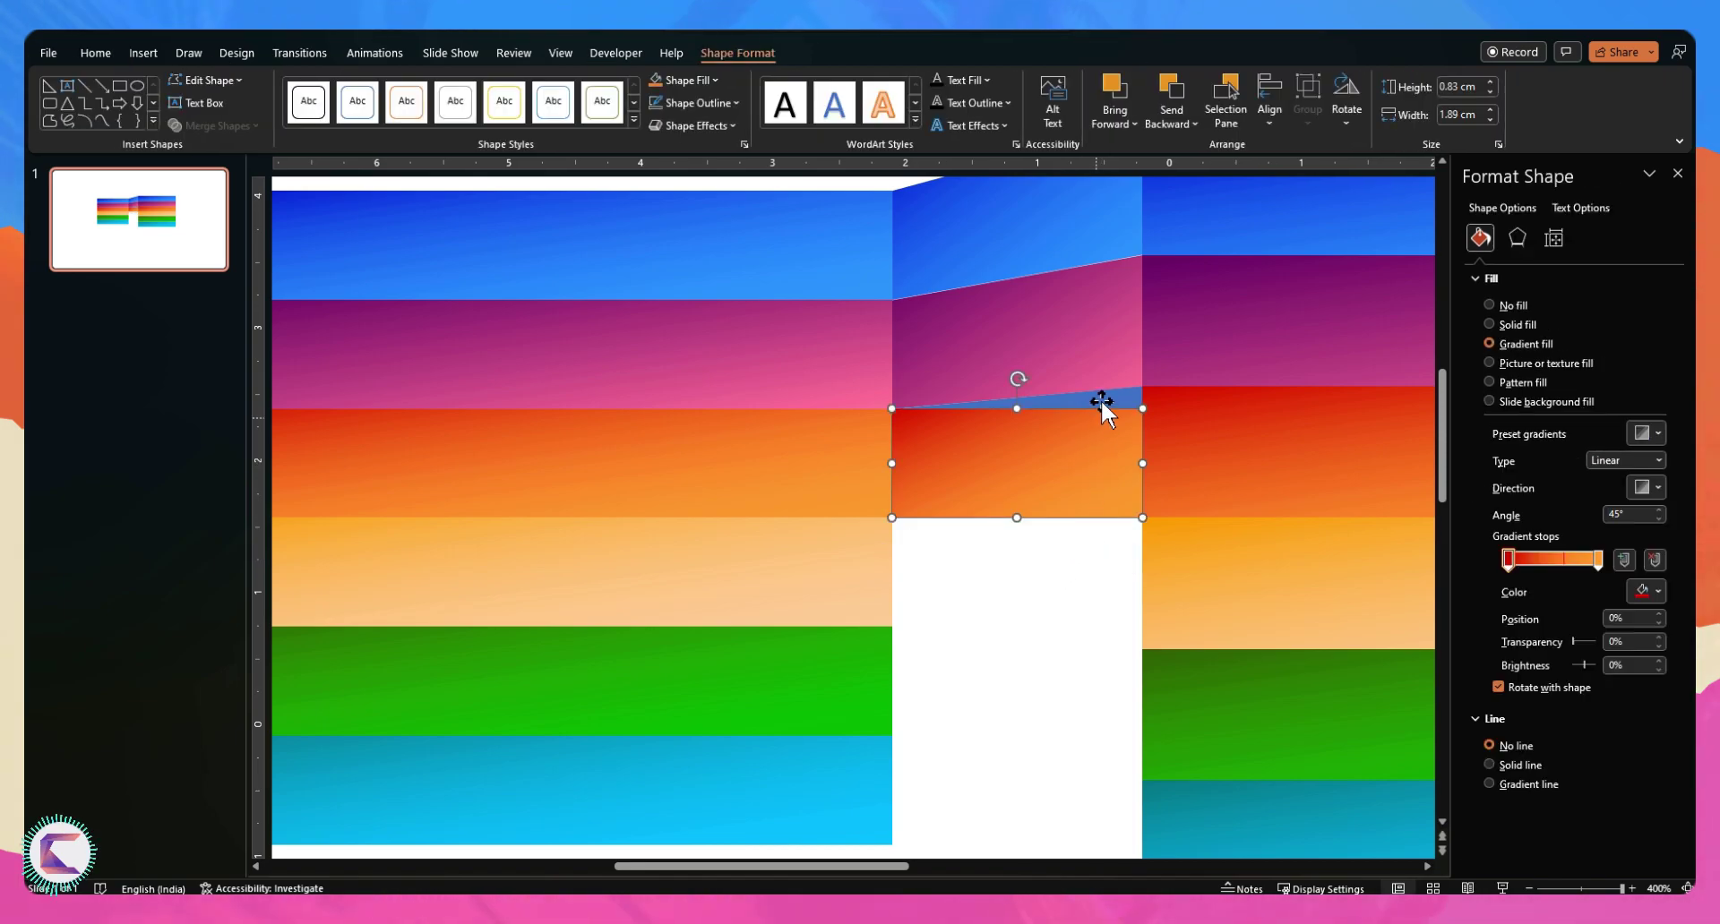
Union the orange fold piece with the thin triangle, group it with the magenta piece, and fill the lower gap
{"action": "left_click", "coordinate": [369, 31]}
{"action": "left_click", "coordinate": [384, 44]}
{"action": "left_click", "coordinate": [991, 611]}
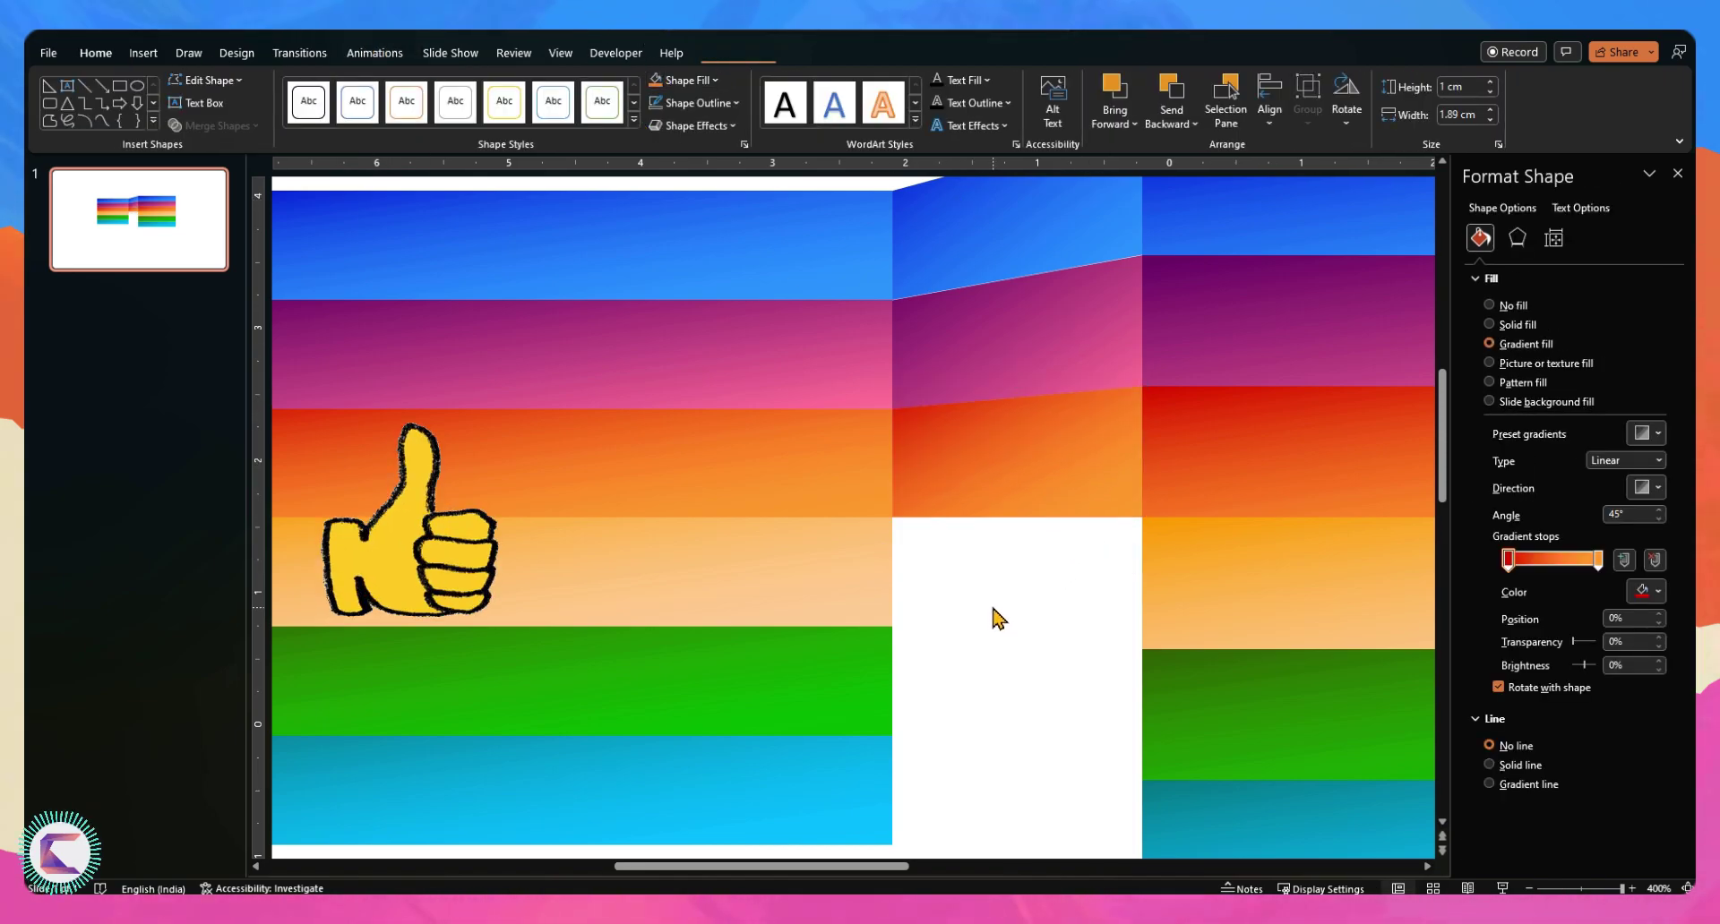
{"action": "scroll", "coordinate": [981, 594], "scroll_direction": "down", "scroll_amount": 5}
{"action": "left_click", "coordinate": [926, 489]}
{"action": "left_click", "coordinate": [932, 450], "text": "ctrl"}
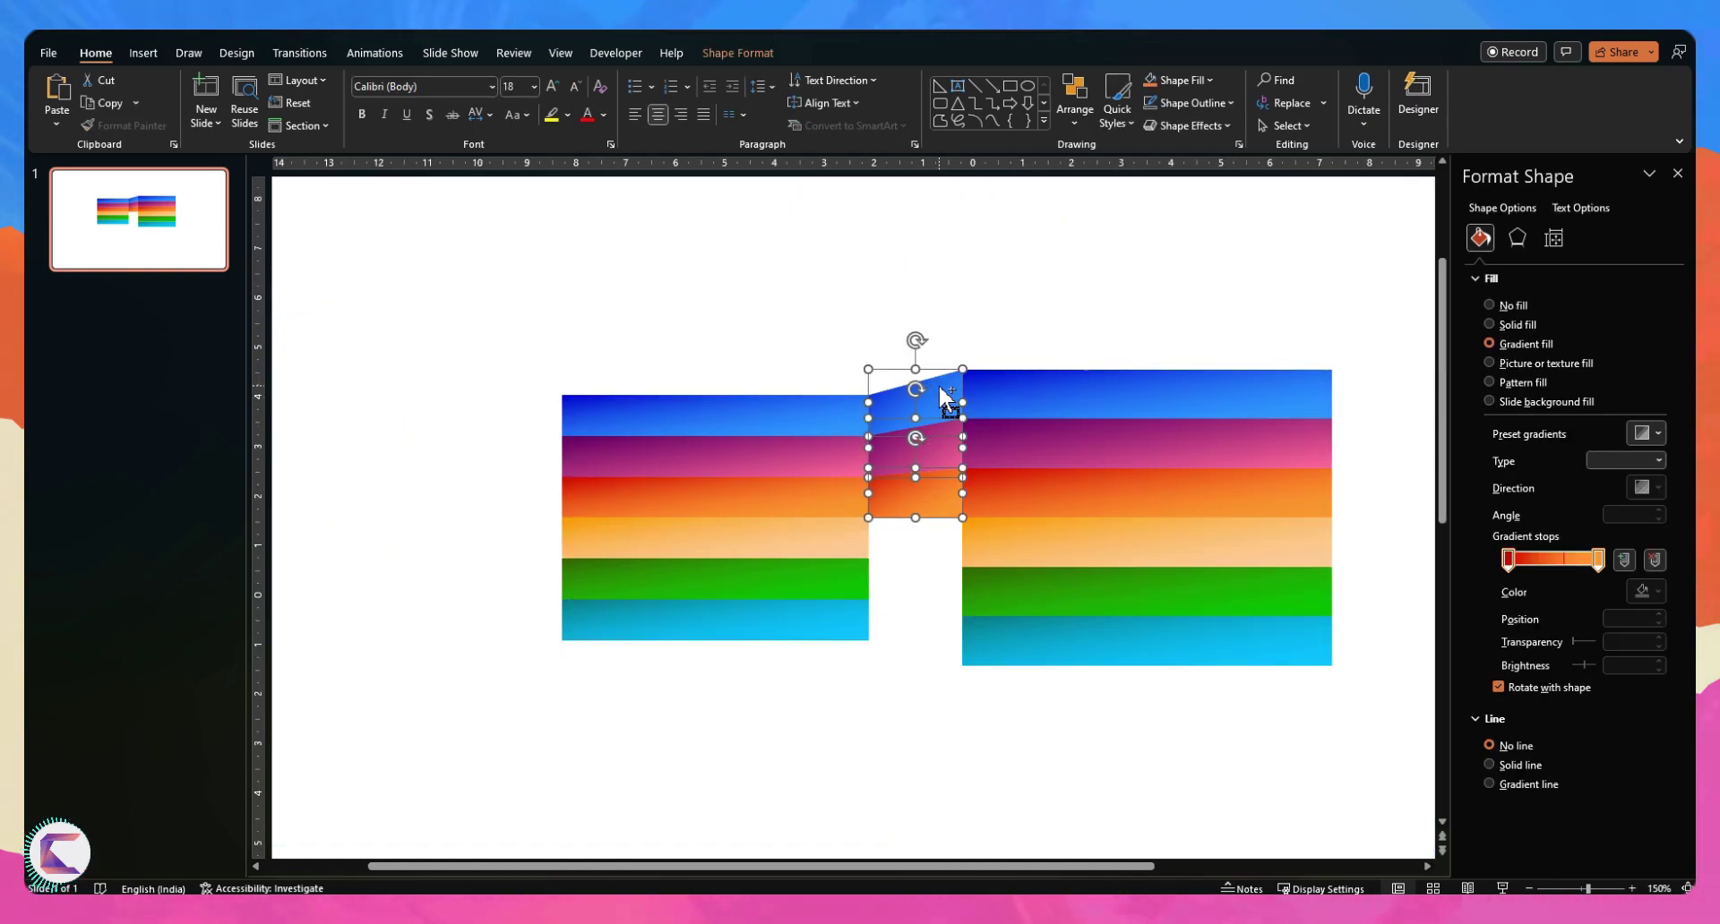
{"action": "key", "text": "ctrl+g"}
{"action": "left_click_drag", "start_coordinate": [939, 380], "coordinate": [919, 489]}
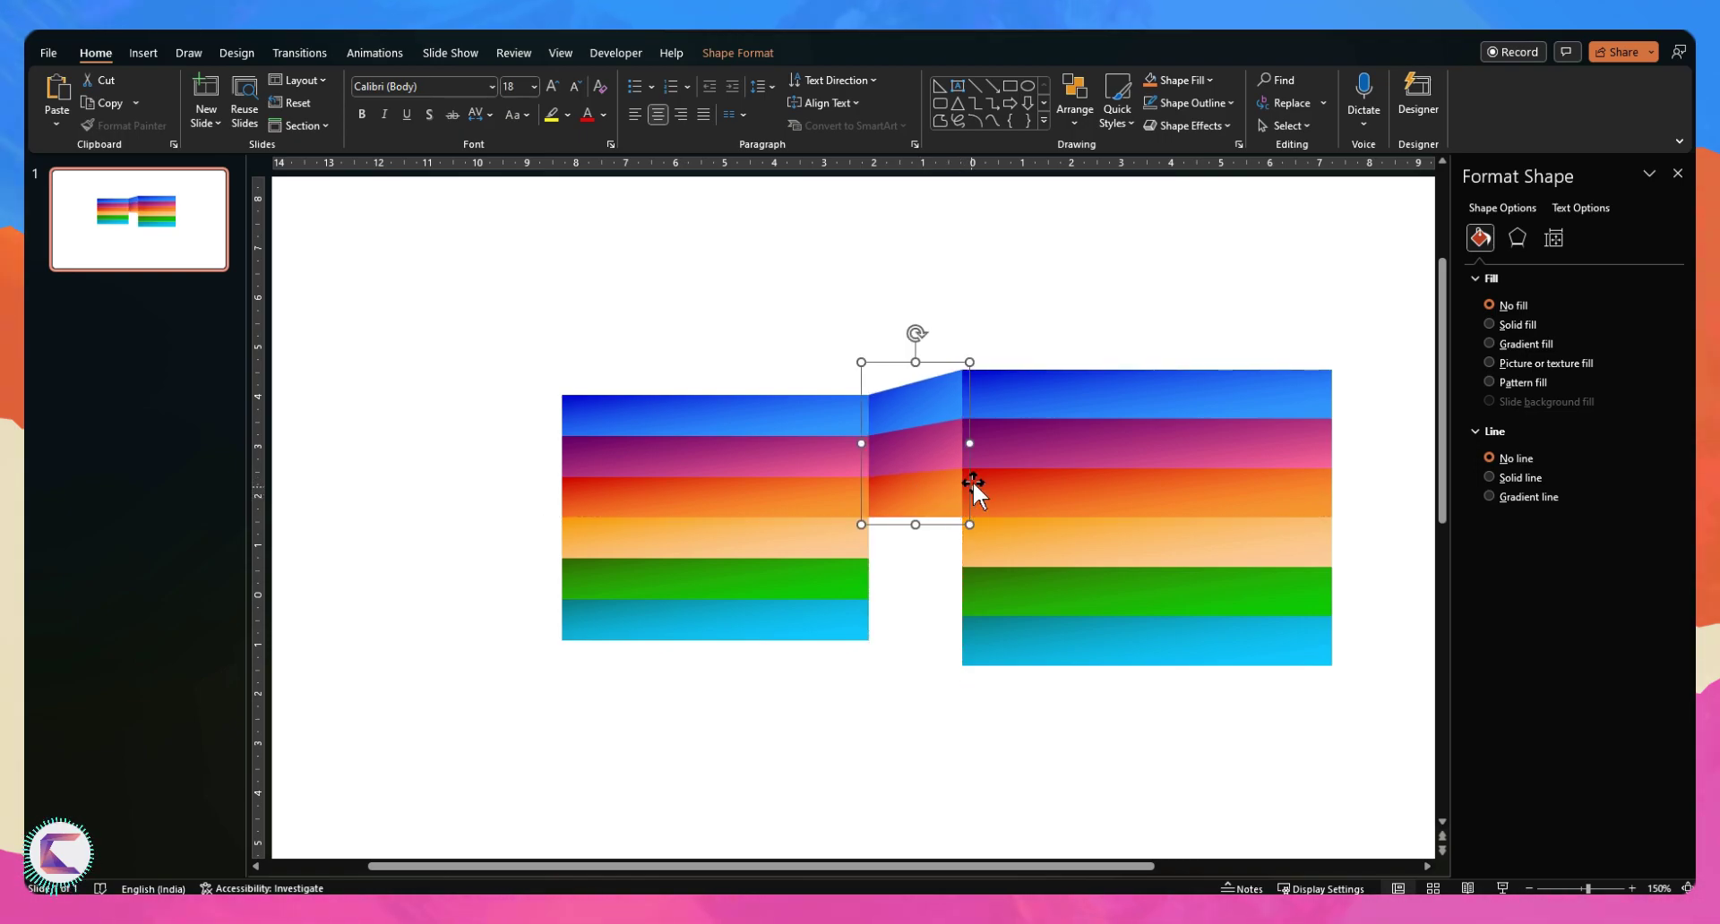
{"action": "left_click_drag", "start_coordinate": [928, 447], "coordinate": [932, 576]}
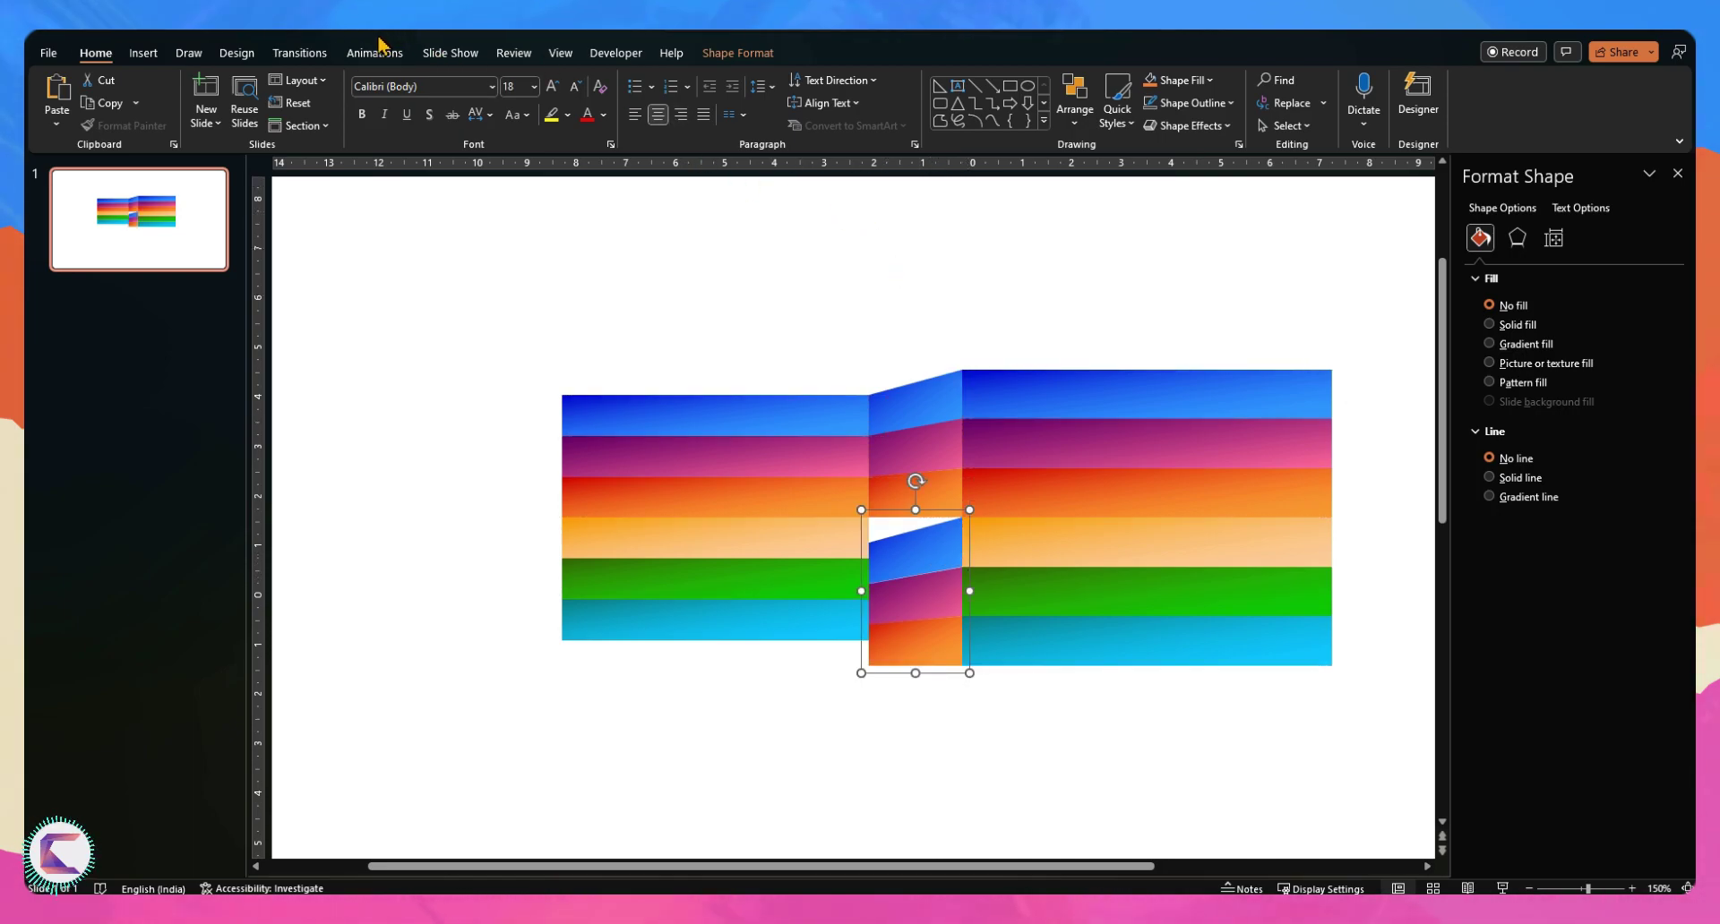
Flip the lower slanted fold piece vertically
{"action": "left_click", "coordinate": [738, 52]}
{"action": "left_click", "coordinate": [1346, 118]}
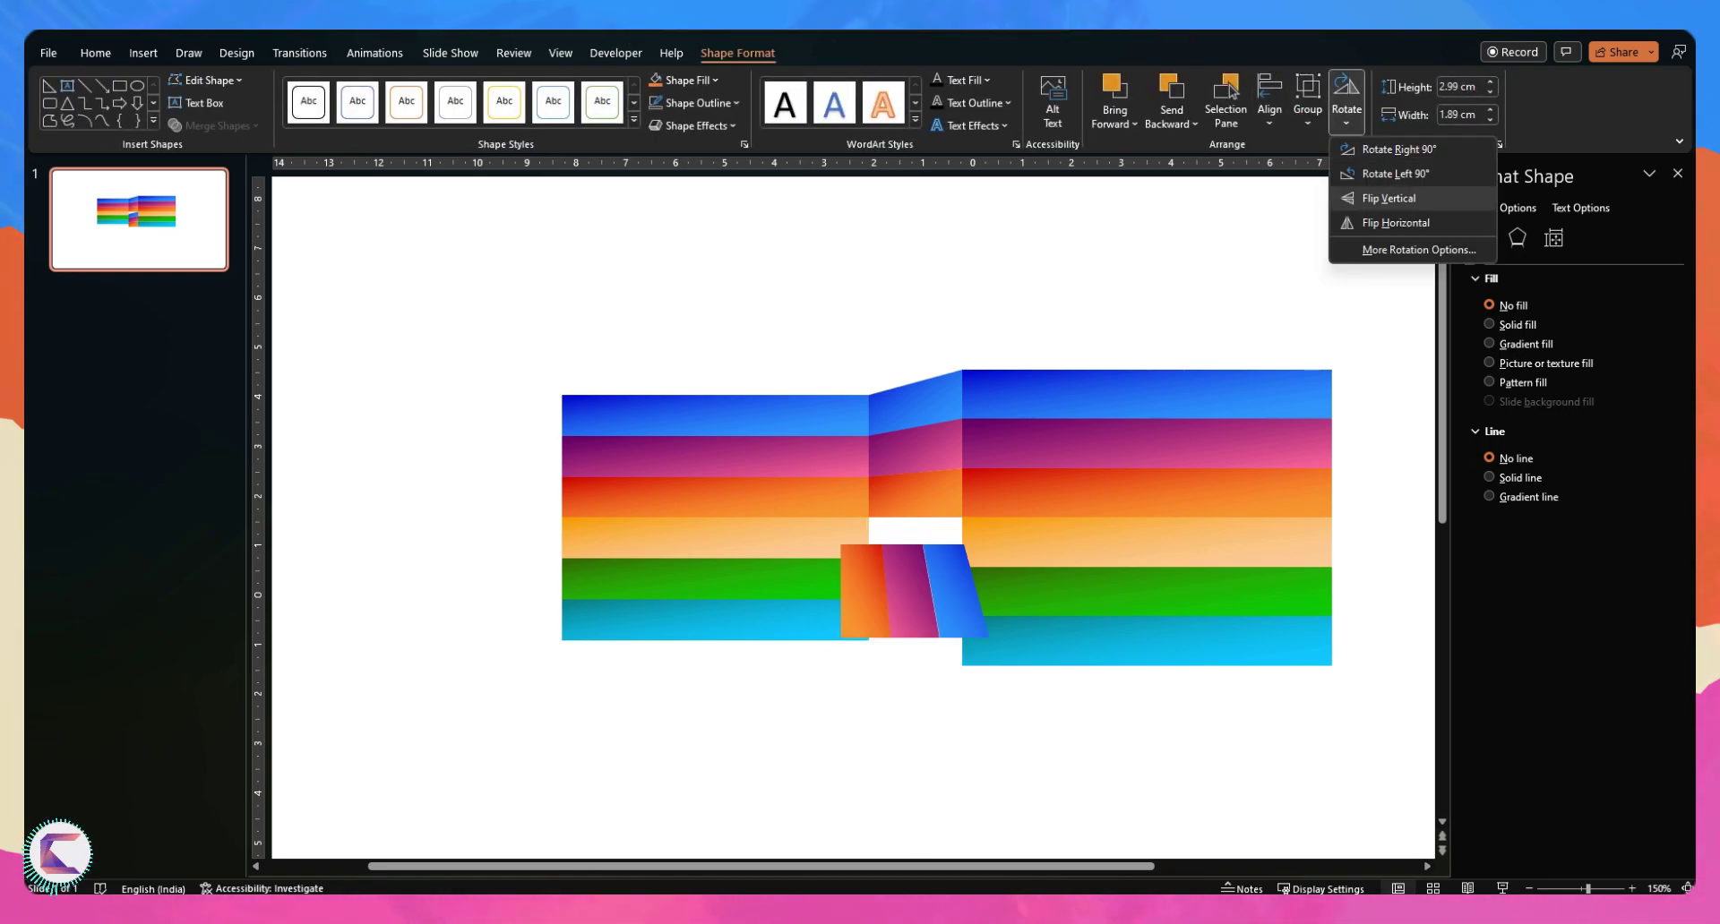
{"action": "left_click", "coordinate": [1379, 199]}
{"action": "left_click", "coordinate": [1009, 758]}
Use Format Painter to copy the peach, green and cyan band gradients onto their matching fold sections
{"action": "left_click", "coordinate": [768, 537]}
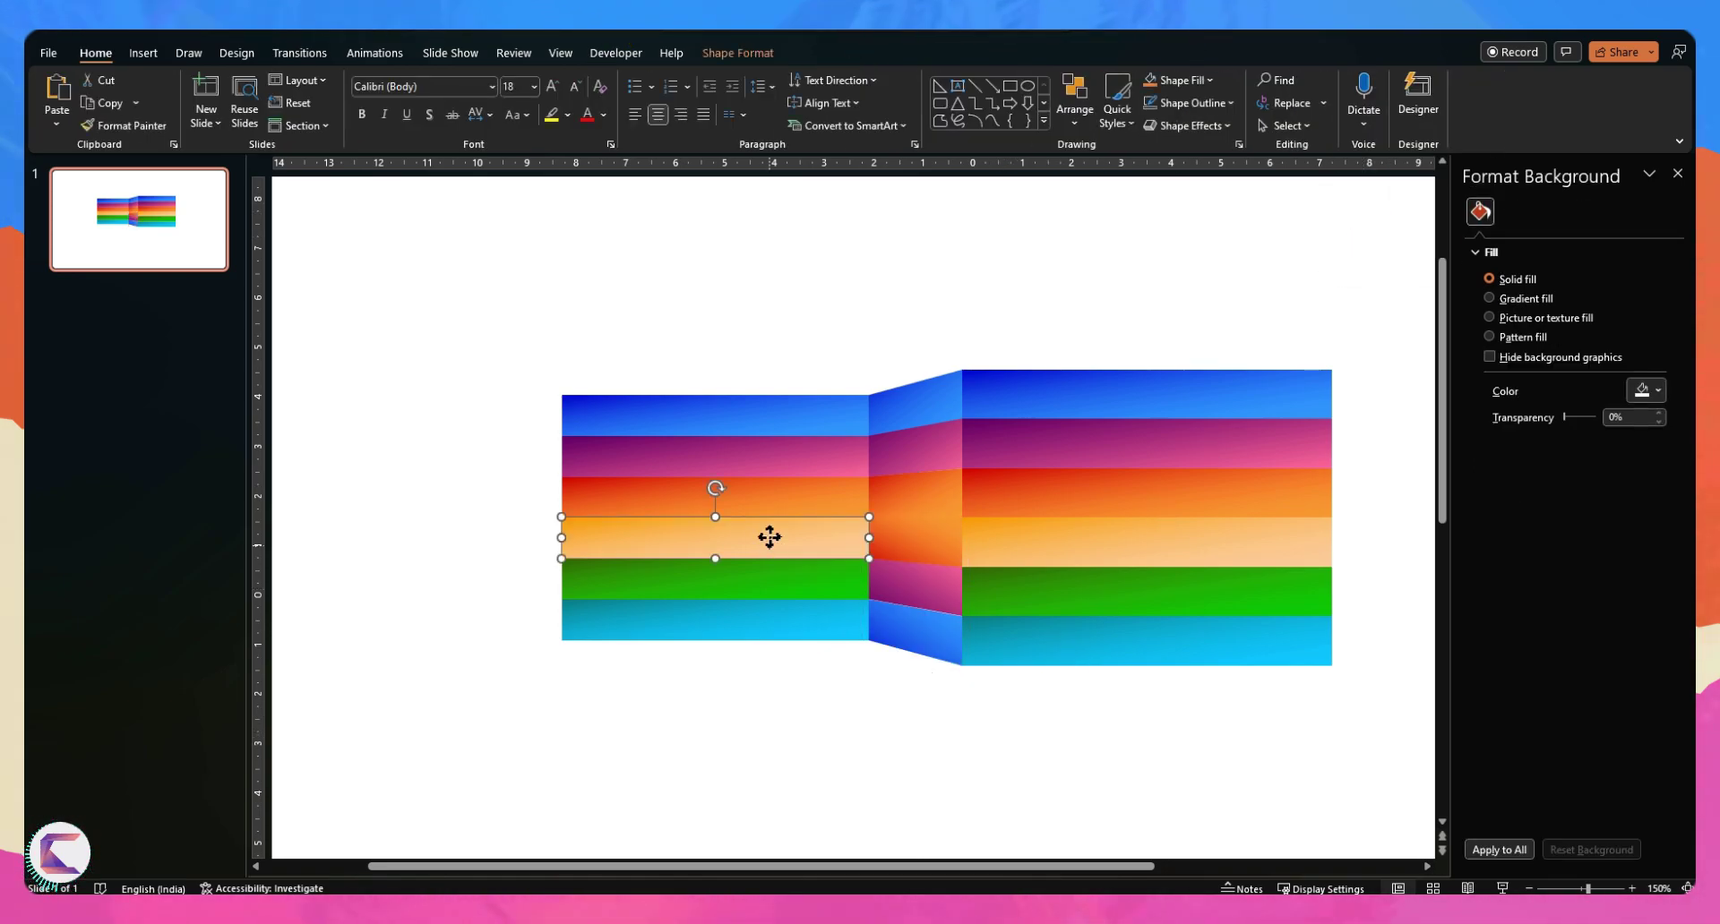
{"action": "left_click", "coordinate": [125, 125]}
{"action": "left_click", "coordinate": [930, 557]}
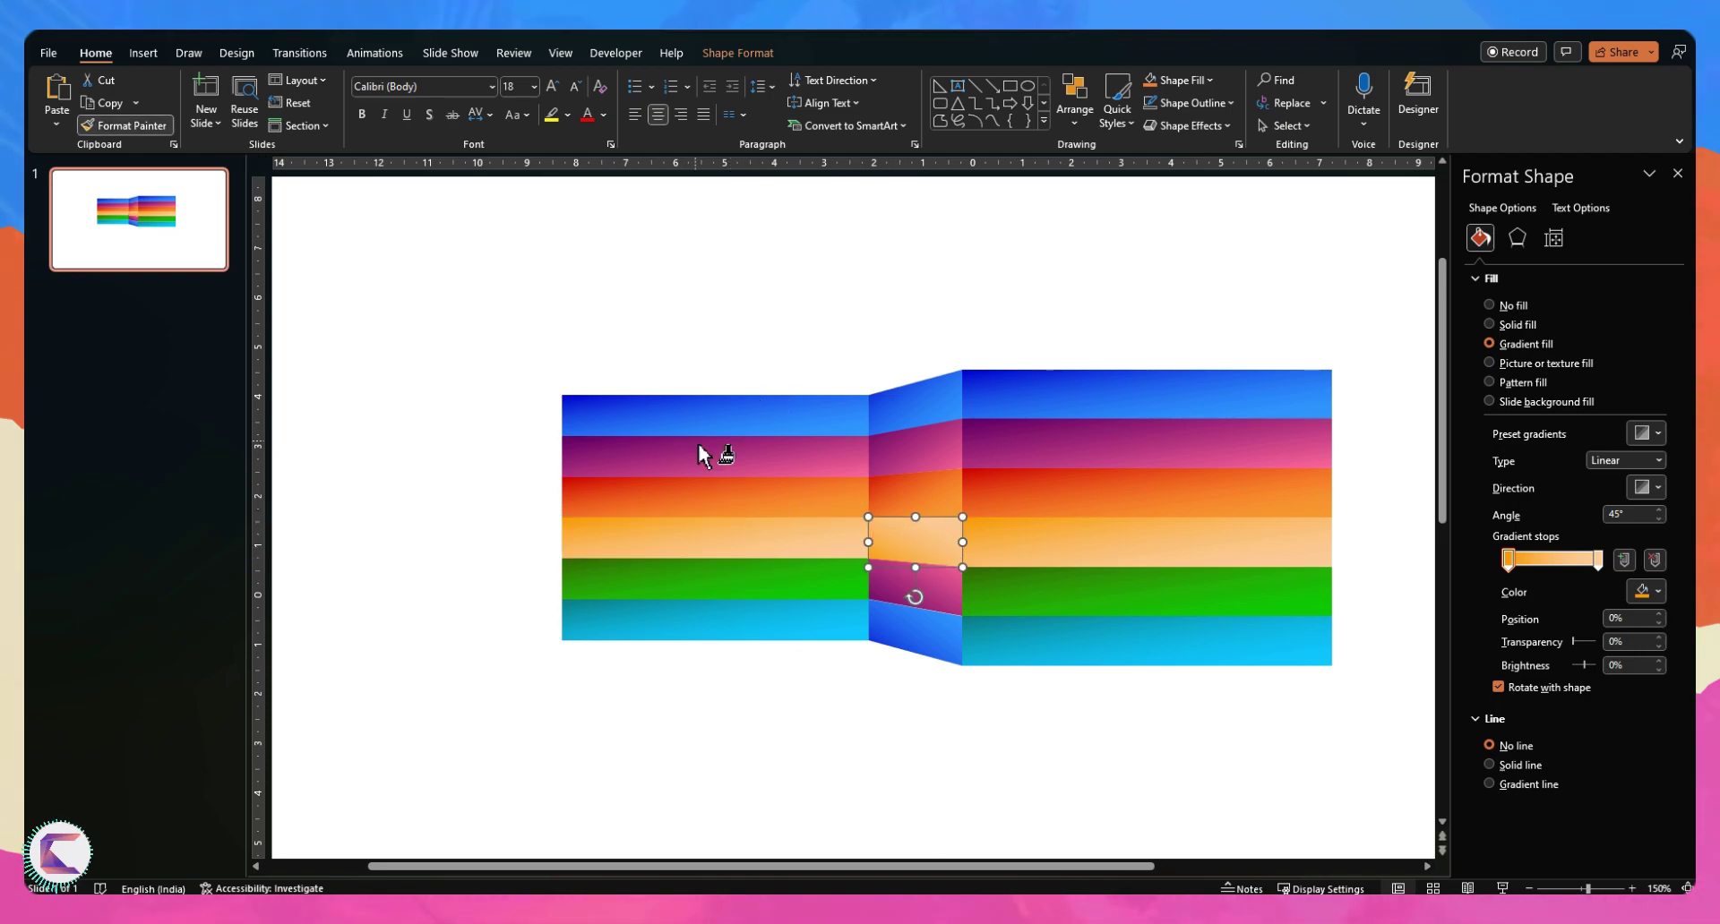
{"action": "left_click", "coordinate": [600, 331]}
{"action": "left_click", "coordinate": [714, 574]}
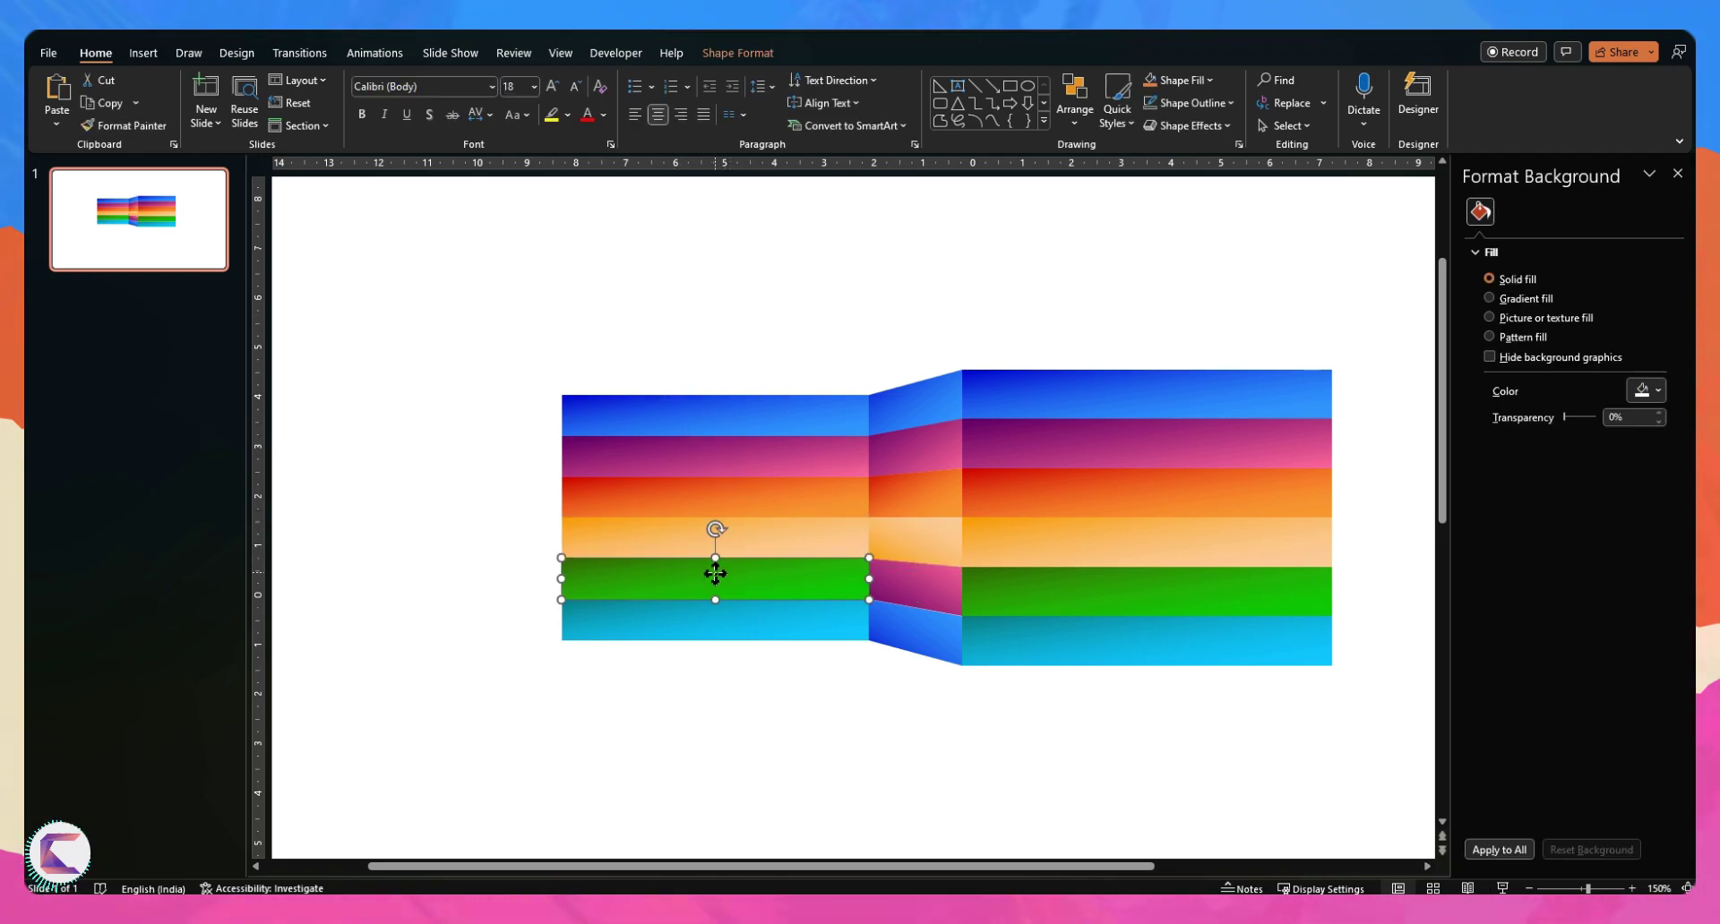
{"action": "left_click", "coordinate": [125, 126]}
{"action": "left_click", "coordinate": [908, 573]}
{"action": "left_click", "coordinate": [721, 620]}
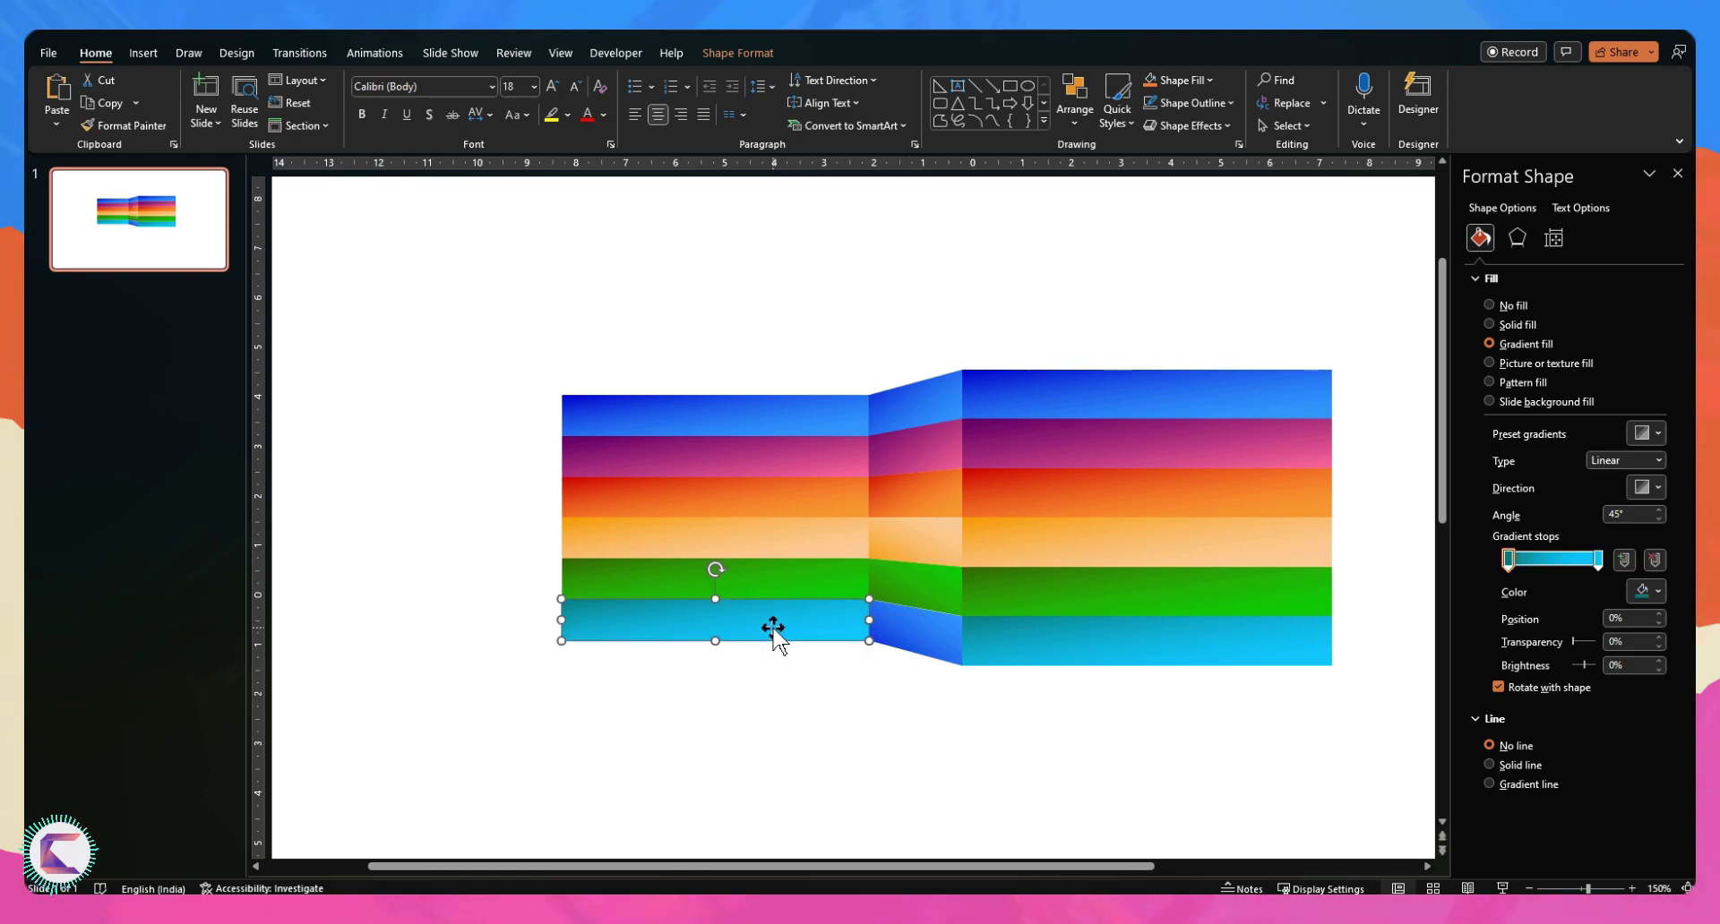
{"action": "left_click", "coordinate": [125, 125]}
{"action": "left_click", "coordinate": [922, 627]}
{"action": "left_click", "coordinate": [918, 778]}
Duplicate all six fold sections and group the copies
{"action": "left_click", "coordinate": [911, 401]}
{"action": "left_click", "coordinate": [906, 449], "text": "shift"}
{"action": "left_click", "coordinate": [906, 492], "text": "shift"}
{"action": "left_click", "coordinate": [905, 541], "text": "shift"}
{"action": "left_click", "coordinate": [905, 582], "text": "shift"}
{"action": "left_click", "coordinate": [900, 624], "text": "shift"}
{"action": "key", "text": "ctrl+d"}
{"action": "key", "text": "ctrl+g"}
Align the duplicate over the original fold, ungroup it, and Union the sections into one shape
{"action": "left_click_drag", "start_coordinate": [950, 424], "coordinate": [928, 403]}
{"action": "key", "text": "ctrl+shift+g"}
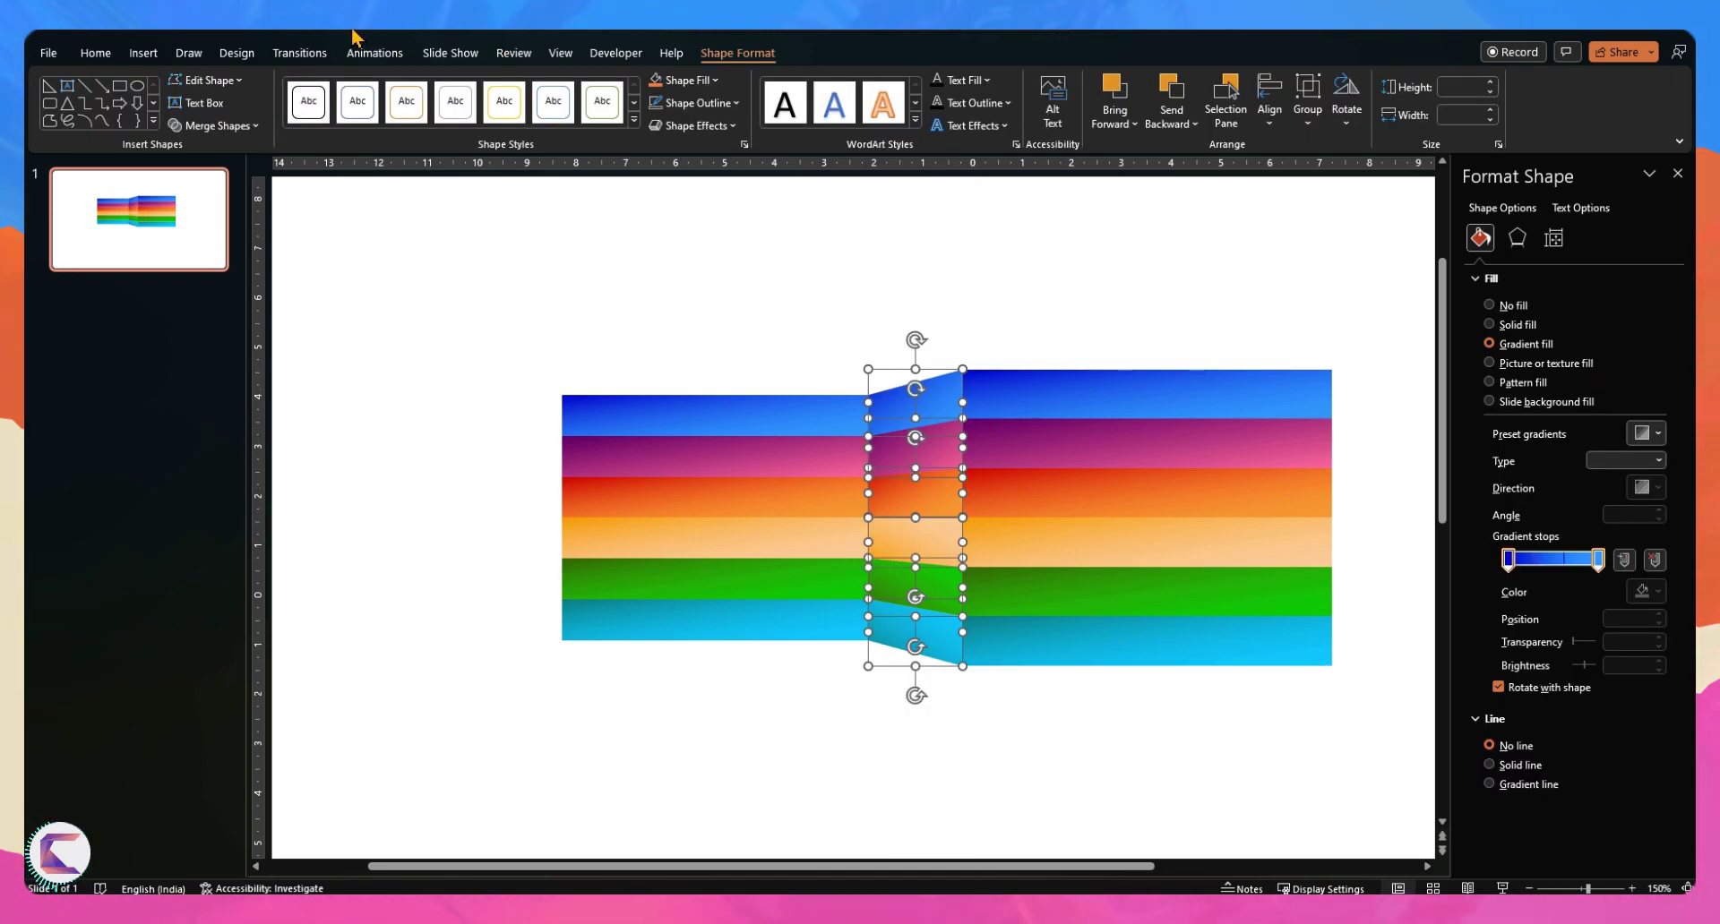
{"action": "left_click", "coordinate": [353, 24]}
{"action": "left_click", "coordinate": [380, 44]}
{"action": "left_click", "coordinate": [385, 43]}
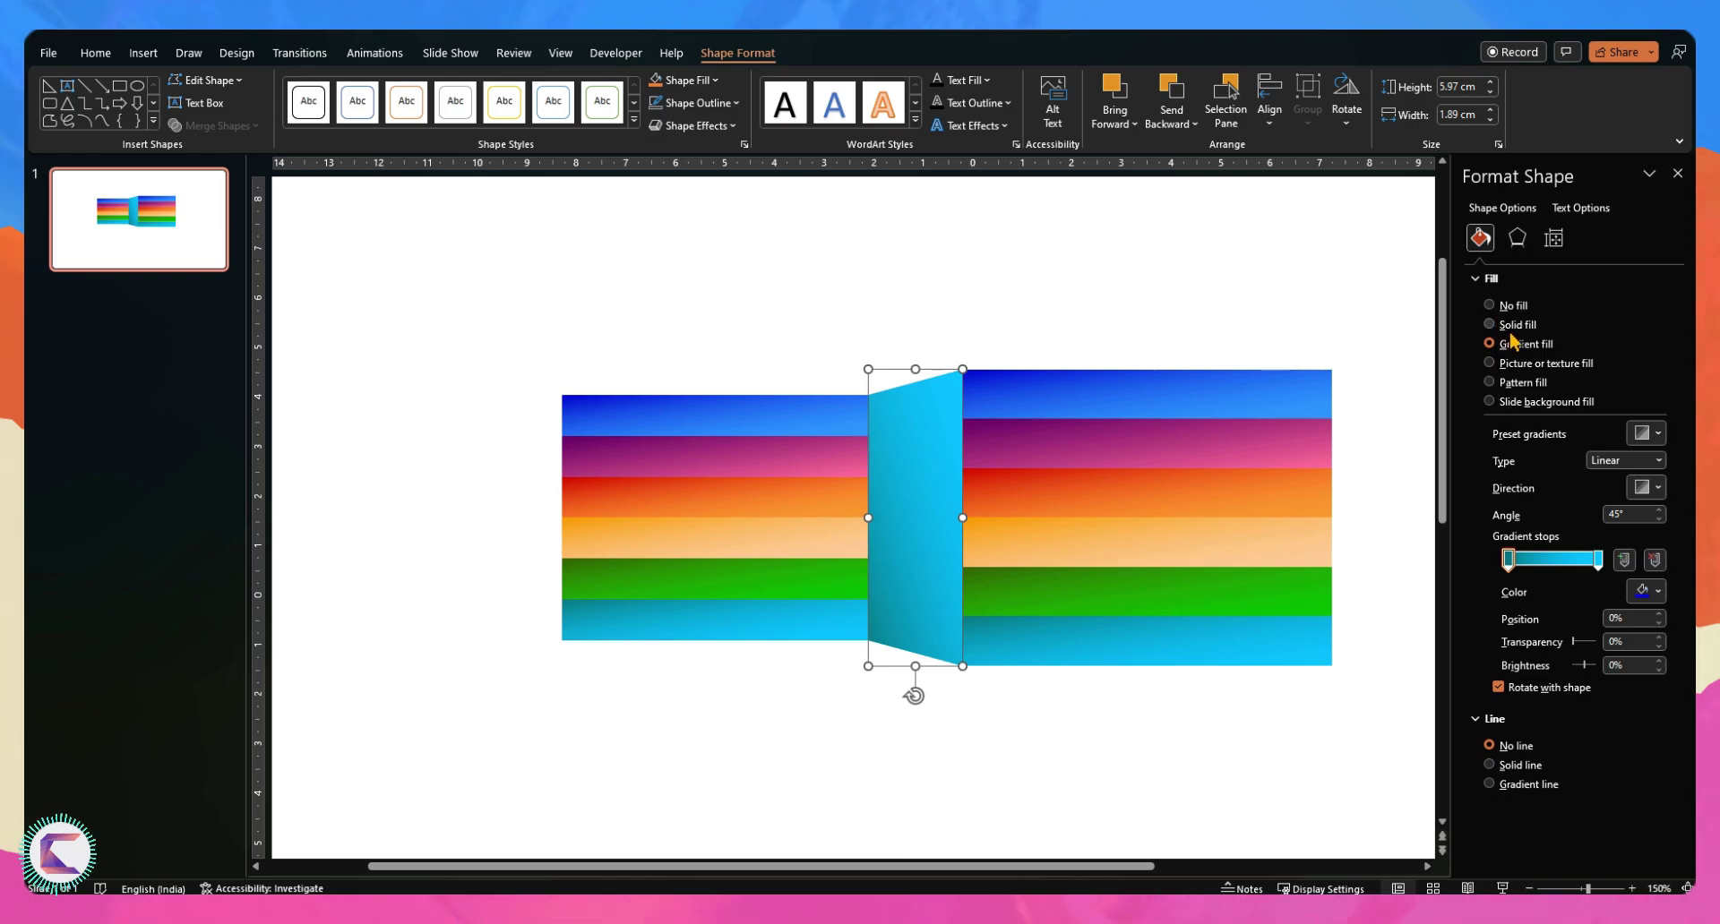
Give the merged shape a black 0° gradient, right stop 100% and left stop 73% transparent
{"action": "left_click", "coordinate": [1657, 592]}
{"action": "left_click", "coordinate": [1568, 637]}
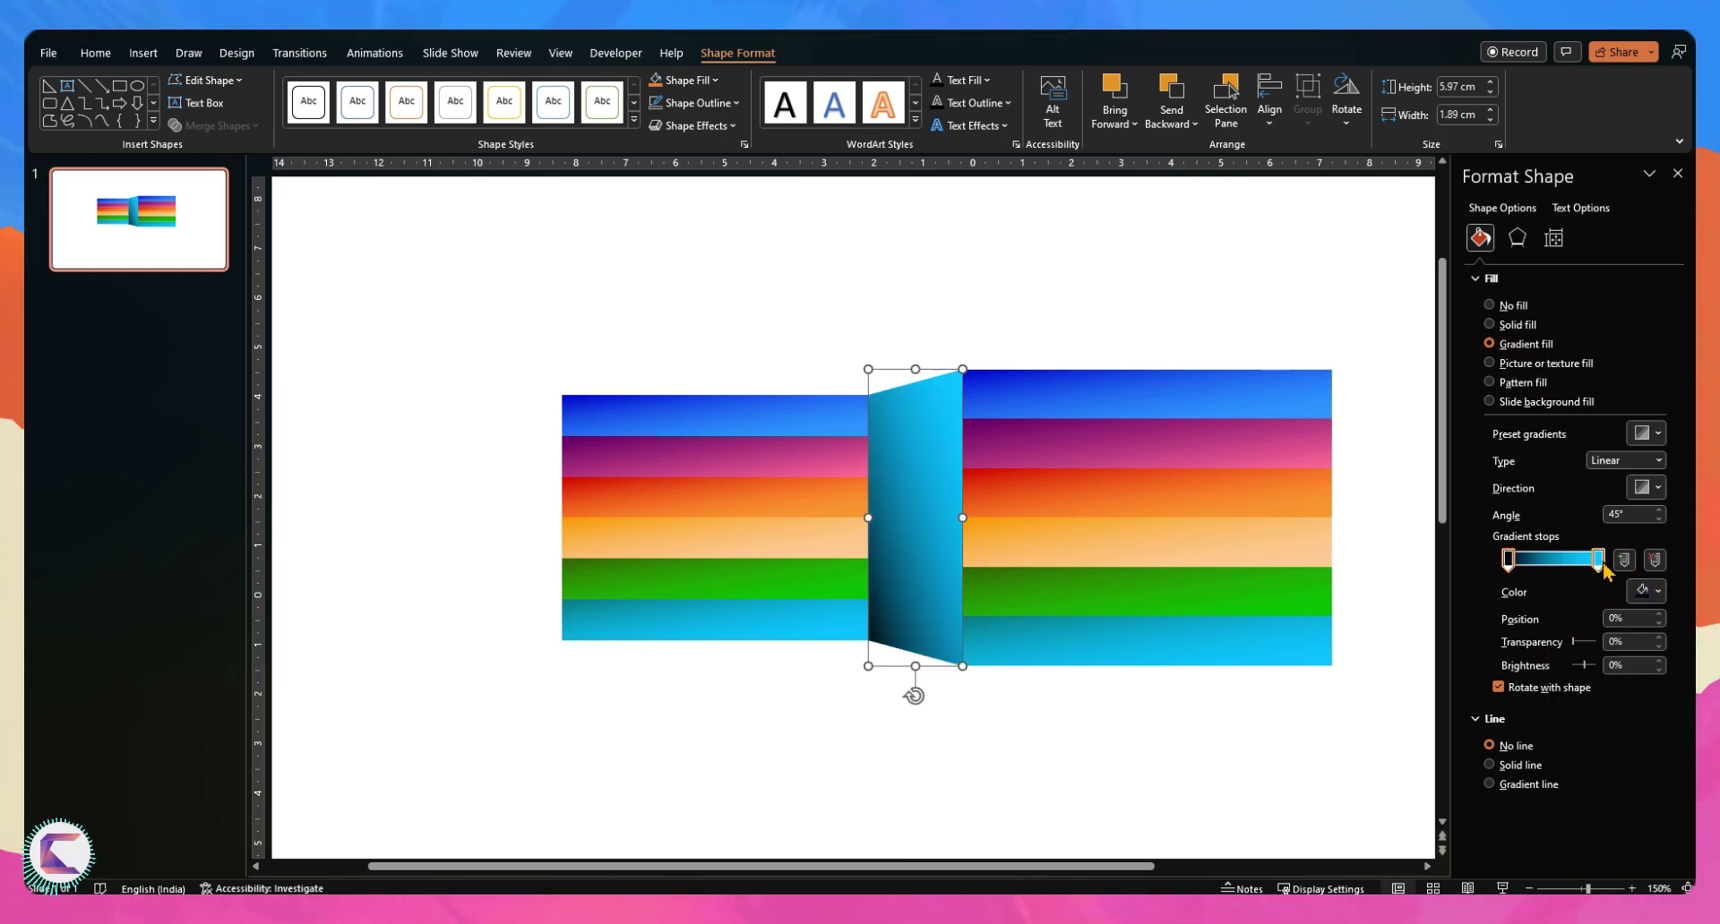
{"action": "left_click", "coordinate": [1597, 559]}
{"action": "left_click", "coordinate": [1646, 591]}
{"action": "left_click", "coordinate": [1568, 637]}
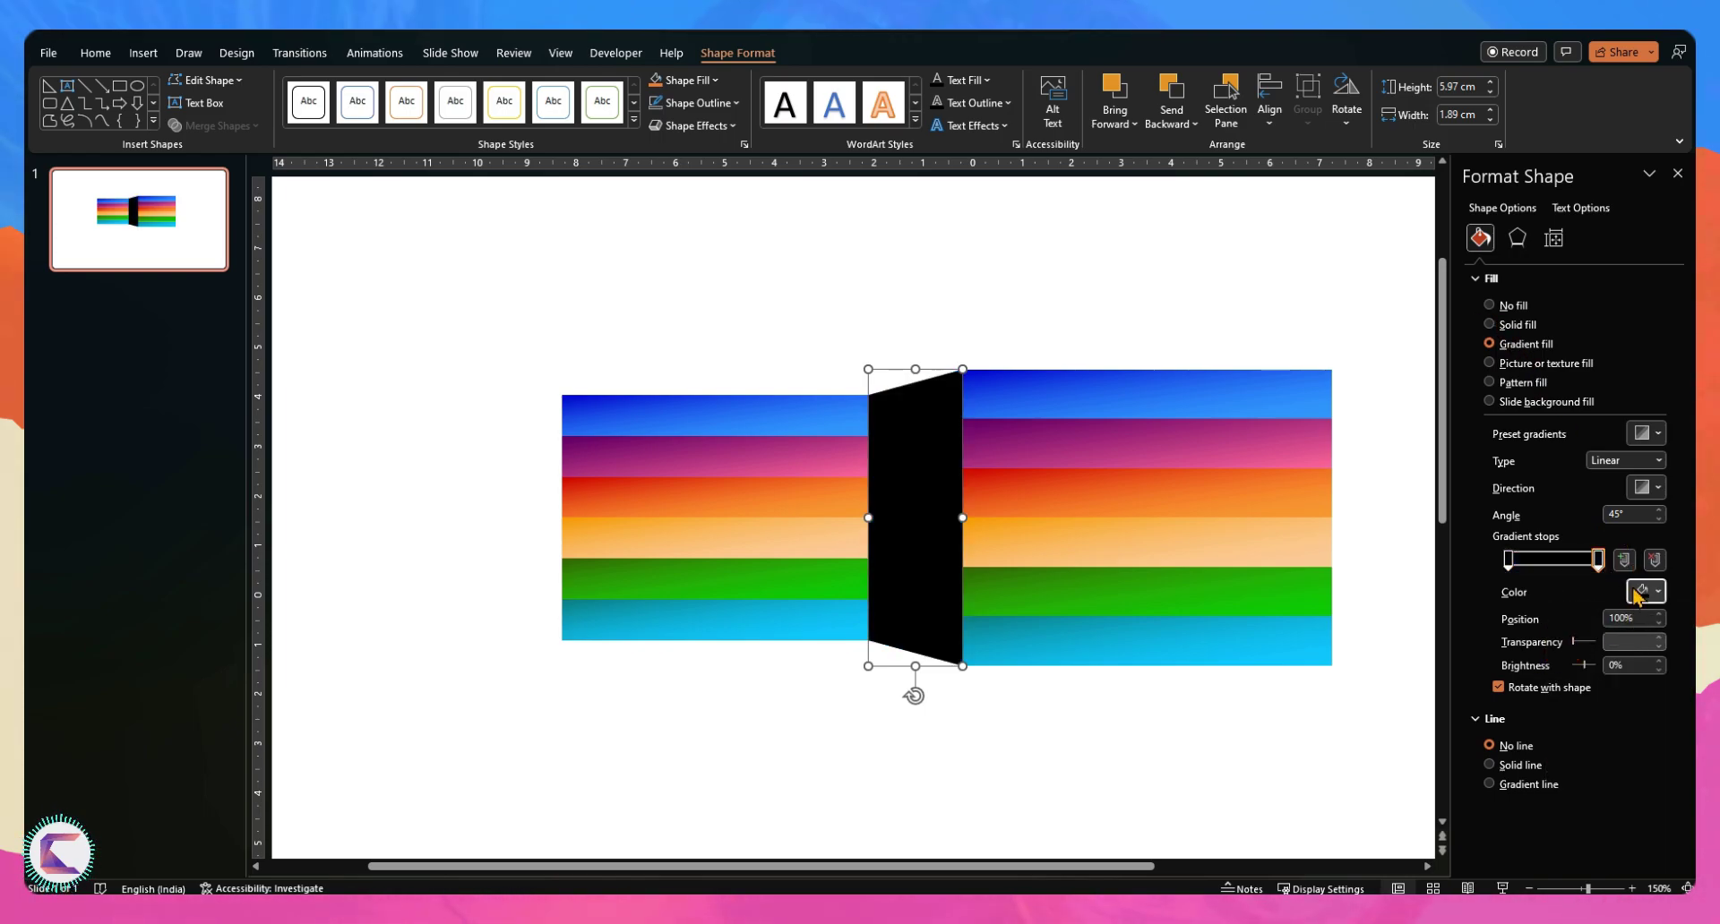
{"action": "left_click", "coordinate": [1646, 488]}
{"action": "left_click", "coordinate": [1627, 538]}
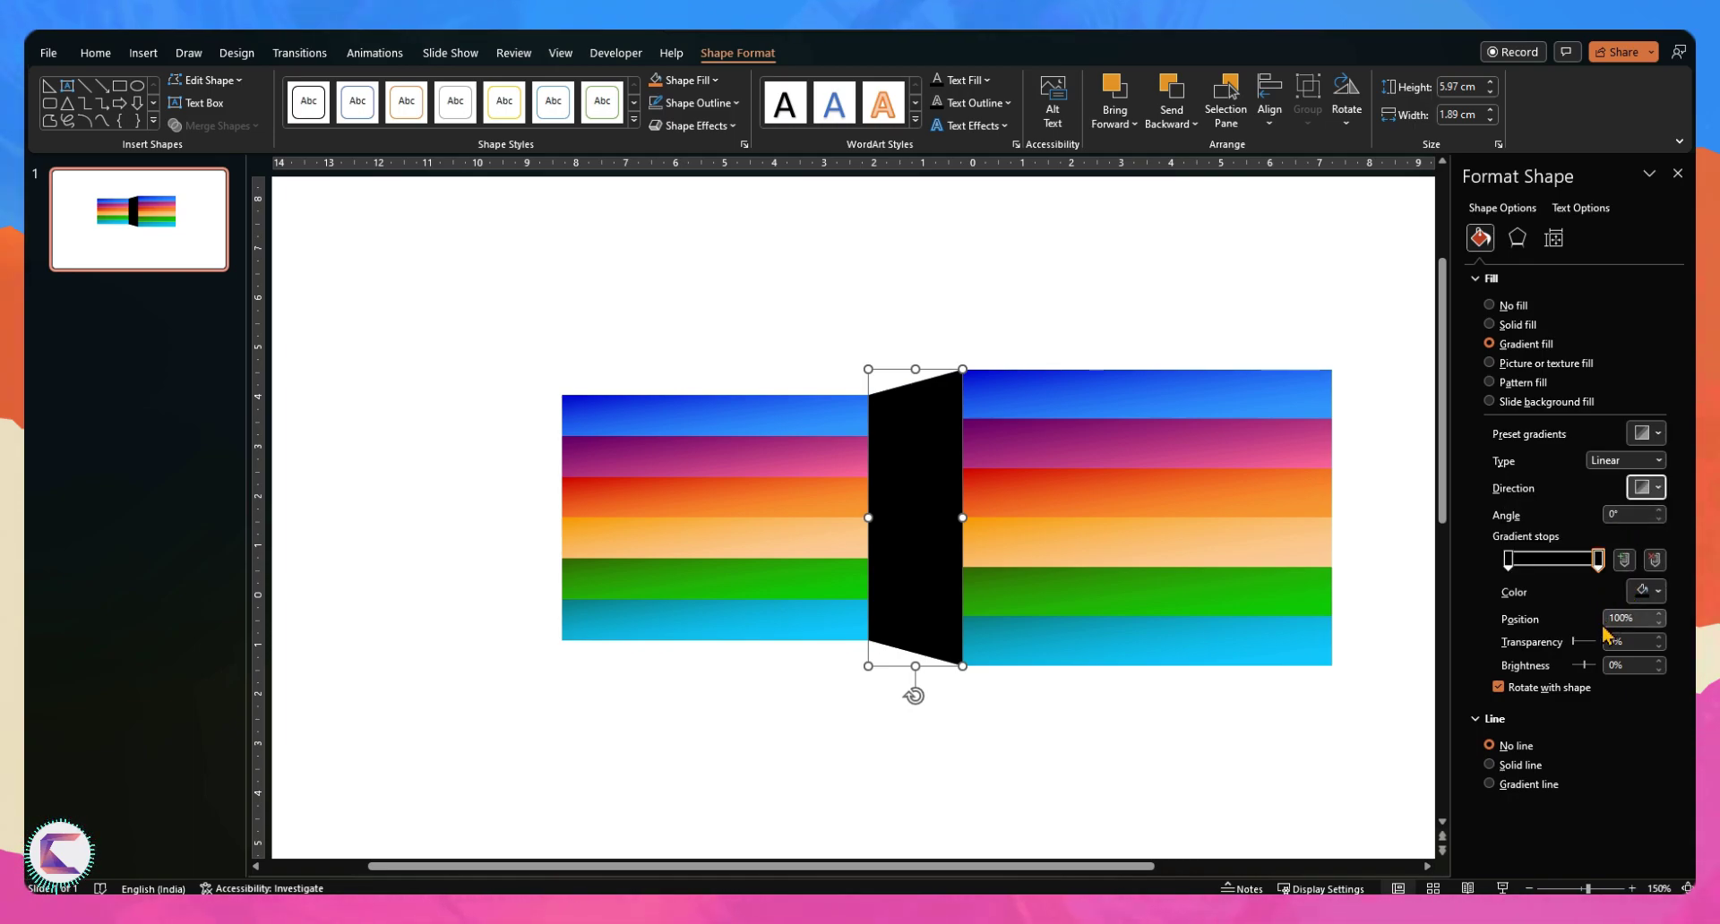
{"action": "left_click_drag", "start_coordinate": [1573, 645], "coordinate": [1602, 650]}
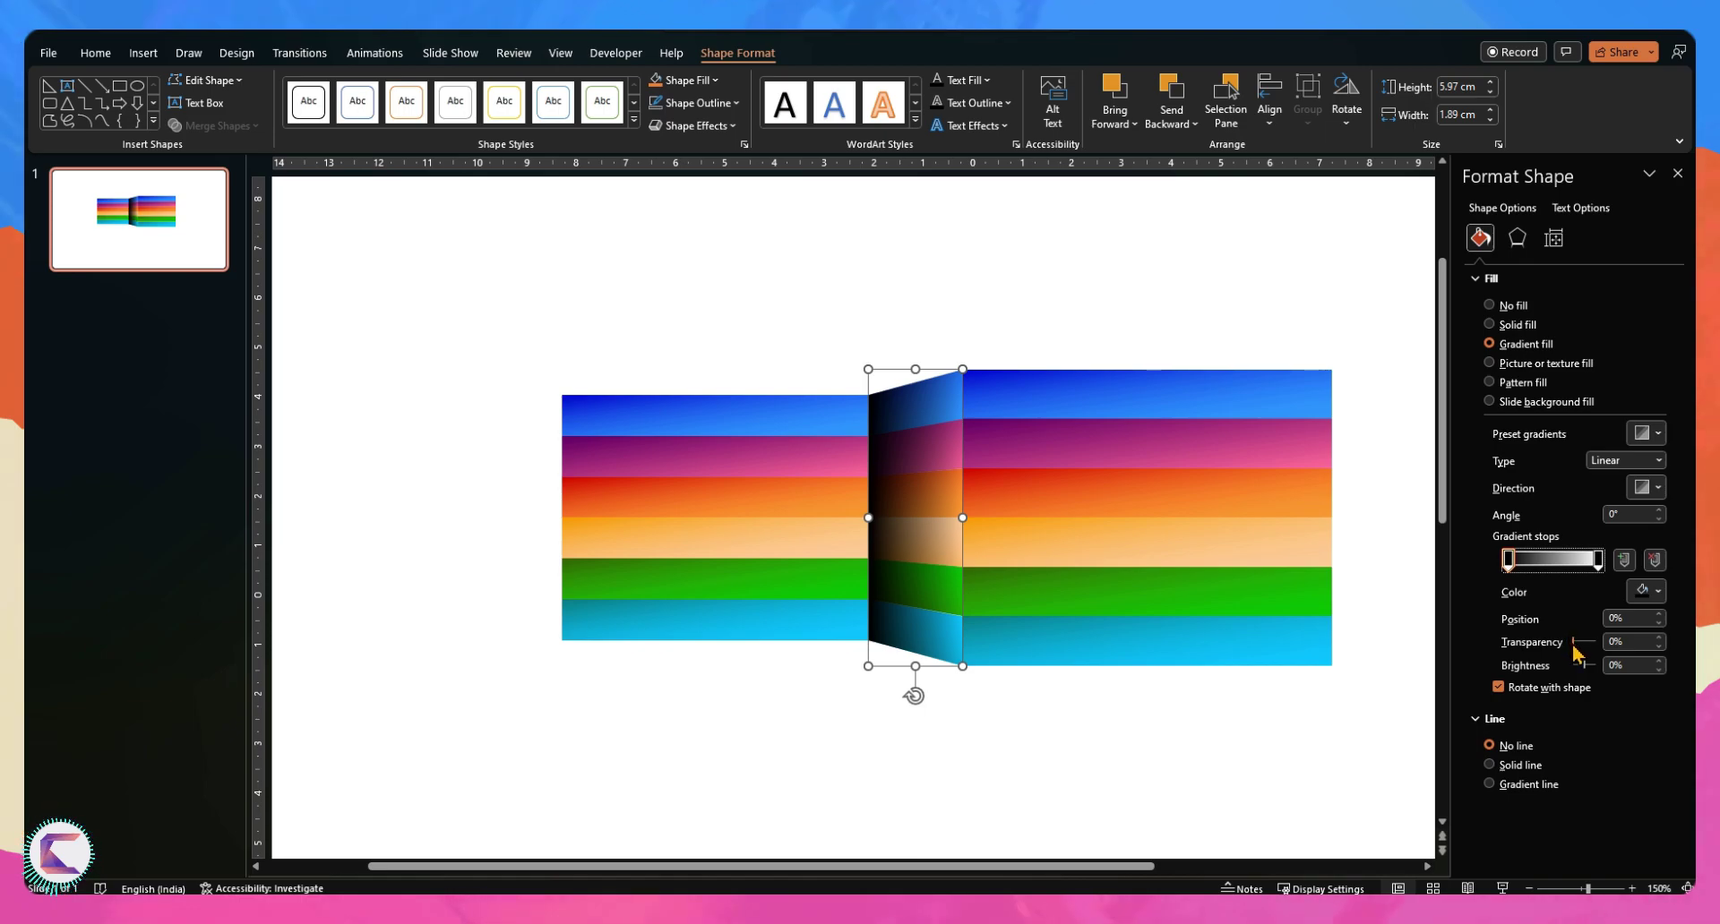
{"action": "left_click_drag", "start_coordinate": [1575, 655], "coordinate": [1585, 654]}
{"action": "left_click", "coordinate": [931, 726]}
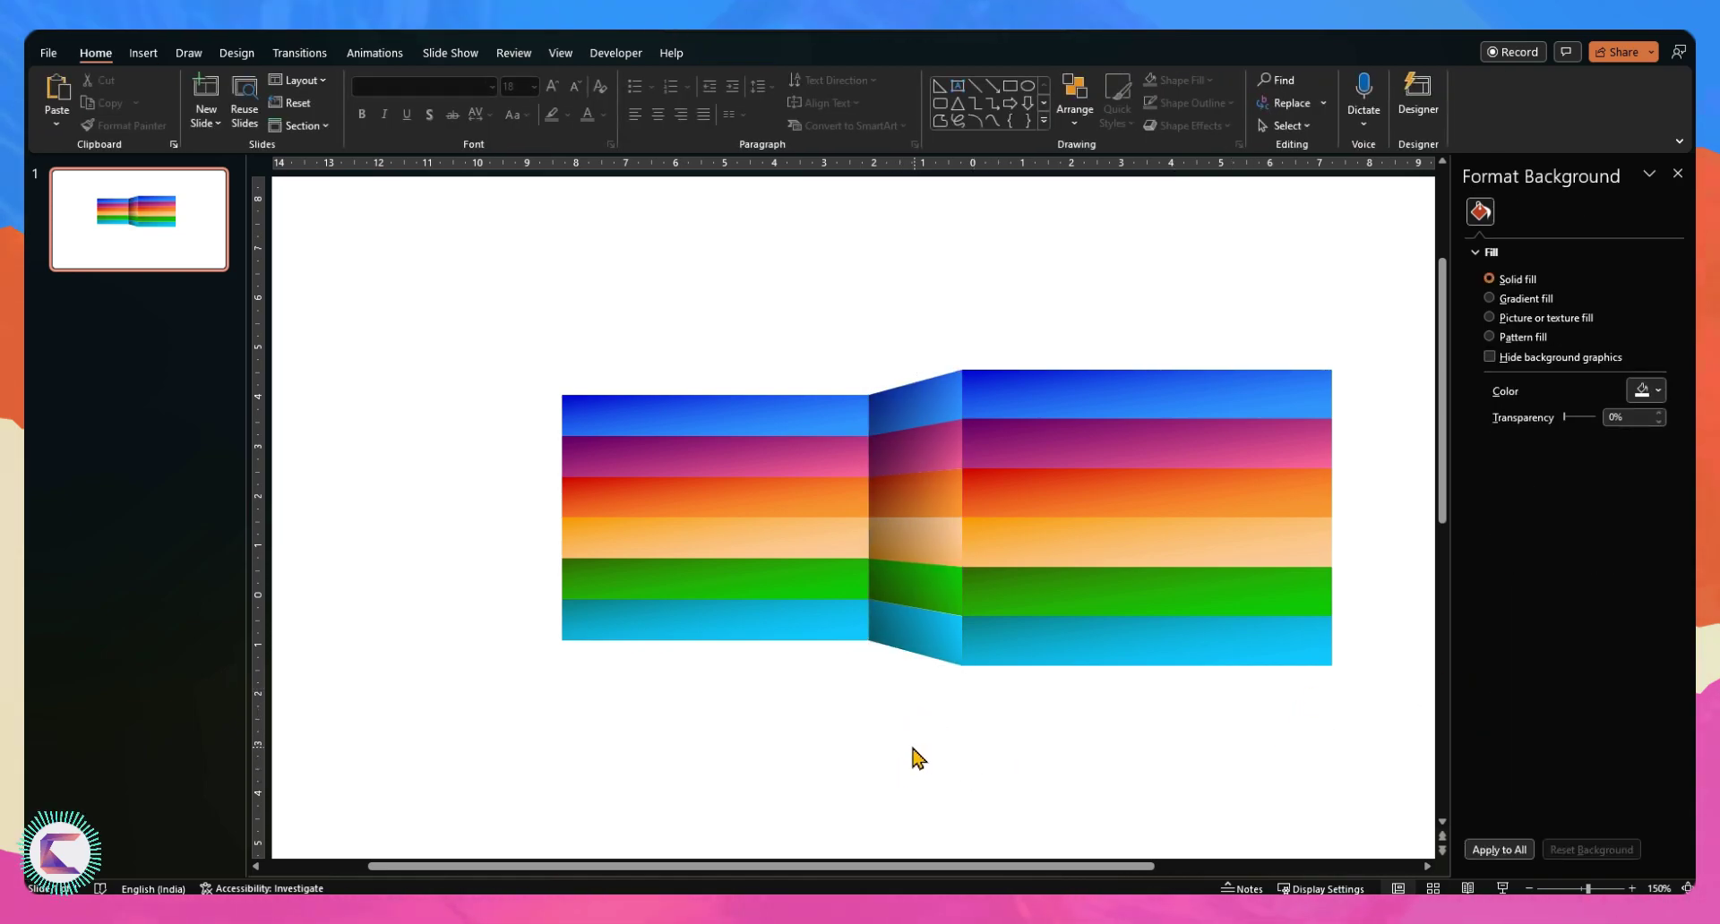
Duplicate the six right-hand bars in place and Union the copies into one rectangle
{"action": "left_click", "coordinate": [1089, 380]}
{"action": "left_click", "coordinate": [1053, 448], "text": "shift"}
{"action": "left_click", "coordinate": [1043, 492], "text": "shift"}
{"action": "left_click", "coordinate": [1036, 541], "text": "shift"}
{"action": "left_click", "coordinate": [1032, 591], "text": "shift"}
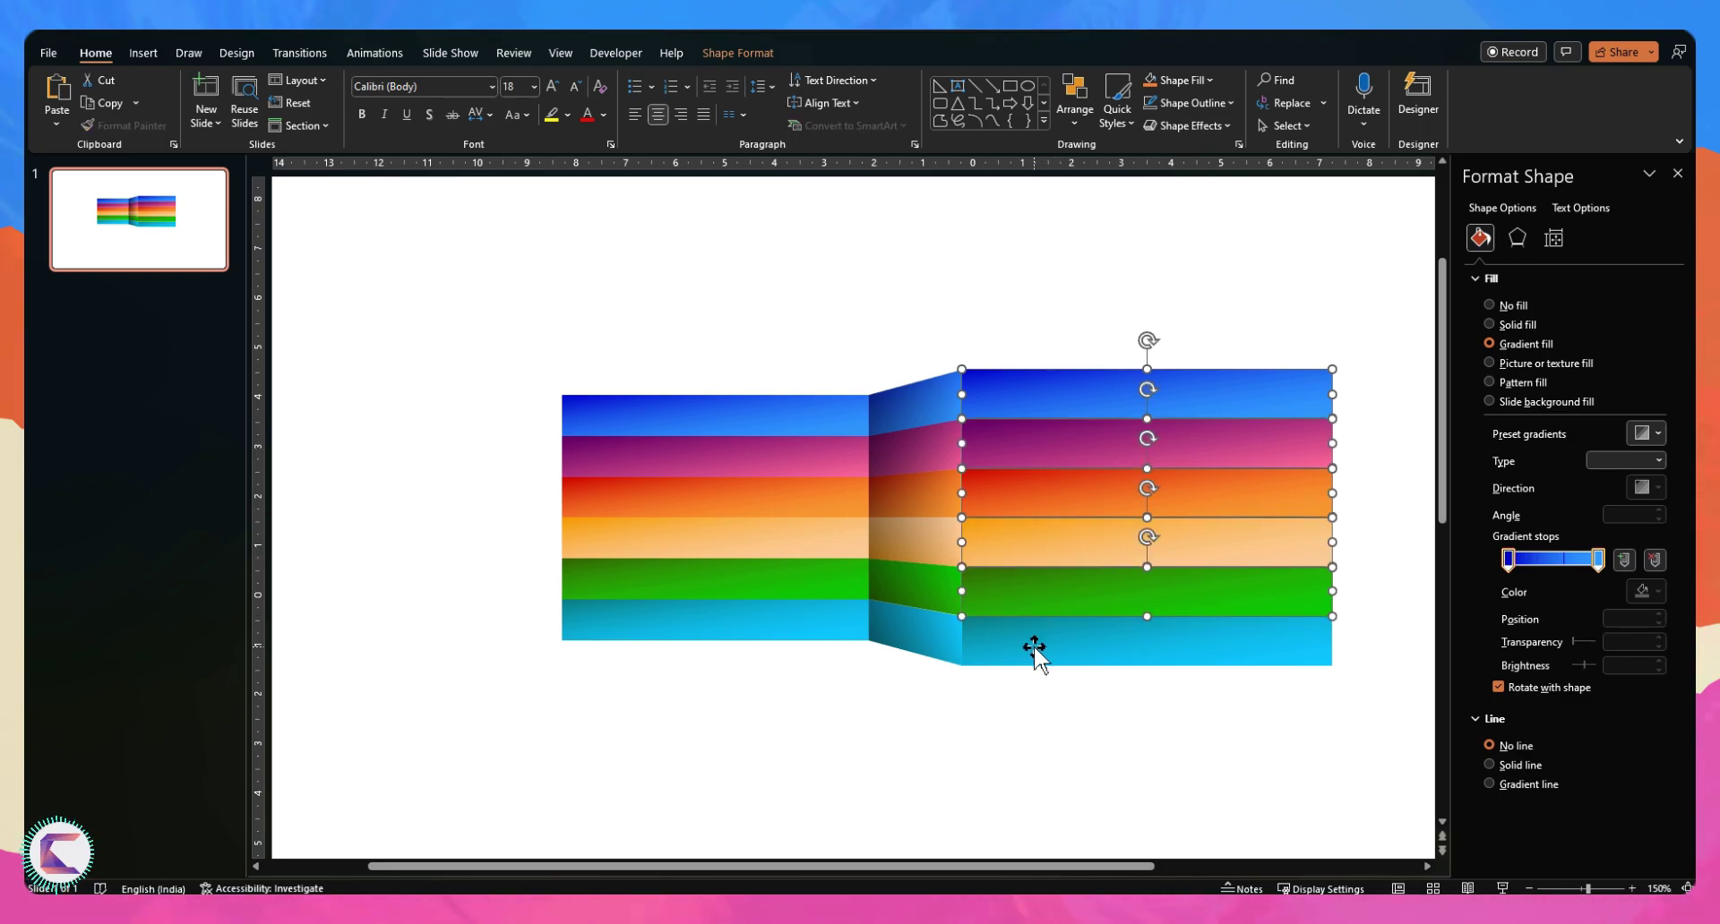
{"action": "left_click", "coordinate": [1029, 642], "text": "shift"}
{"action": "key", "text": "ctrl+g"}
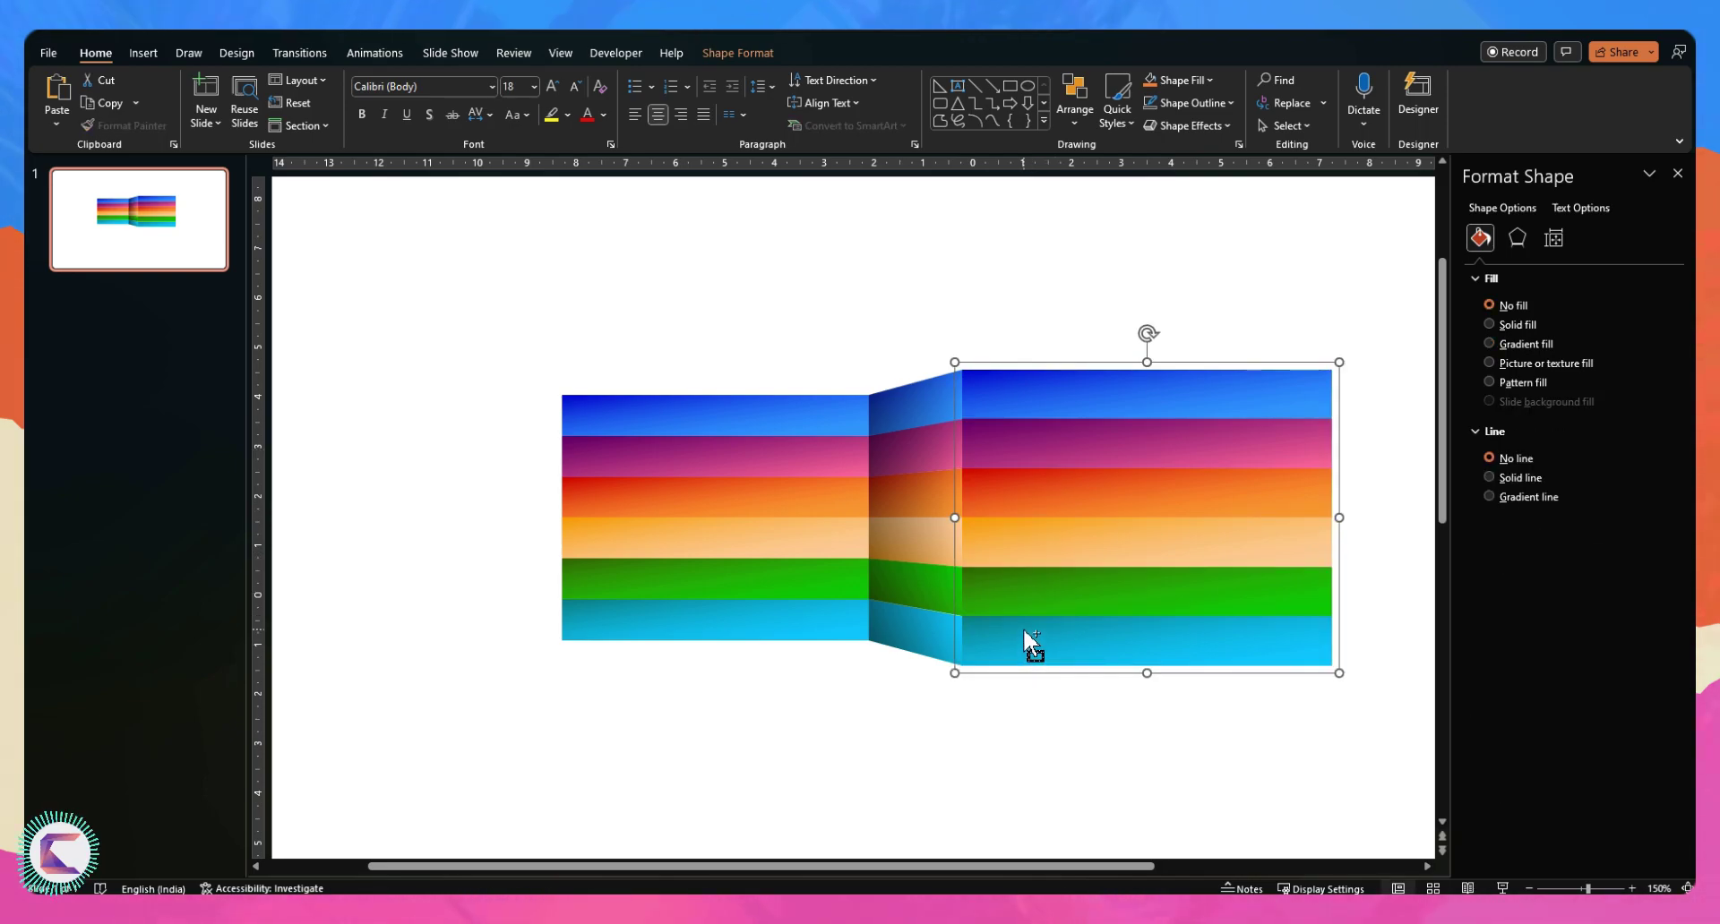
{"action": "key", "text": "ctrl+d"}
{"action": "left_click_drag", "start_coordinate": [1073, 619], "coordinate": [1055, 598]}
{"action": "key", "text": "ctrl+shift+g"}
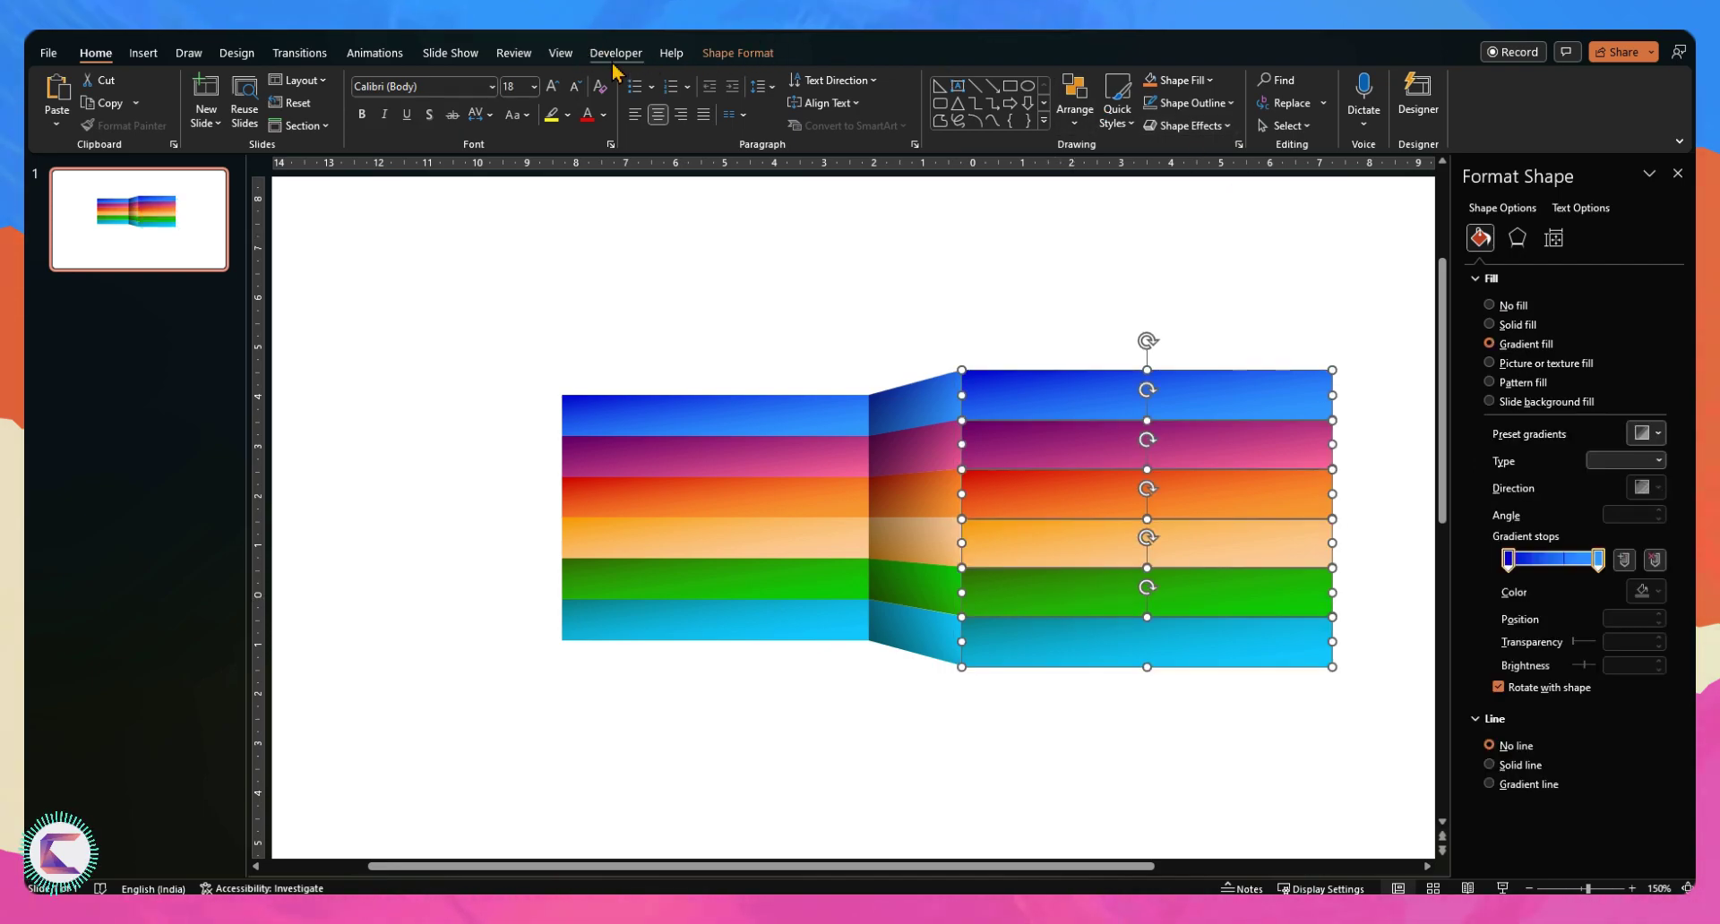
{"action": "left_click", "coordinate": [349, 30]}
{"action": "left_click", "coordinate": [363, 47]}
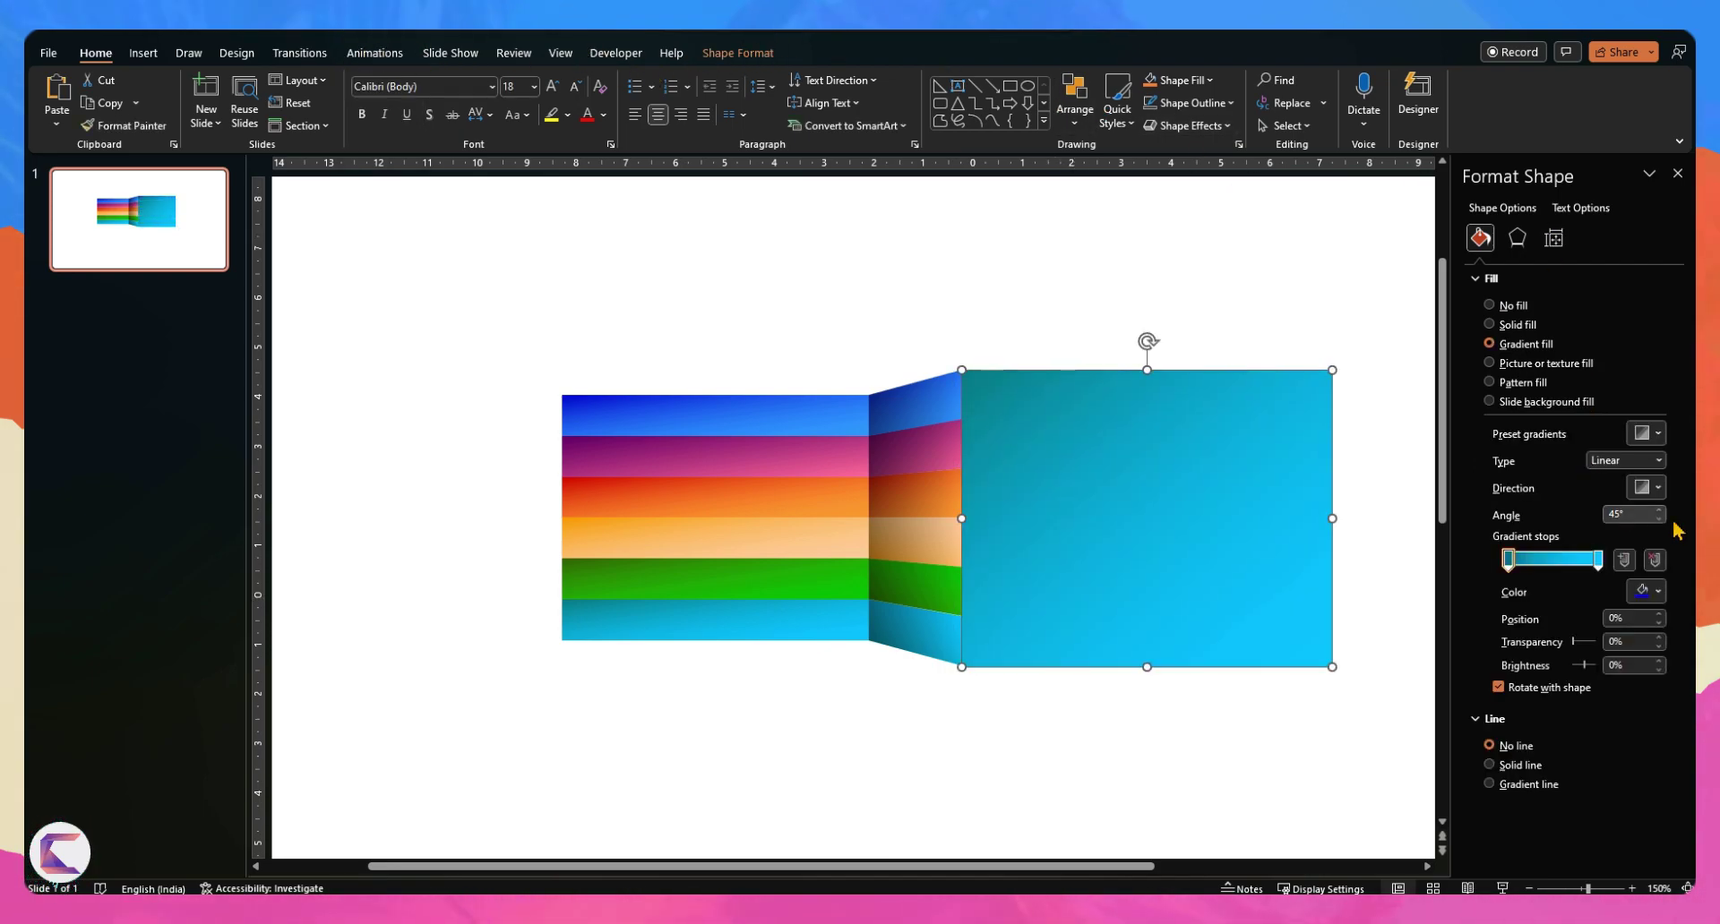
Give it a black 0° gradient, right stop 100% and left 76% transparent, then copy it left
{"action": "left_click", "coordinate": [1657, 592]}
{"action": "left_click", "coordinate": [1585, 640]}
{"action": "left_click", "coordinate": [1597, 560]}
{"action": "left_click", "coordinate": [1658, 591]}
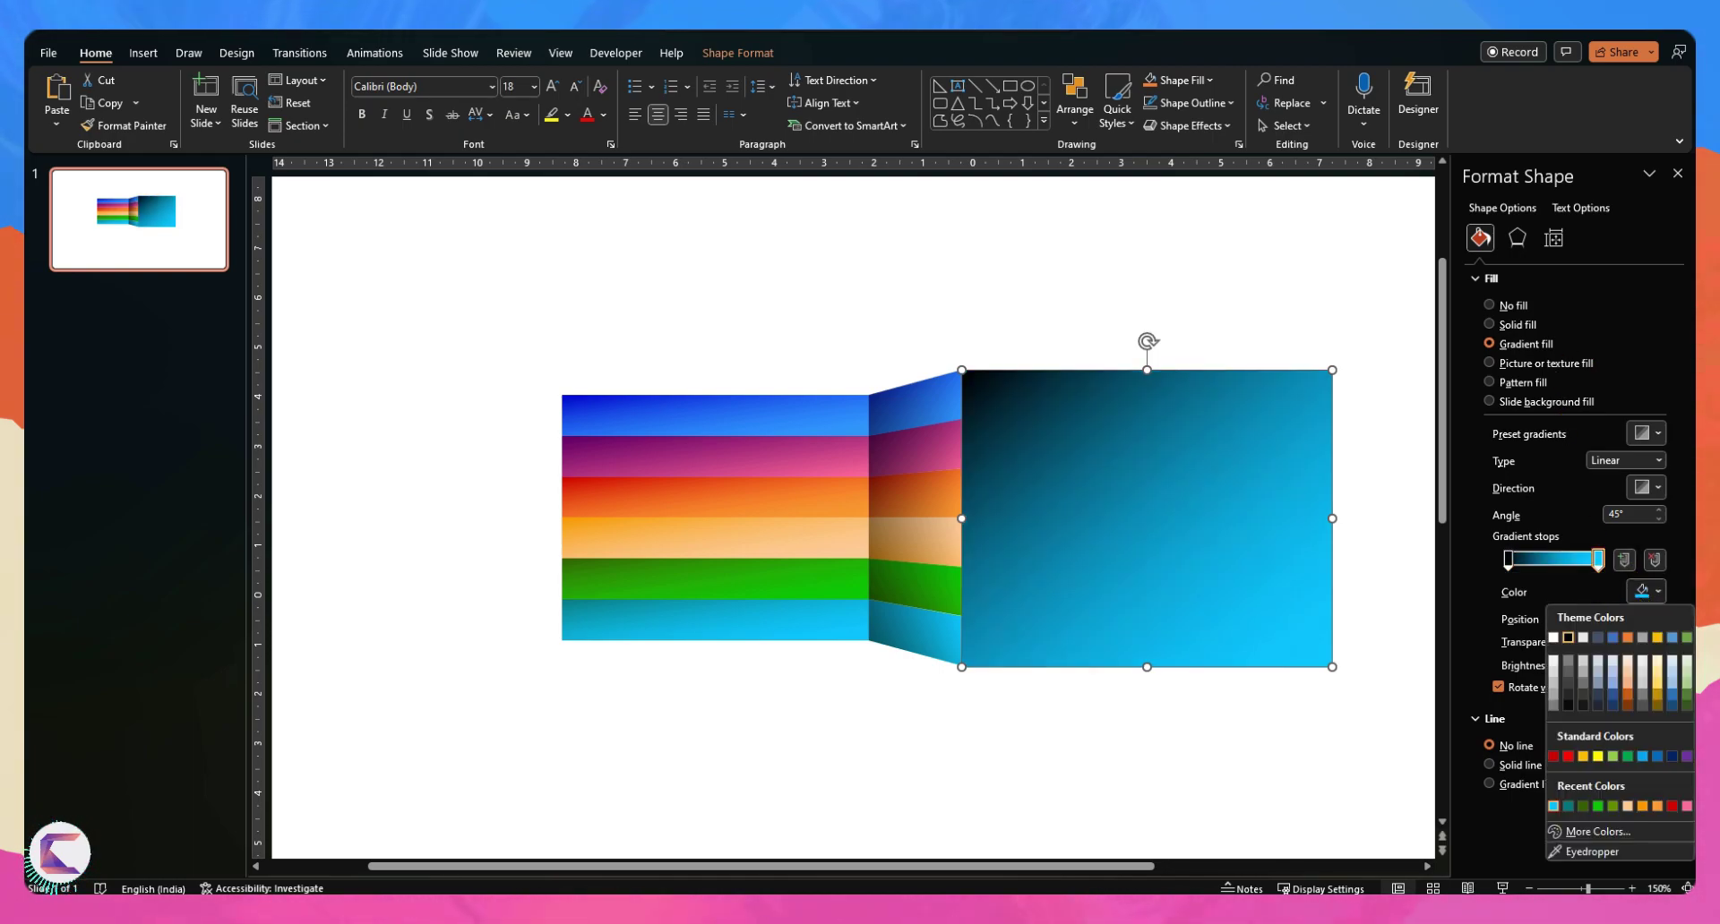
{"action": "left_click", "coordinate": [1573, 613]}
{"action": "left_click", "coordinate": [1657, 487]}
{"action": "left_click", "coordinate": [1532, 565]}
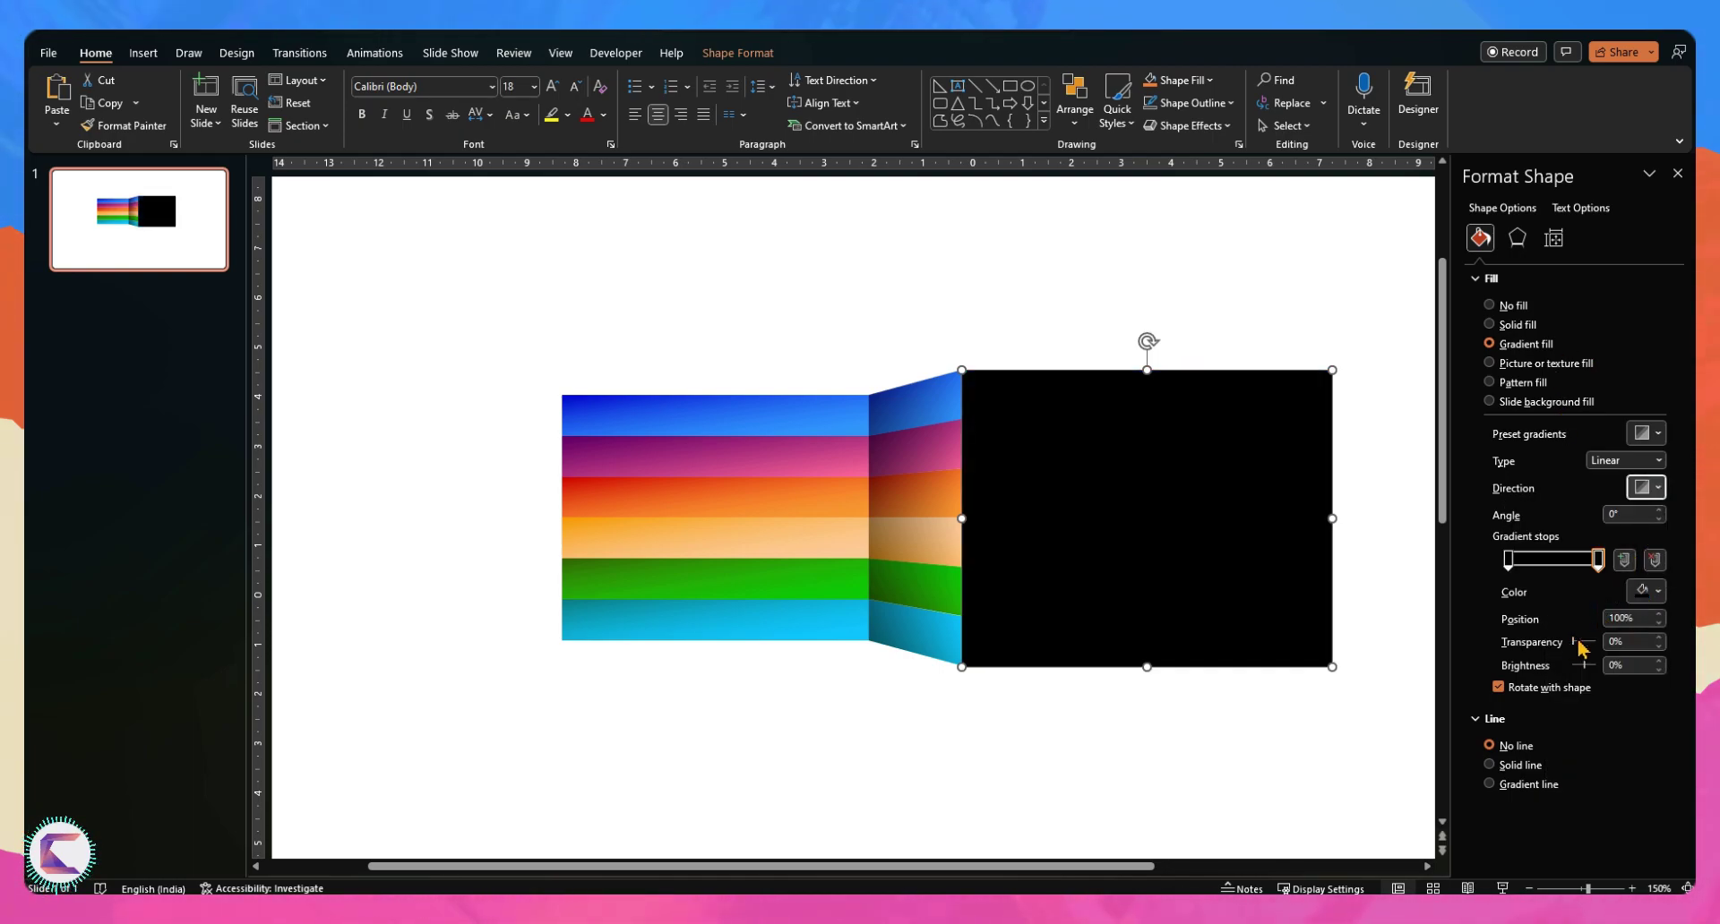
{"action": "mouse_move", "coordinate": [1574, 642]}
{"action": "left_mouse_down"}
{"action": "mouse_move", "coordinate": [1658, 655]}
{"action": "mouse_move", "coordinate": [1590, 649]}
{"action": "left_mouse_up"}
{"action": "left_click", "coordinate": [1107, 589]}
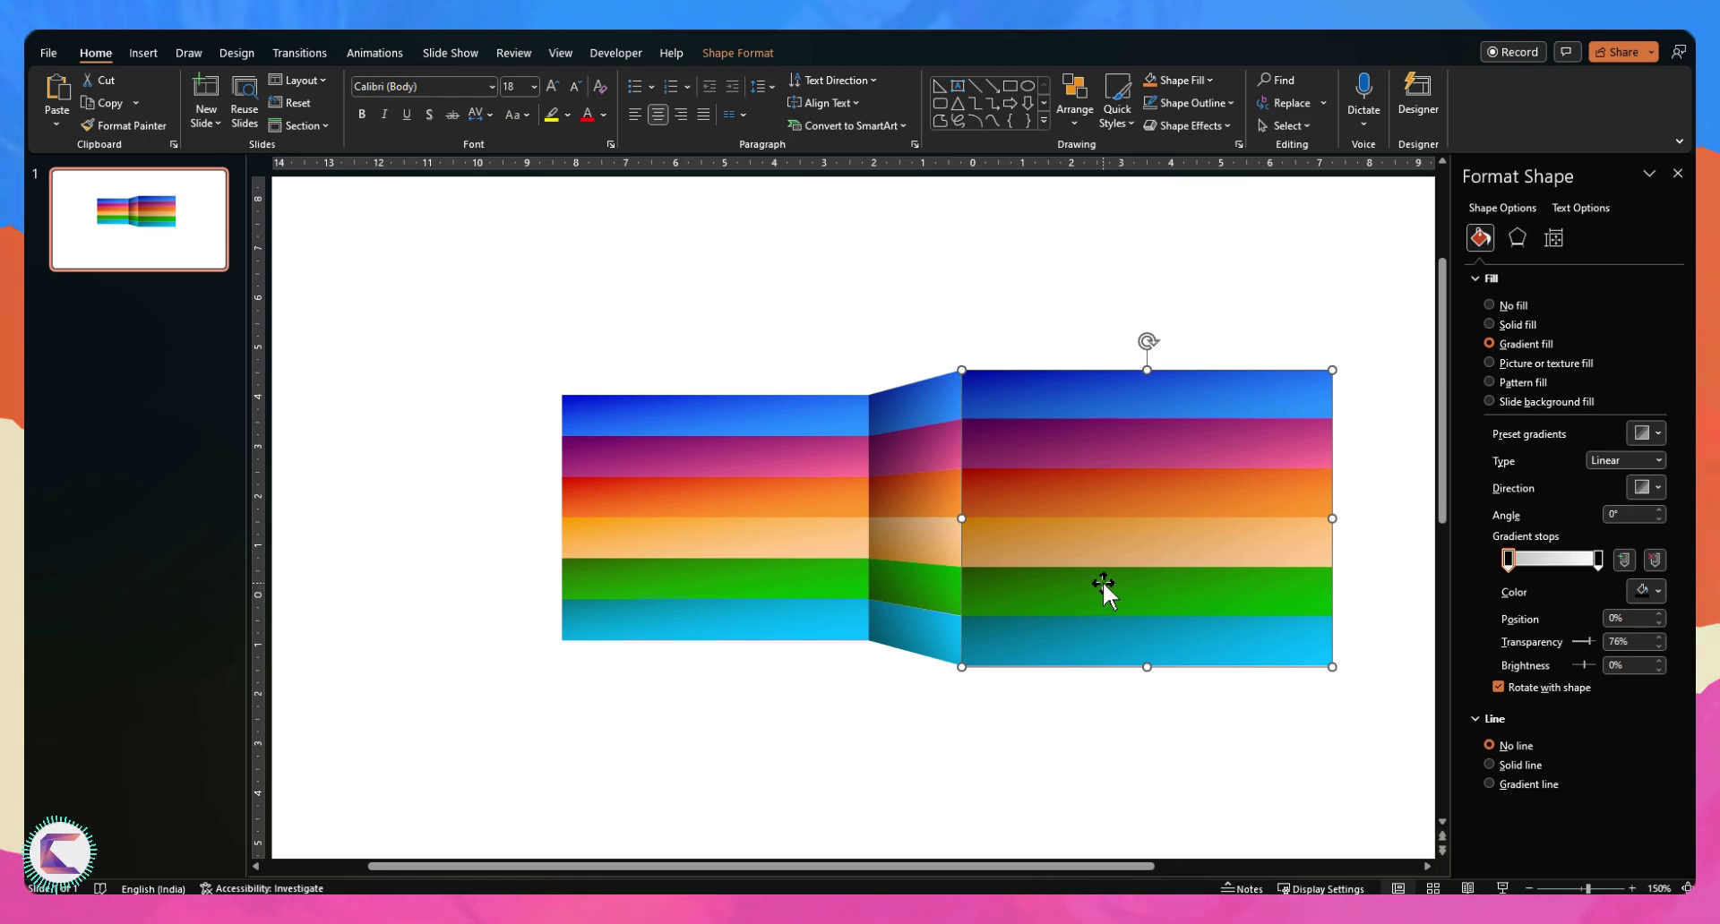
{"action": "left_click_drag", "start_coordinate": [1102, 582], "coordinate": [778, 583]}
Fit the overlay to the left stripes, reverse its gradient with the clear stop at 23%, and set the dark stop to 36% transparency
{"action": "left_click_drag", "start_coordinate": [746, 695], "coordinate": [746, 640]}
{"action": "left_click_drag", "start_coordinate": [927, 519], "coordinate": [869, 517]}
{"action": "left_click", "coordinate": [1597, 558]}
{"action": "mouse_move", "coordinate": [1532, 566]}
{"action": "left_mouse_down"}
{"action": "mouse_move", "coordinate": [1618, 569]}
{"action": "mouse_move", "coordinate": [1386, 571]}
{"action": "left_mouse_up"}
{"action": "left_click", "coordinate": [1528, 564]}
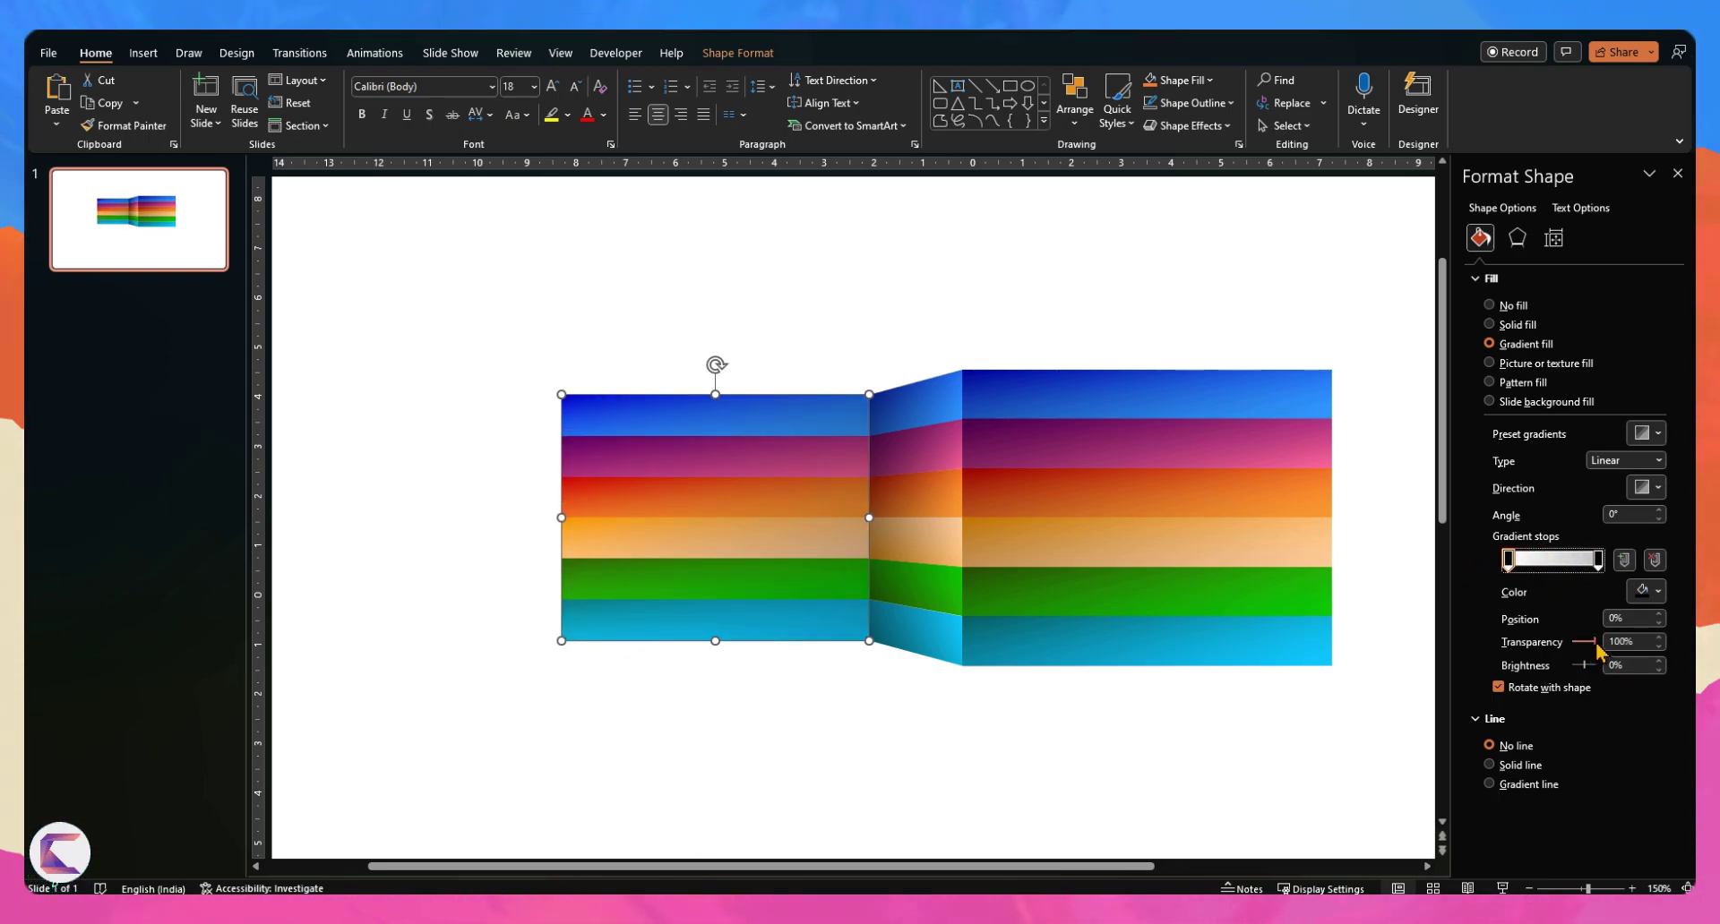
{"action": "left_click", "coordinate": [1598, 559]}
{"action": "left_click_drag", "start_coordinate": [1586, 647], "coordinate": [1582, 648]}
Resize the whole ribbon graphic and paste a picture copy of it overlapping the original
{"action": "left_click", "coordinate": [957, 727]}
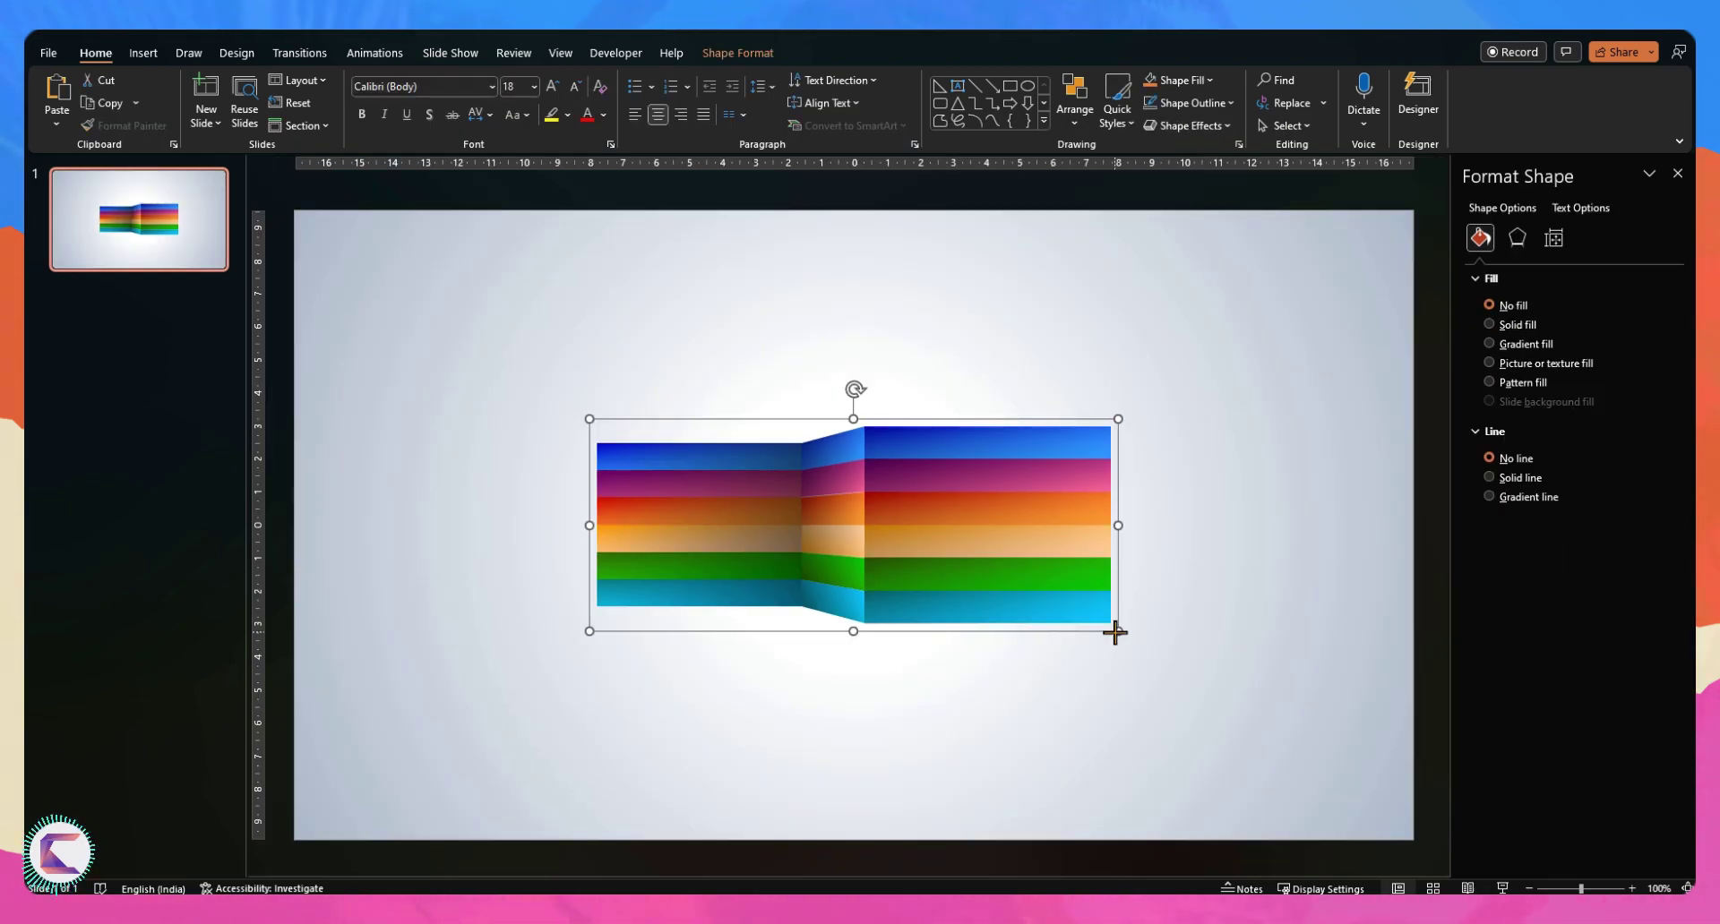
{"action": "left_click_drag", "start_coordinate": [1113, 630], "coordinate": [1251, 682]}
{"action": "left_click_drag", "start_coordinate": [1251, 526], "coordinate": [1127, 528]}
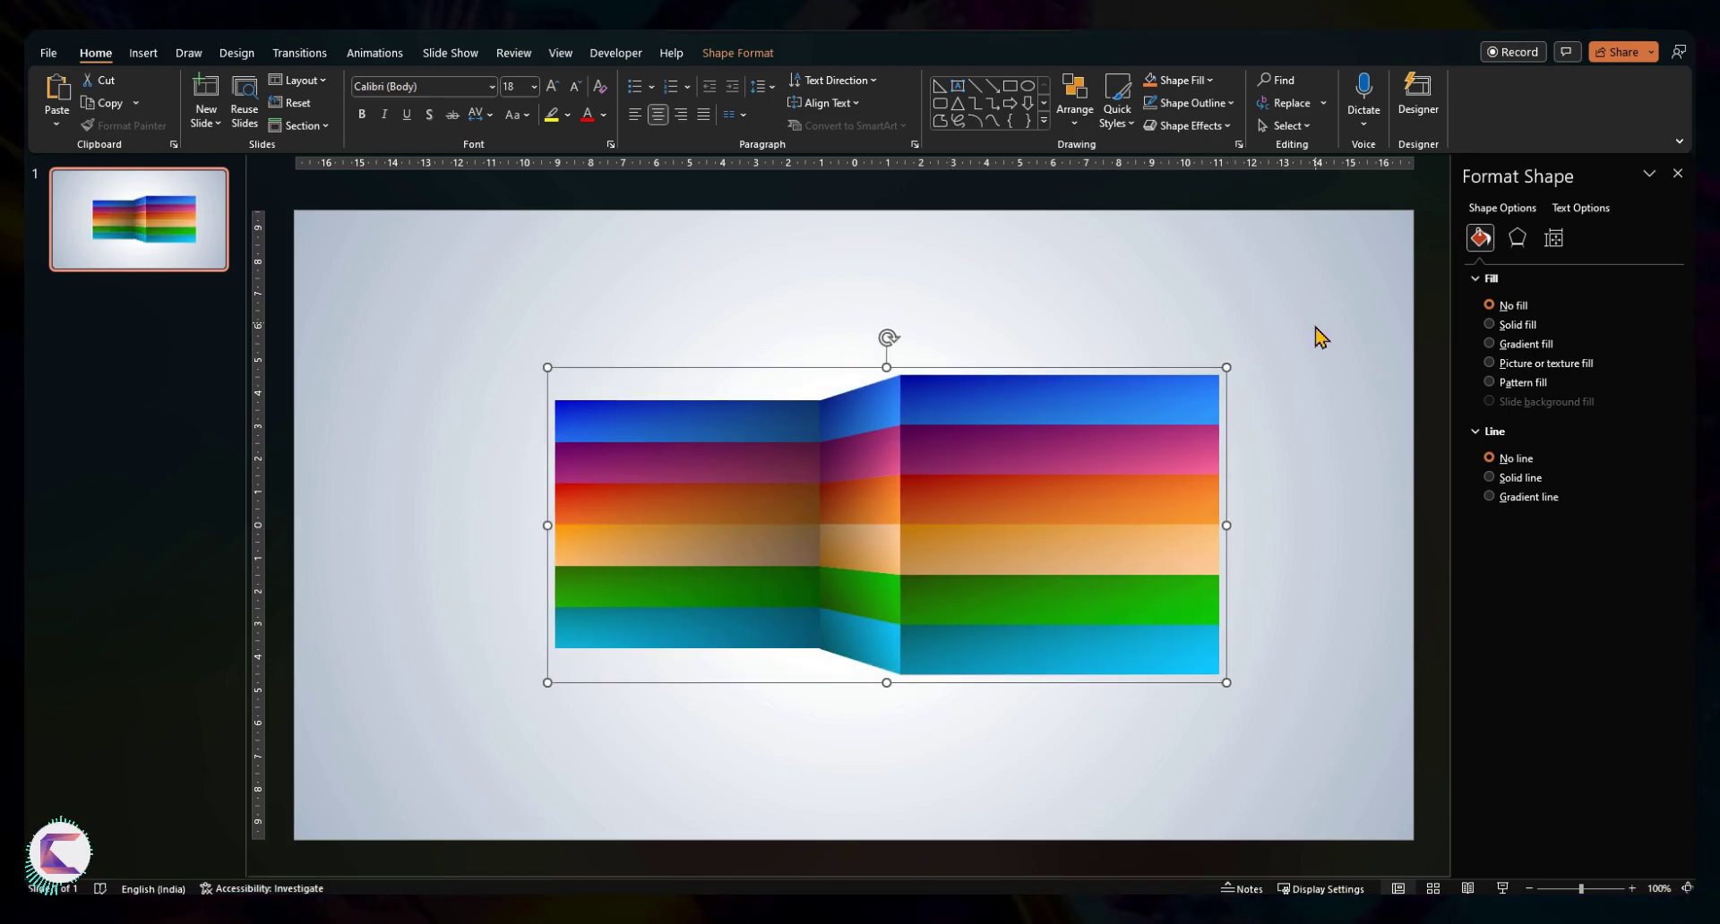
{"action": "right_click", "coordinate": [1011, 321]}
{"action": "left_click", "coordinate": [1074, 391]}
{"action": "left_click_drag", "start_coordinate": [871, 499], "coordinate": [858, 587]}
{"action": "left_click_drag", "start_coordinate": [858, 587], "coordinate": [870, 623]}
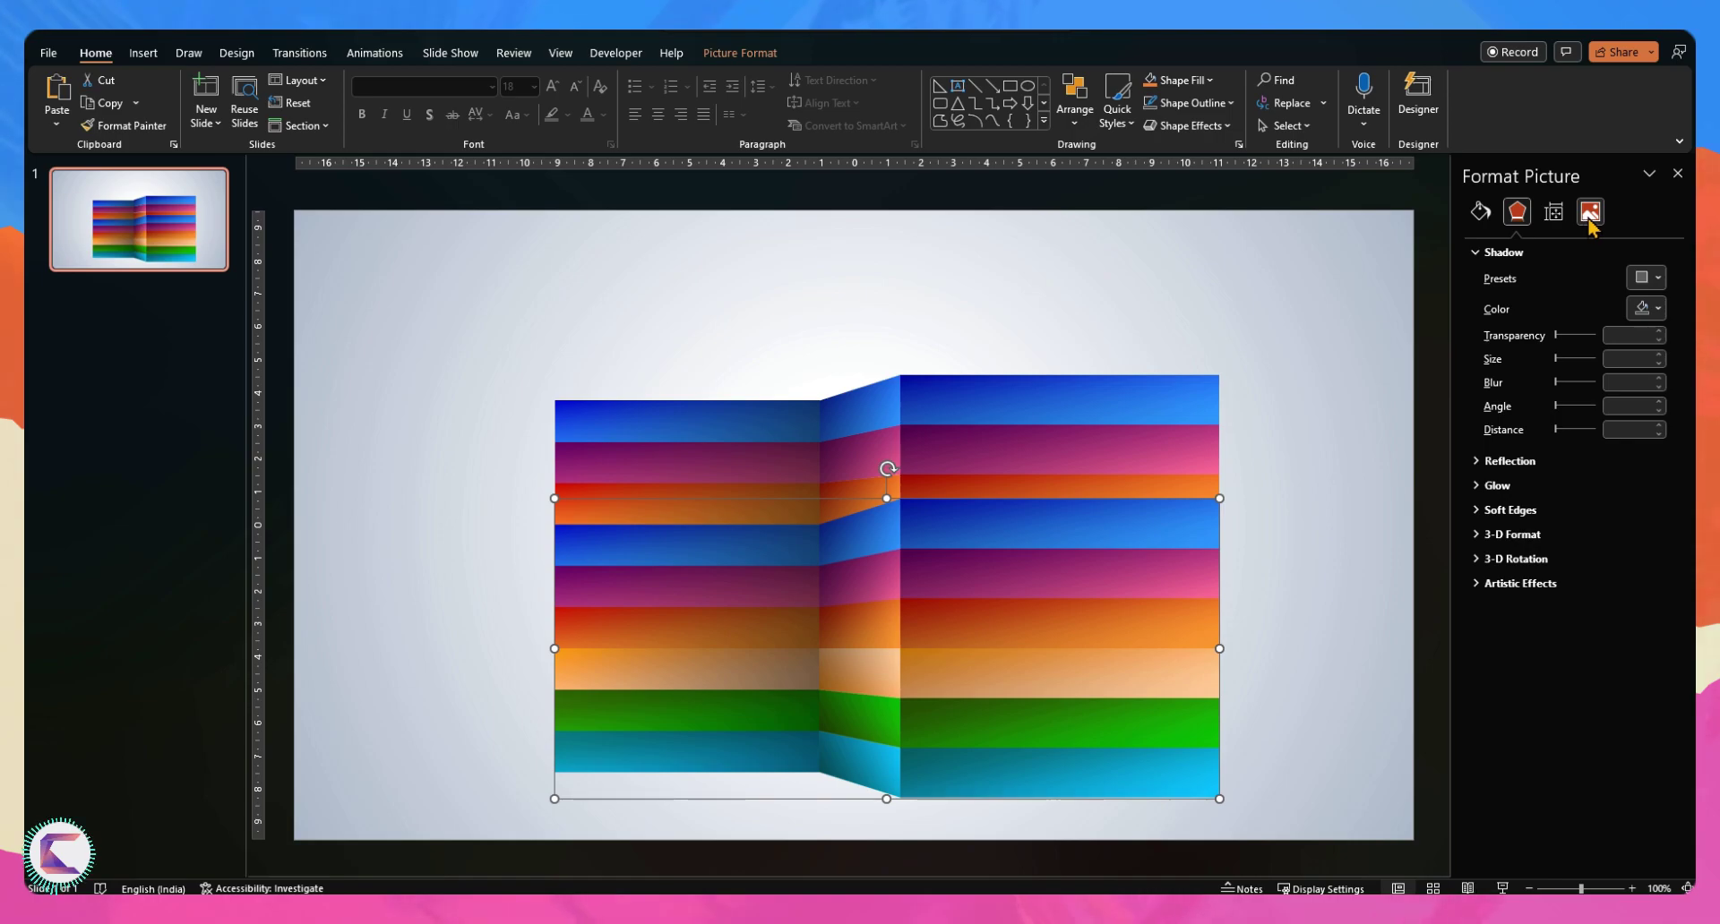
Set the picture copy's sharpness to -100% and transparency to 41%
{"action": "left_click", "coordinate": [1590, 211]}
{"action": "left_click", "coordinate": [1530, 252]}
{"action": "left_click_drag", "start_coordinate": [1566, 323], "coordinate": [1505, 324]}
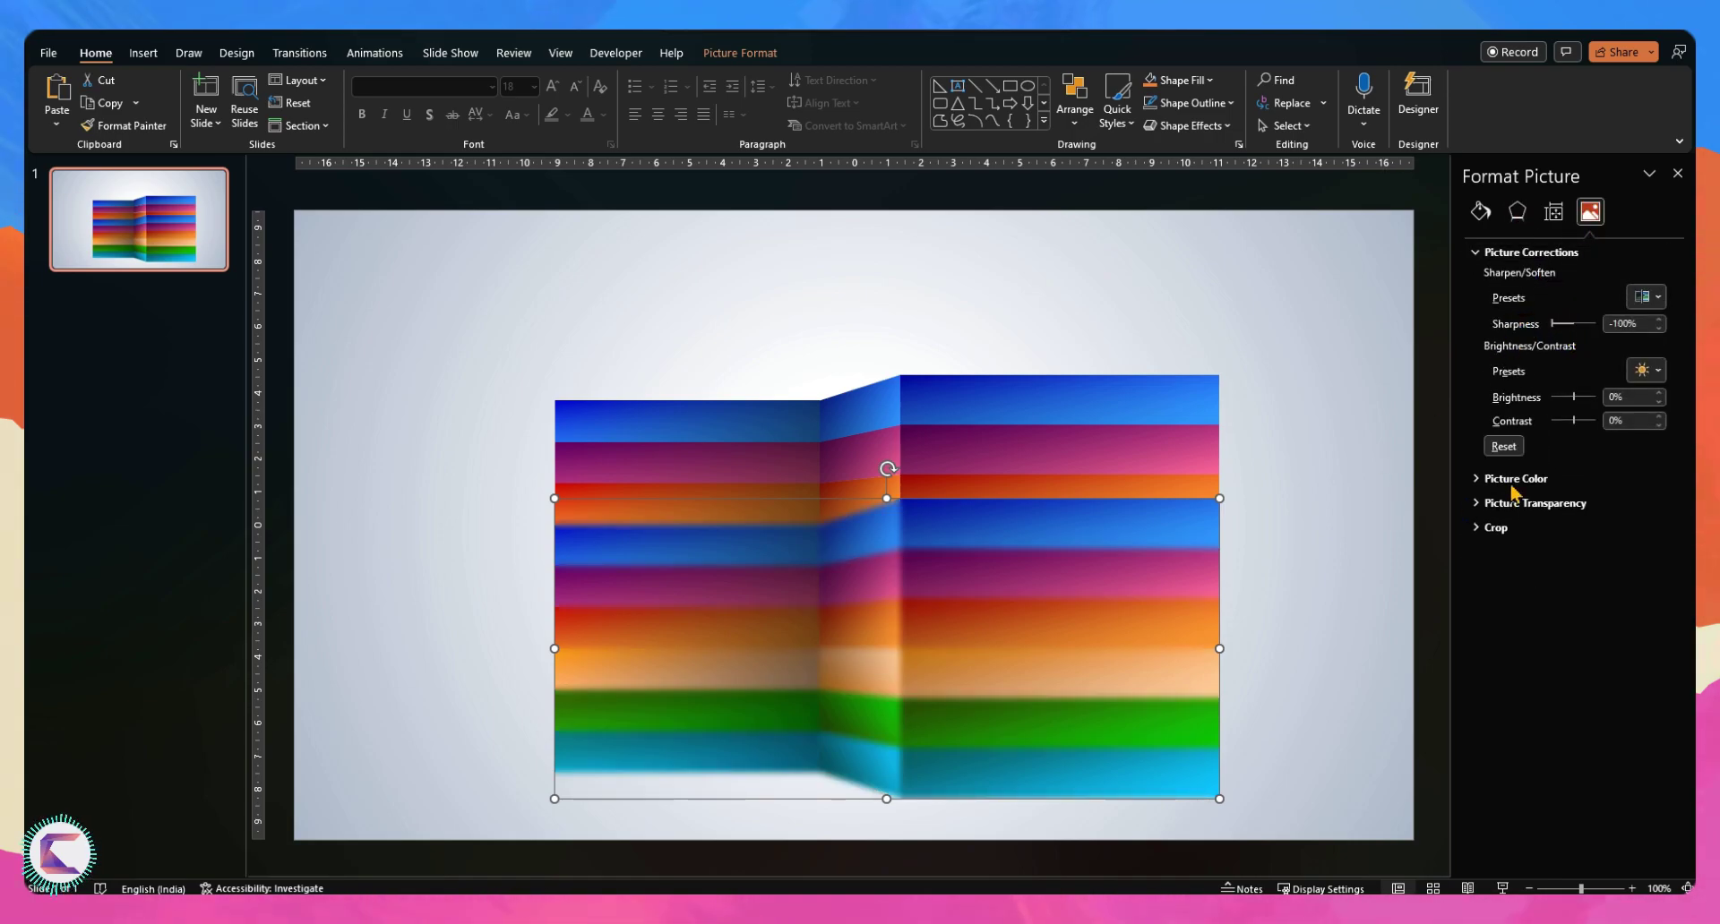
{"action": "left_click", "coordinate": [1534, 504]}
{"action": "left_click_drag", "start_coordinate": [1558, 557], "coordinate": [1573, 558]}
Send the blurred copy to back, fade it to about 70%, and position it just below the ribbon
{"action": "left_click_drag", "start_coordinate": [1082, 684], "coordinate": [1096, 689]}
{"action": "right_click", "coordinate": [1095, 687]}
{"action": "left_click", "coordinate": [1177, 489]}
{"action": "left_click_drag", "start_coordinate": [1179, 783], "coordinate": [1172, 662]}
{"action": "left_click_drag", "start_coordinate": [1572, 555], "coordinate": [1583, 556]}
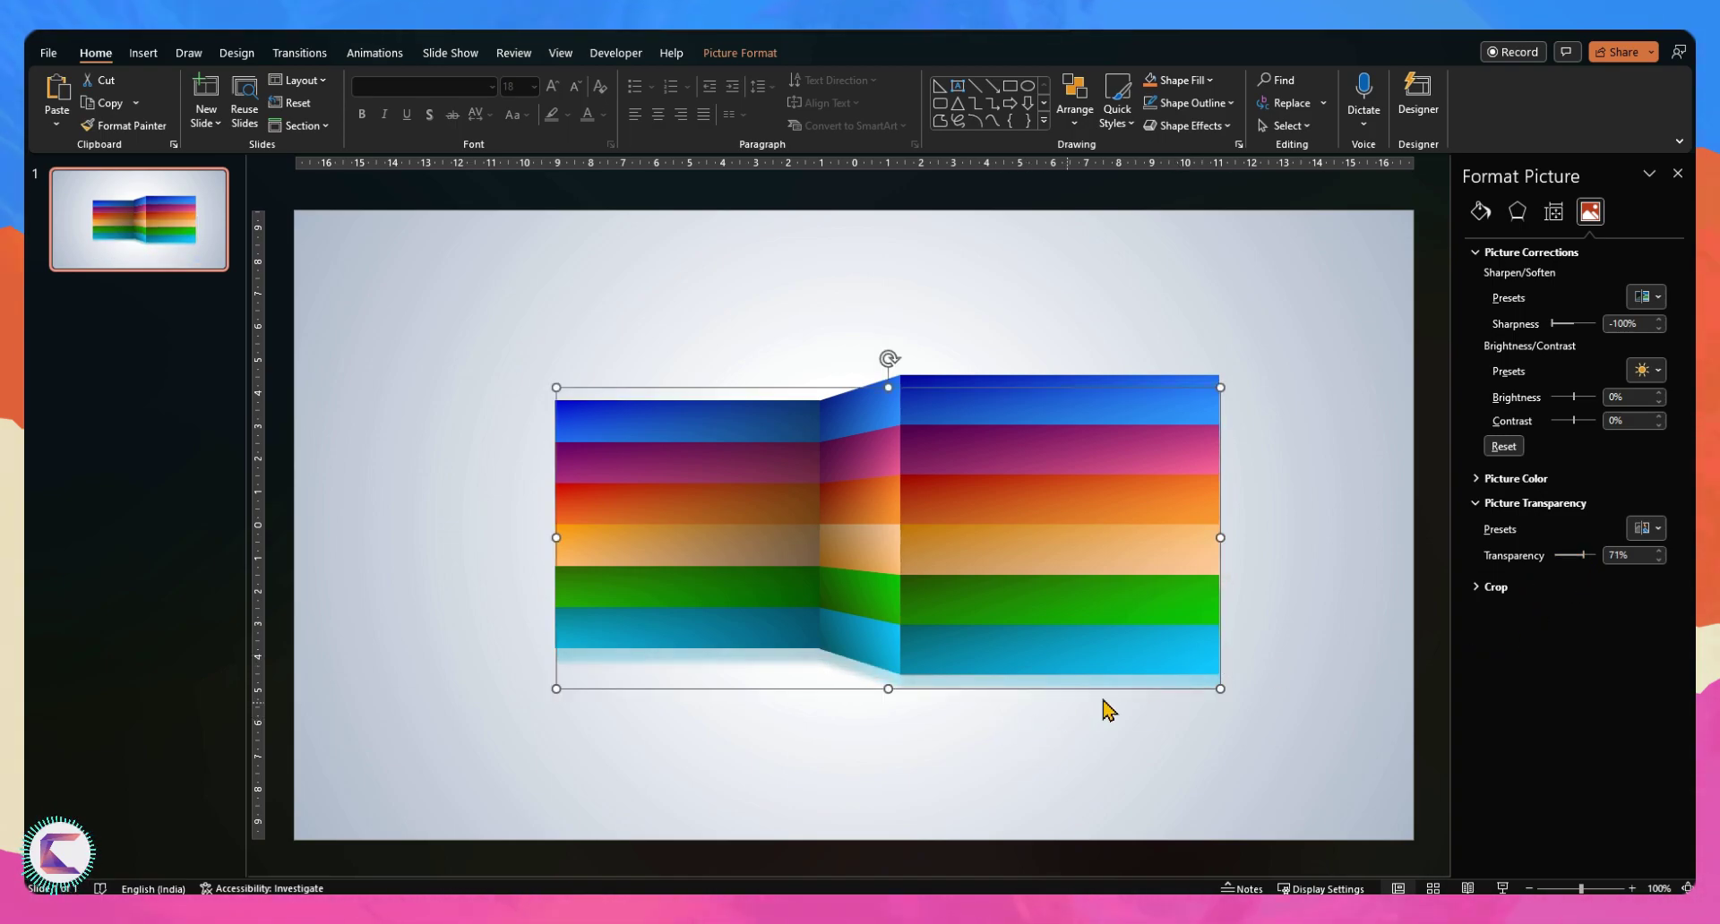
{"action": "mouse_move", "coordinate": [1186, 687]}
{"action": "left_mouse_down"}
{"action": "mouse_move", "coordinate": [1191, 741]}
{"action": "mouse_move", "coordinate": [1185, 693]}
{"action": "left_mouse_up"}
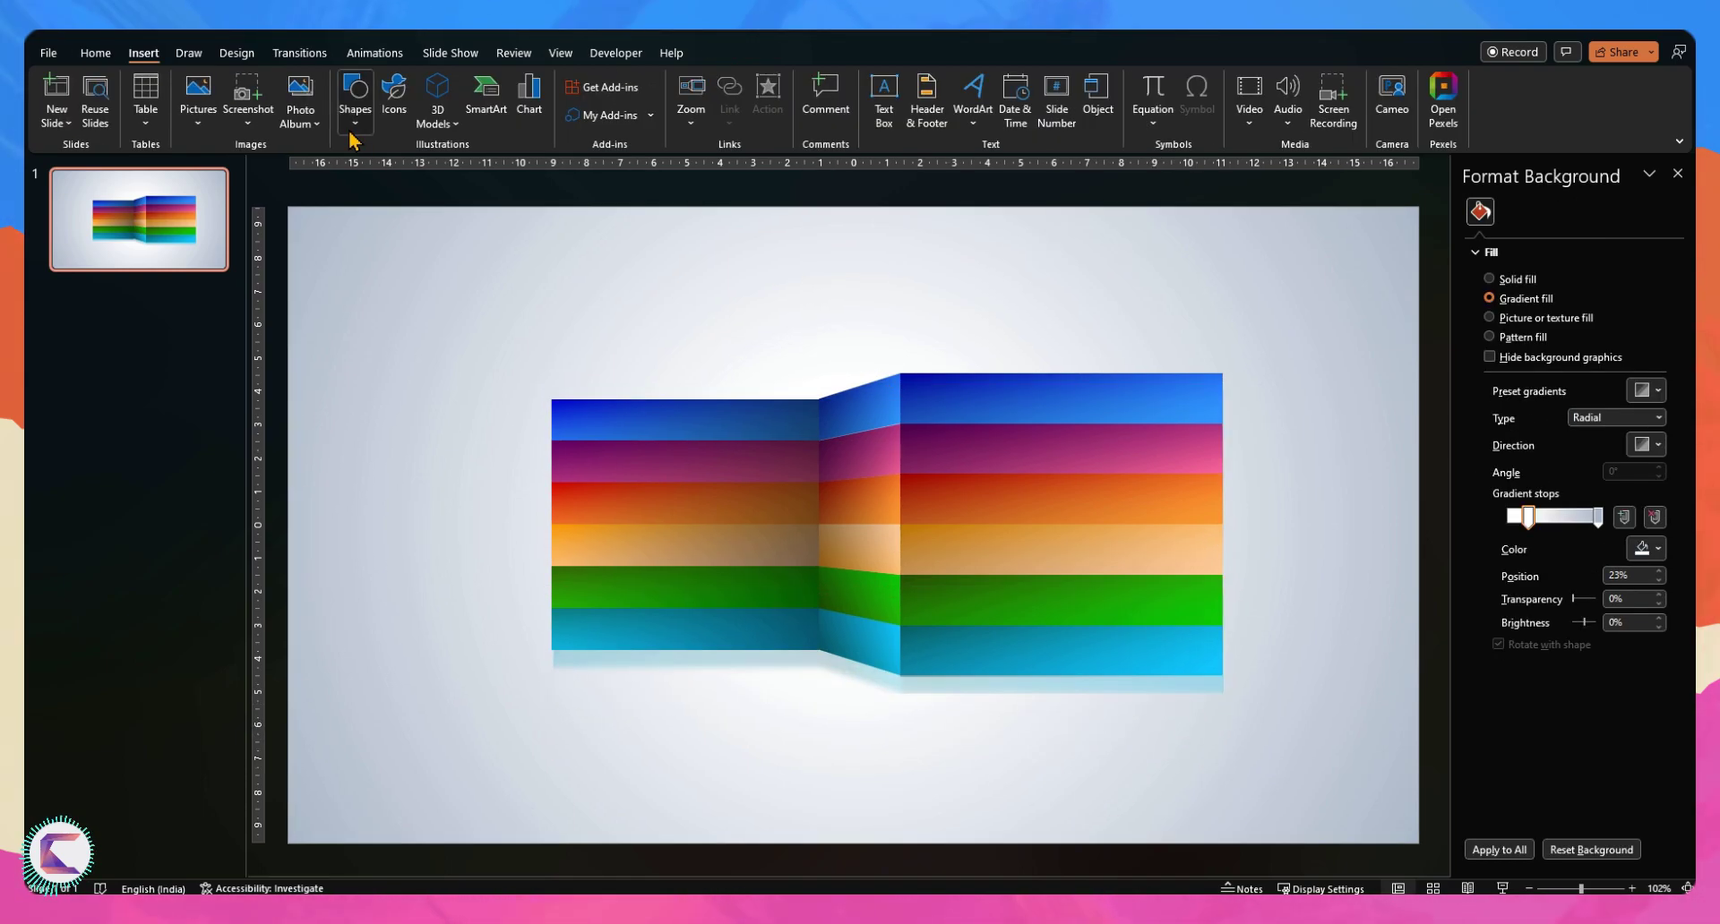
Draw a small white circle at the right end of the top band
{"action": "left_click", "coordinate": [355, 126]}
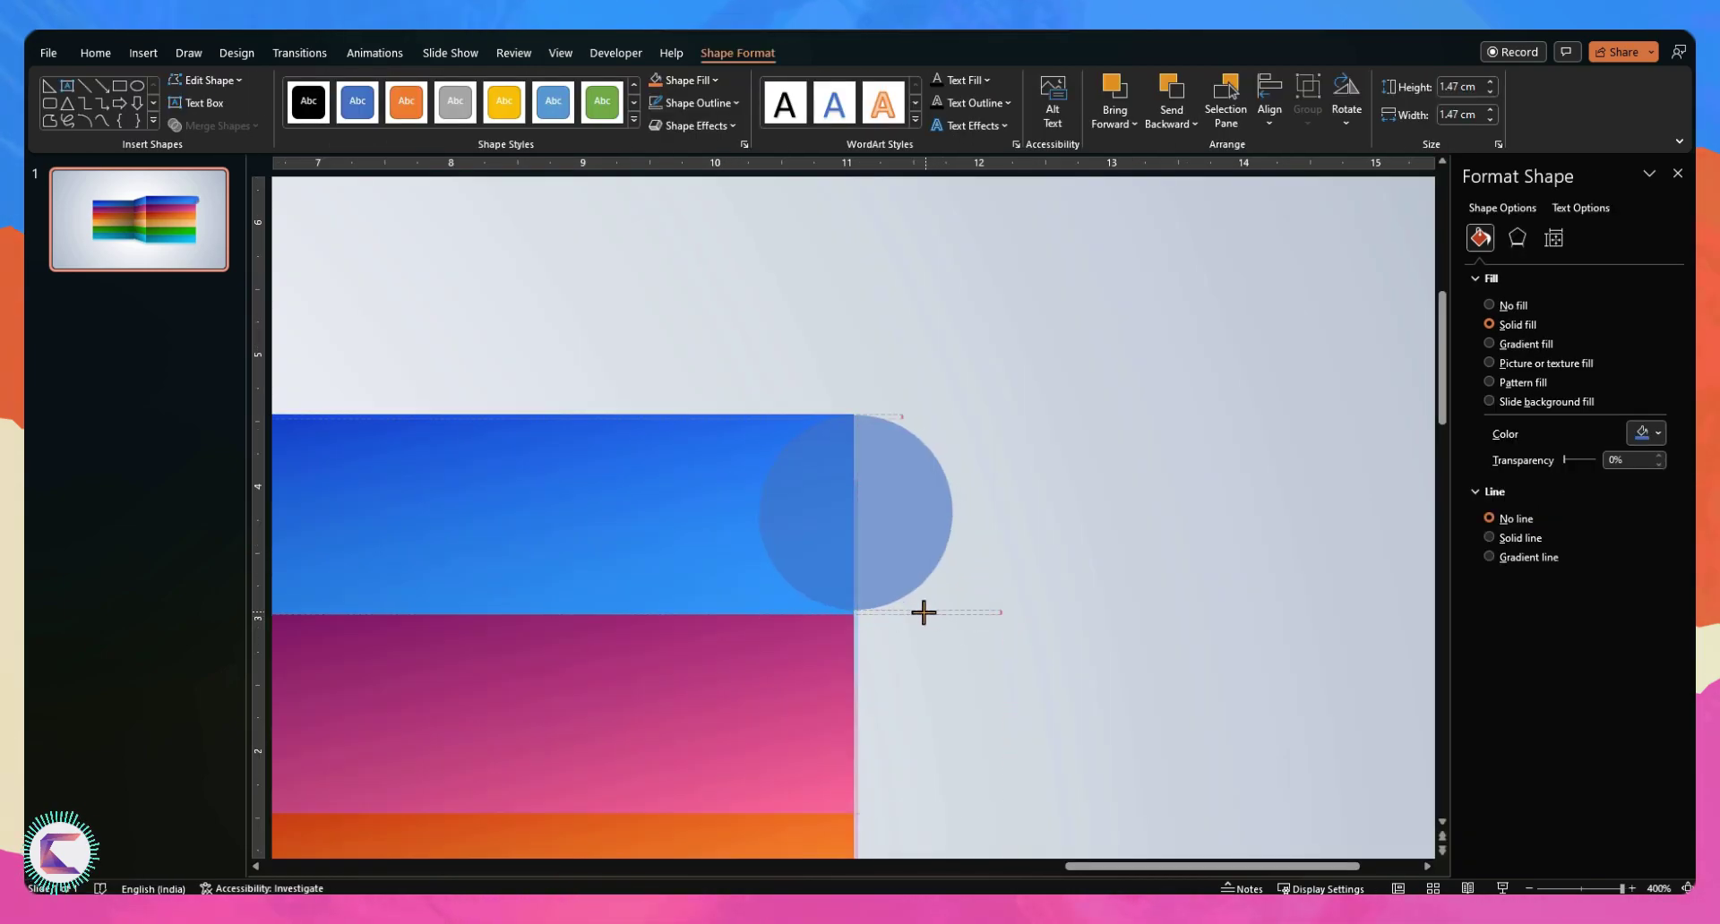
{"action": "left_click_drag", "start_coordinate": [923, 613], "coordinate": [922, 606]}
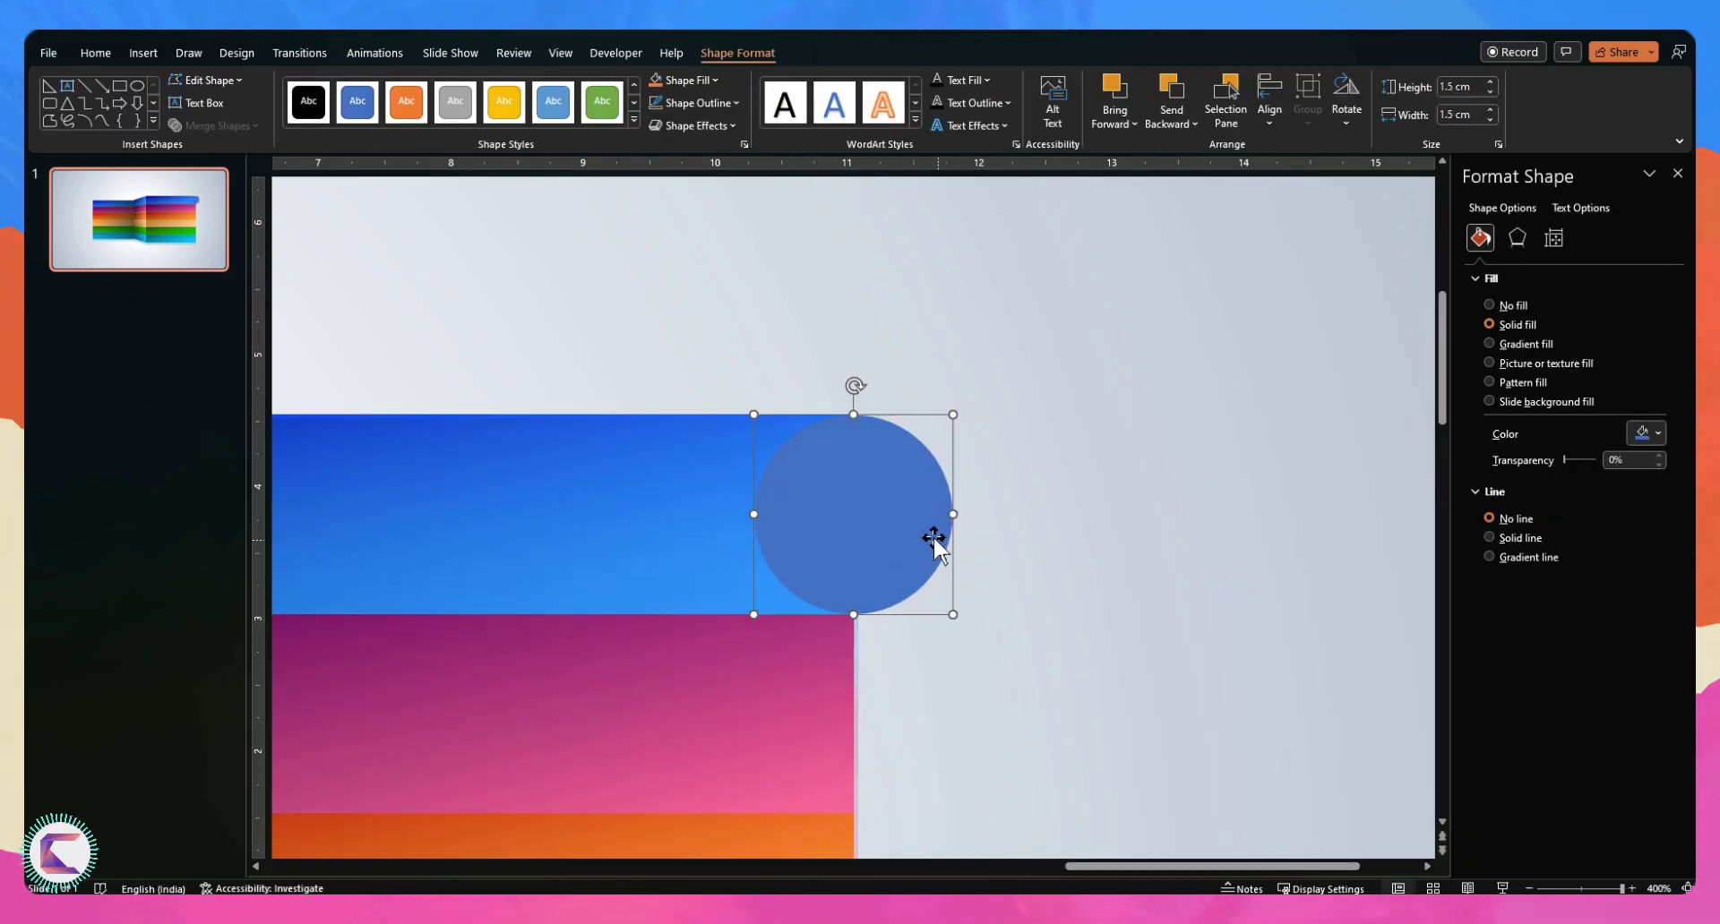
{"action": "scroll", "coordinate": [875, 534], "scroll_direction": "down", "scroll_amount": 5, "text": "ctrl"}
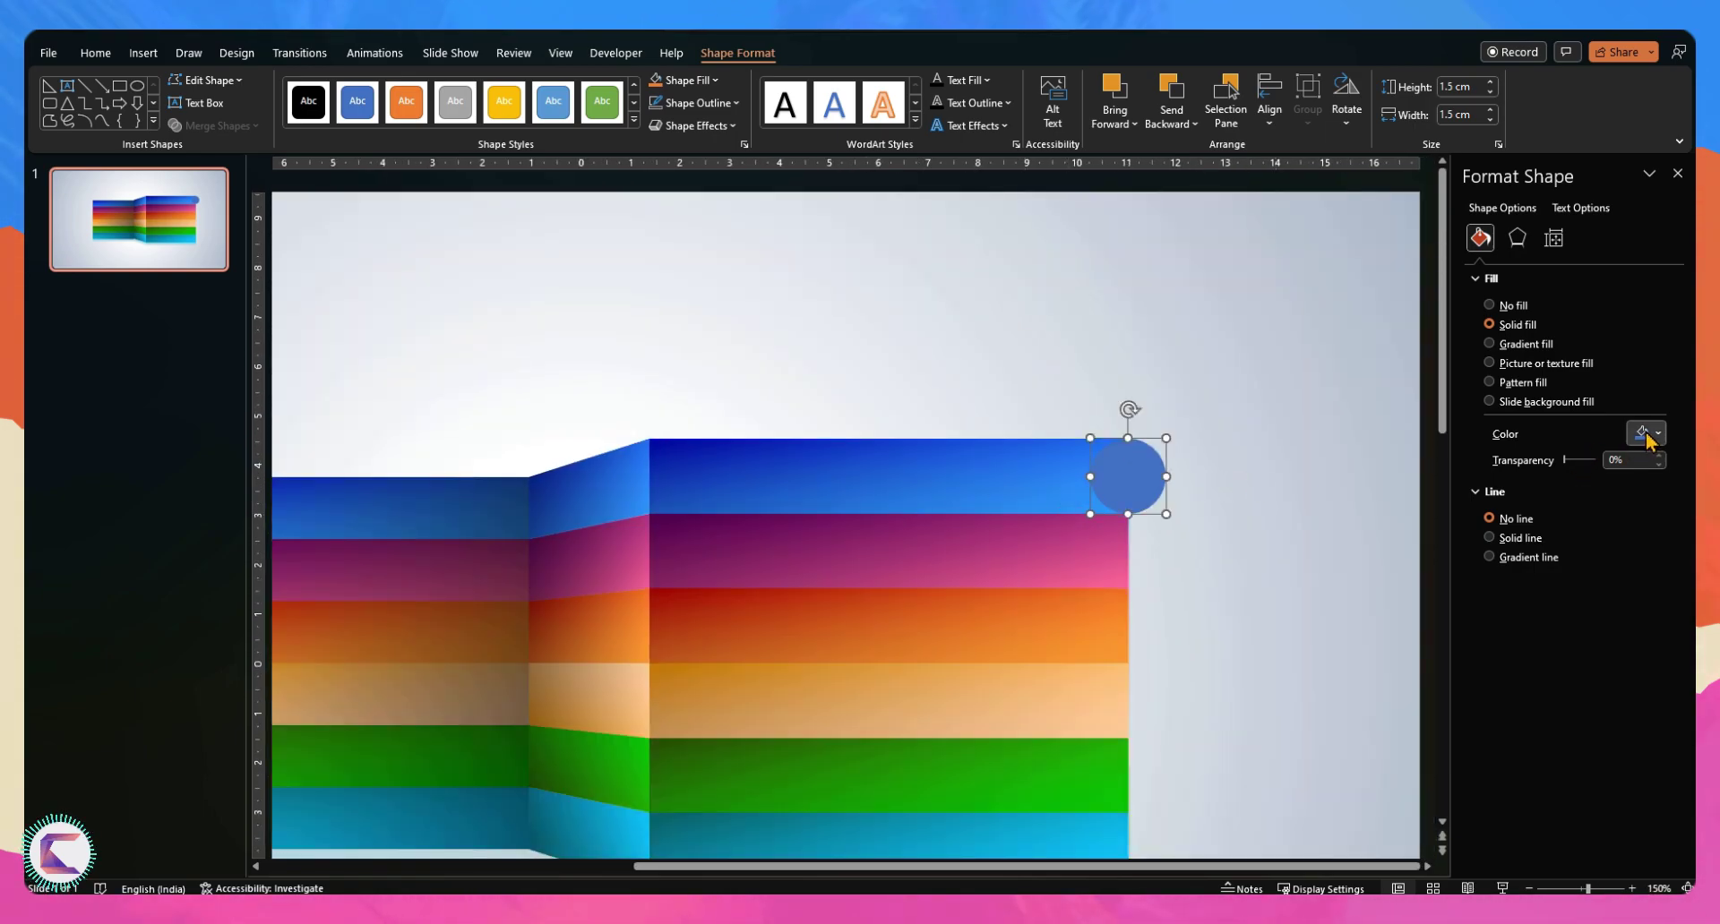
{"action": "left_click", "coordinate": [1652, 436]}
{"action": "left_click", "coordinate": [1555, 456]}
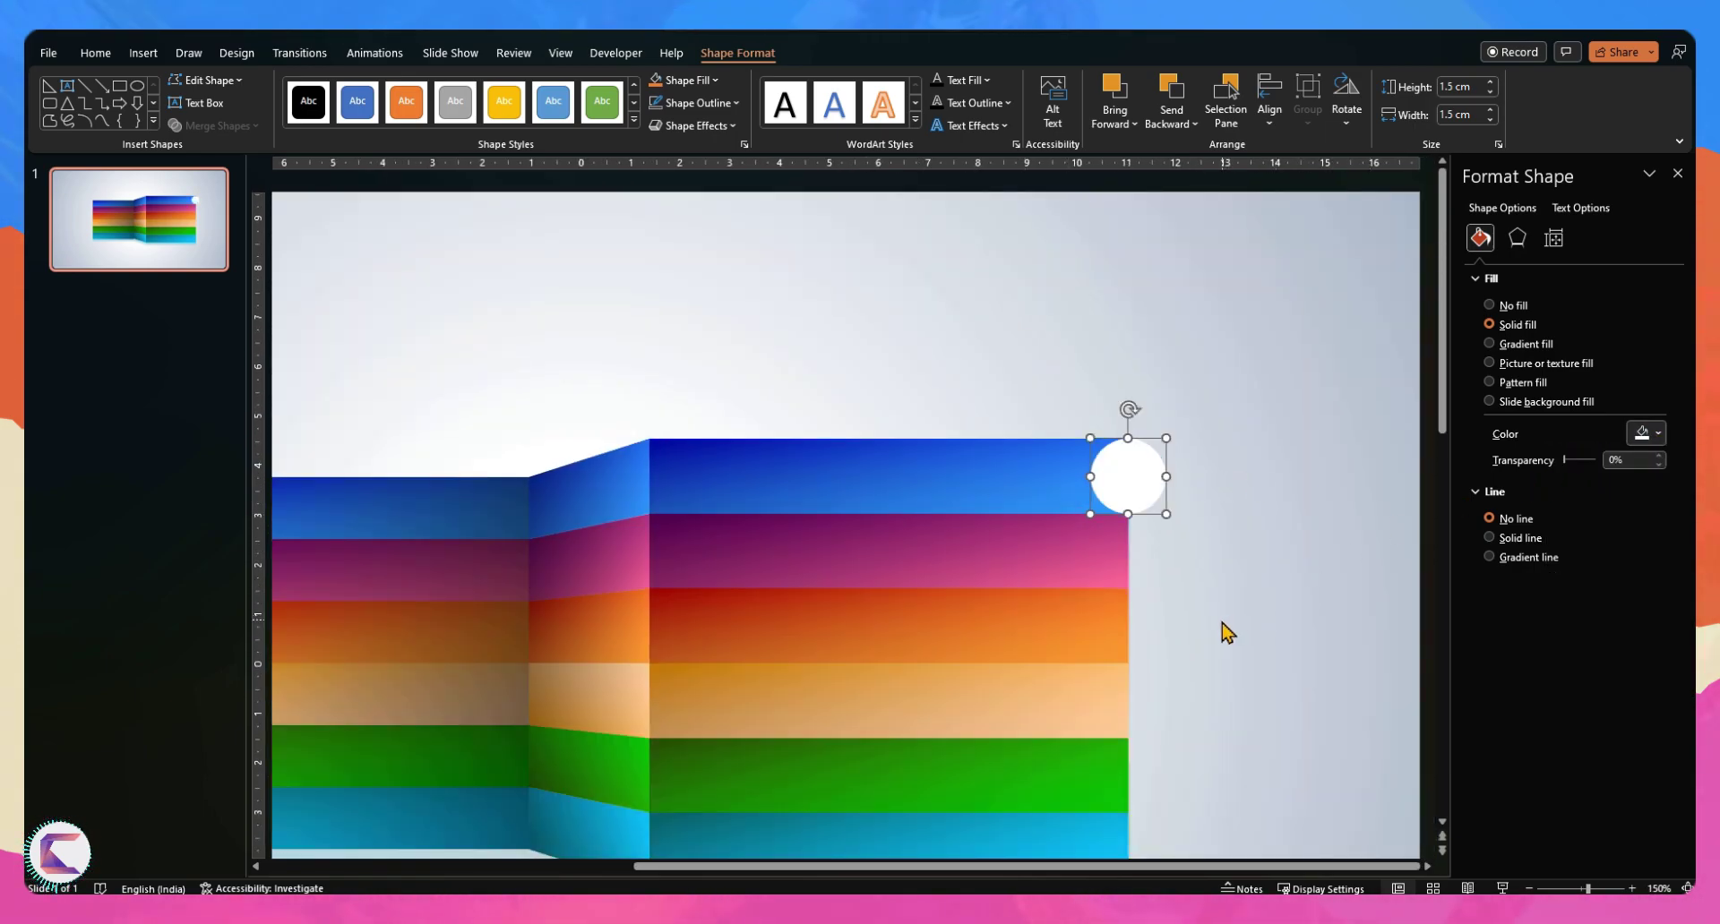
{"action": "left_click", "coordinate": [1141, 610]}
{"action": "scroll", "coordinate": [1217, 545], "scroll_direction": "down", "scroll_amount": 3, "text": "ctrl"}
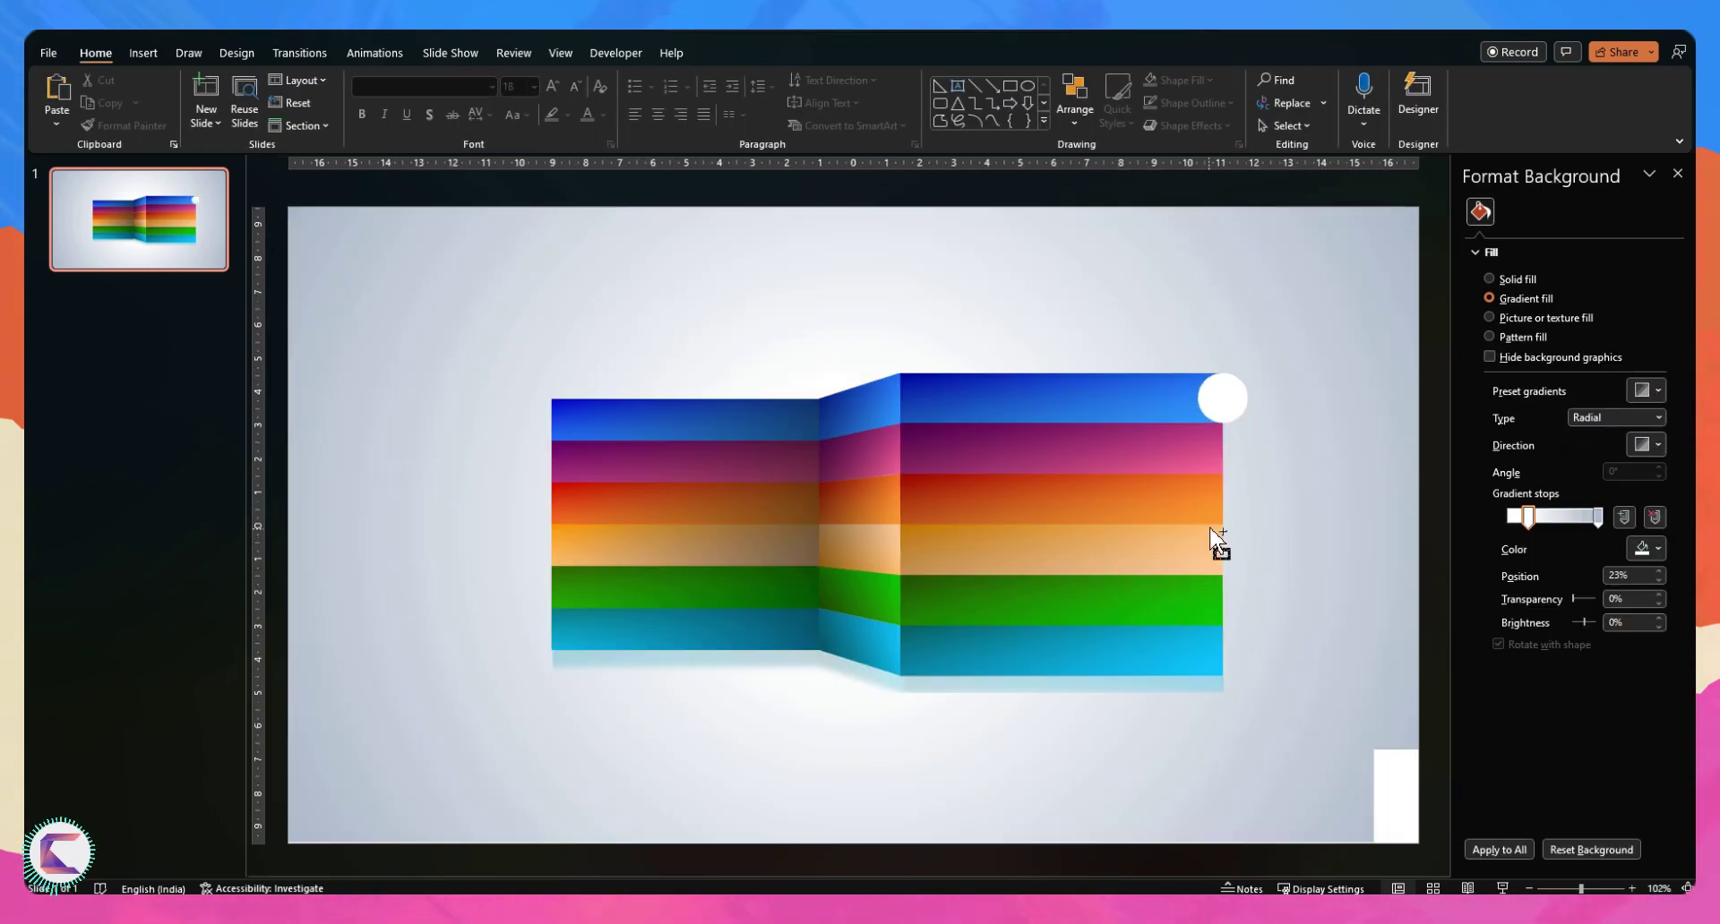
{"action": "left_click", "coordinate": [1231, 407]}
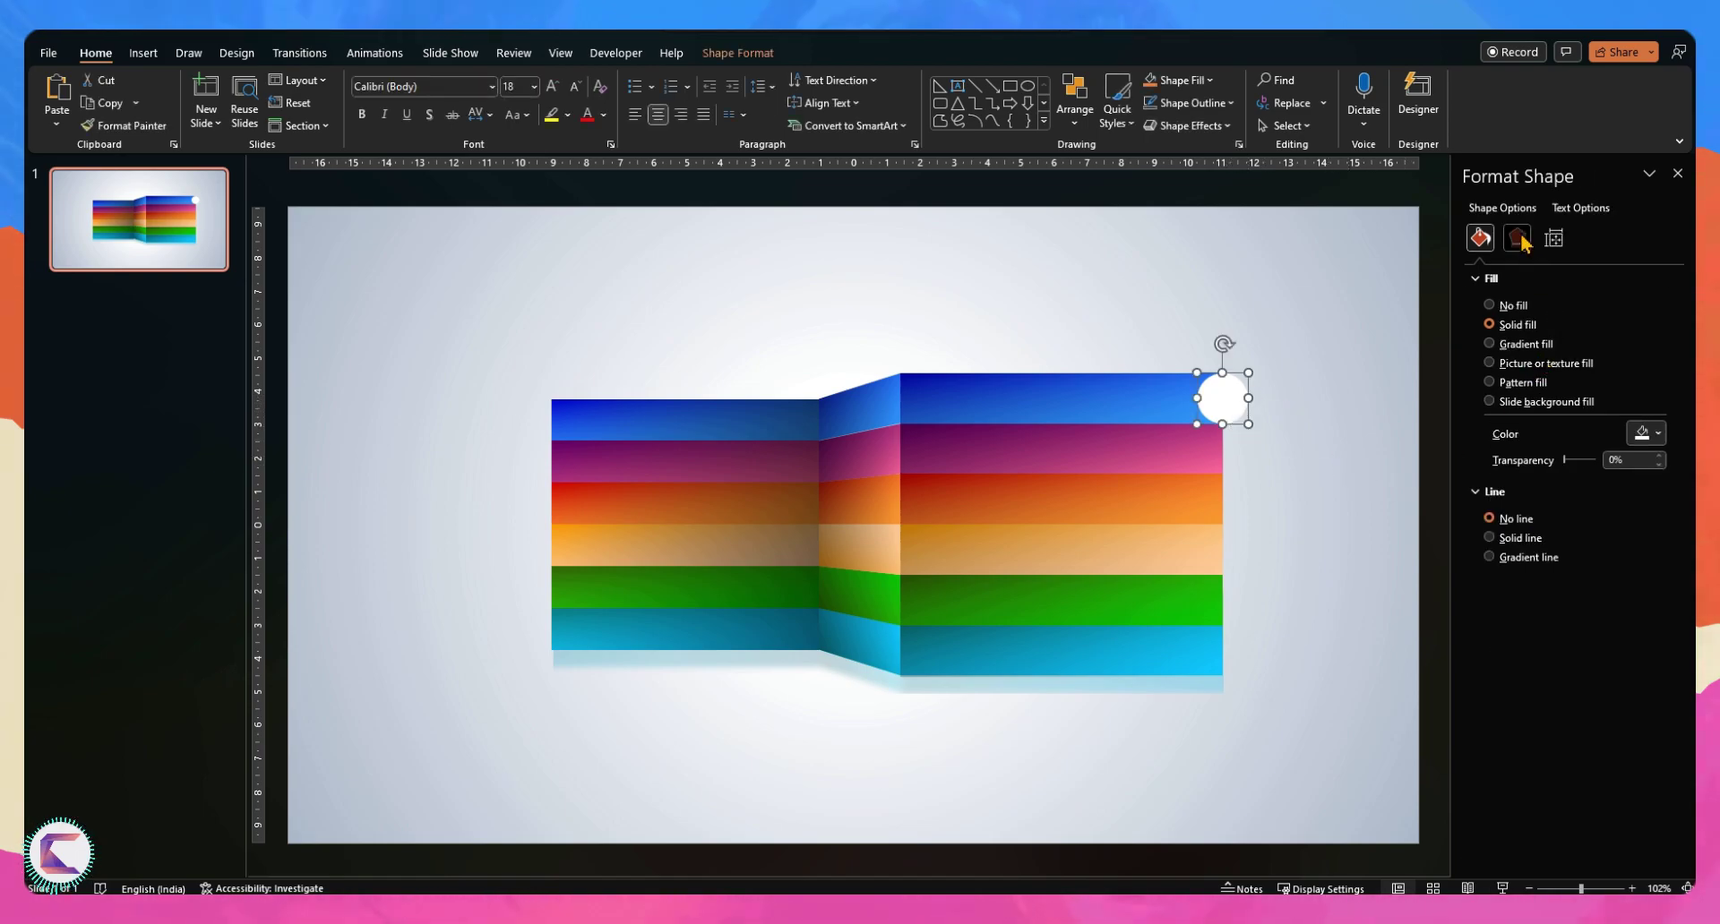
Apply a soft outer drop shadow preset to the white circle
{"action": "left_click", "coordinate": [1516, 238]}
{"action": "left_click", "coordinate": [1646, 304]}
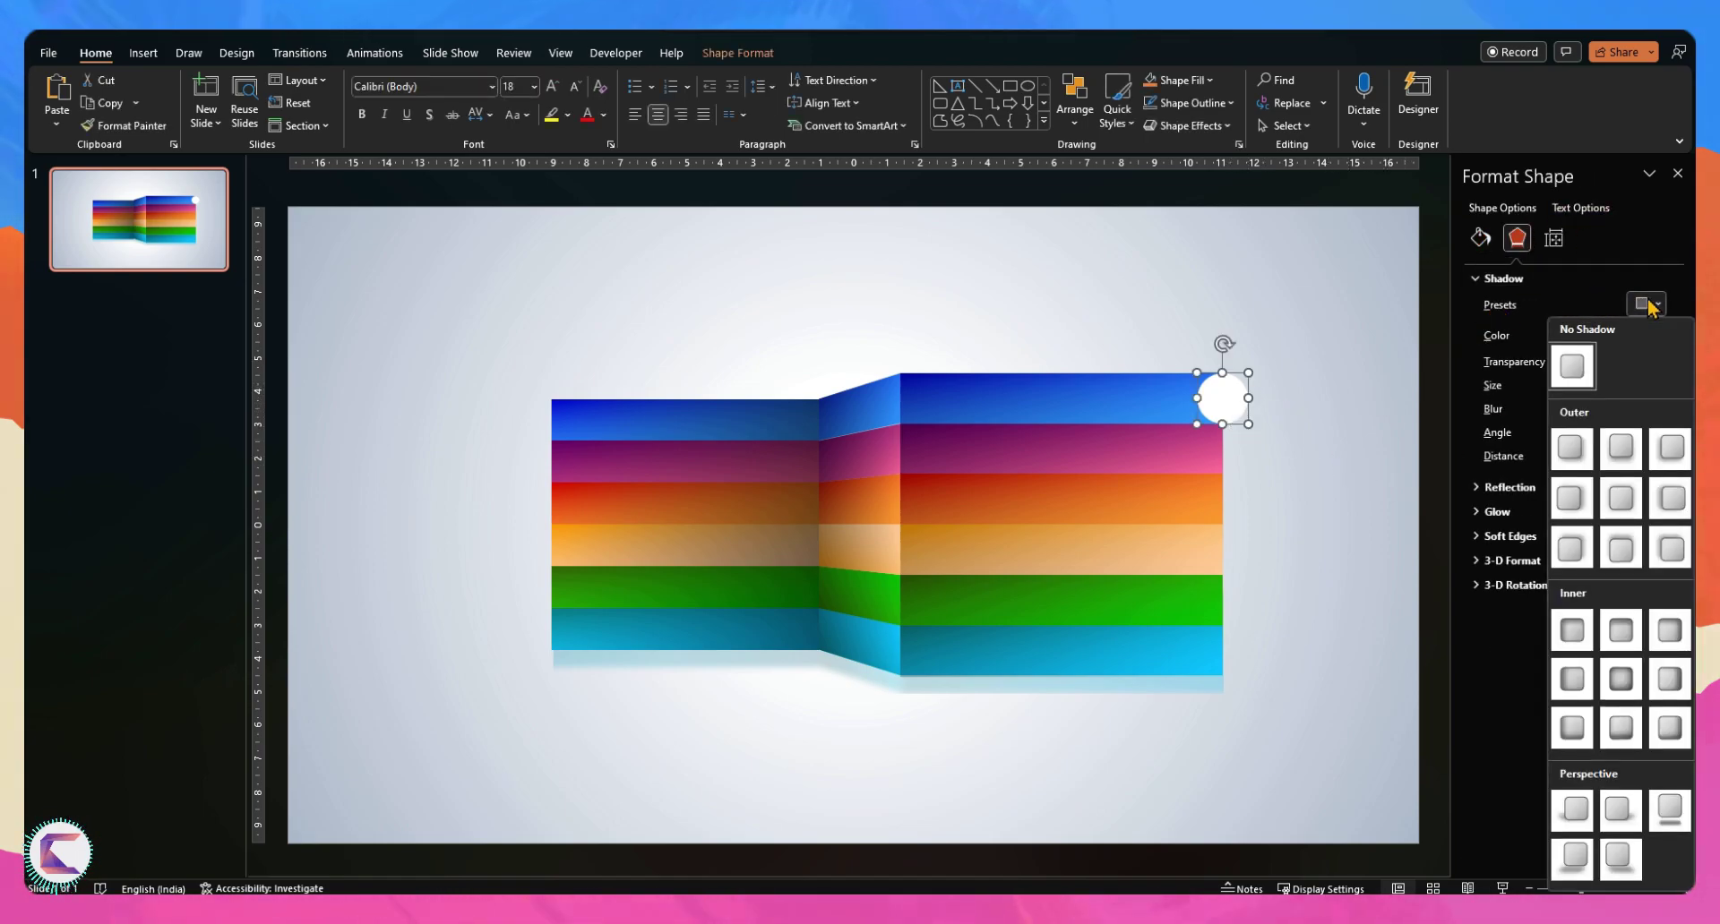
{"action": "left_click", "coordinate": [1574, 447]}
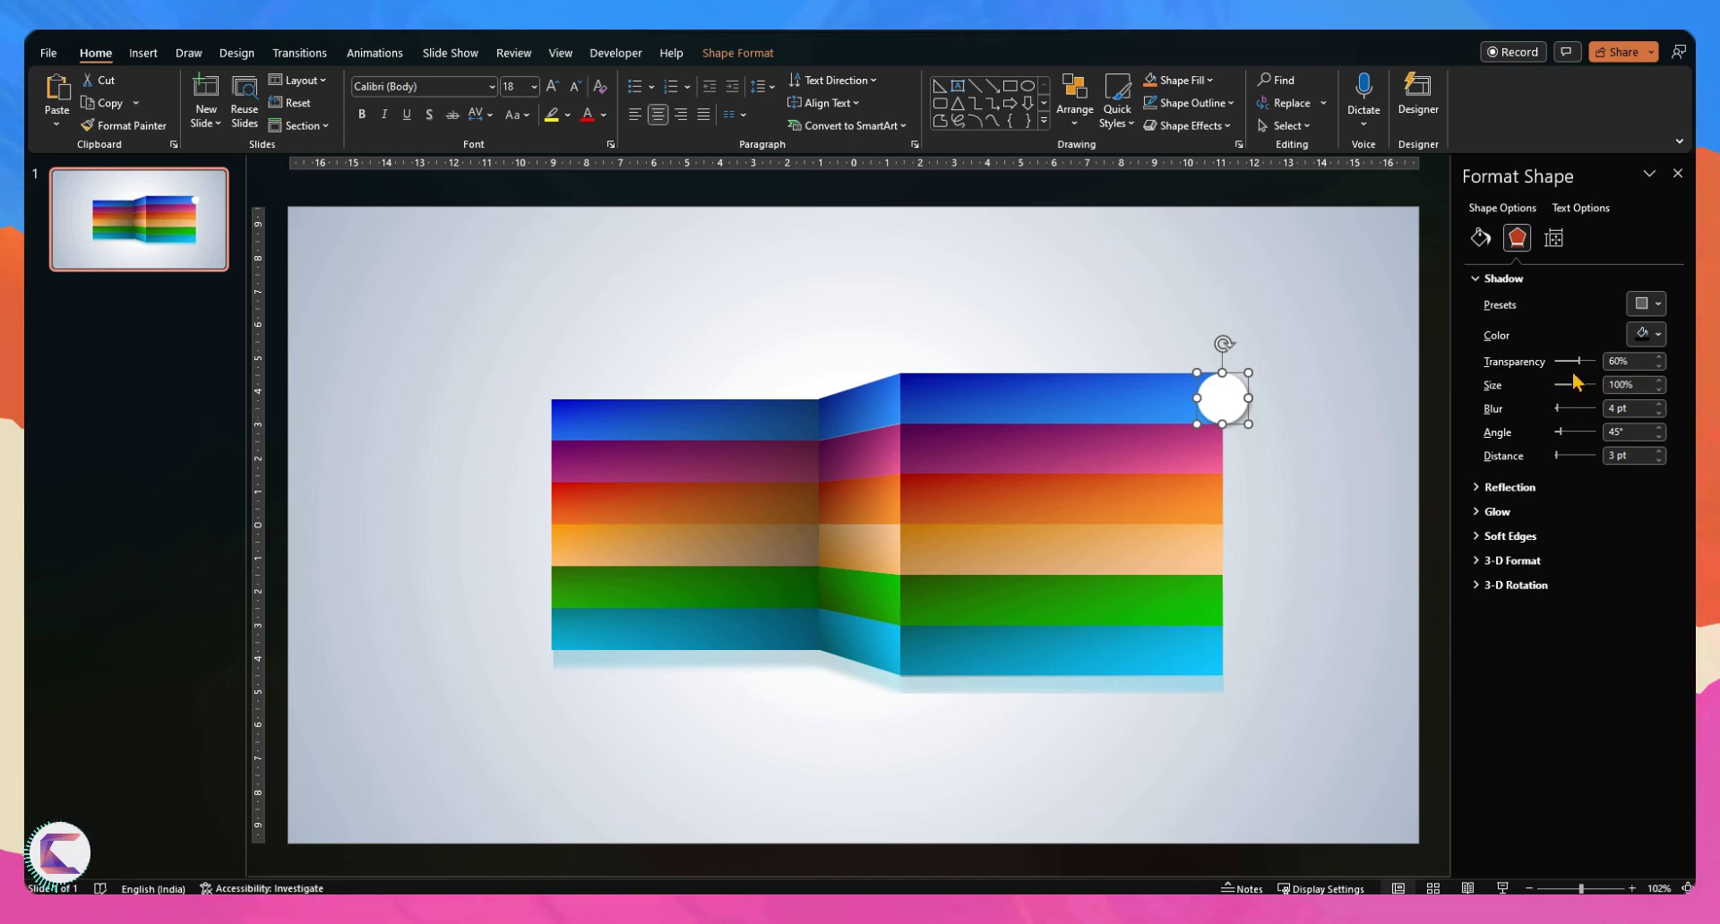
{"action": "left_click", "coordinate": [1397, 511]}
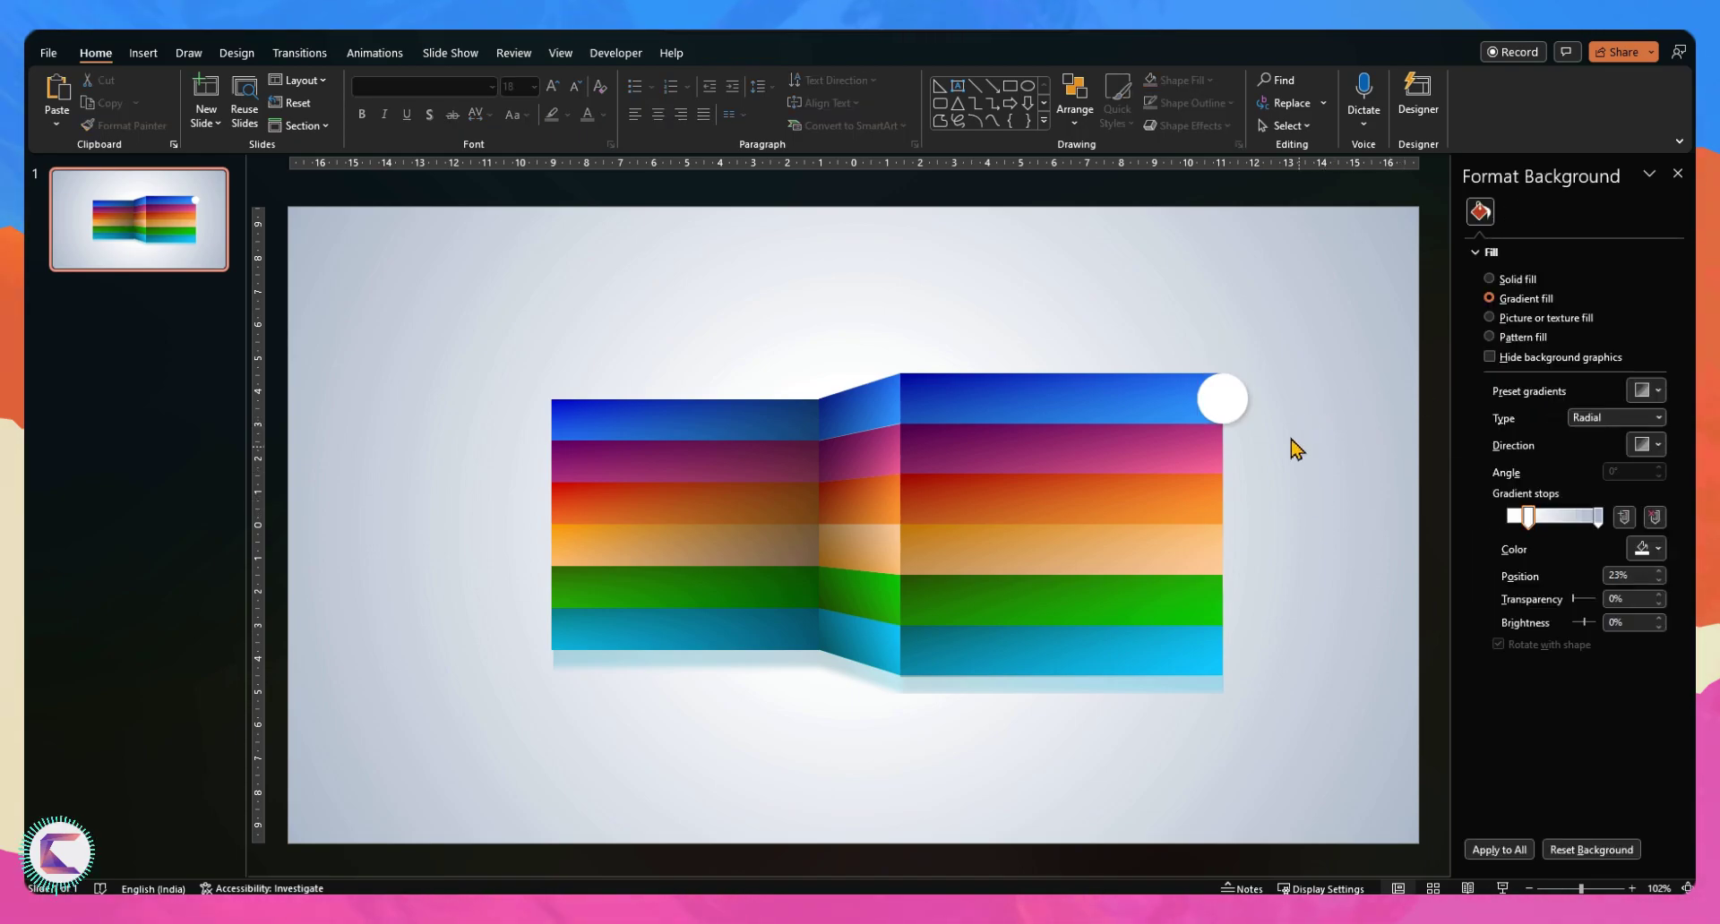
{"action": "left_click", "coordinate": [1223, 397]}
Copy the circle down onto the purple band and repeat for the remaining bands
{"action": "left_click_drag", "start_coordinate": [1226, 397], "coordinate": [1228, 448]}
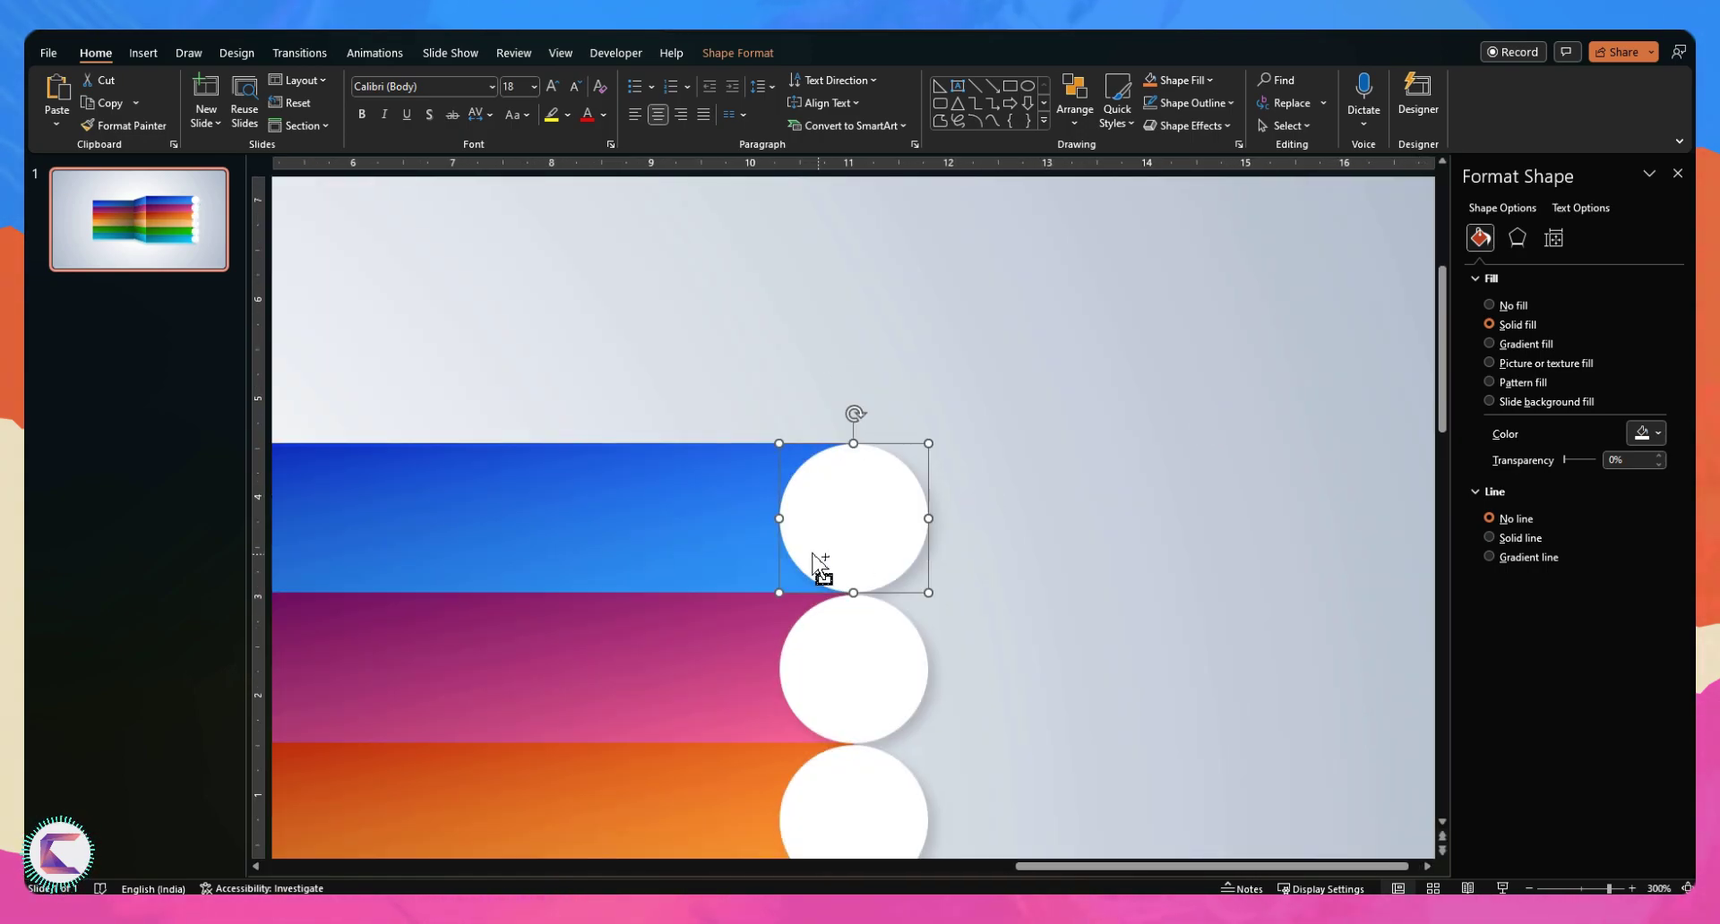
{"action": "scroll", "coordinate": [814, 522], "scroll_direction": "up", "scroll_amount": 2}
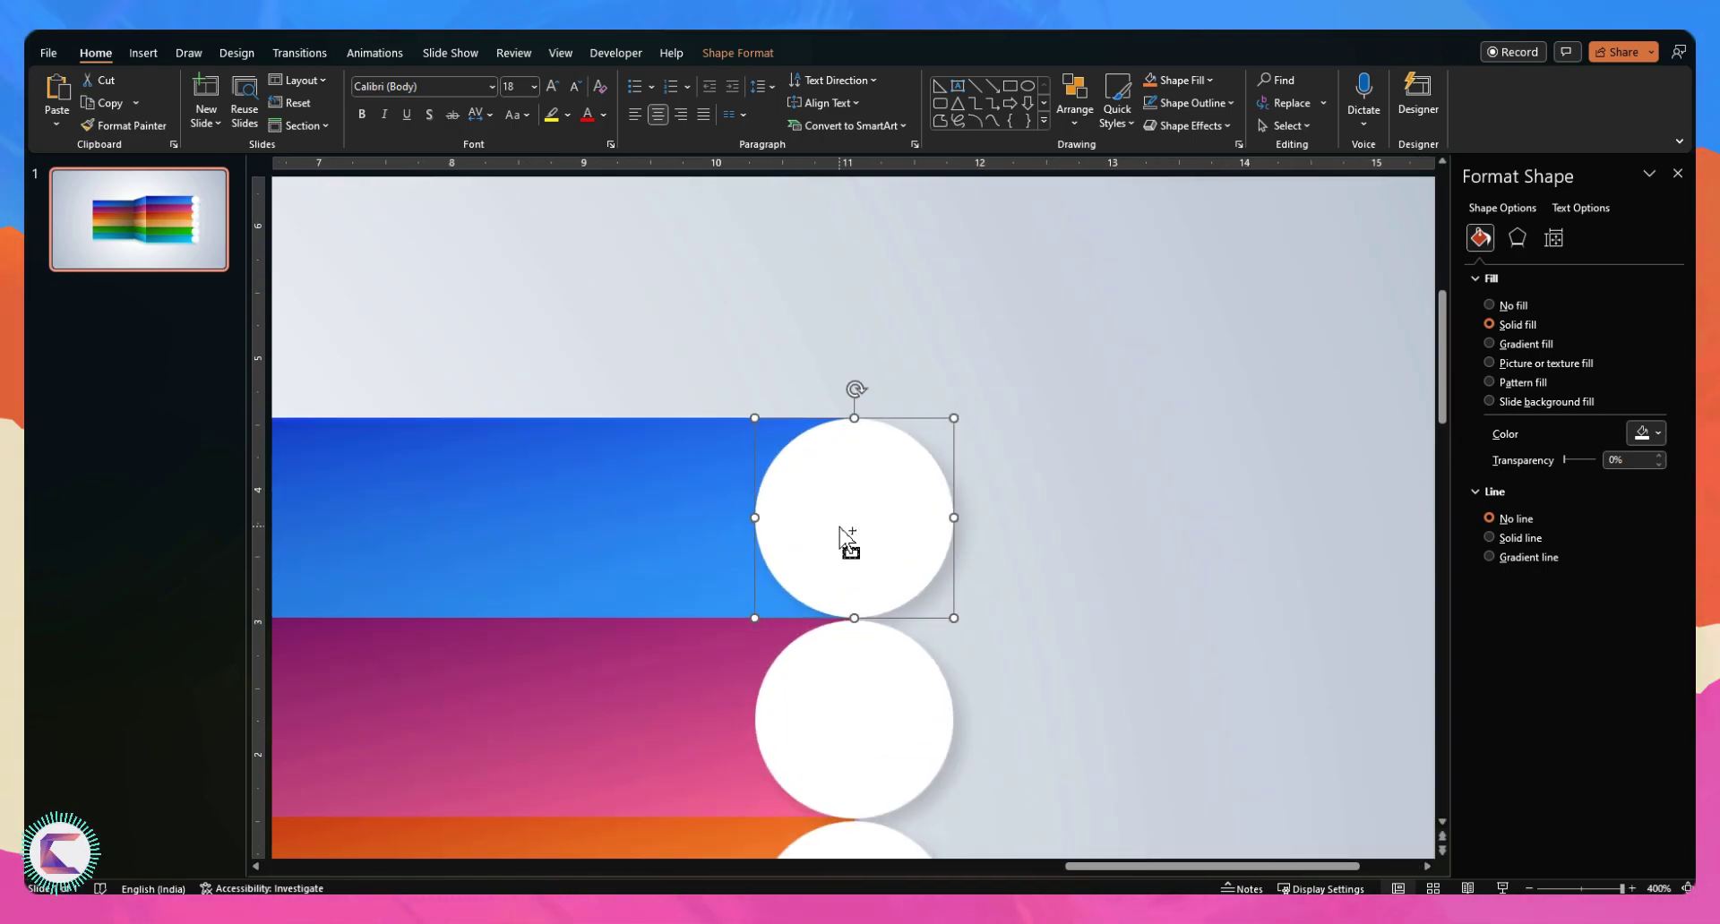
{"action": "mouse_move", "coordinate": [882, 543]}
{"action": "left_mouse_down"}
{"action": "mouse_move", "coordinate": [883, 519]}
{"action": "mouse_move", "coordinate": [864, 522]}
{"action": "mouse_move", "coordinate": [901, 551]}
{"action": "left_mouse_up"}
{"action": "left_click_drag", "start_coordinate": [961, 619], "coordinate": [933, 603]}
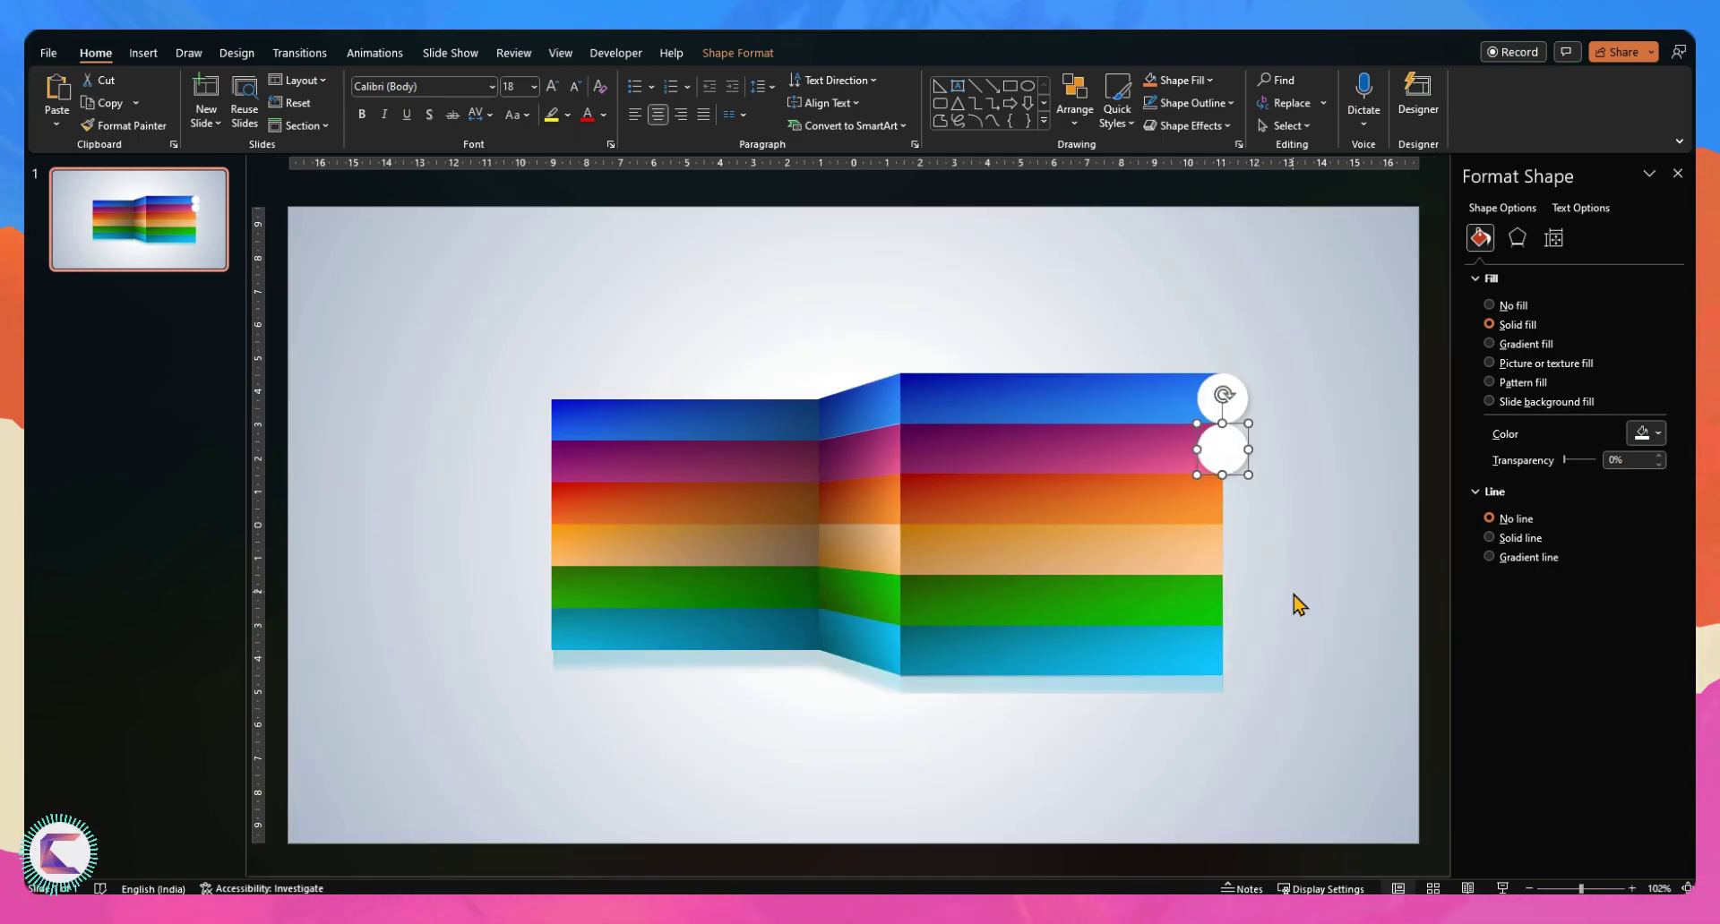
{"action": "key", "text": "ctrl+d"}
{"action": "key", "text": "ctrl+d"}
{"action": "key", "text": "ctrl+d"}
{"action": "key", "text": "ctrl+d"}
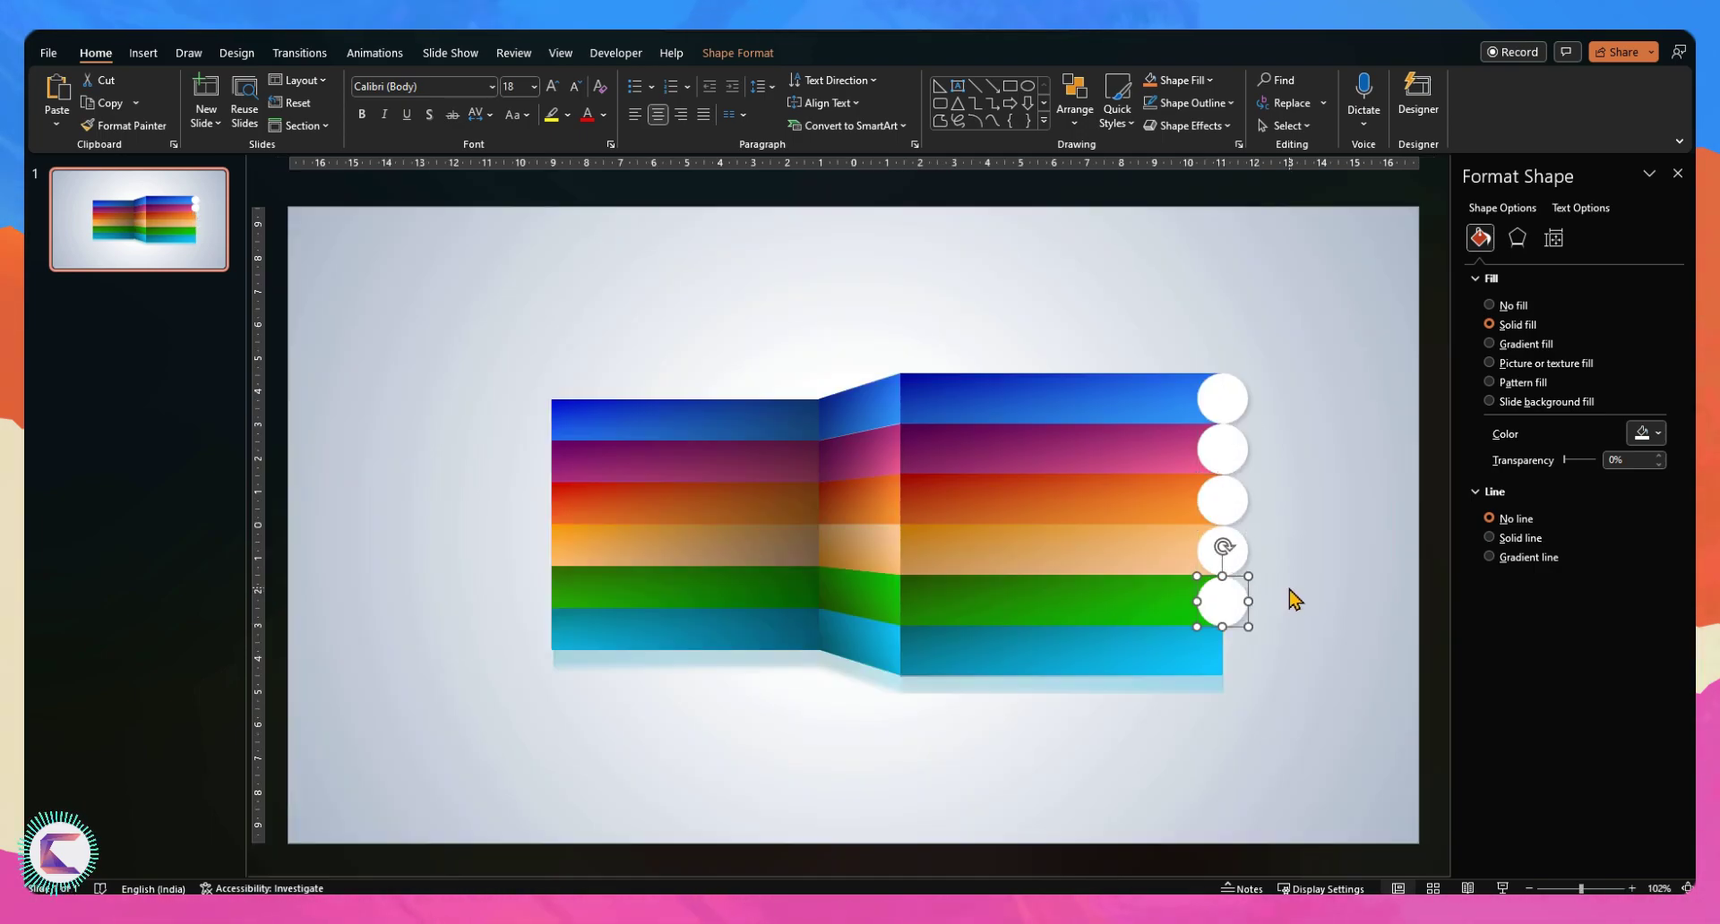
{"action": "left_click", "coordinate": [1310, 636]}
Draw a rounded rectangle over the left end of the bands with no outline and blue-grey fill
{"action": "left_click", "coordinate": [143, 53]}
{"action": "left_click", "coordinate": [355, 99]}
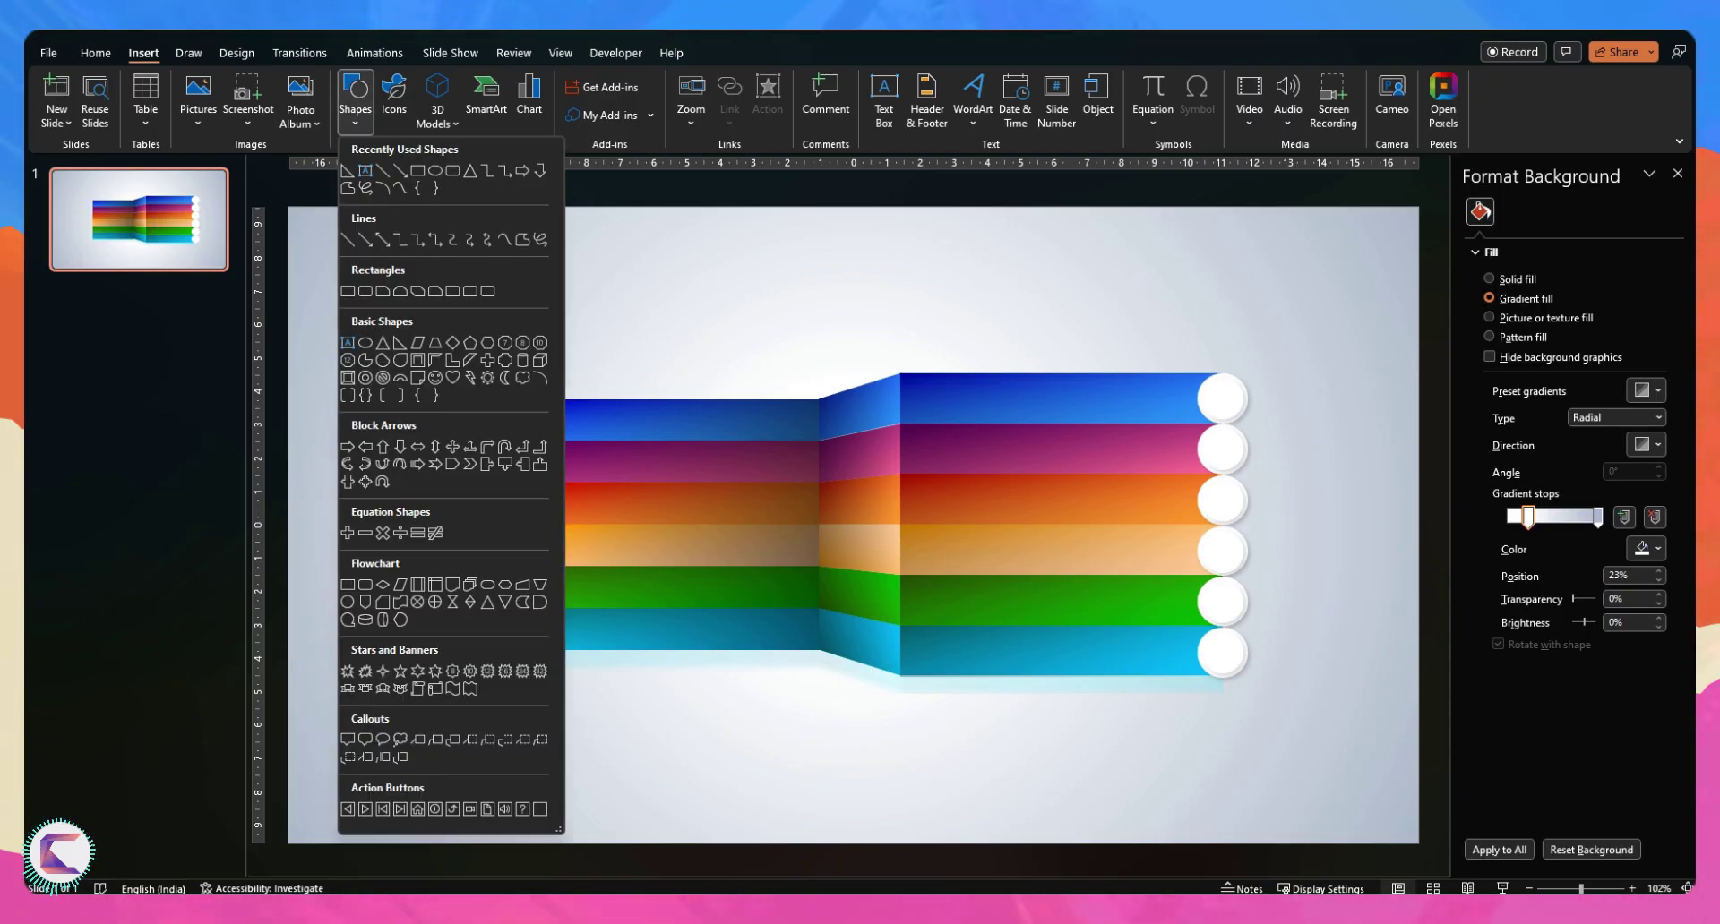
{"action": "left_click", "coordinate": [435, 170]}
{"action": "left_click_drag", "start_coordinate": [492, 449], "coordinate": [626, 618]}
{"action": "left_click_drag", "start_coordinate": [587, 542], "coordinate": [578, 532]}
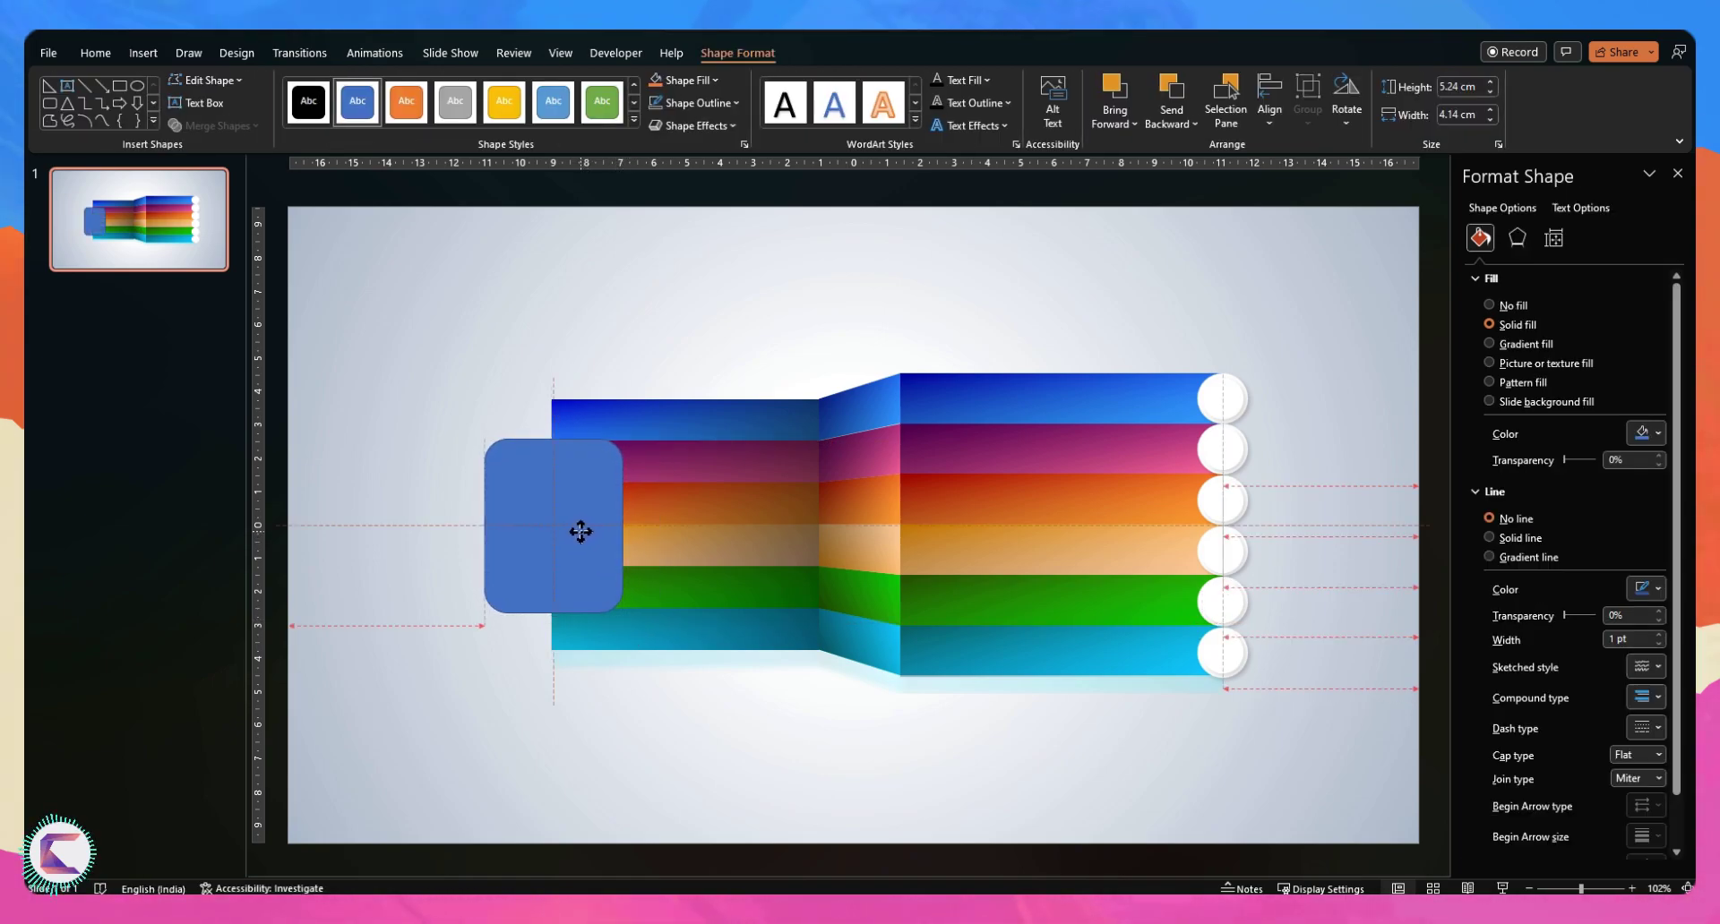
{"action": "left_click_drag", "start_coordinate": [580, 531], "coordinate": [582, 530]}
{"action": "left_click", "coordinate": [1519, 522]}
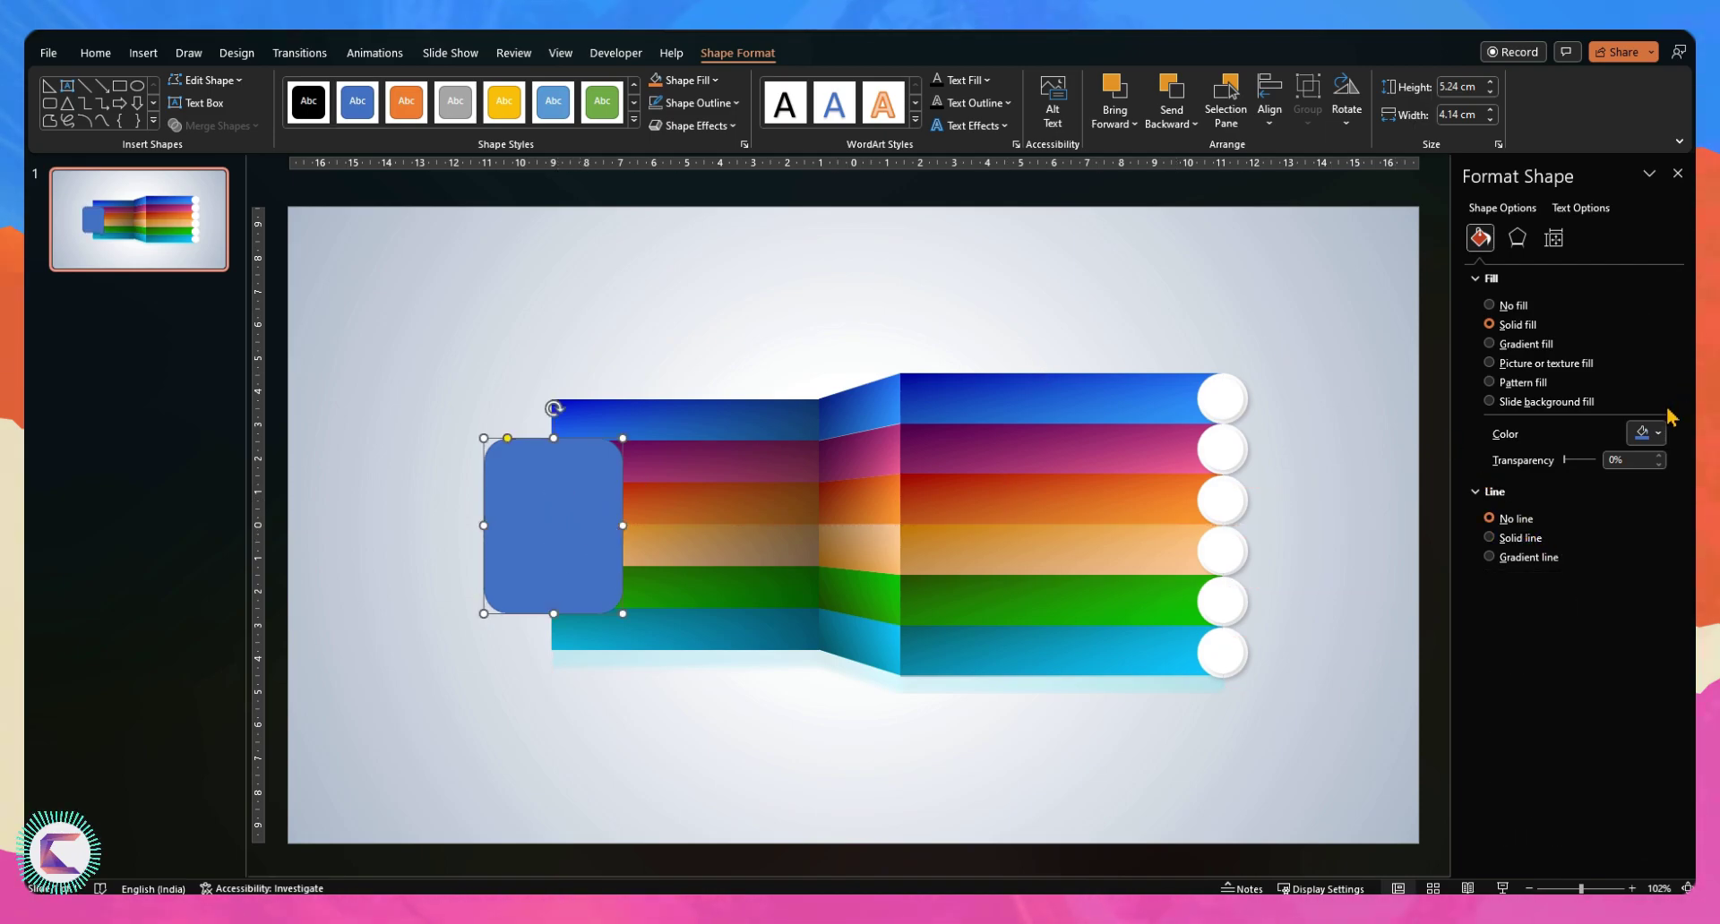
{"action": "left_click", "coordinate": [1657, 435]}
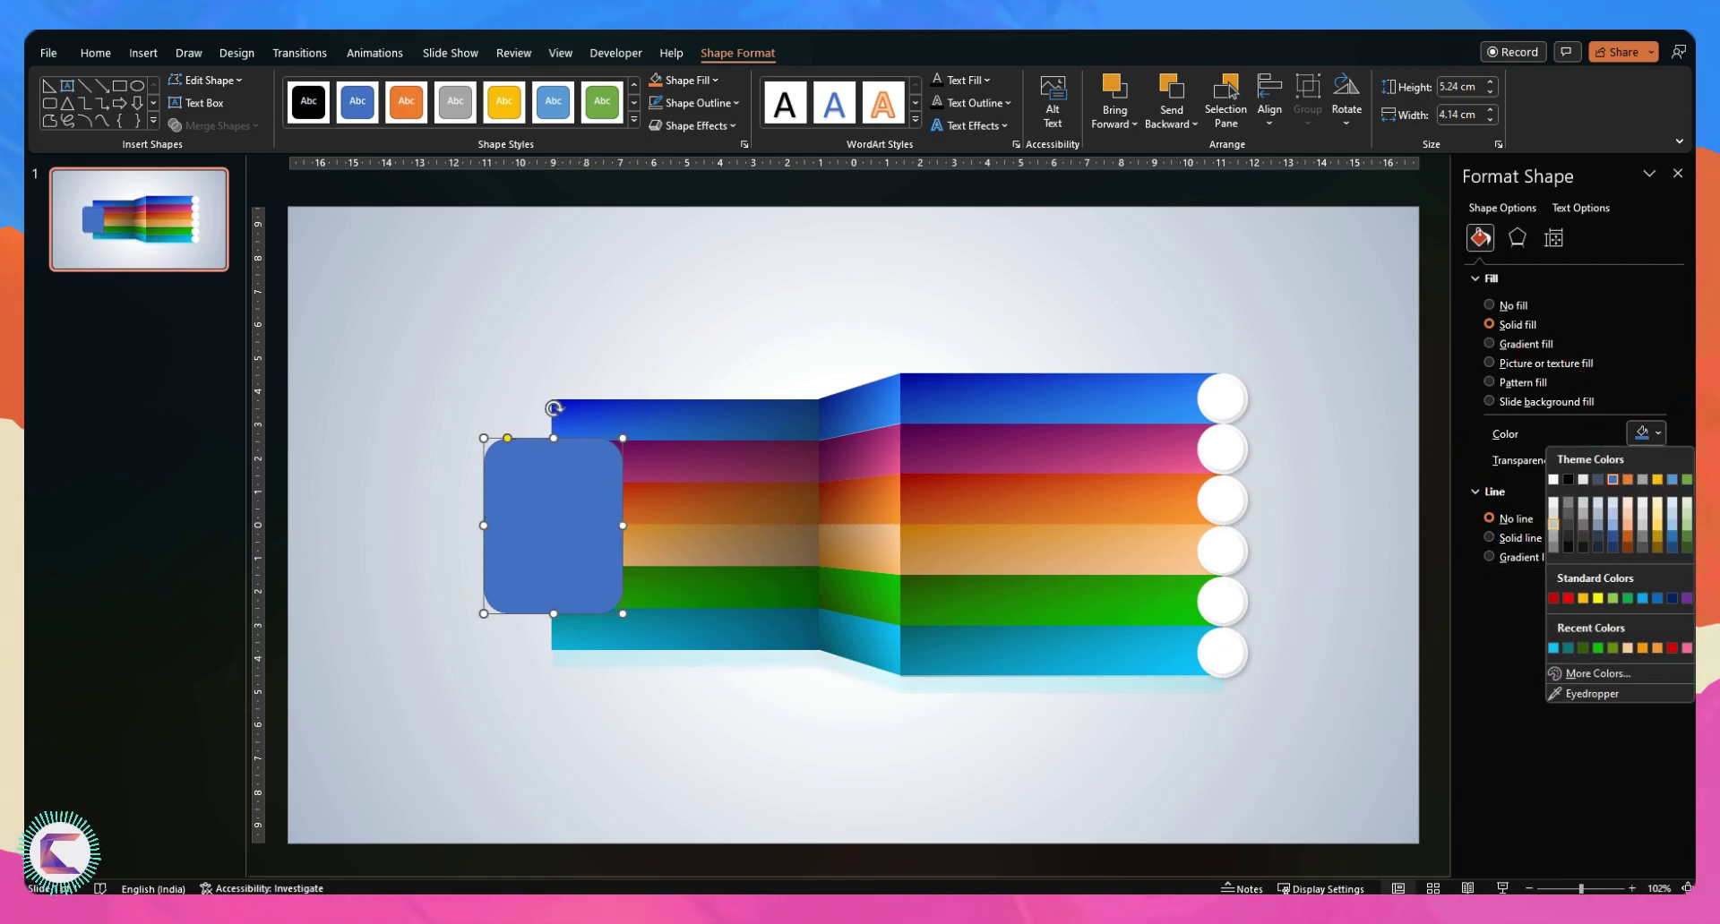
{"action": "left_click", "coordinate": [1597, 524]}
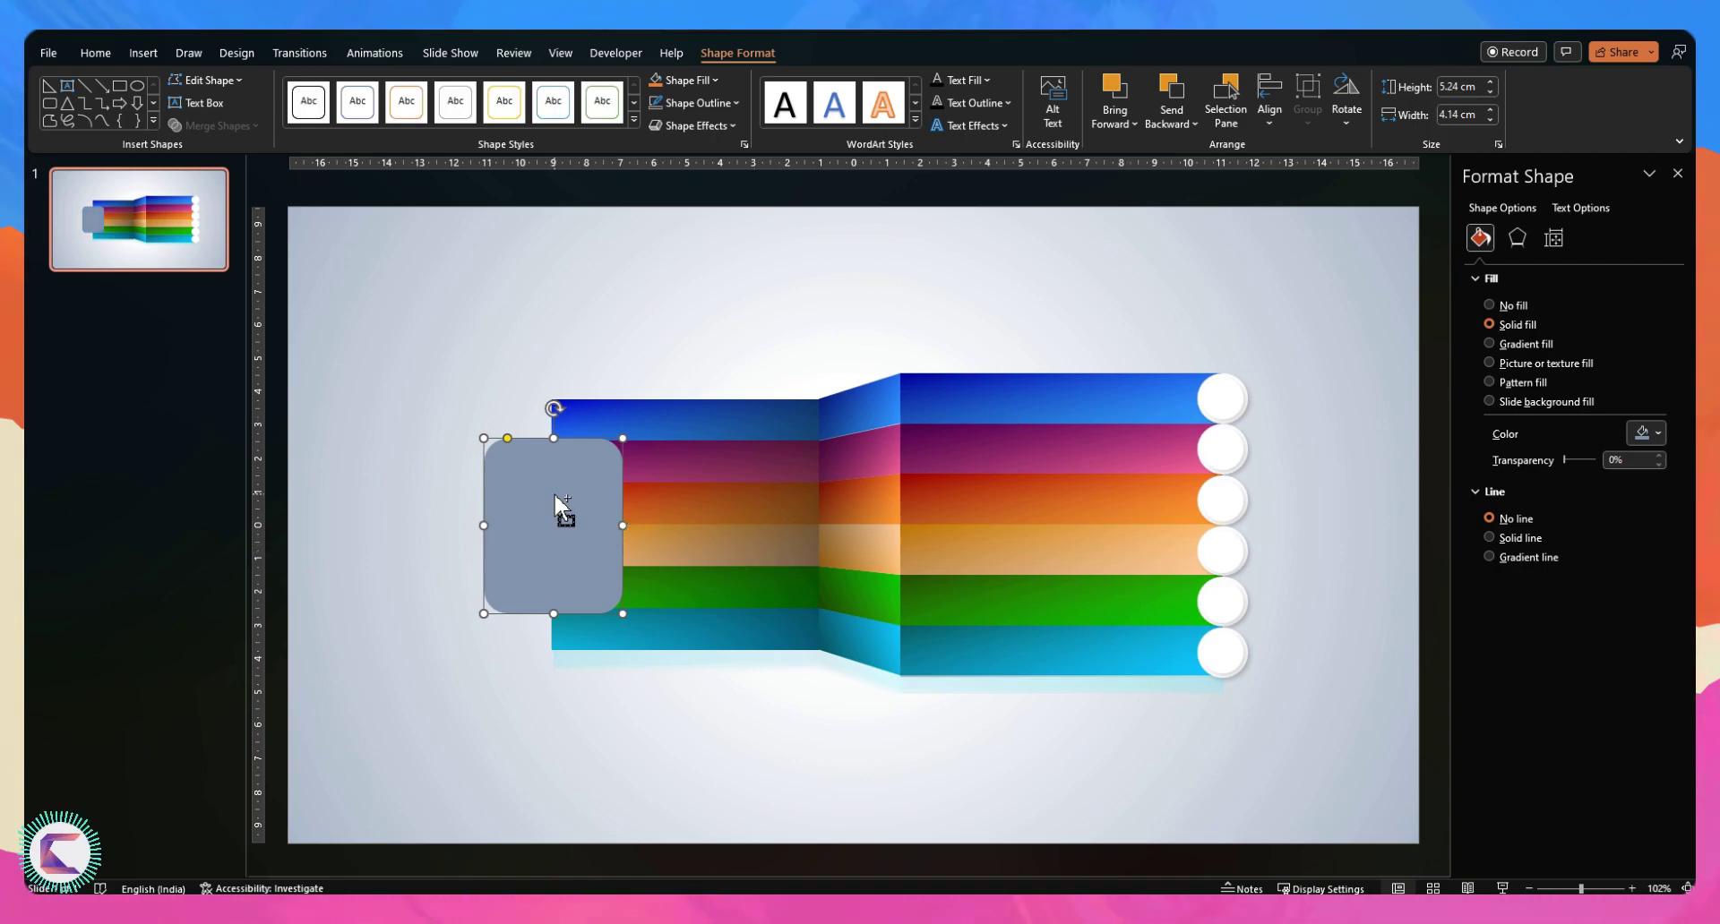
Duplicate it into a tall strap extending above and below, and send it to back
{"action": "left_click_drag", "start_coordinate": [571, 555], "coordinate": [573, 438]}
{"action": "left_click_drag", "start_coordinate": [553, 343], "coordinate": [552, 384]}
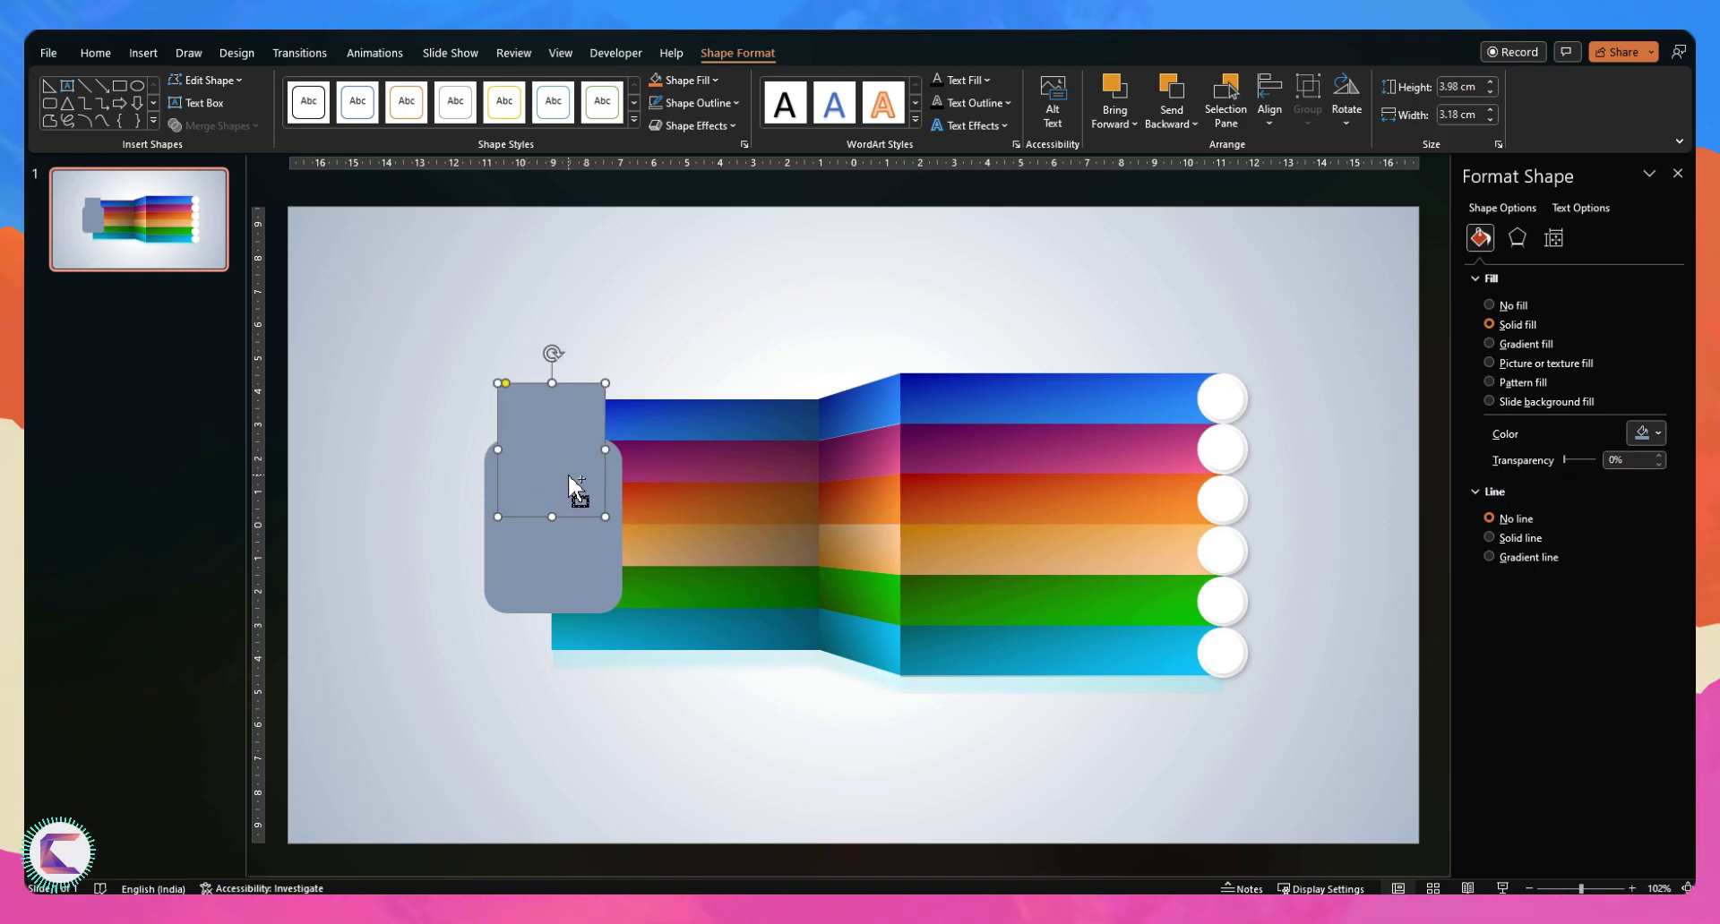
{"action": "left_click_drag", "start_coordinate": [552, 517], "coordinate": [558, 625]}
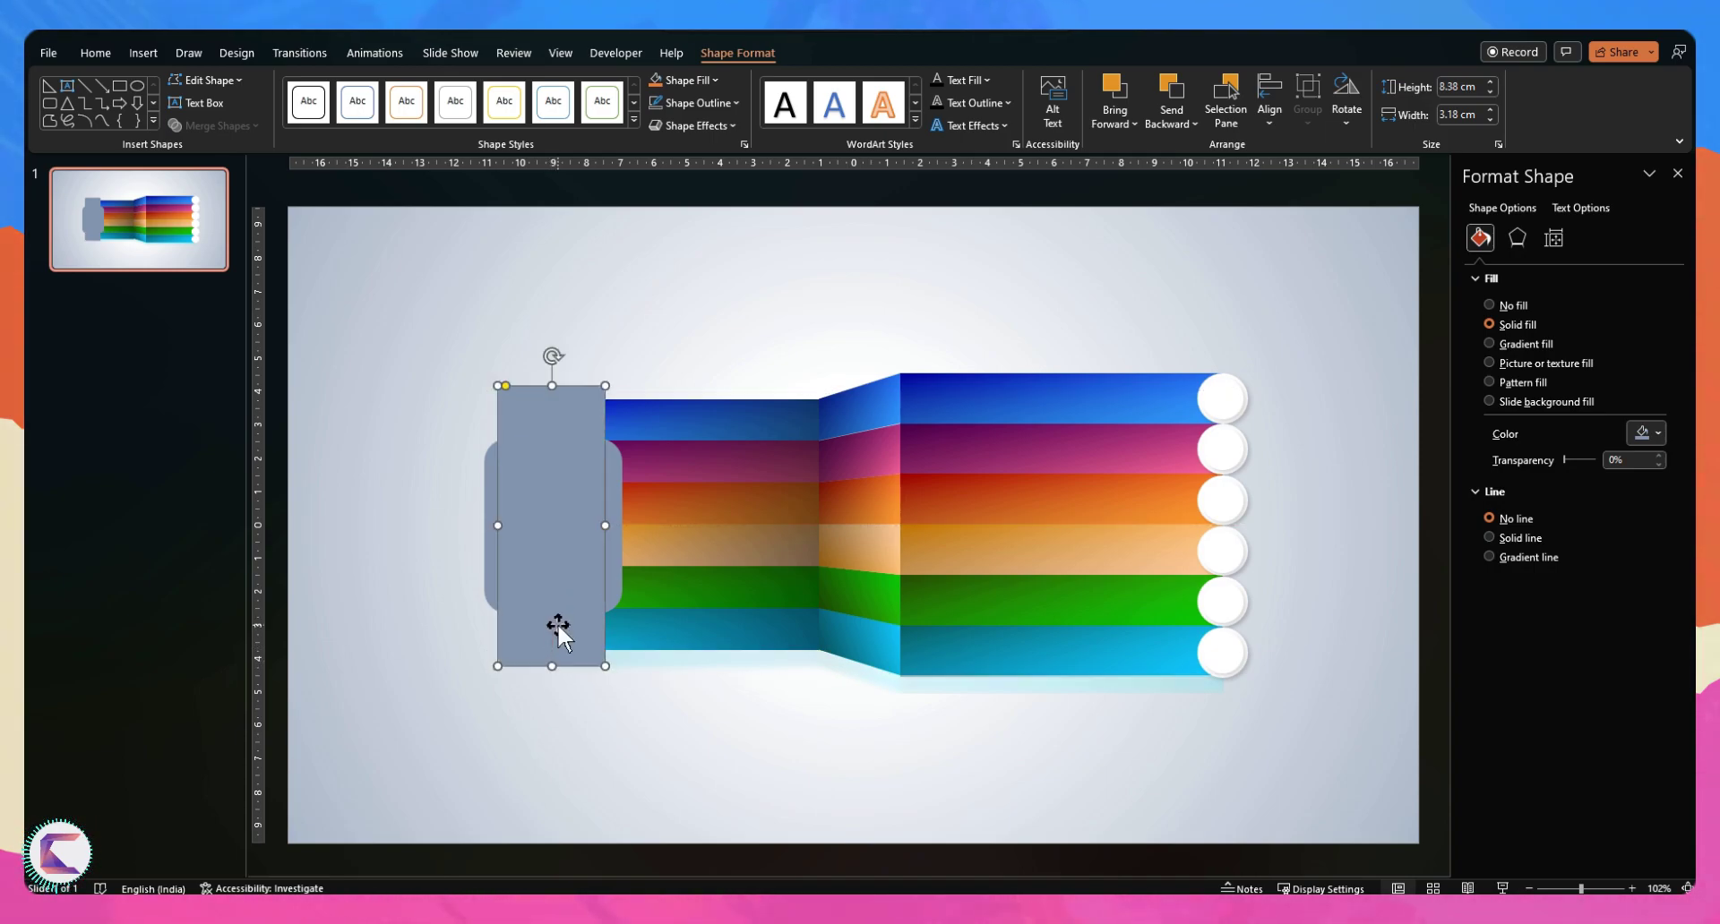
{"action": "right_click", "coordinate": [618, 568]}
{"action": "left_click", "coordinate": [712, 263]}
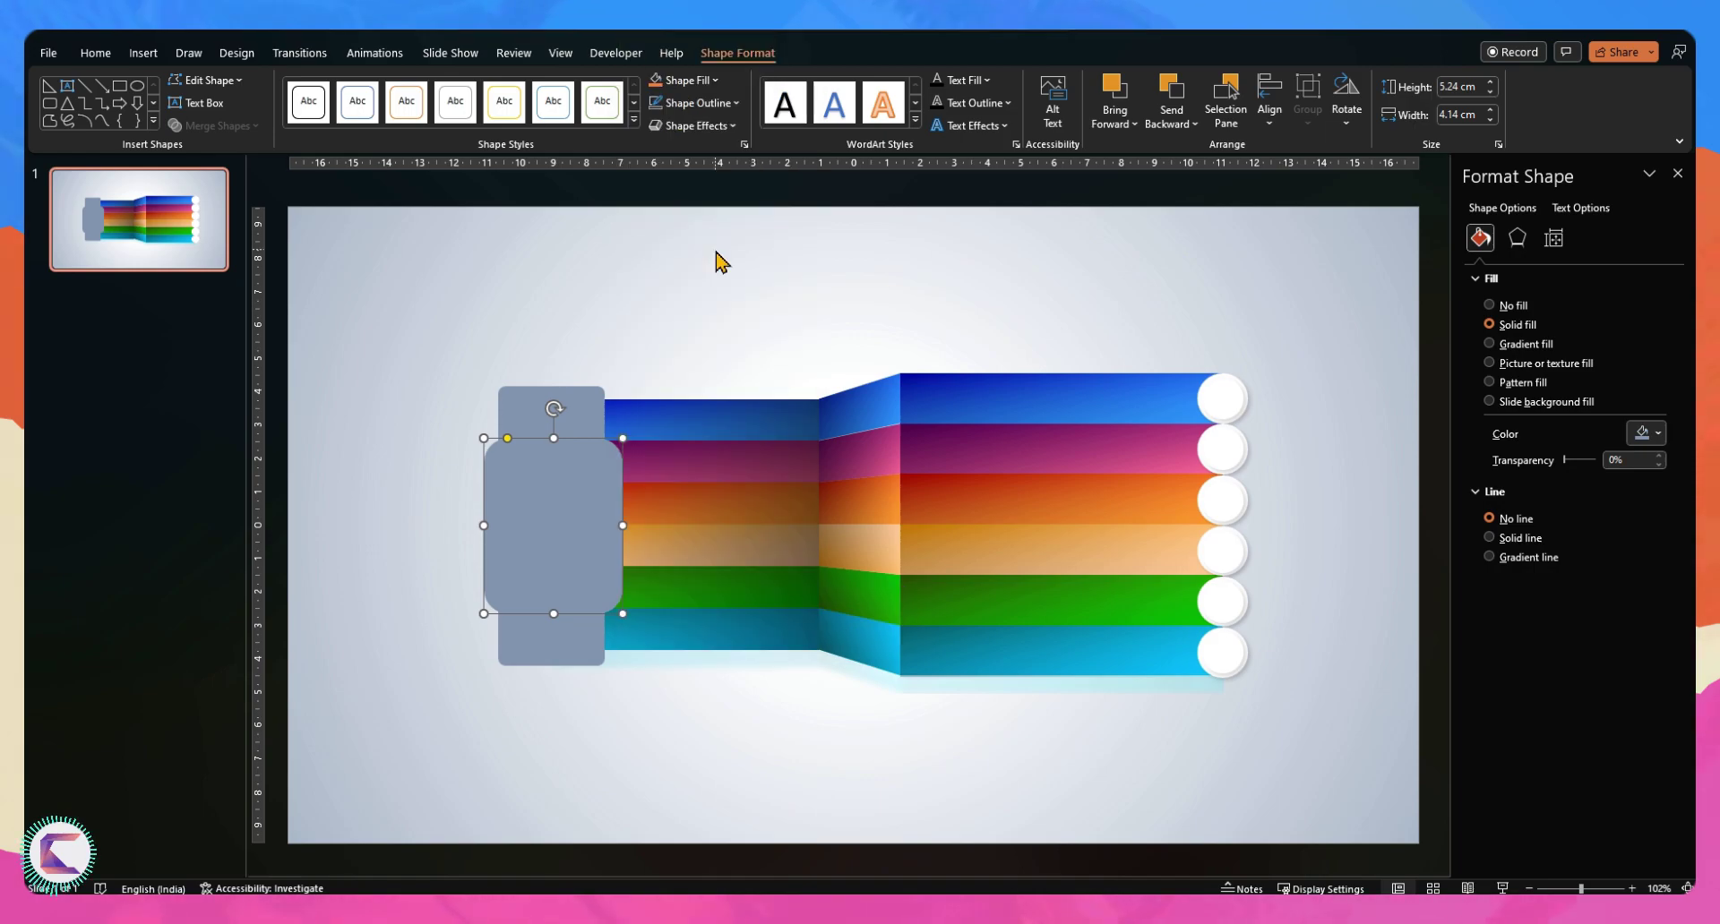
{"action": "left_click", "coordinate": [611, 758]}
Shrink the watch face evenly about its centre and fill it blue
{"action": "left_click", "coordinate": [569, 491]}
{"action": "left_click_drag", "start_coordinate": [483, 526], "coordinate": [475, 526]}
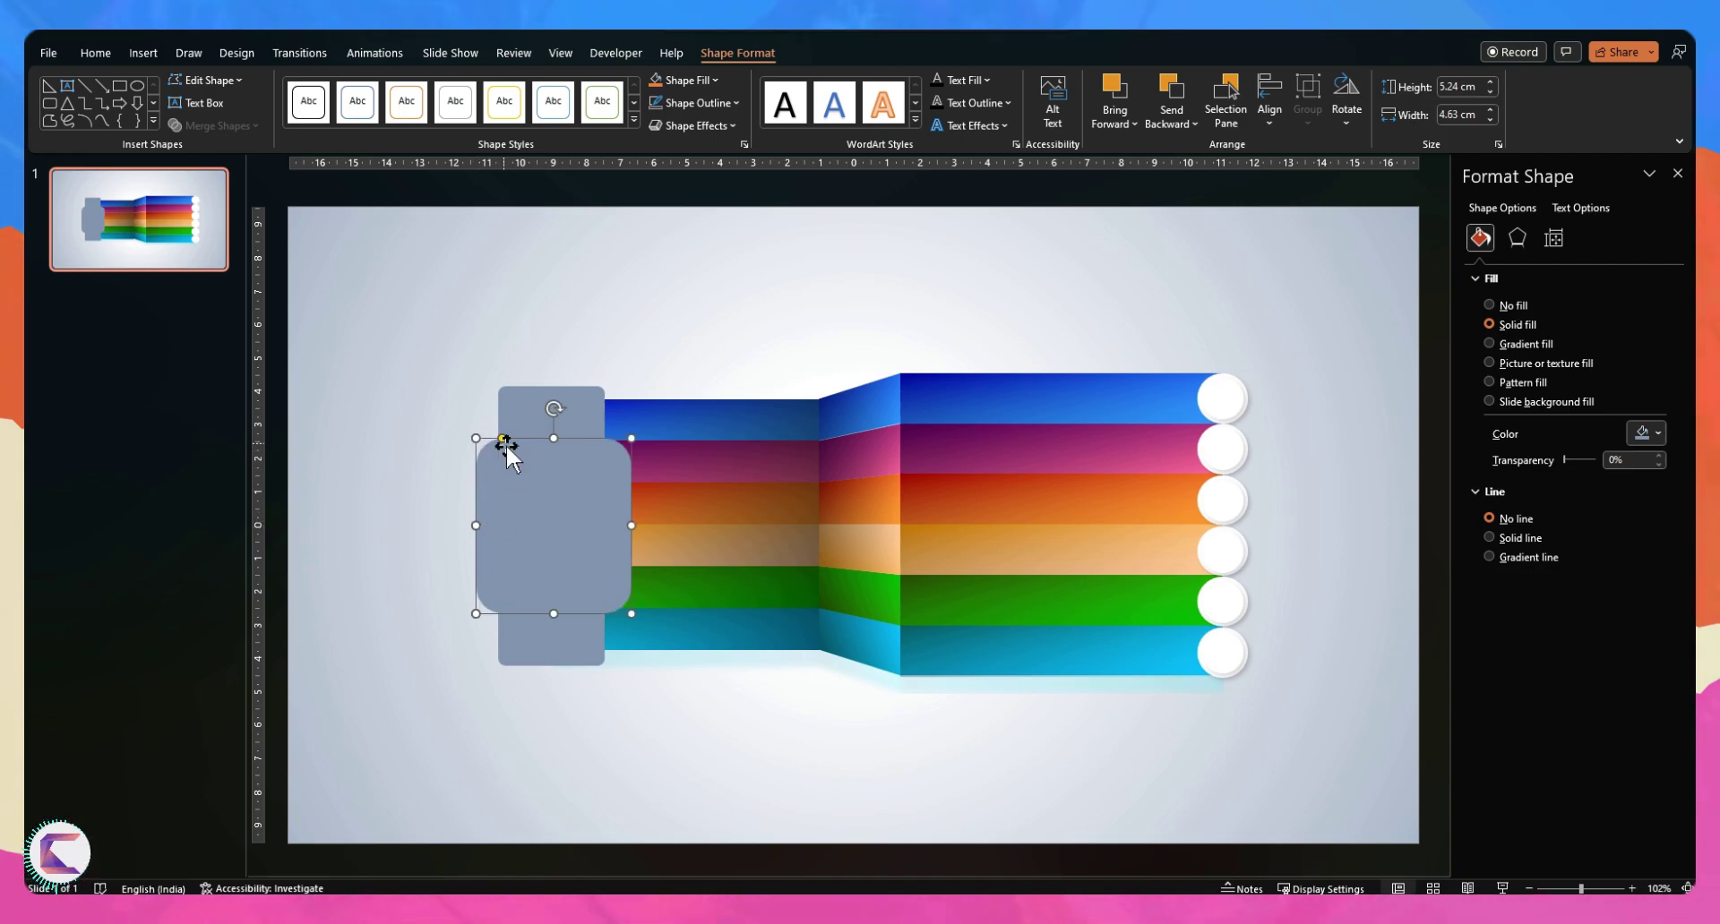
{"action": "left_click_drag", "start_coordinate": [631, 438], "coordinate": [622, 448]}
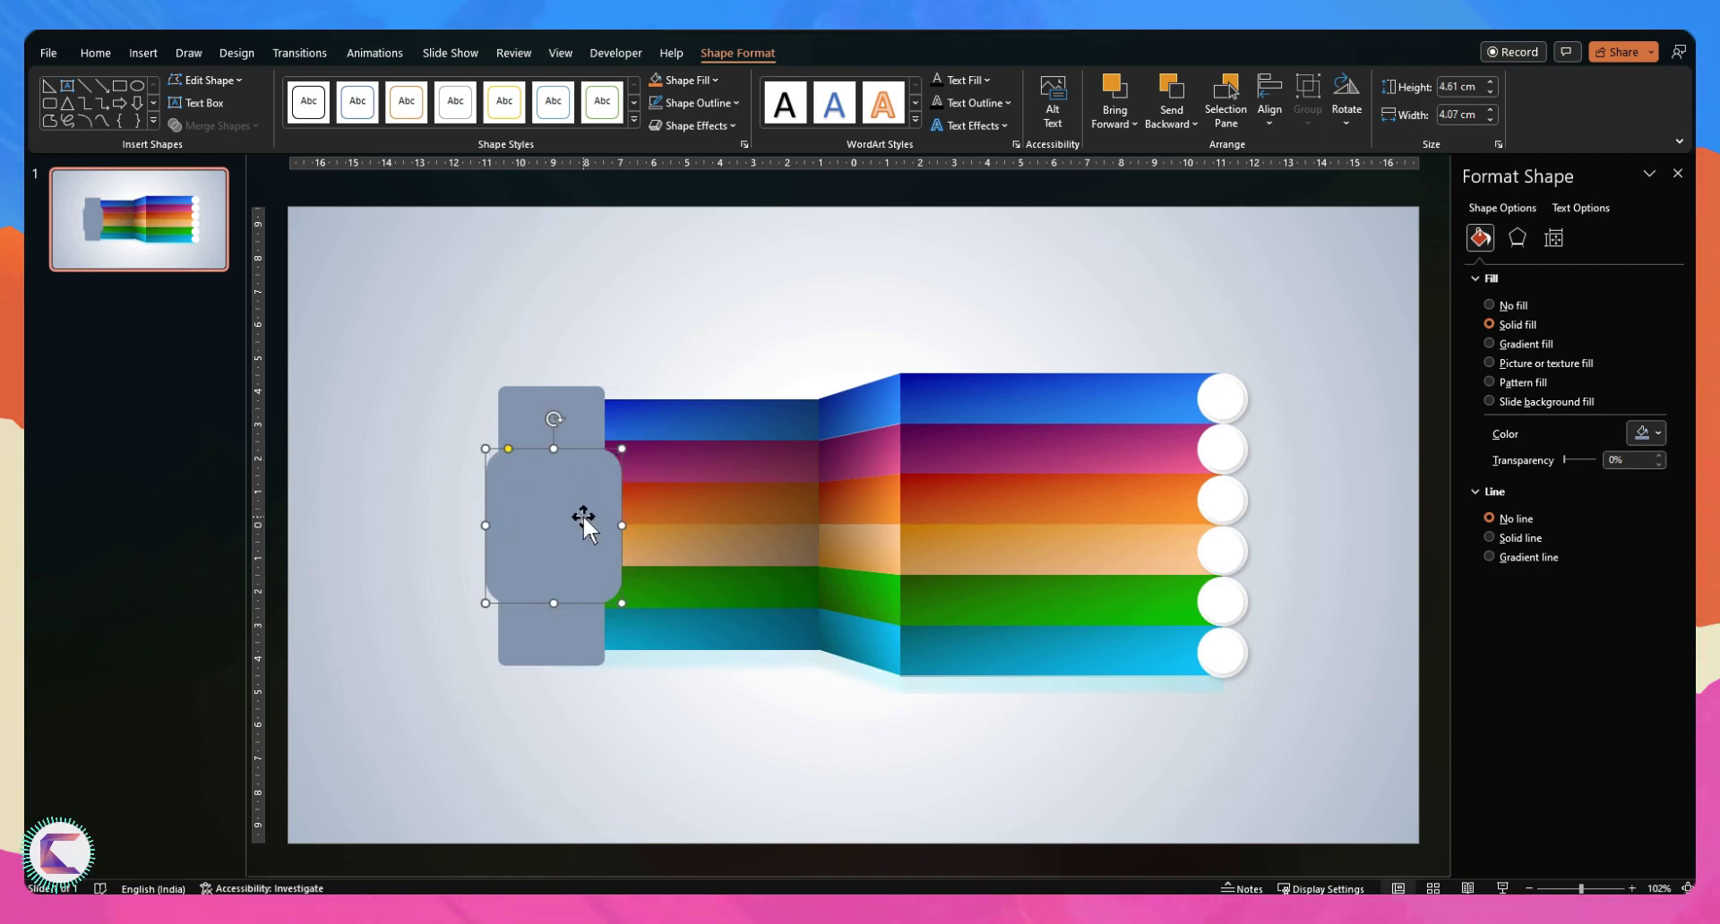
{"action": "left_click_drag", "start_coordinate": [581, 516], "coordinate": [582, 515]}
{"action": "left_click", "coordinate": [1646, 437]}
{"action": "left_click", "coordinate": [1612, 480]}
{"action": "left_click", "coordinate": [767, 704]}
{"action": "left_click", "coordinate": [558, 641]}
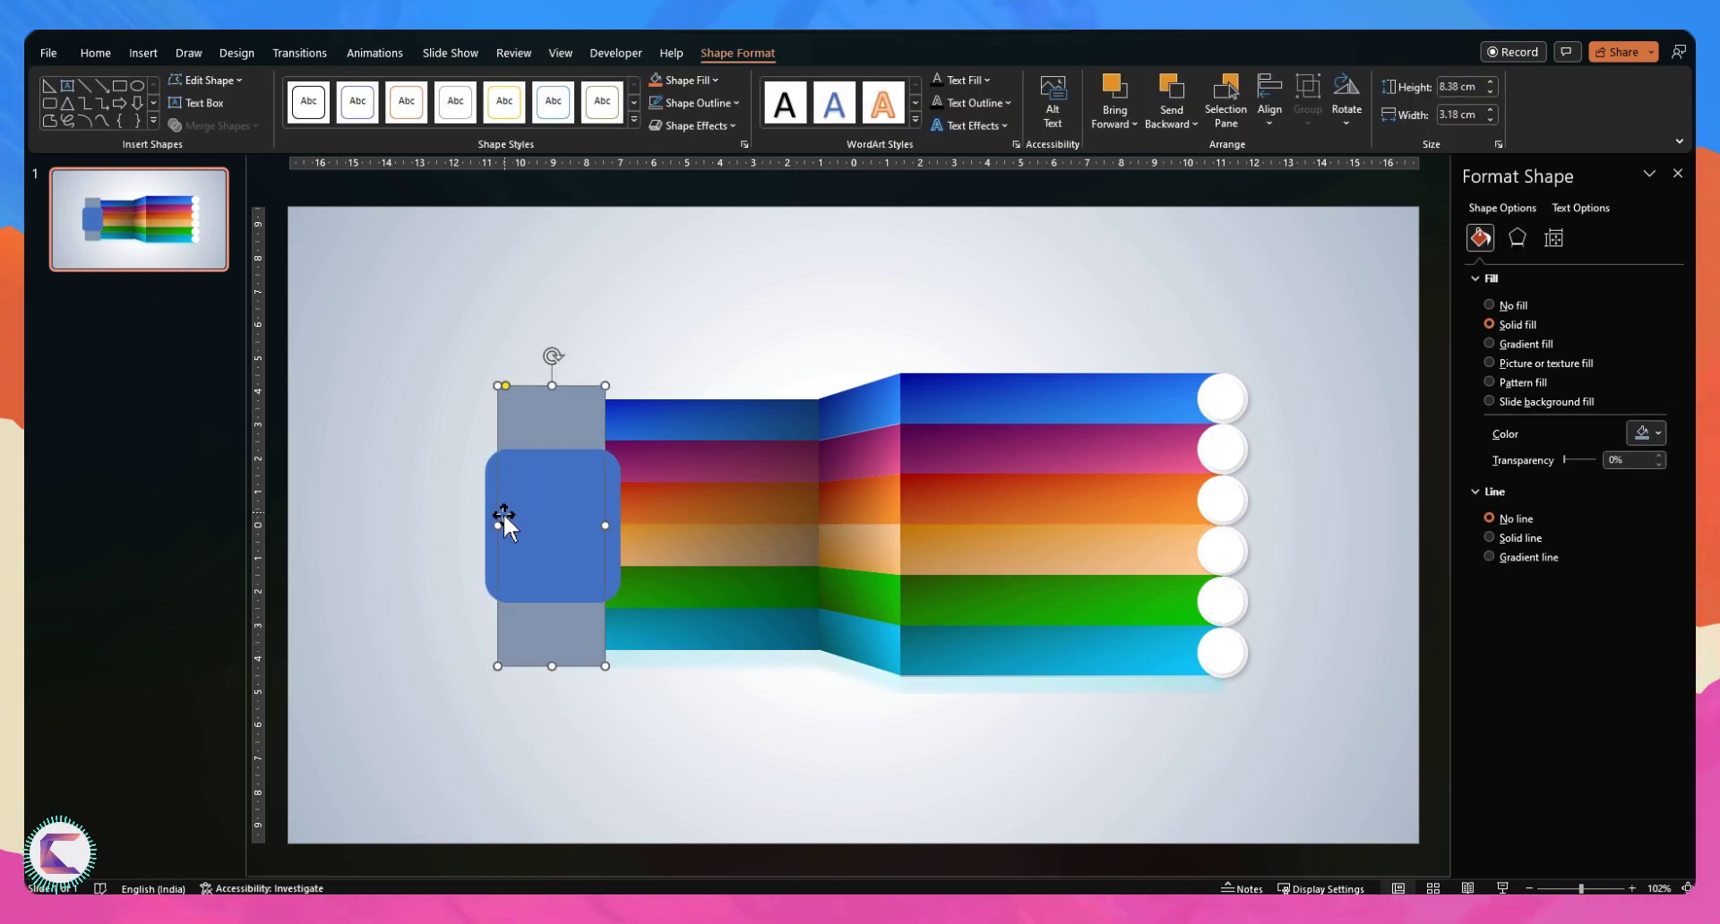
Draw a small right triangle at the face corner with no outline and black fill
{"action": "left_click_drag", "start_coordinate": [497, 524], "coordinate": [507, 524]}
{"action": "left_click", "coordinate": [404, 412]}
{"action": "left_click", "coordinate": [143, 53]}
{"action": "left_click", "coordinate": [354, 101]}
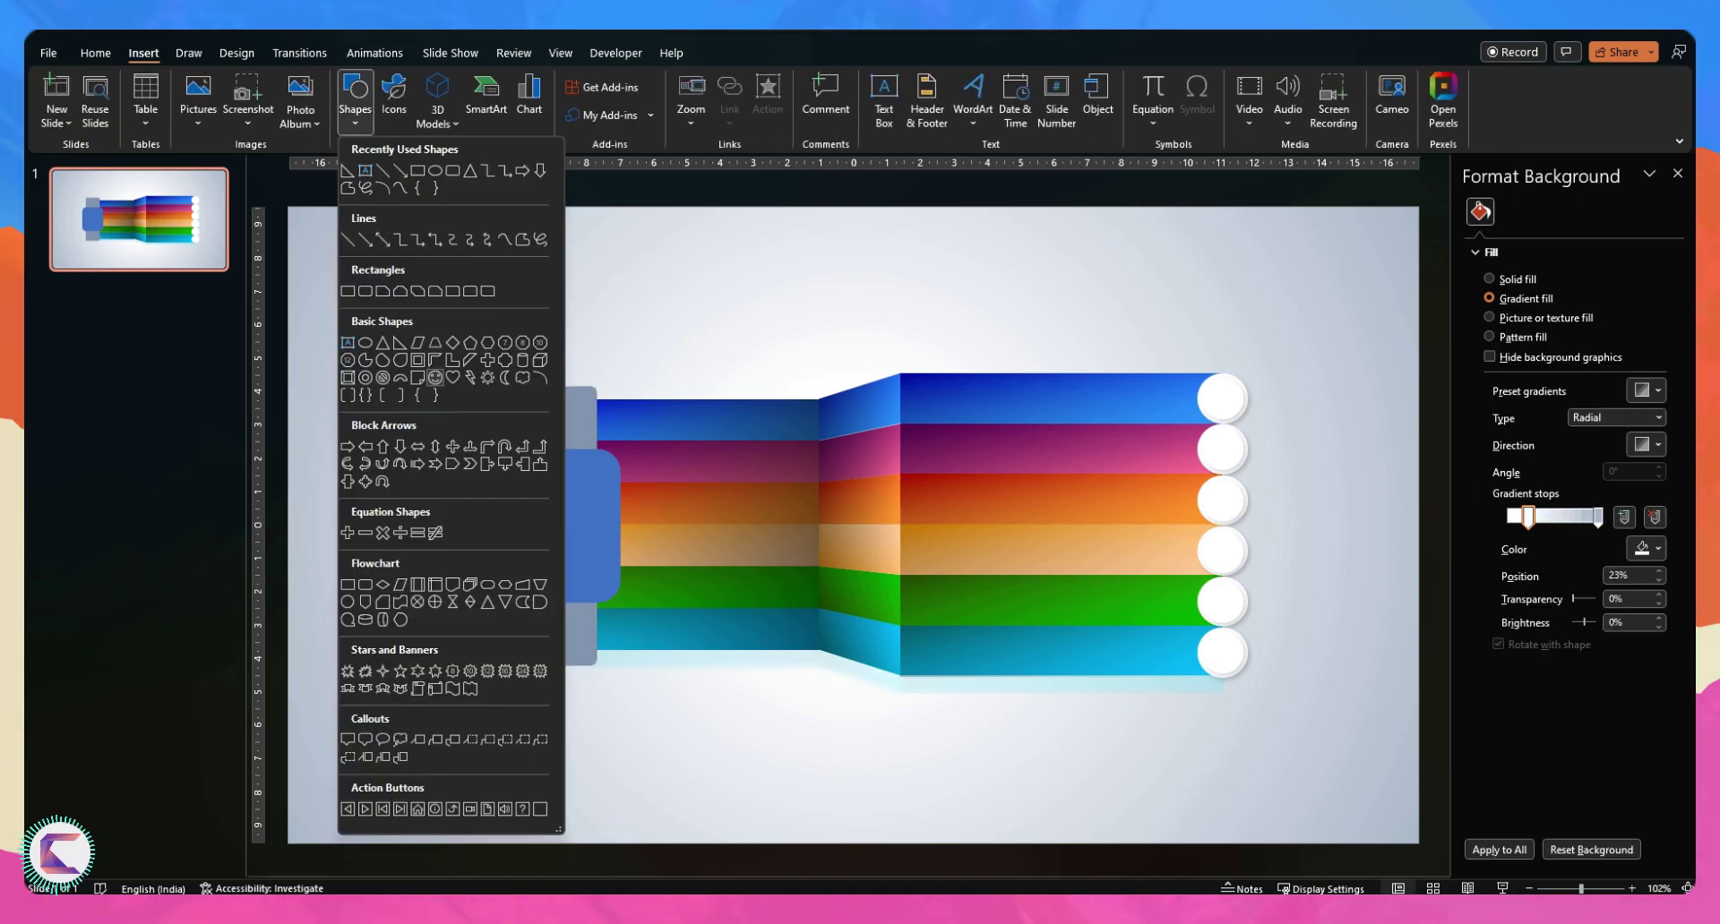
{"action": "left_click", "coordinate": [354, 169]}
{"action": "scroll", "coordinate": [627, 447], "scroll_direction": "up", "scroll_amount": 20}
{"action": "left_click_drag", "start_coordinate": [468, 365], "coordinate": [514, 475]}
{"action": "left_click", "coordinate": [1508, 520]}
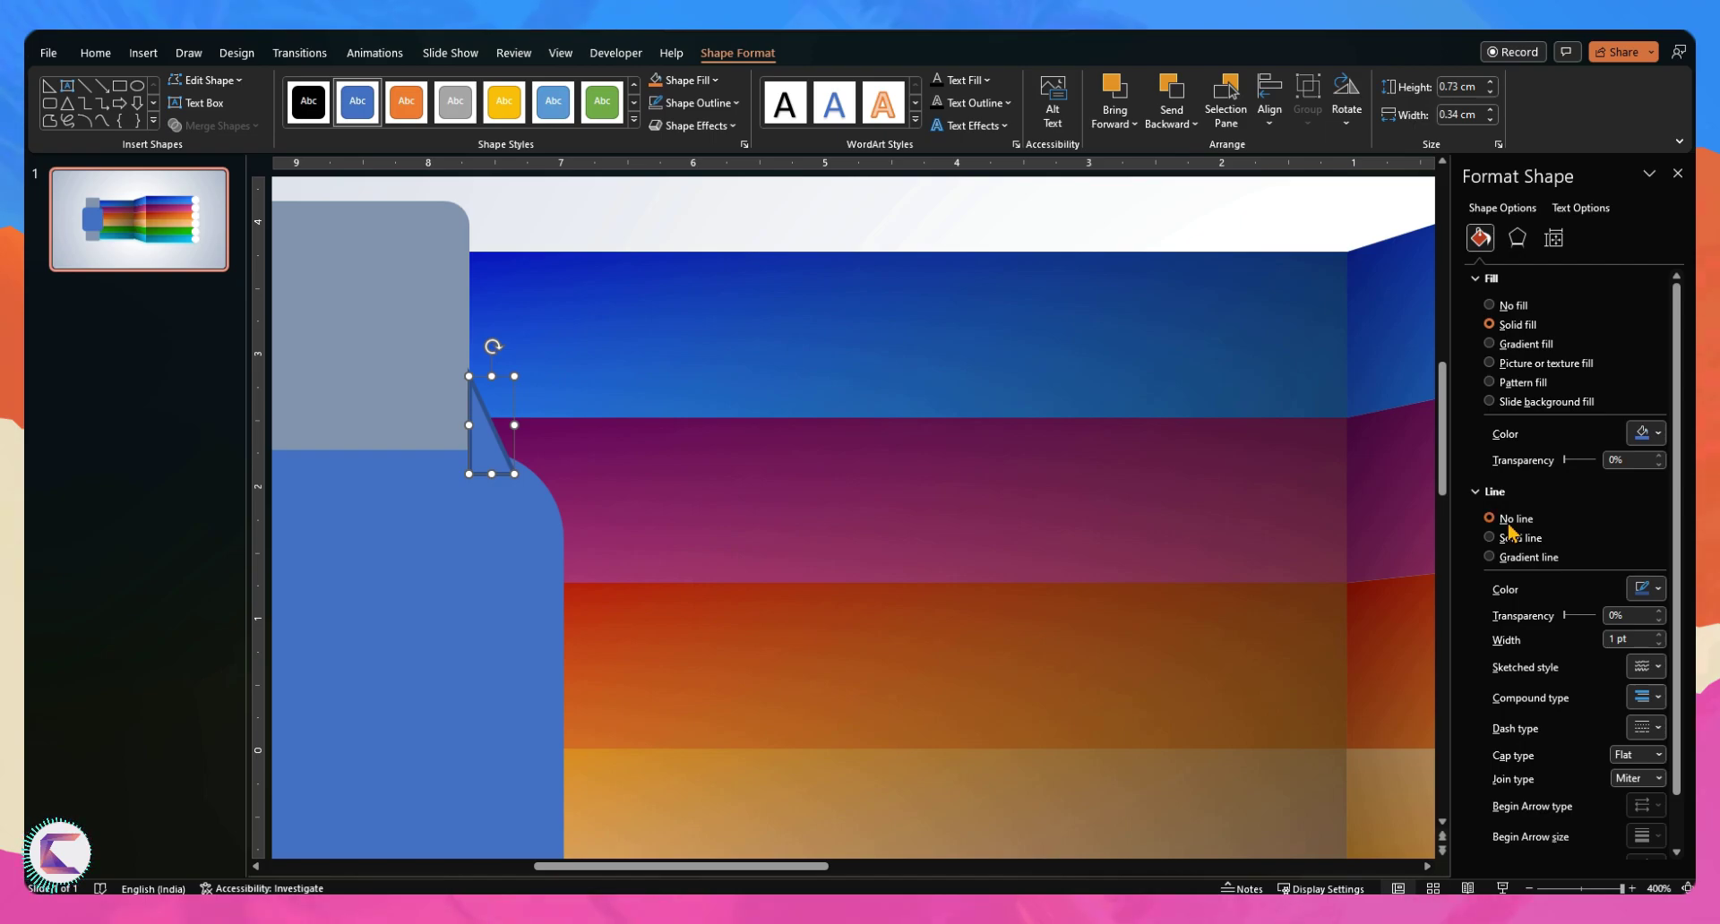
{"action": "left_click", "coordinate": [1658, 434]}
{"action": "left_click", "coordinate": [1575, 492]}
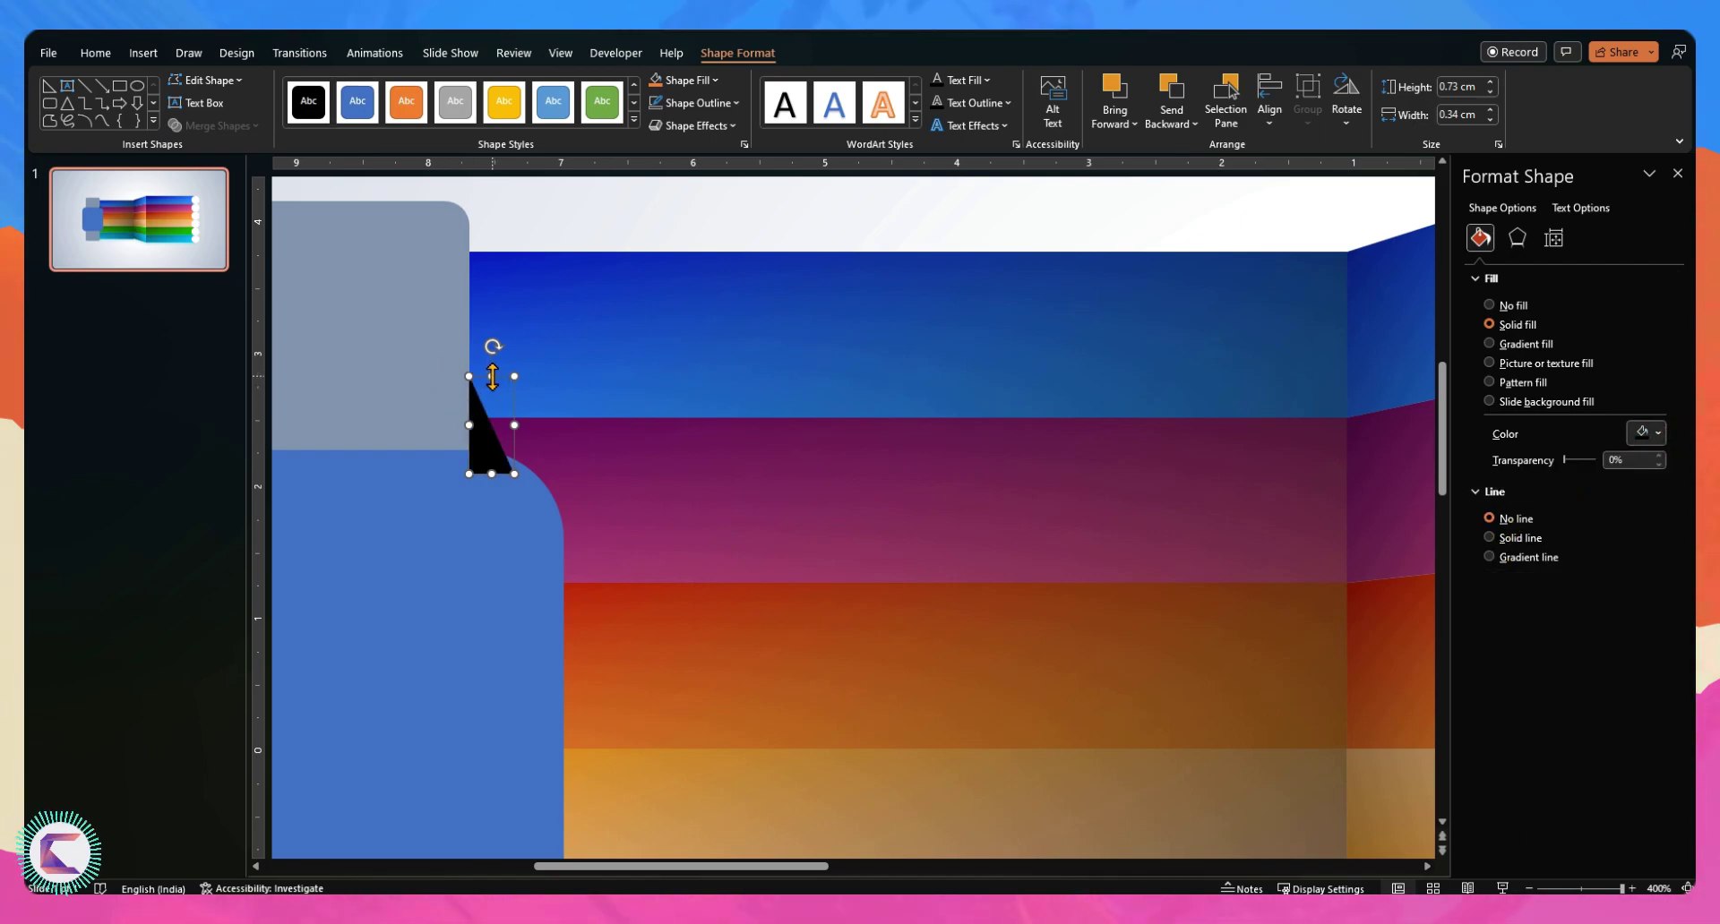
{"action": "left_click_drag", "start_coordinate": [492, 376], "coordinate": [522, 434]}
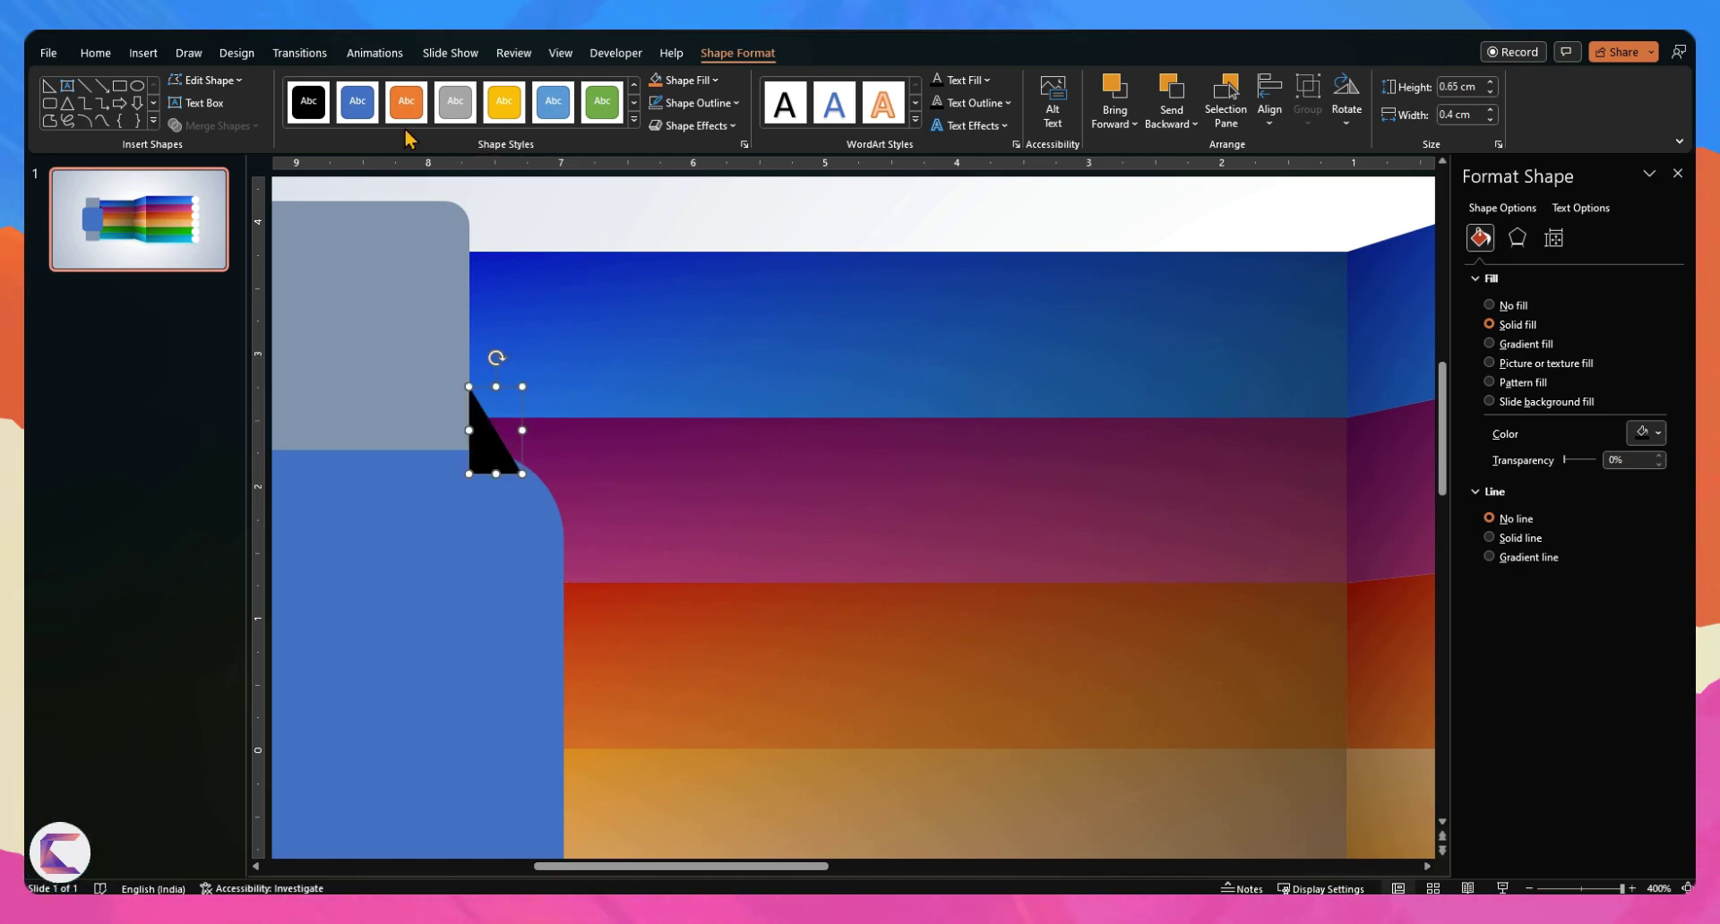
Draw a larger black right triangle and curve its long side into a concave arc with Edit Points
{"action": "left_click", "coordinate": [229, 80]}
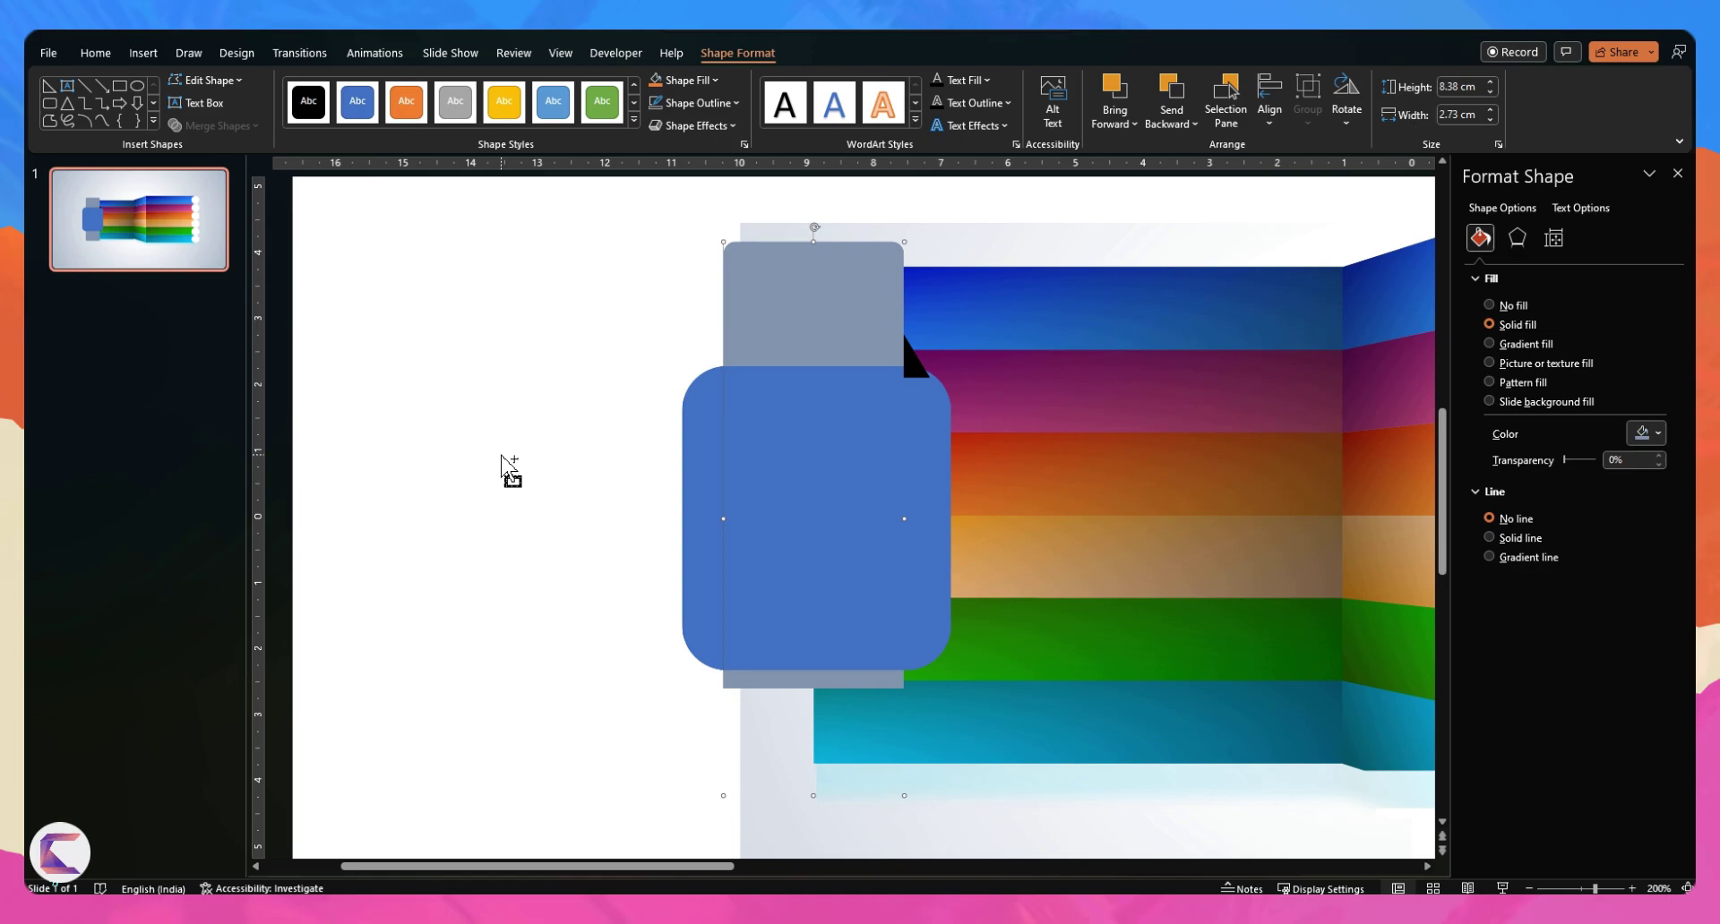
{"action": "scroll", "coordinate": [503, 463], "scroll_direction": "down", "scroll_amount": 1}
{"action": "left_click_drag", "start_coordinate": [733, 266], "coordinate": [792, 480]}
{"action": "left_click_drag", "start_coordinate": [660, 372], "coordinate": [781, 572]}
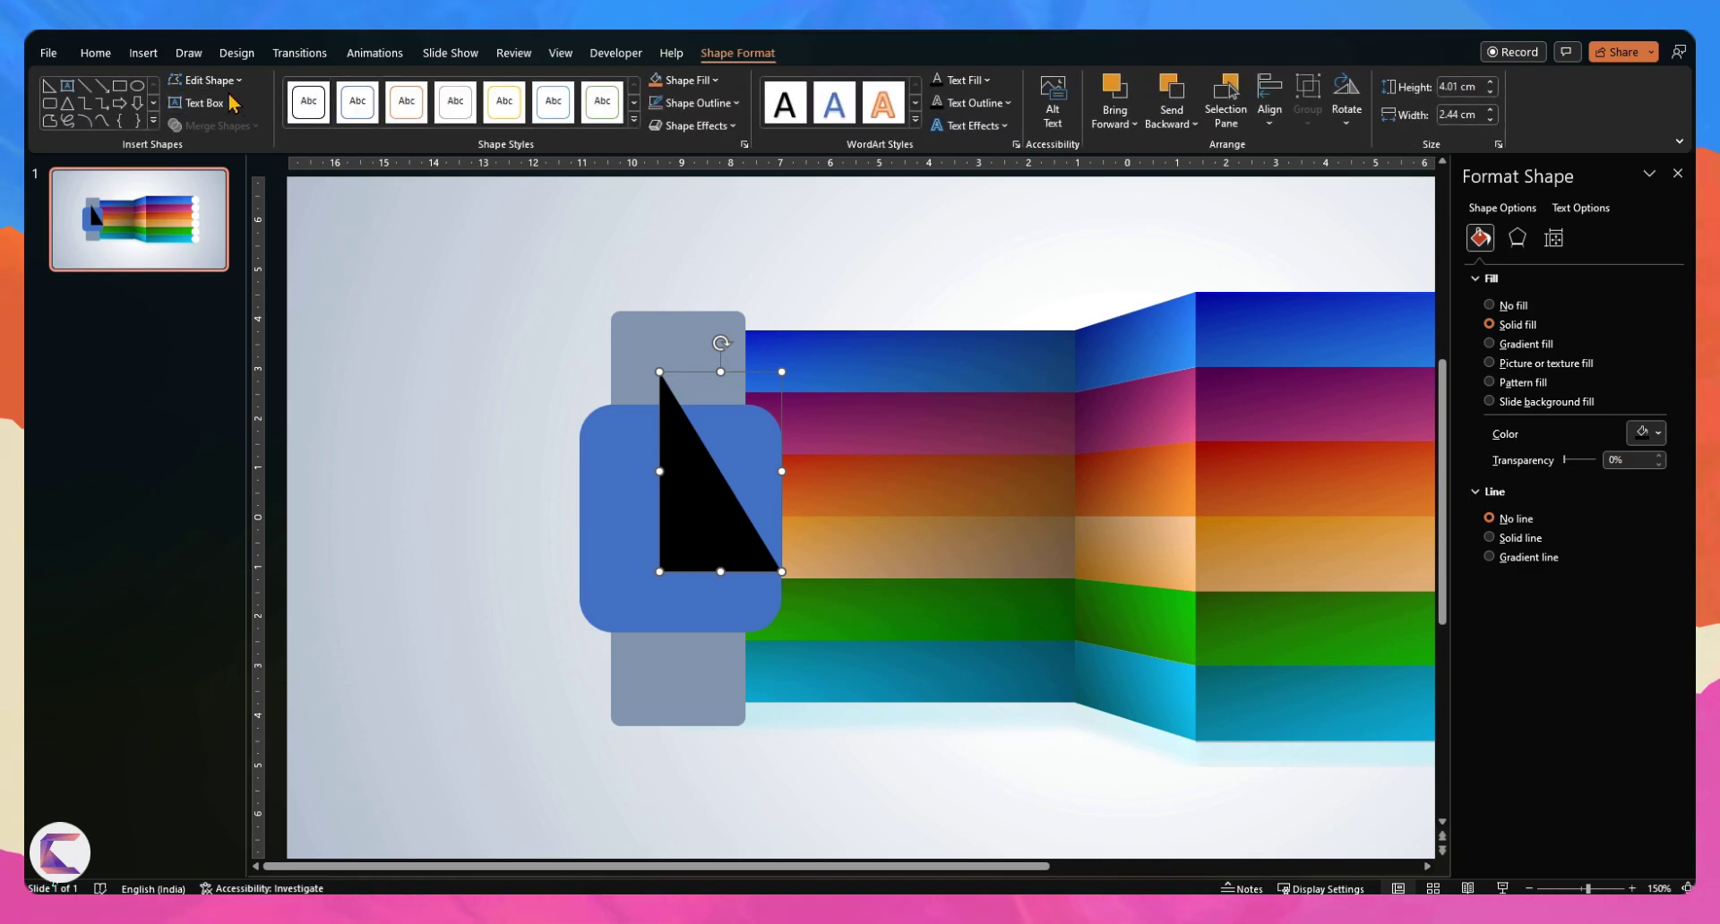
{"action": "left_click", "coordinate": [208, 80]}
{"action": "left_click", "coordinate": [208, 132]}
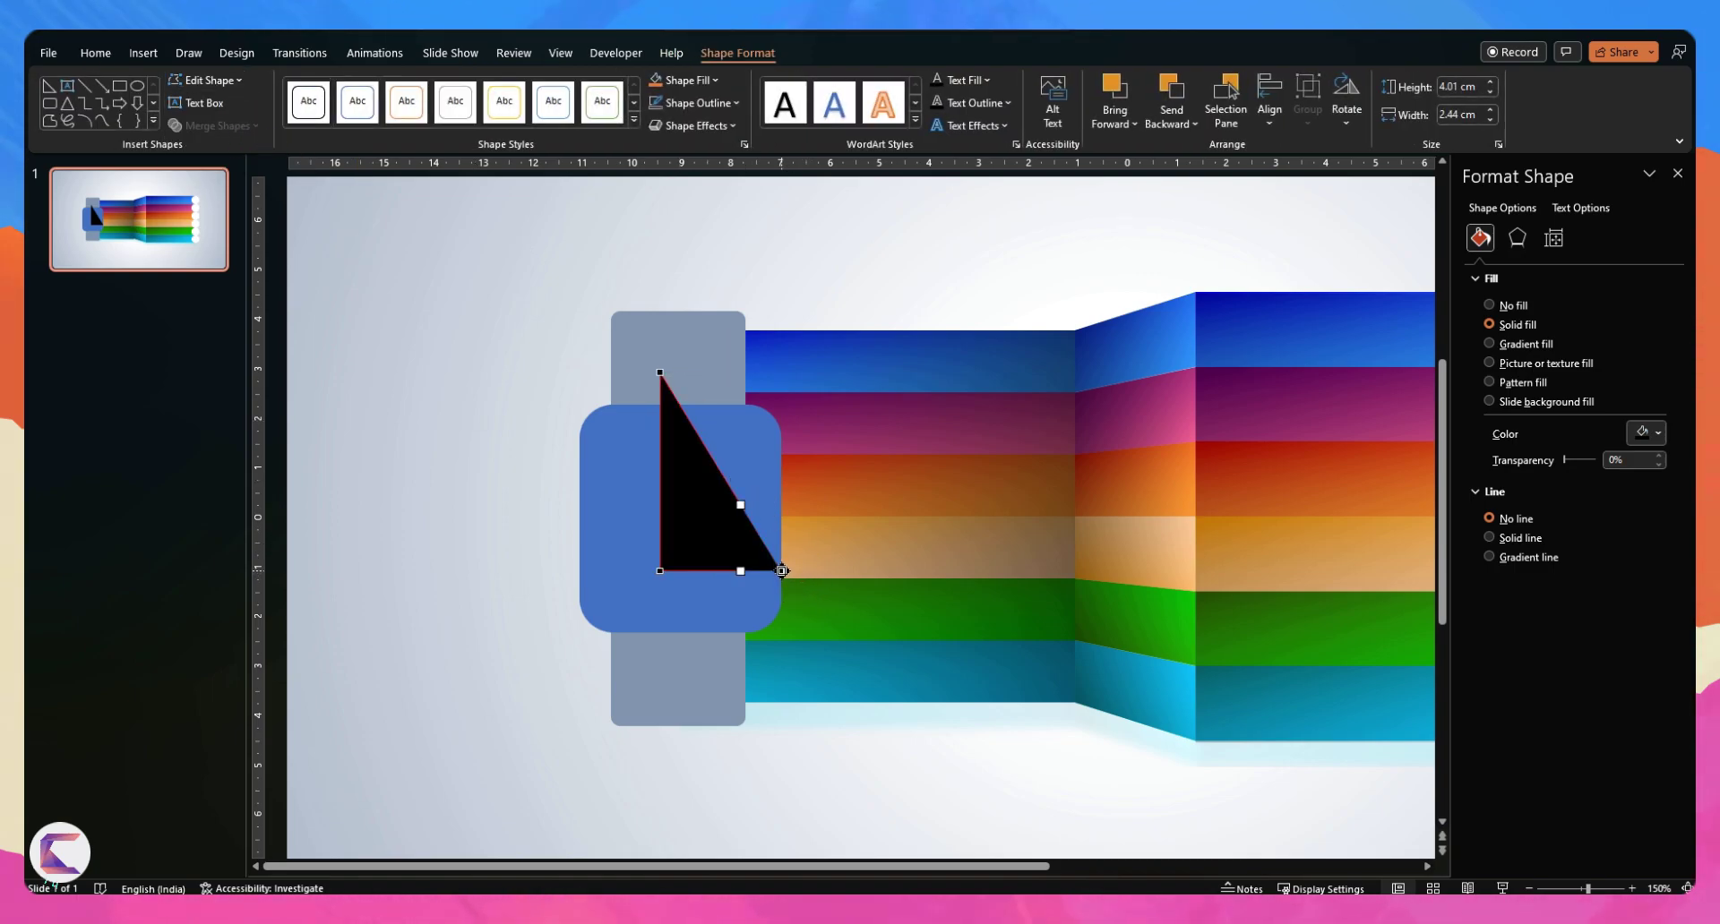
{"action": "left_click_drag", "start_coordinate": [739, 505], "coordinate": [679, 494]}
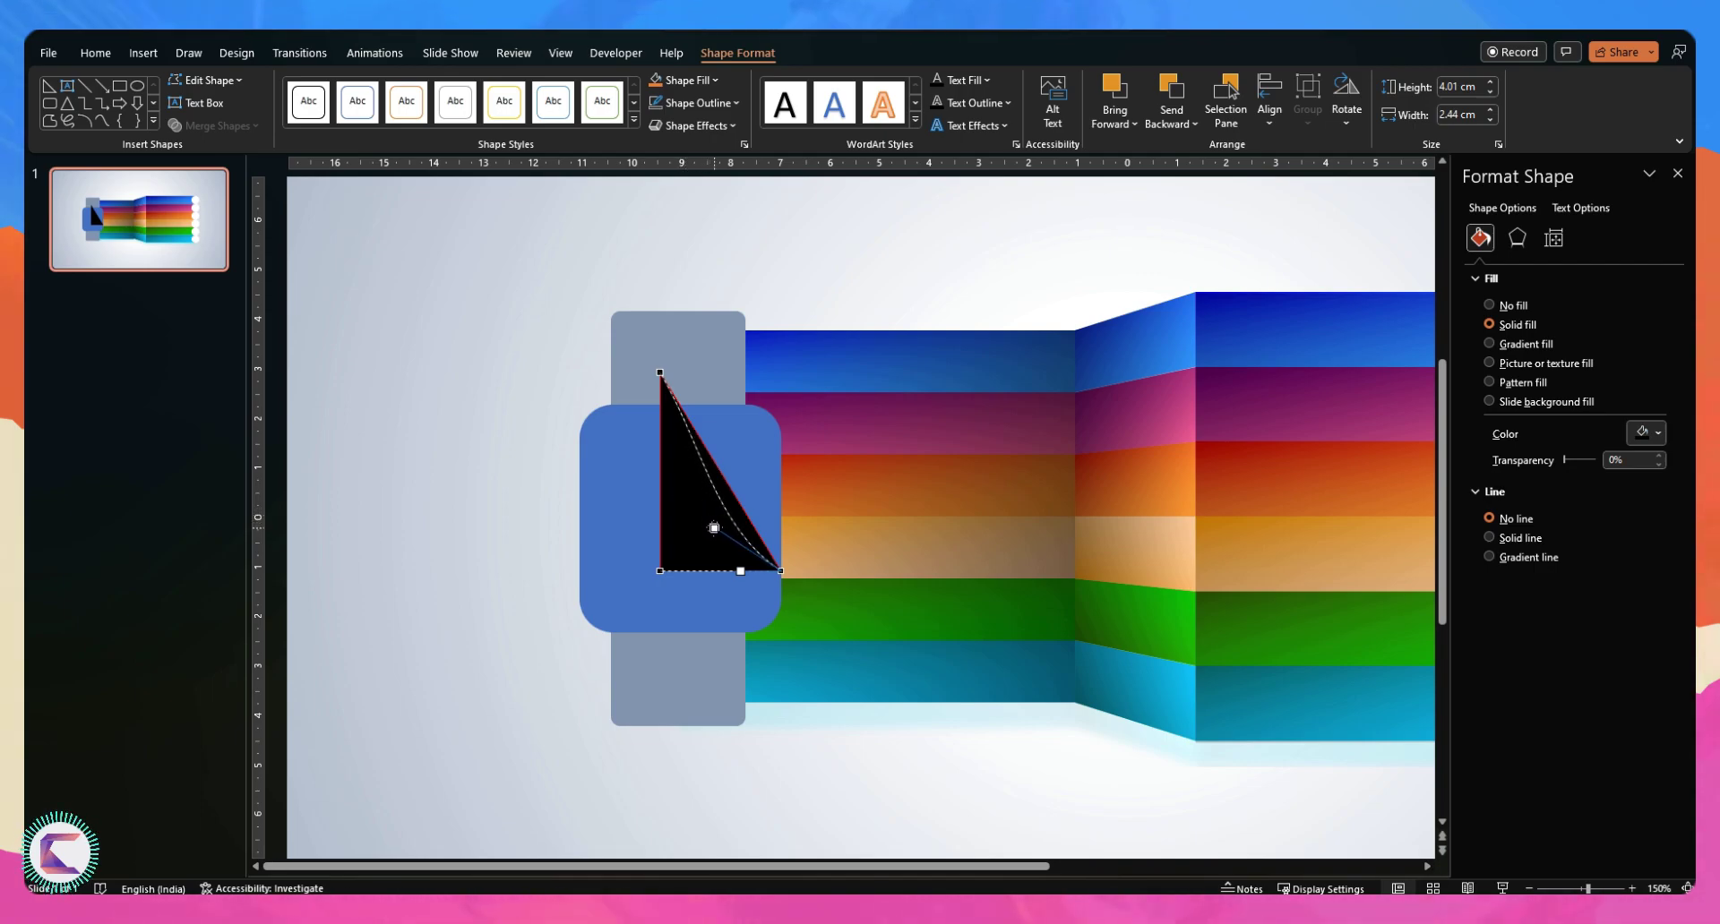
{"action": "left_click_drag", "start_coordinate": [688, 538], "coordinate": [681, 552]}
{"action": "left_click", "coordinate": [661, 369]}
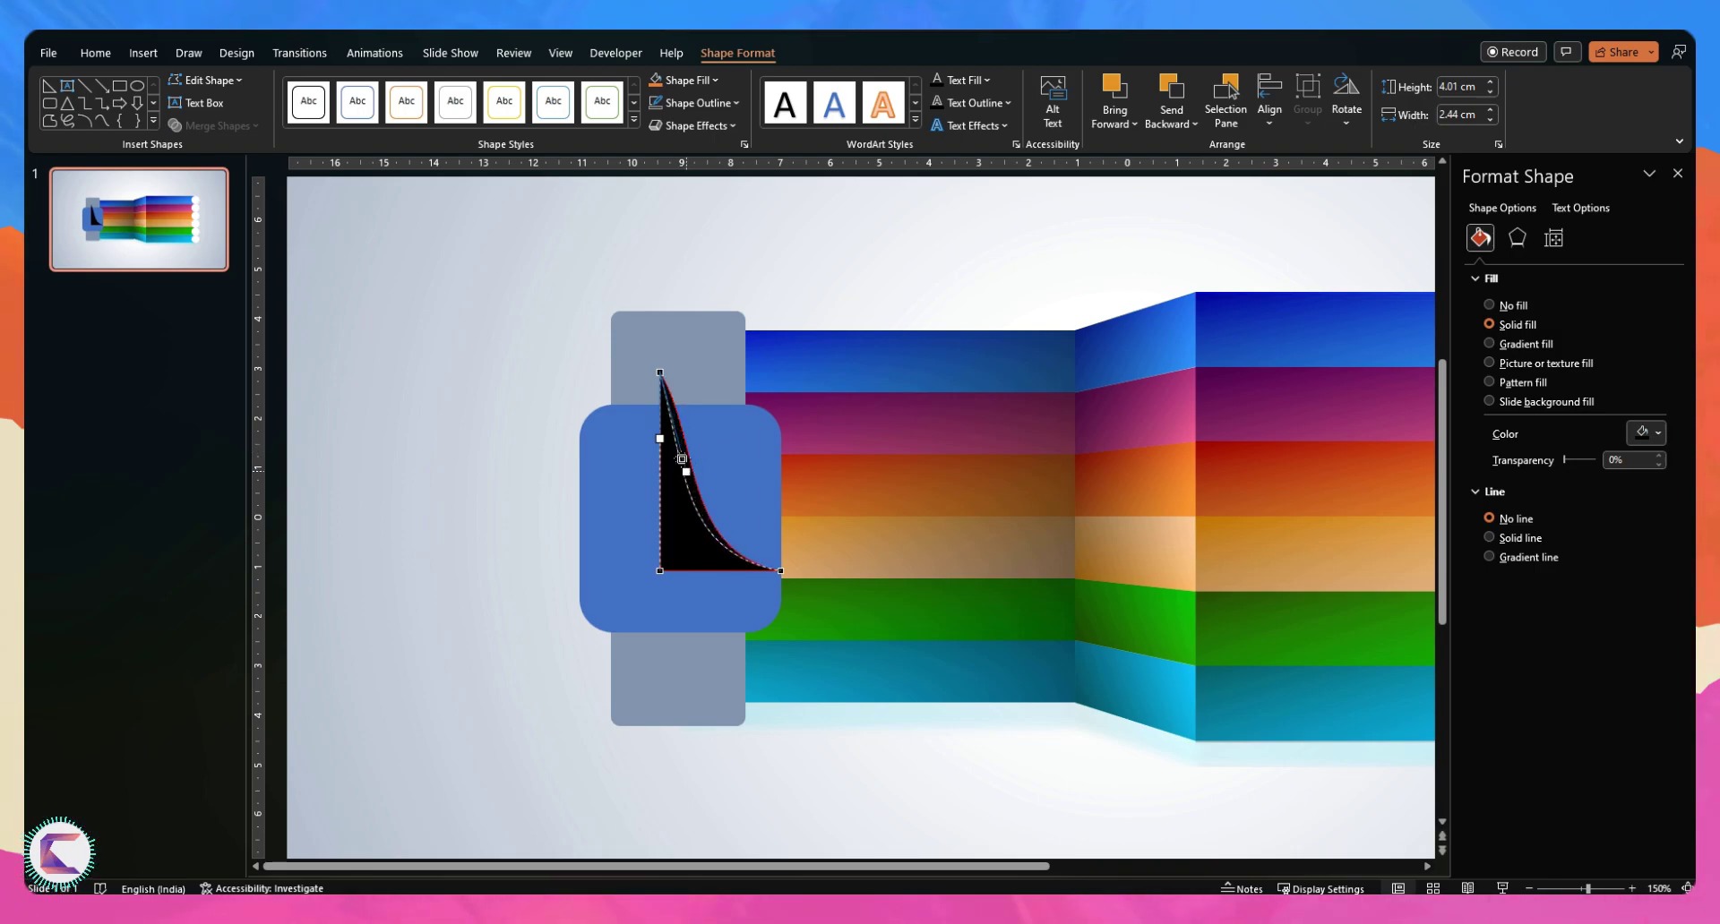
{"action": "left_click_drag", "start_coordinate": [682, 459], "coordinate": [663, 436]}
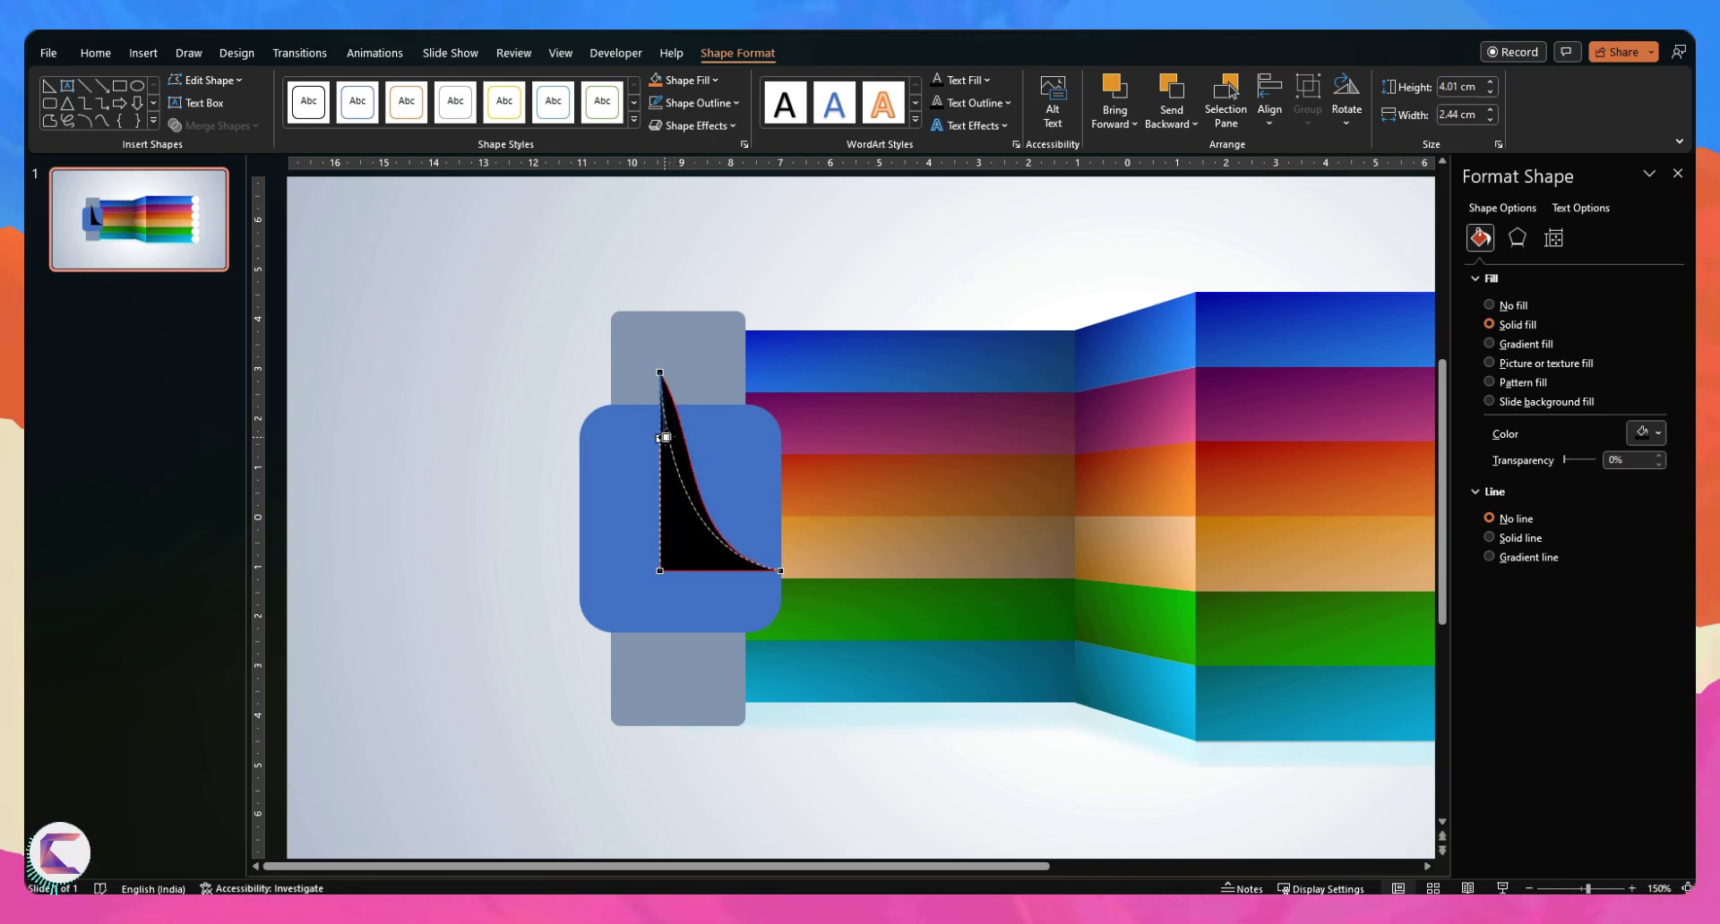
{"action": "left_click", "coordinate": [549, 400]}
{"action": "left_click", "coordinate": [674, 491]}
Shrink the curved wedge to fit one face corner, then place a horizontally mirrored copy at the opposite corner
{"action": "left_click_drag", "start_coordinate": [777, 566], "coordinate": [685, 431]}
{"action": "left_click_drag", "start_coordinate": [876, 549], "coordinate": [823, 578]}
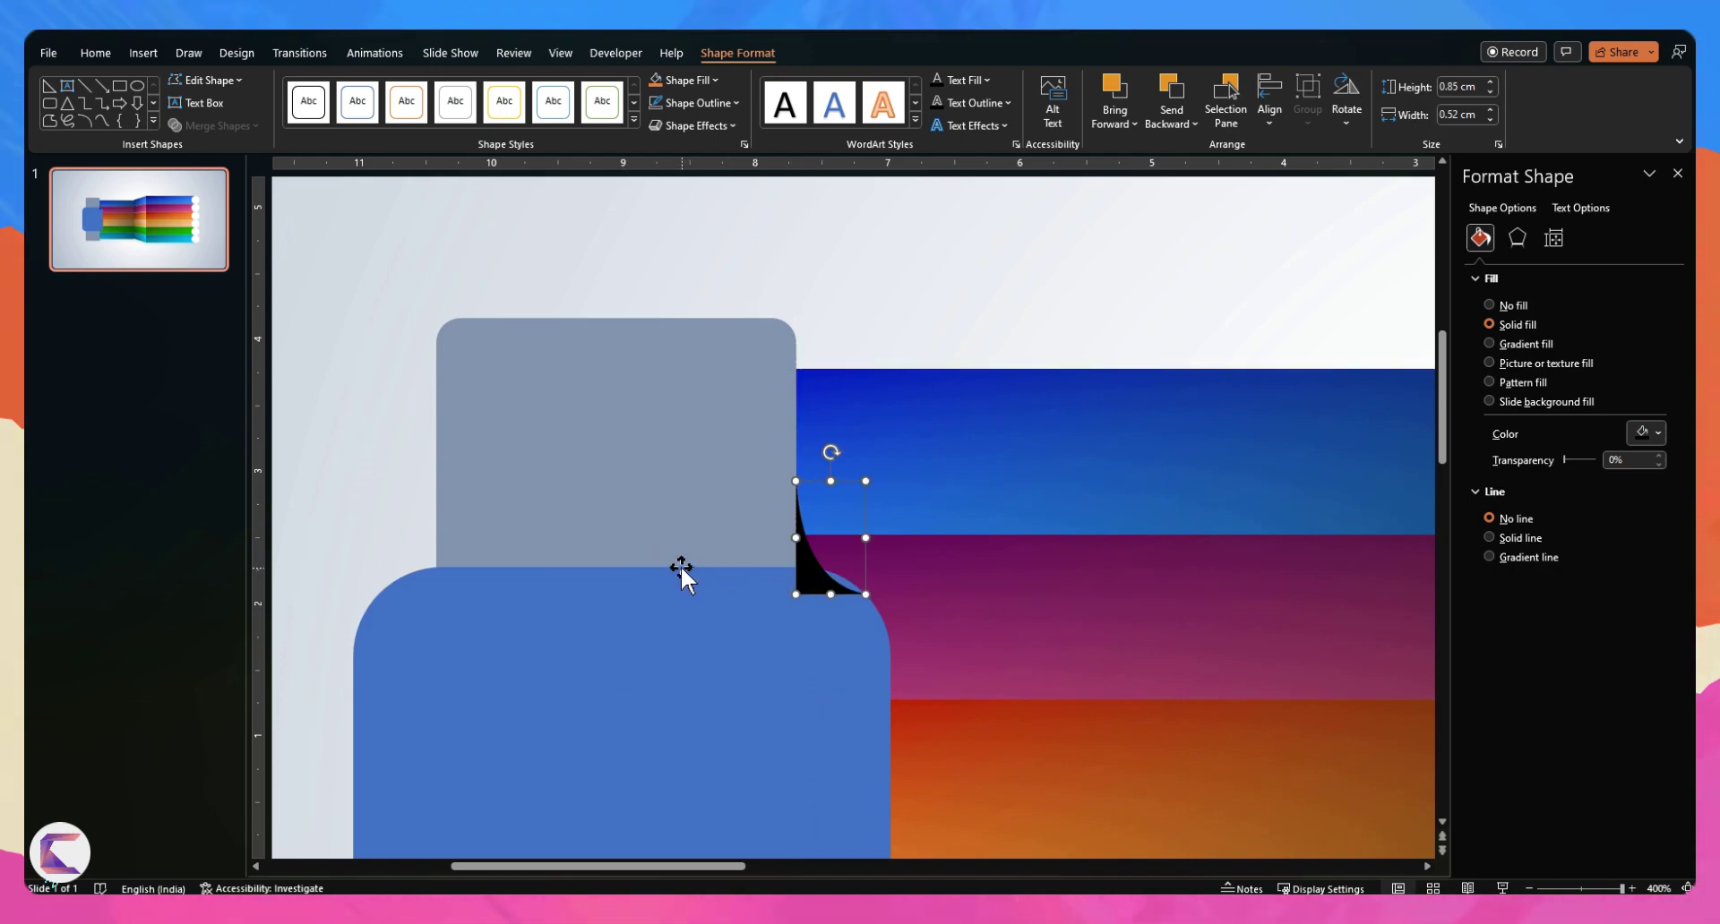
{"action": "scroll", "coordinate": [678, 564], "scroll_direction": "down", "scroll_amount": 3}
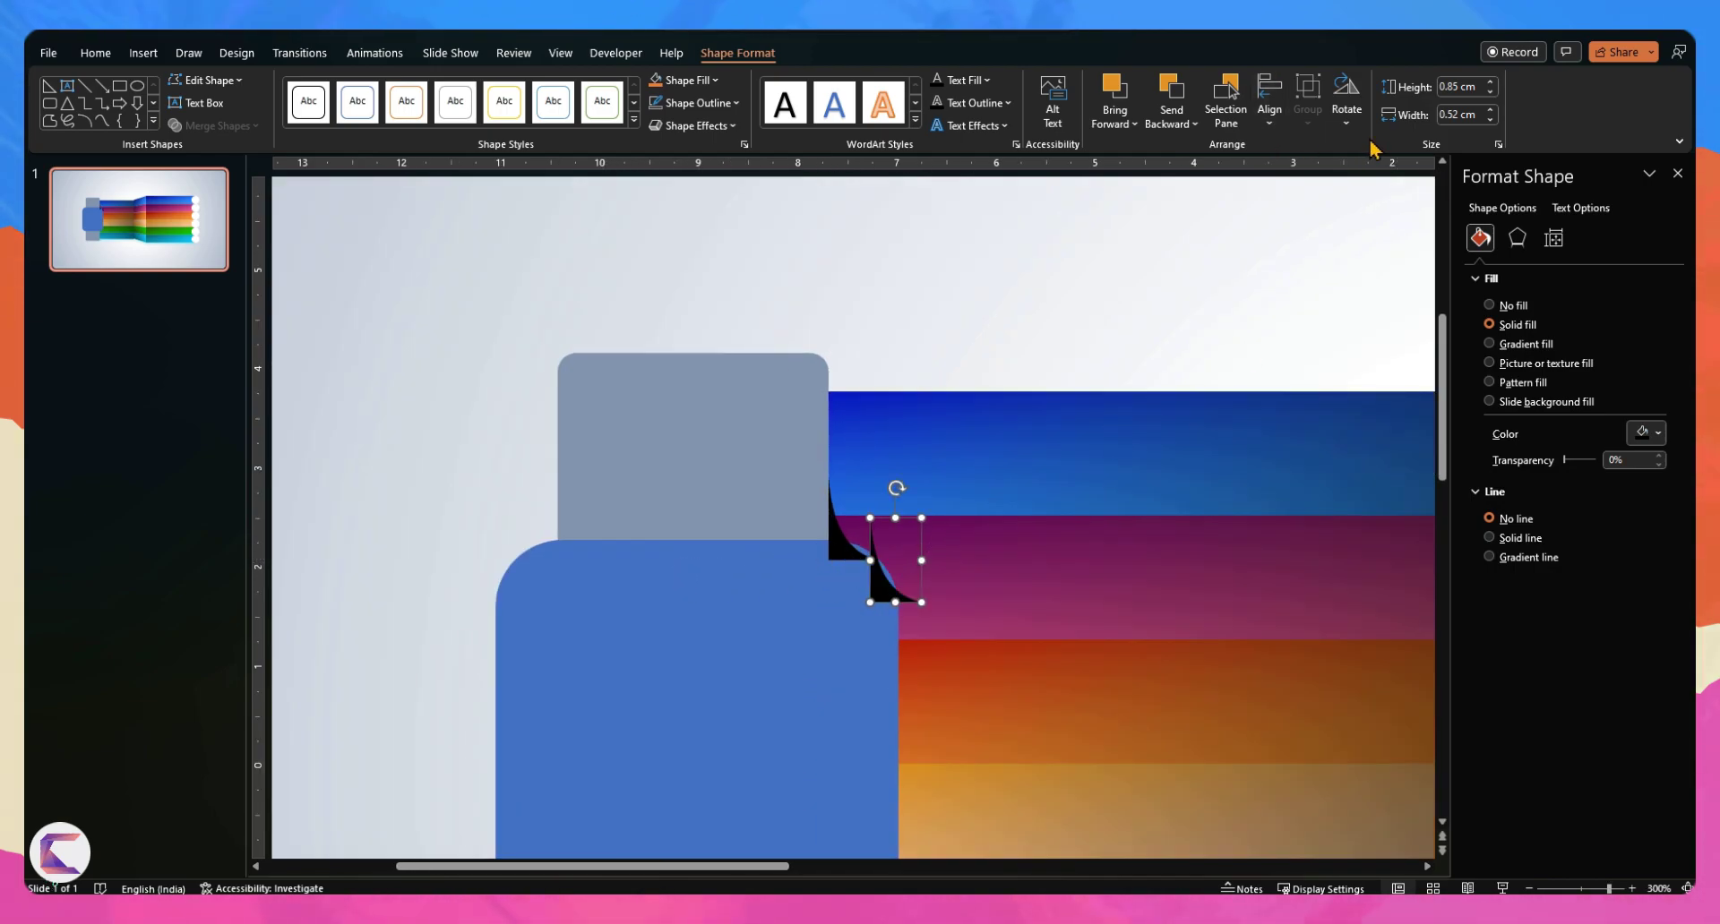
{"action": "left_click", "coordinate": [1346, 106]}
{"action": "left_click", "coordinate": [1399, 223]}
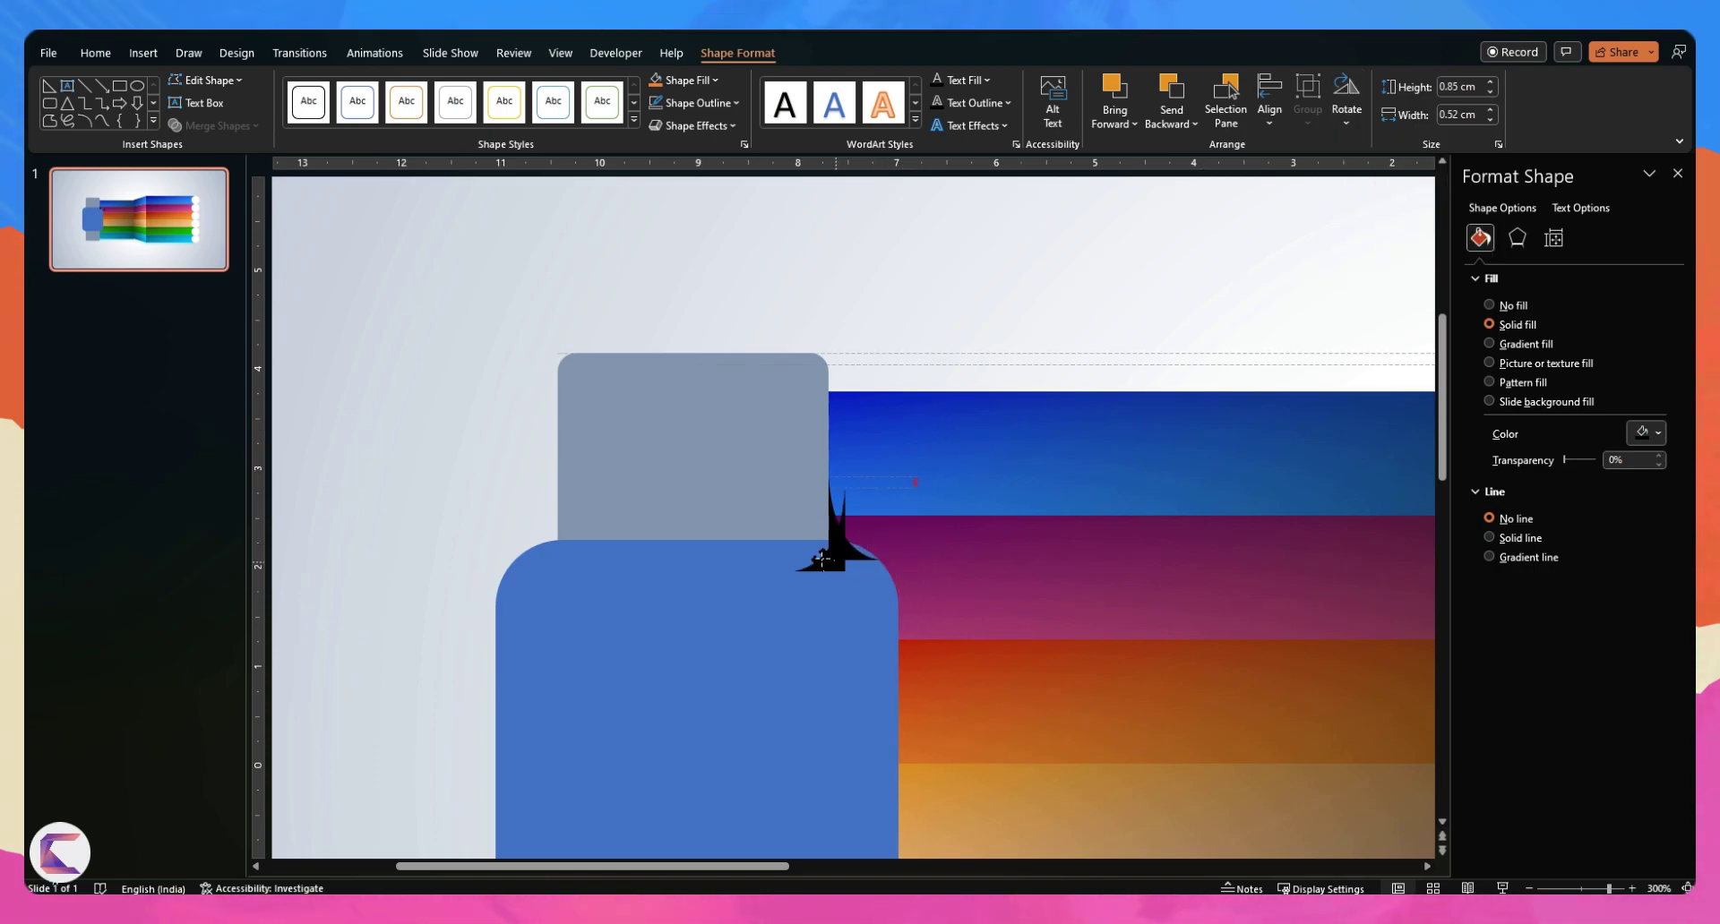
{"action": "left_click_drag", "start_coordinate": [812, 557], "coordinate": [550, 557]}
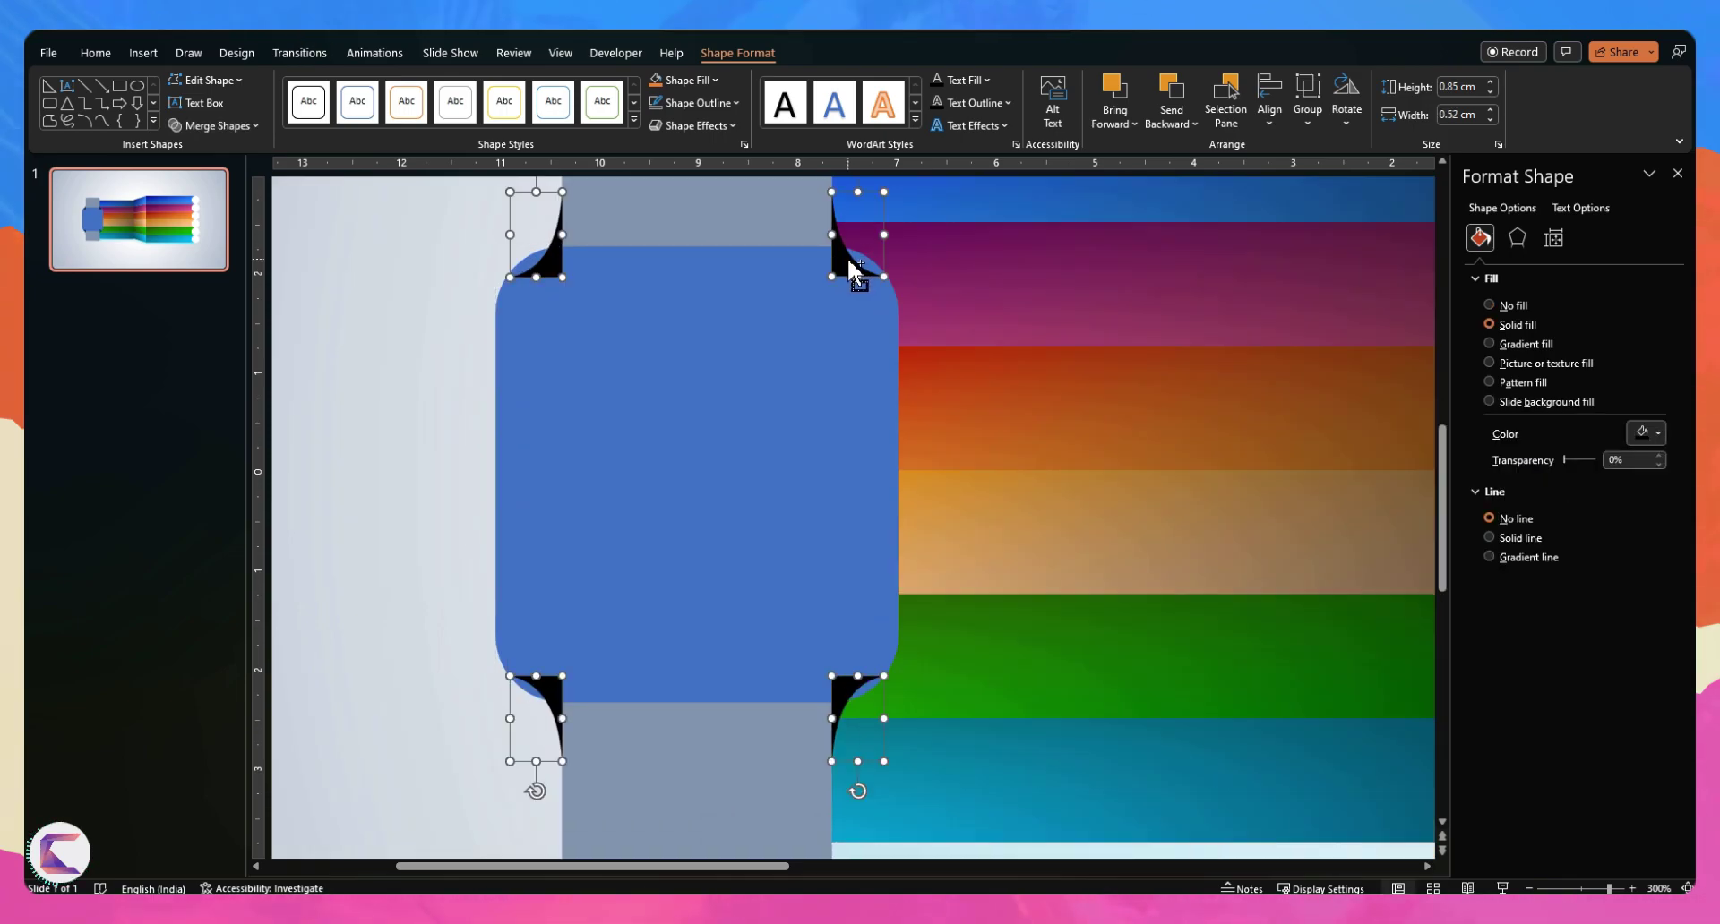
Union the strap and corner wedges into one shape, then bring the blue face to front
{"action": "key", "text": "ctrl+g"}
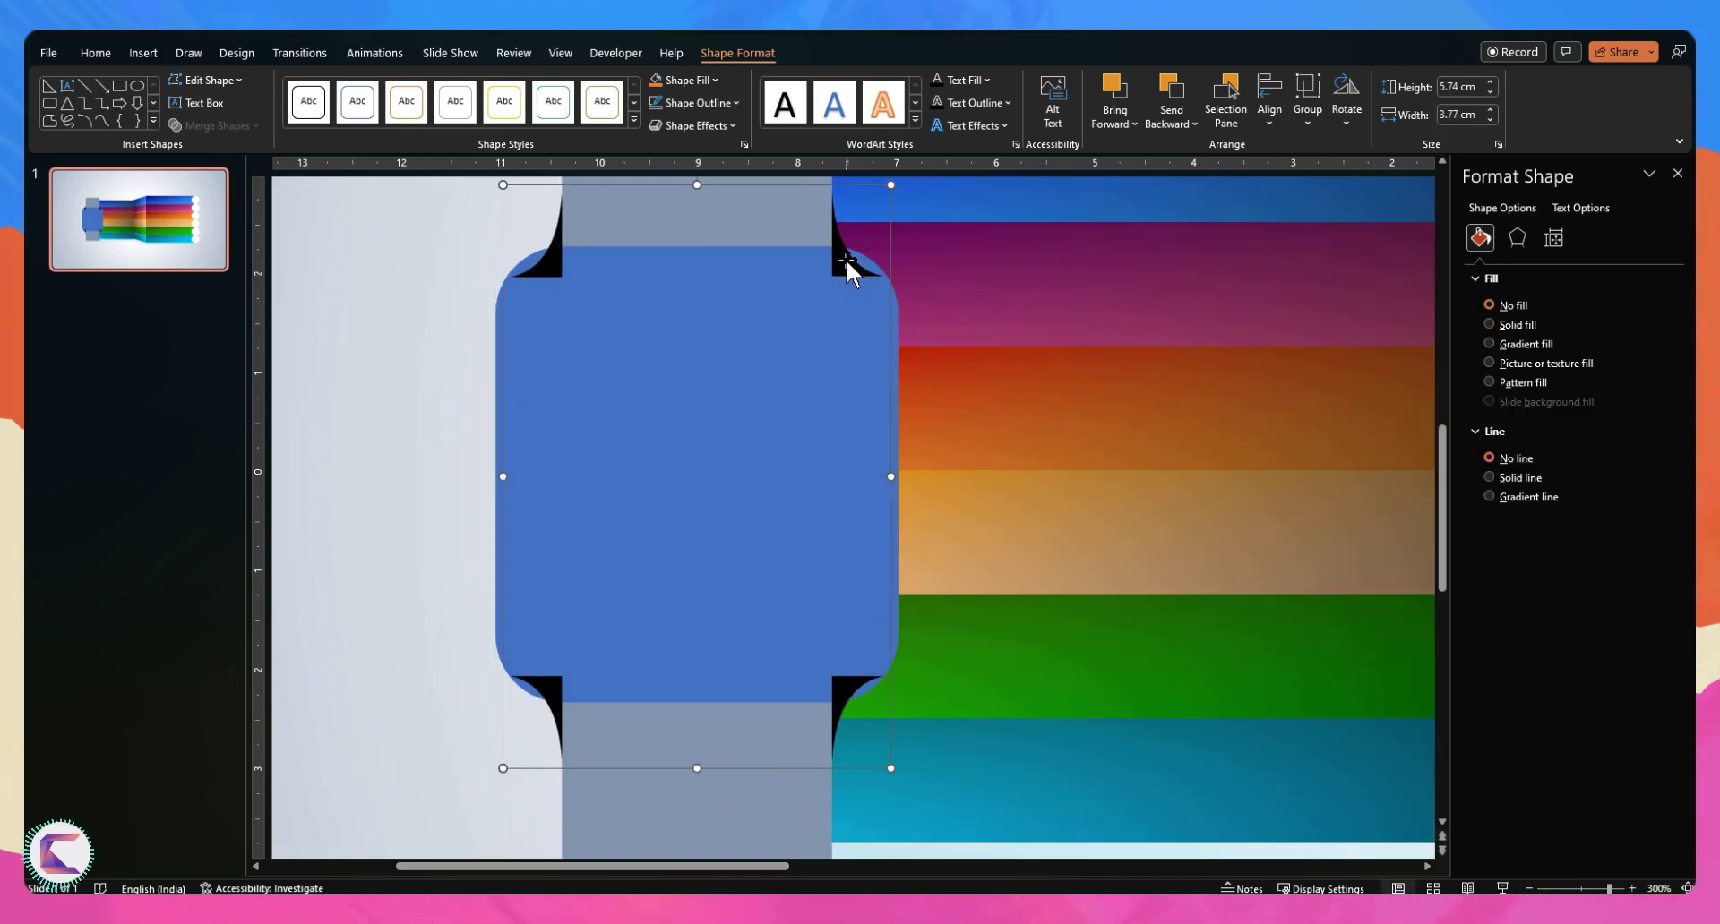
{"action": "key", "text": "ctrl+shift+g"}
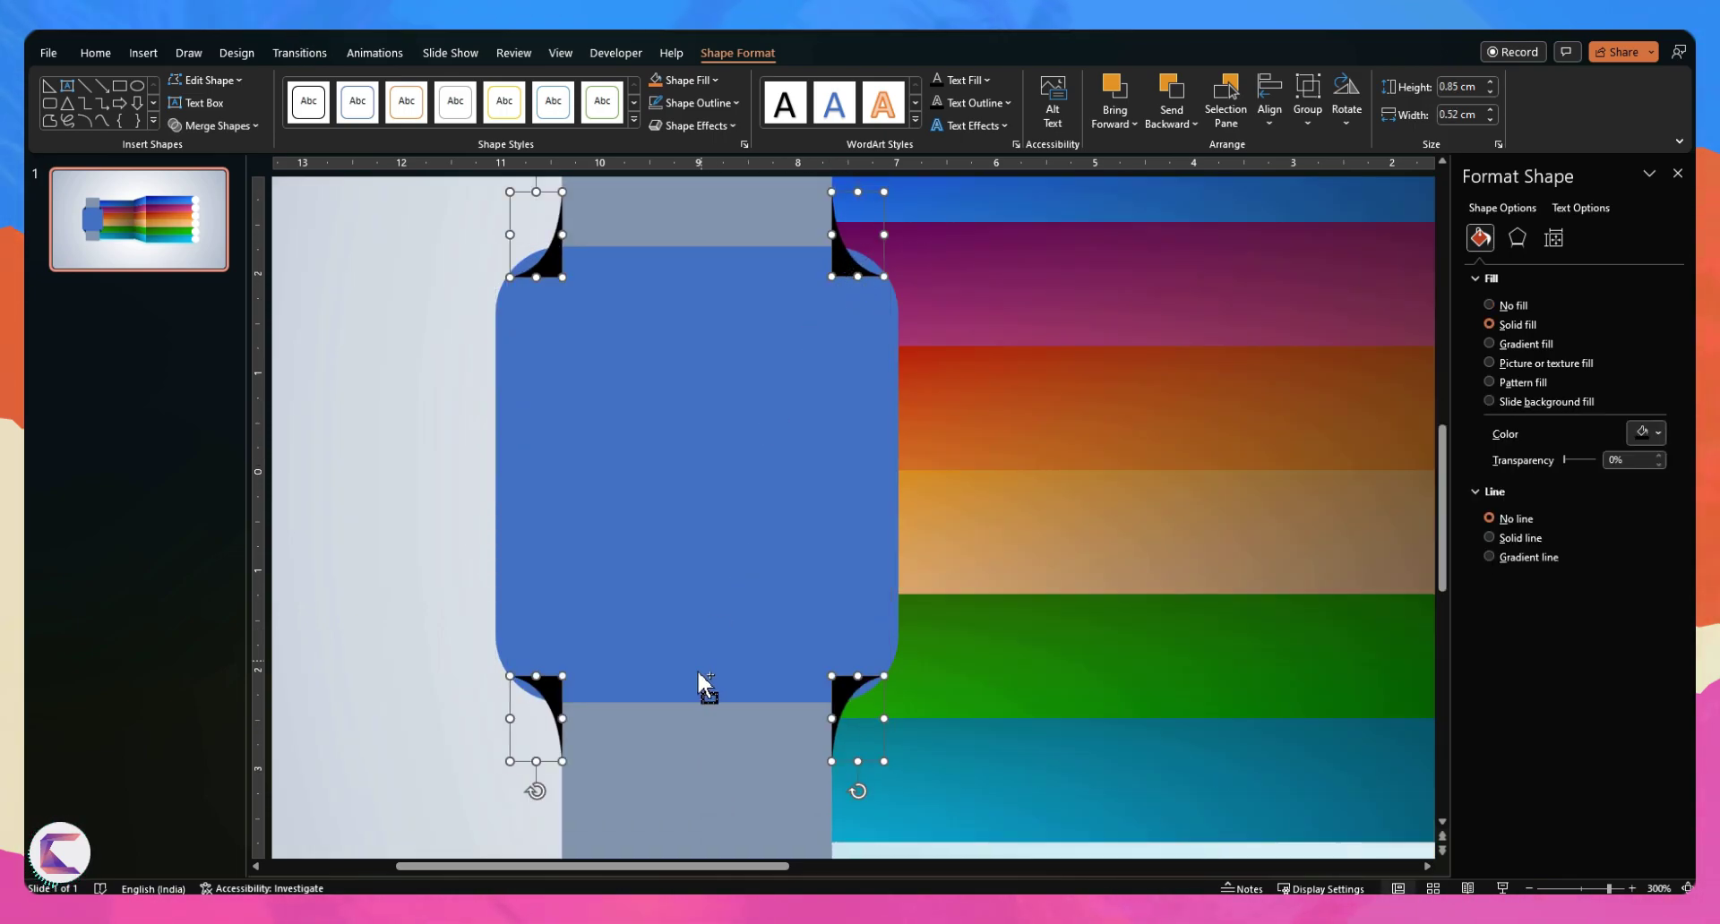
{"action": "left_click", "coordinate": [208, 79]}
{"action": "left_click", "coordinate": [355, 27]}
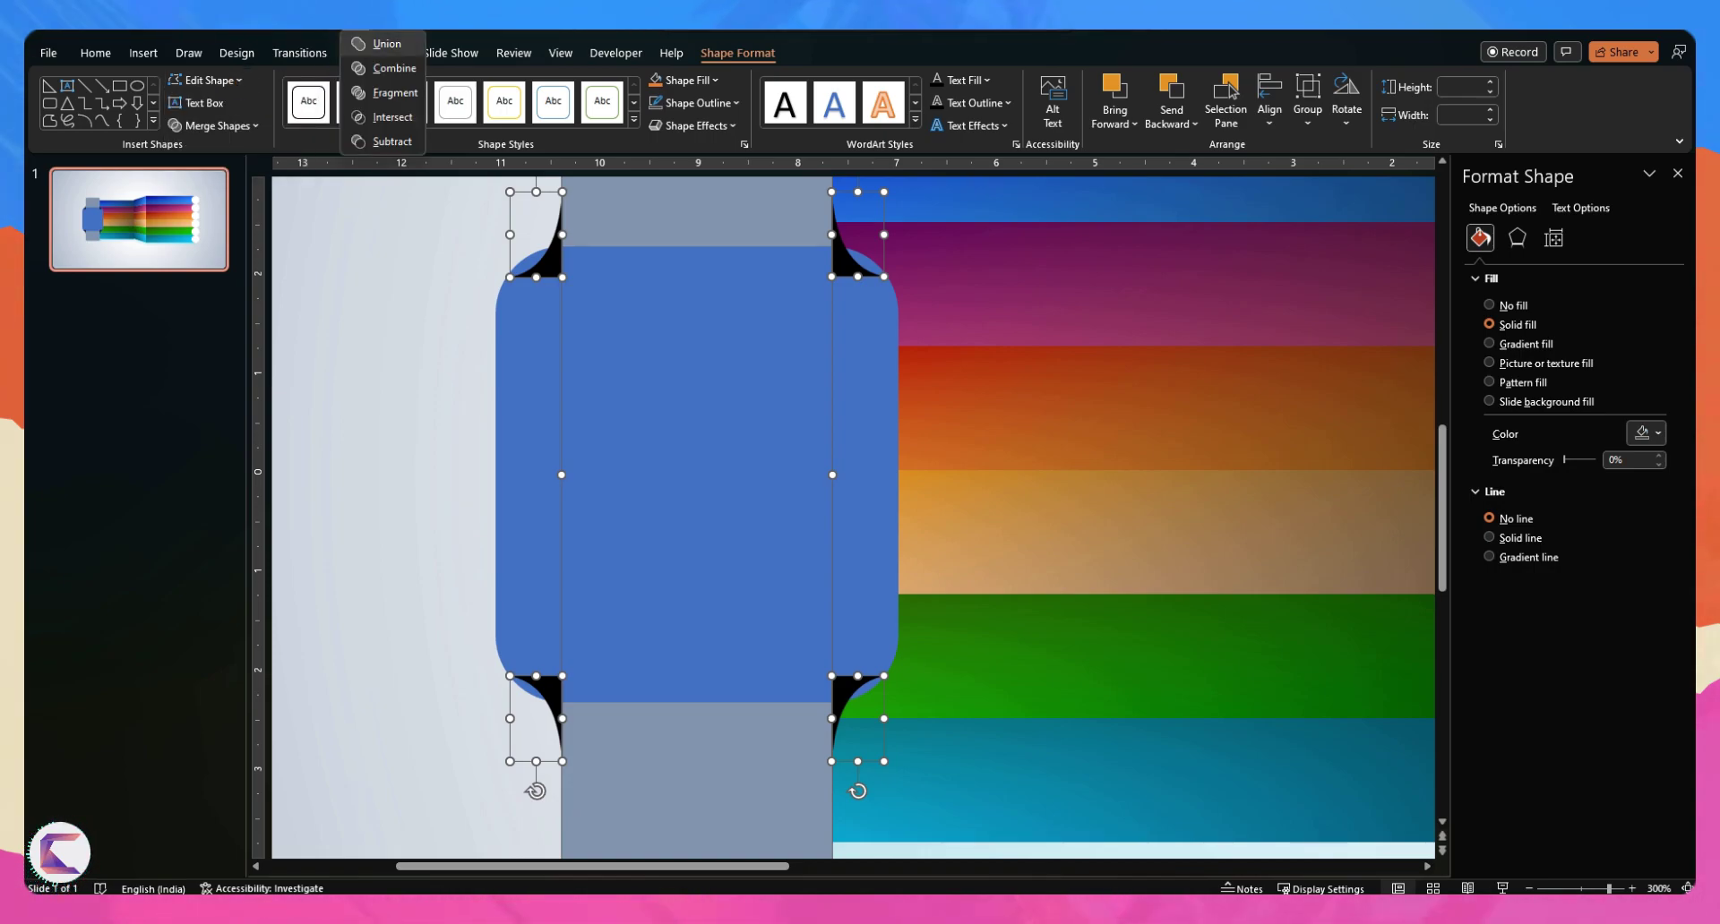
{"action": "left_click", "coordinate": [384, 44]}
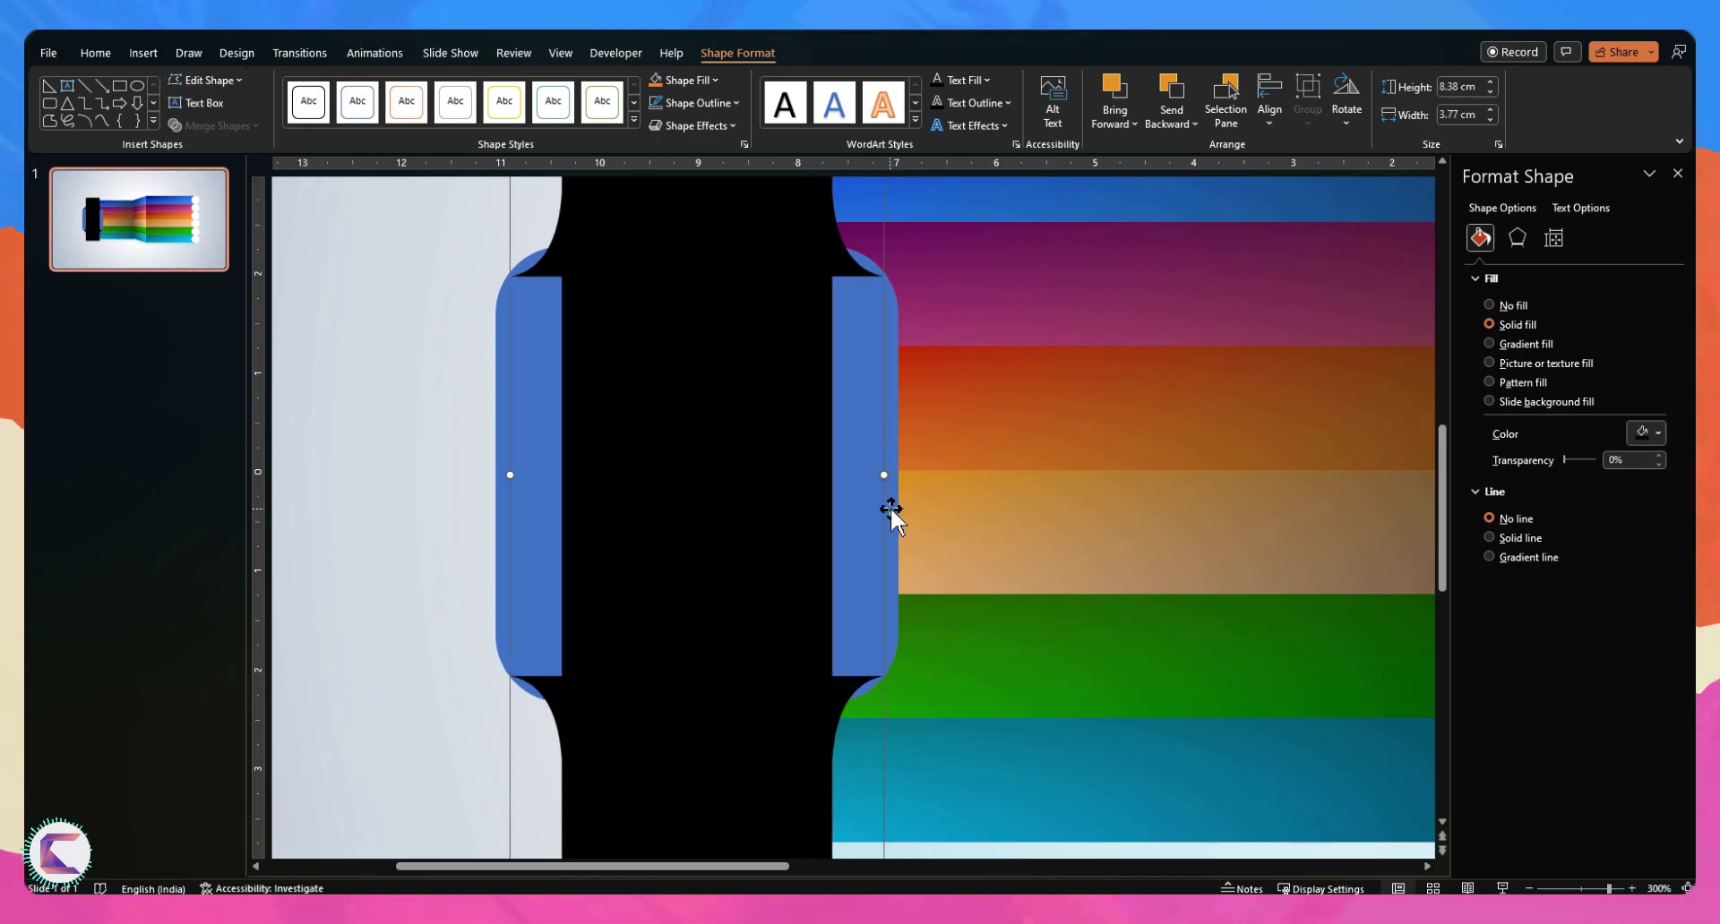
{"action": "left_click", "coordinate": [889, 506]}
{"action": "right_click", "coordinate": [891, 507]}
{"action": "left_click", "coordinate": [963, 570]}
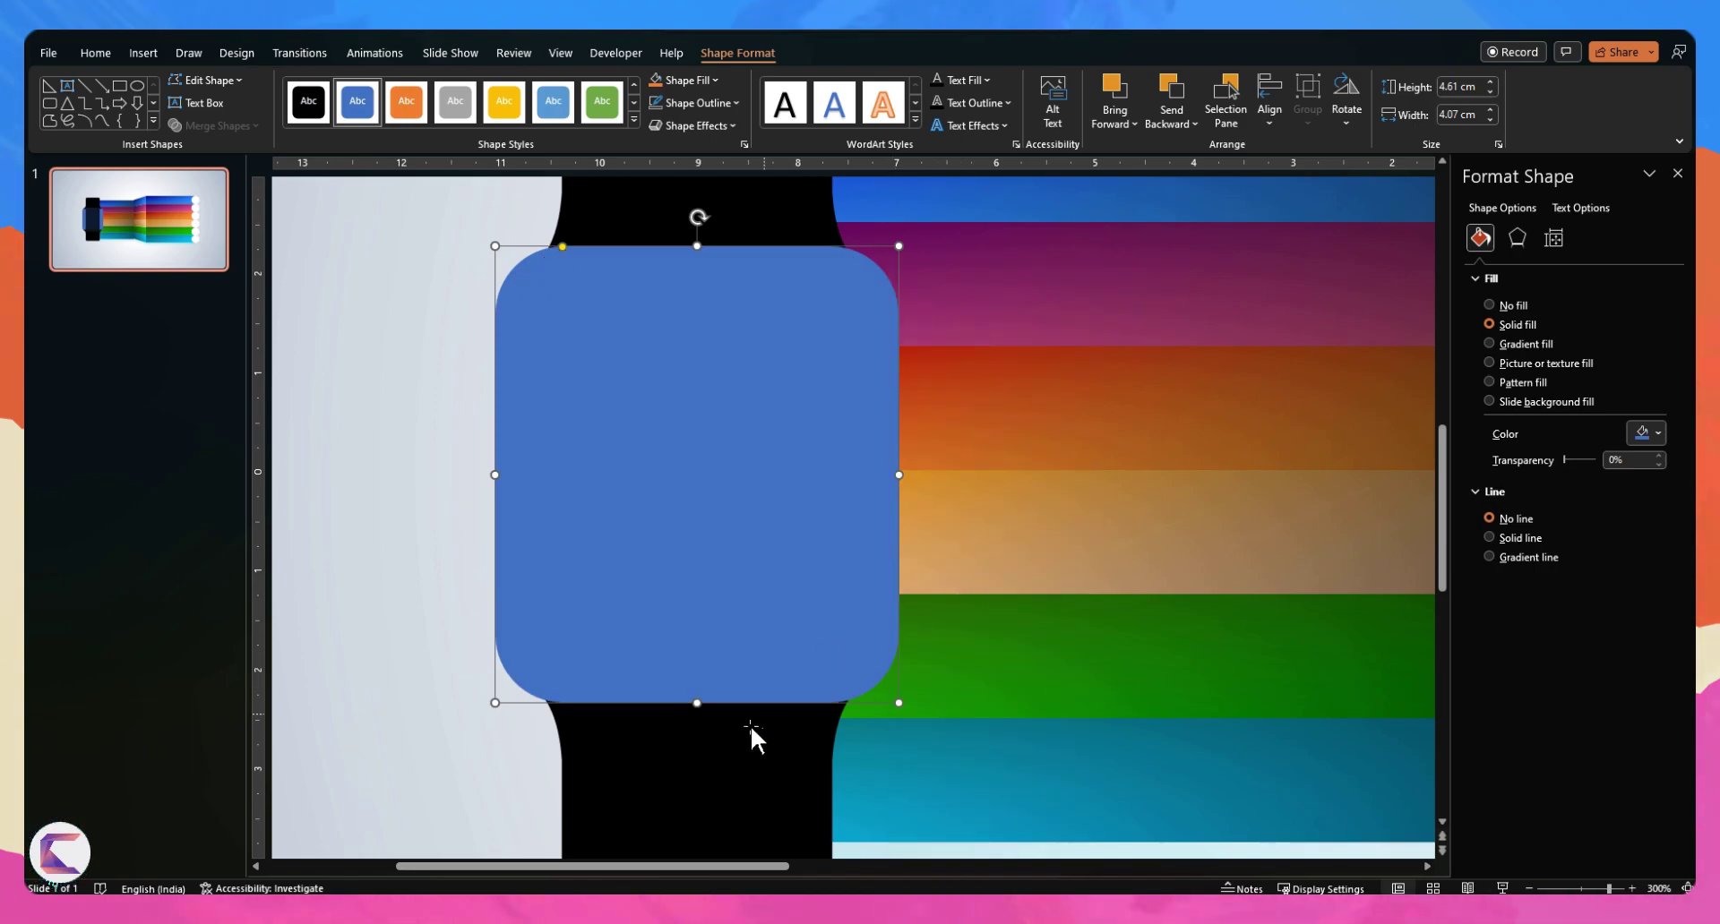
Give the merged strap a linear gradient fill running vertically at 90°
{"action": "left_click", "coordinate": [735, 748]}
{"action": "scroll", "coordinate": [740, 748], "scroll_direction": "down", "scroll_amount": 10}
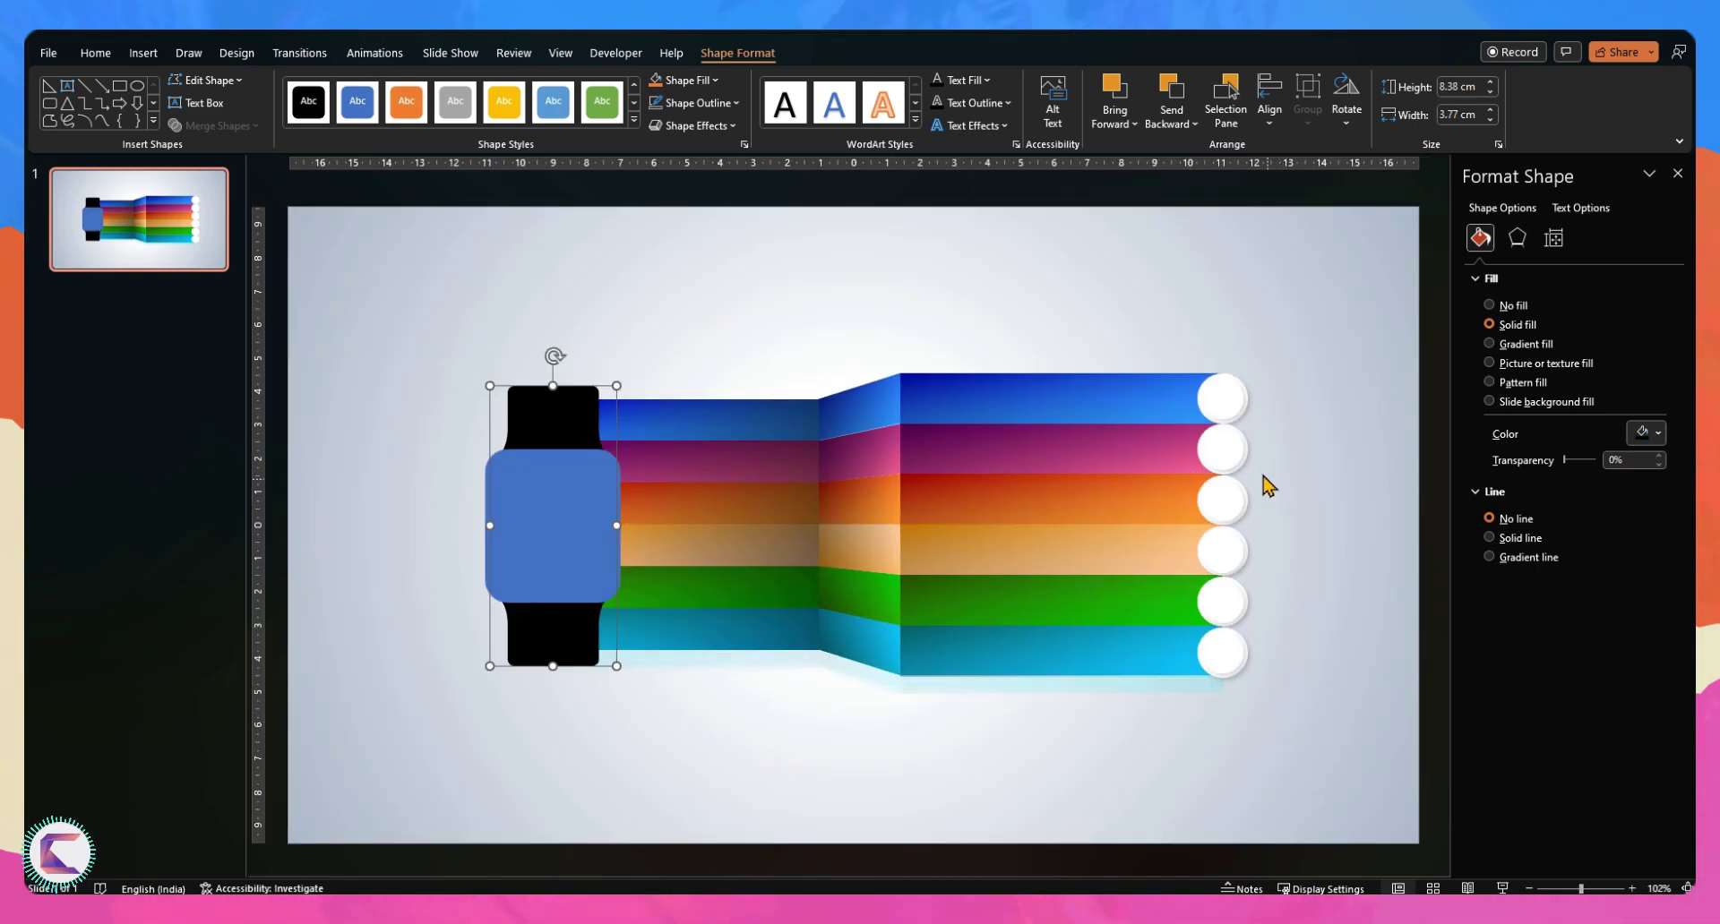
{"action": "left_click", "coordinate": [1528, 346]}
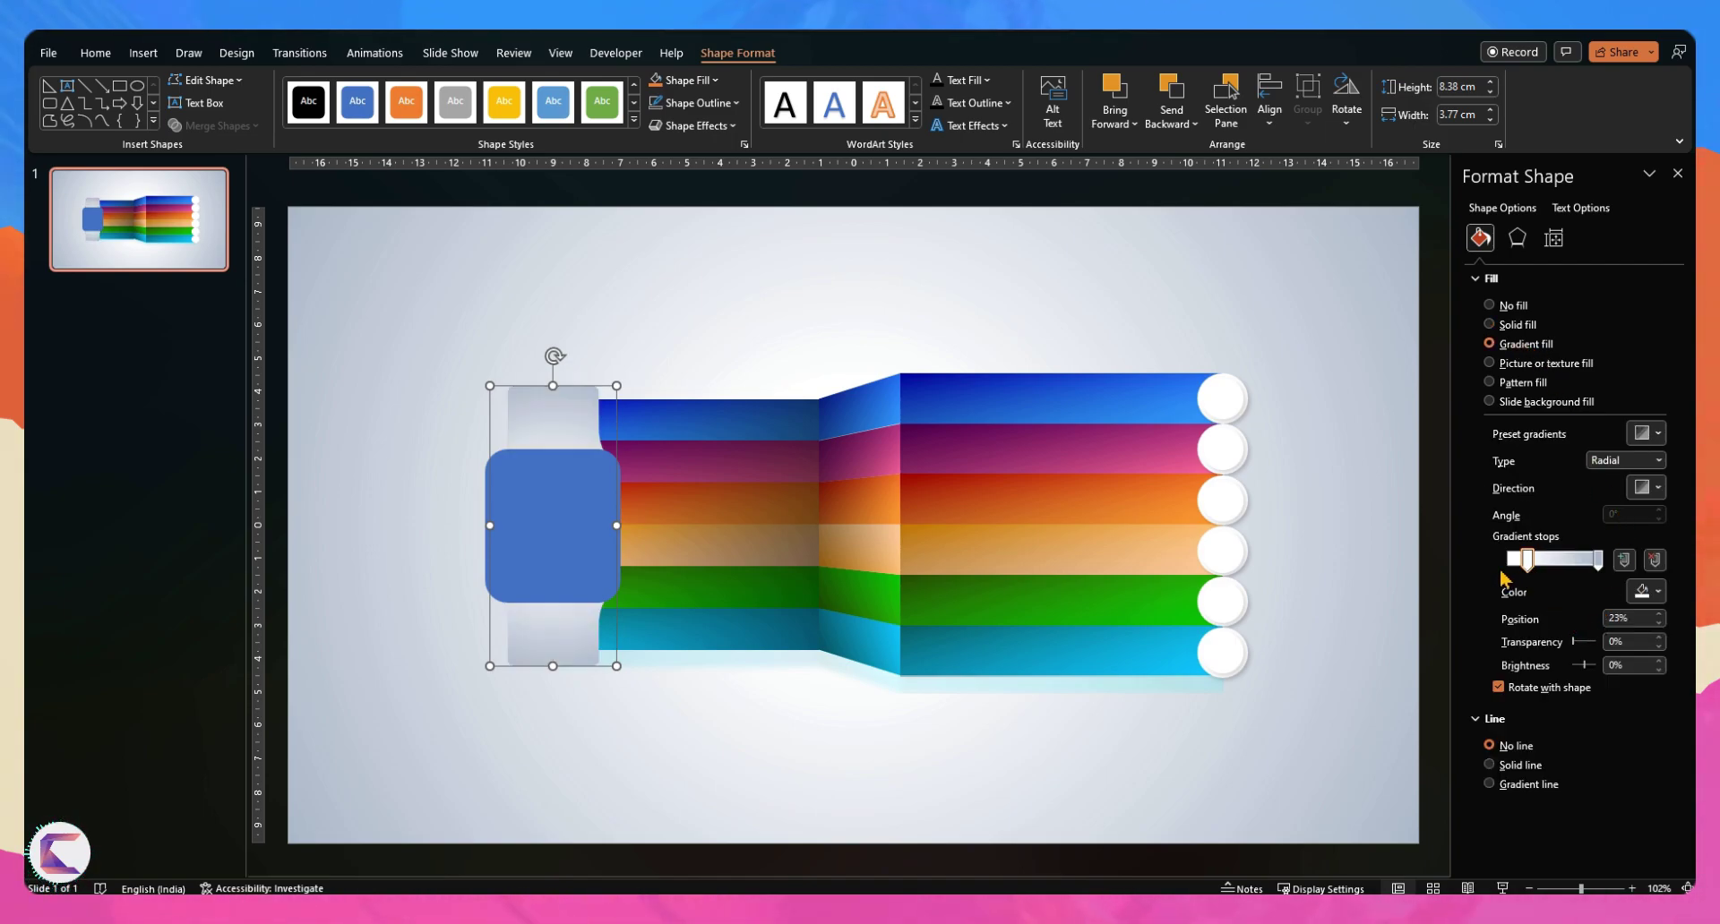
{"action": "left_click_drag", "start_coordinate": [1494, 571], "coordinate": [1473, 575]}
{"action": "left_click", "coordinate": [1644, 462]}
{"action": "left_click", "coordinate": [1615, 482]}
{"action": "left_click", "coordinate": [1642, 487]}
{"action": "left_click", "coordinate": [1572, 534]}
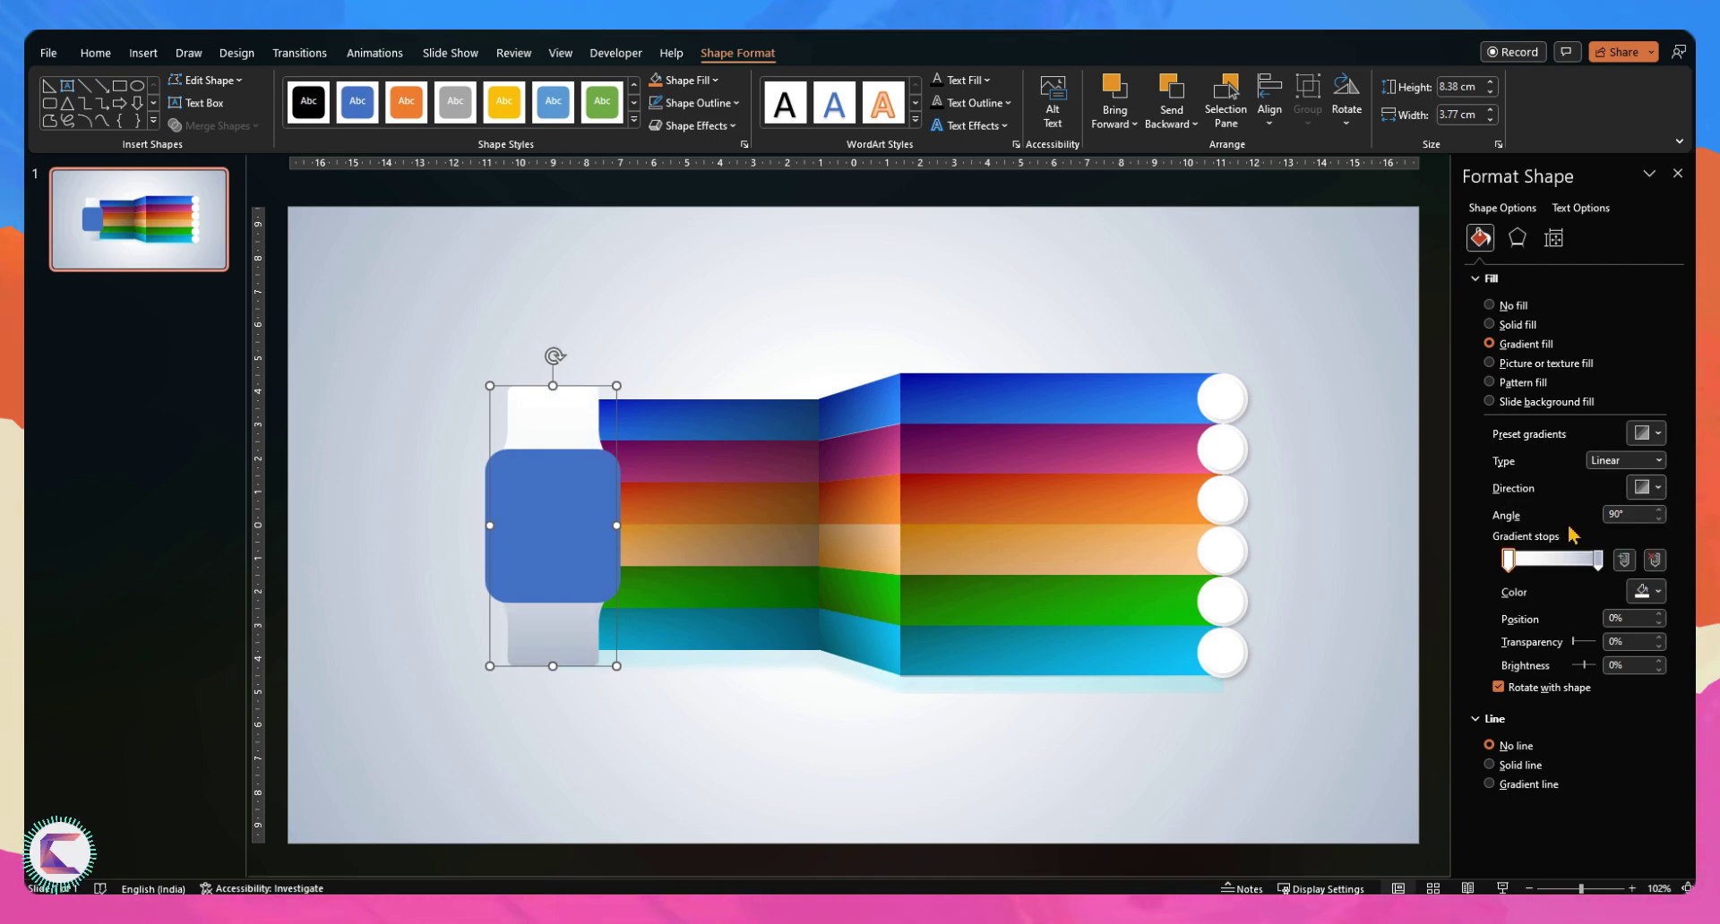
Add a gradient stop at 23% and colour all the strap's stops dark blue-grey
{"action": "left_click", "coordinate": [1528, 560]}
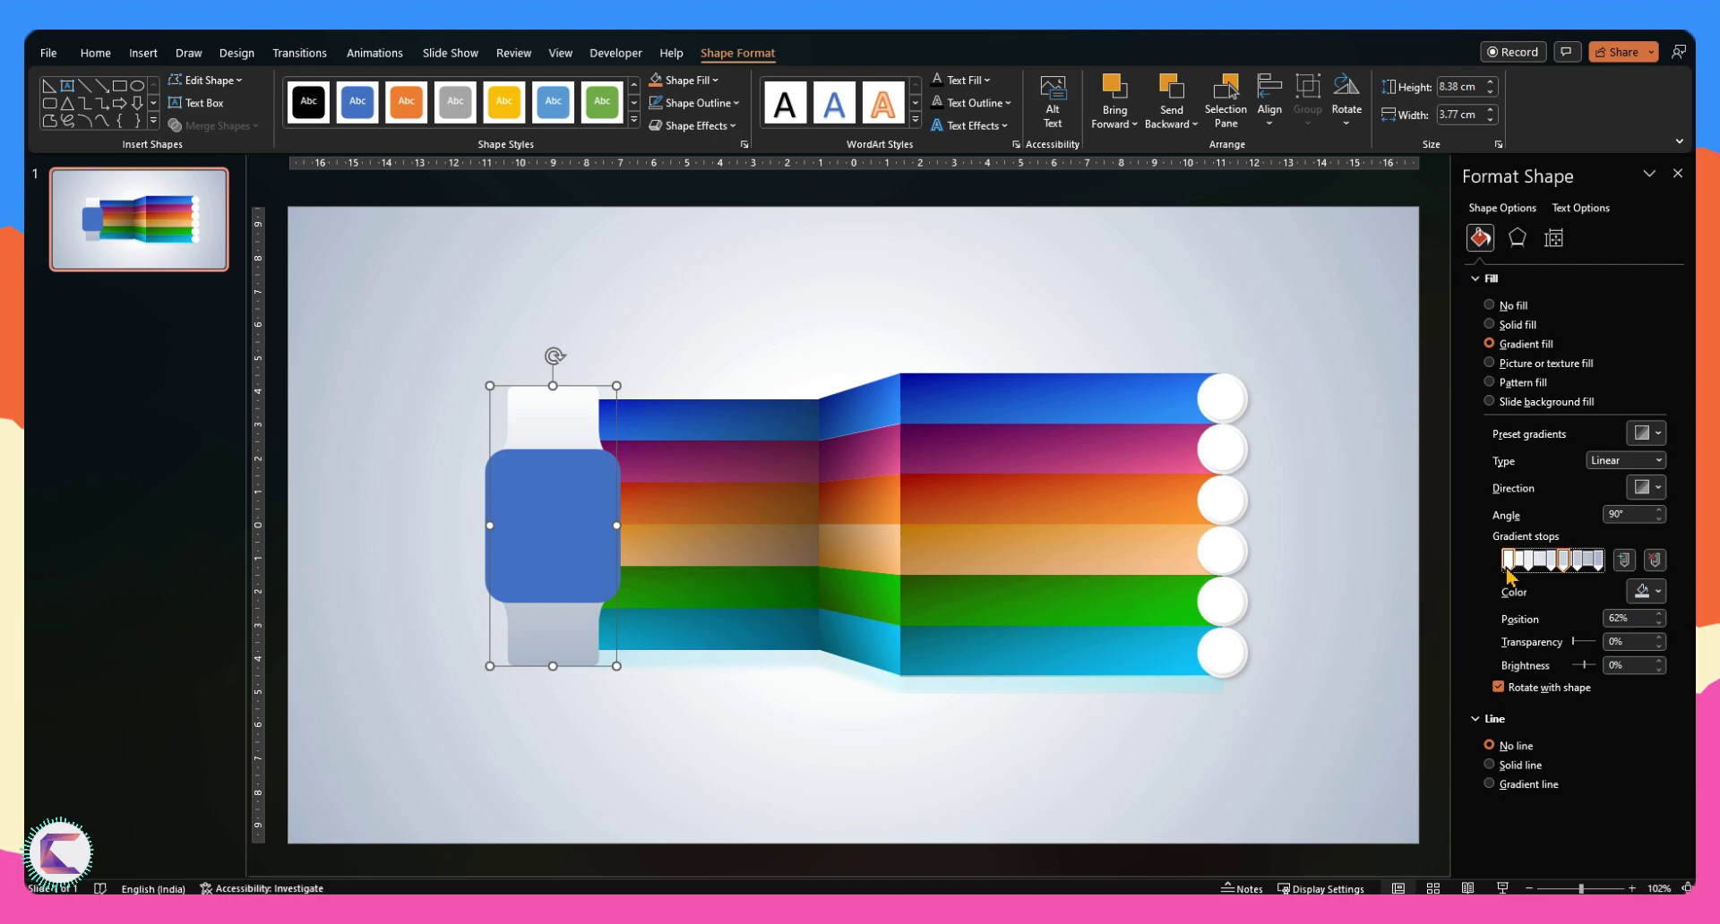
{"action": "left_click", "coordinate": [1642, 593]}
{"action": "left_click", "coordinate": [1597, 694]}
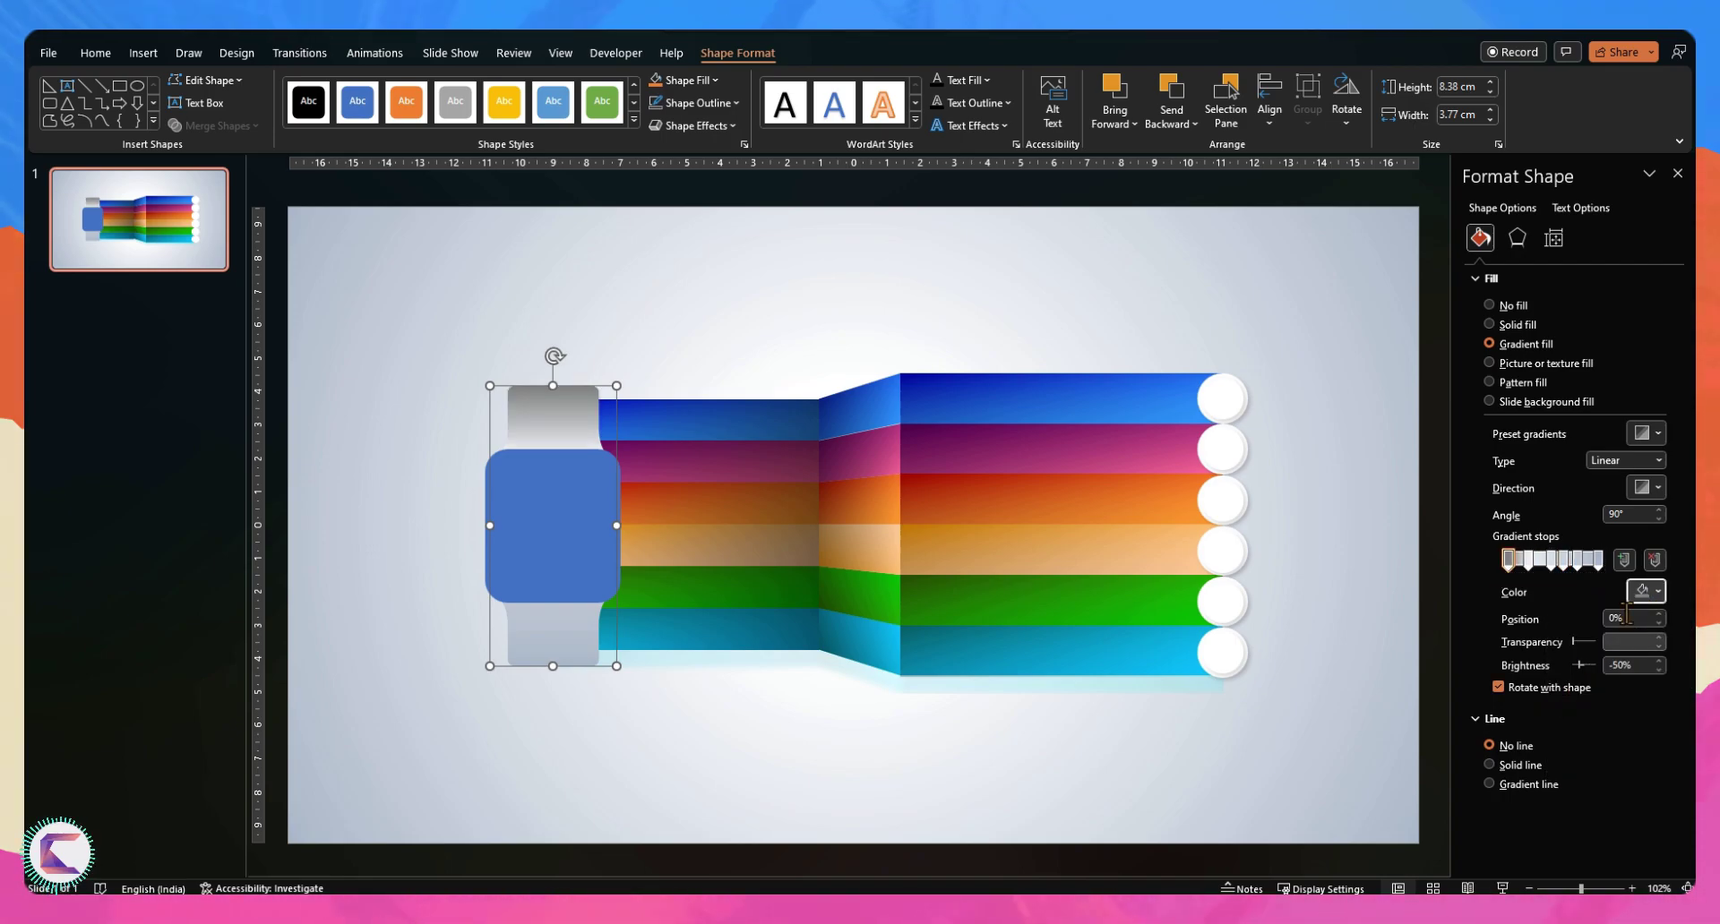
{"action": "left_click", "coordinate": [1643, 591]}
{"action": "left_click", "coordinate": [1598, 695]}
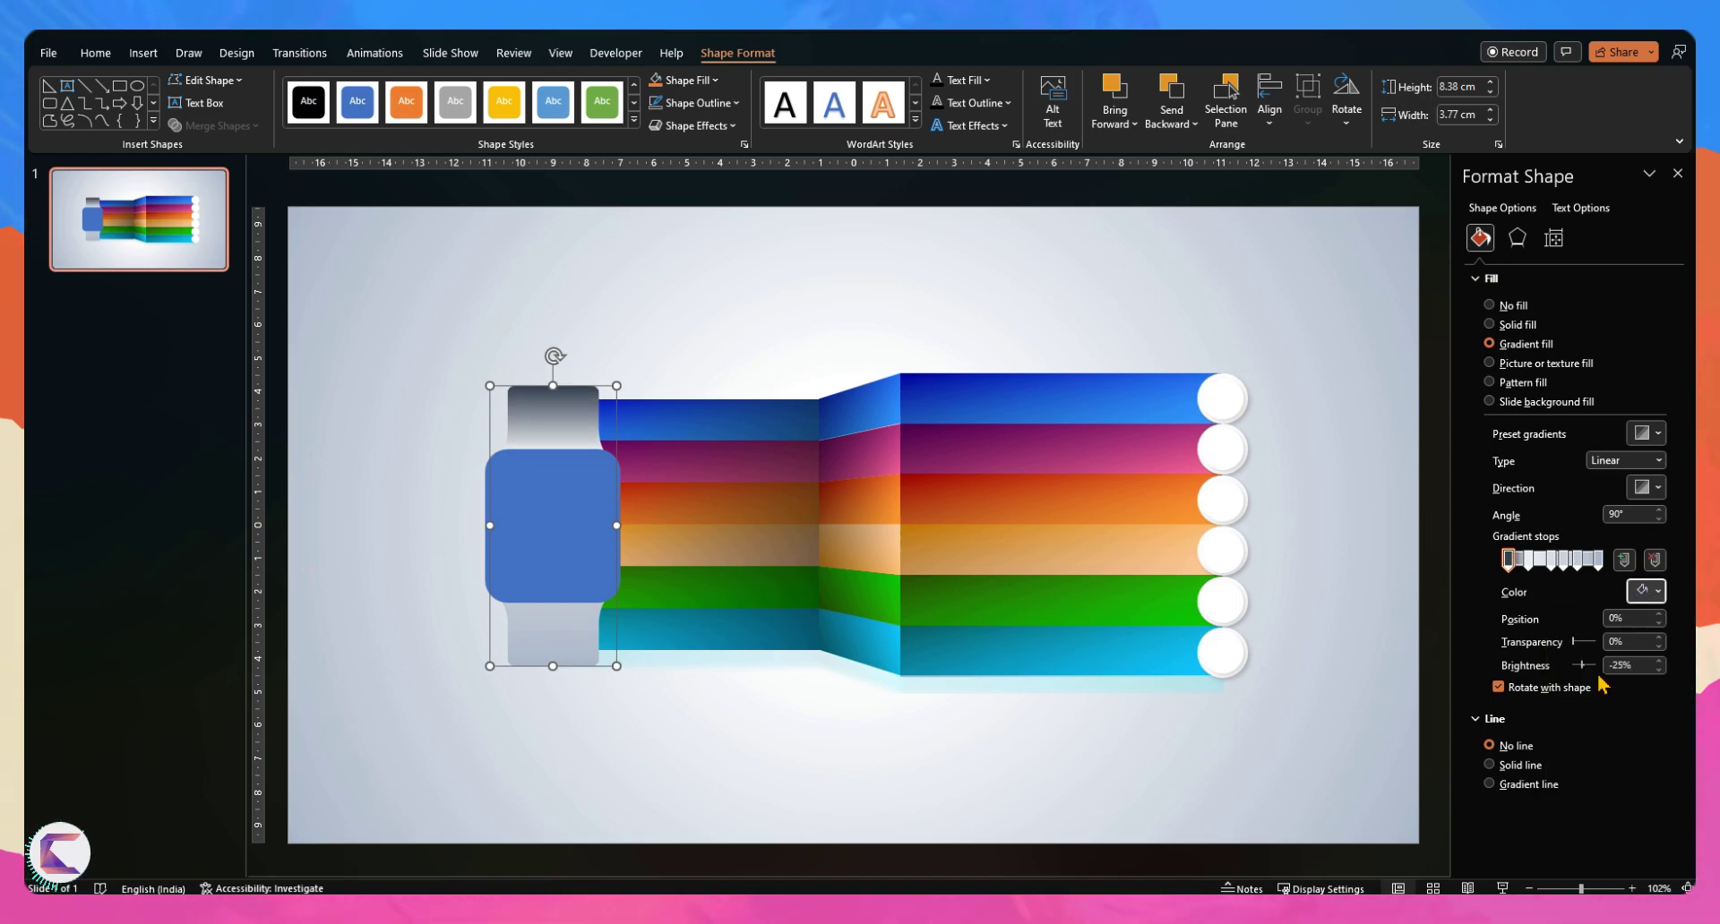
{"action": "left_click", "coordinate": [1528, 561]}
{"action": "left_click", "coordinate": [1649, 593]}
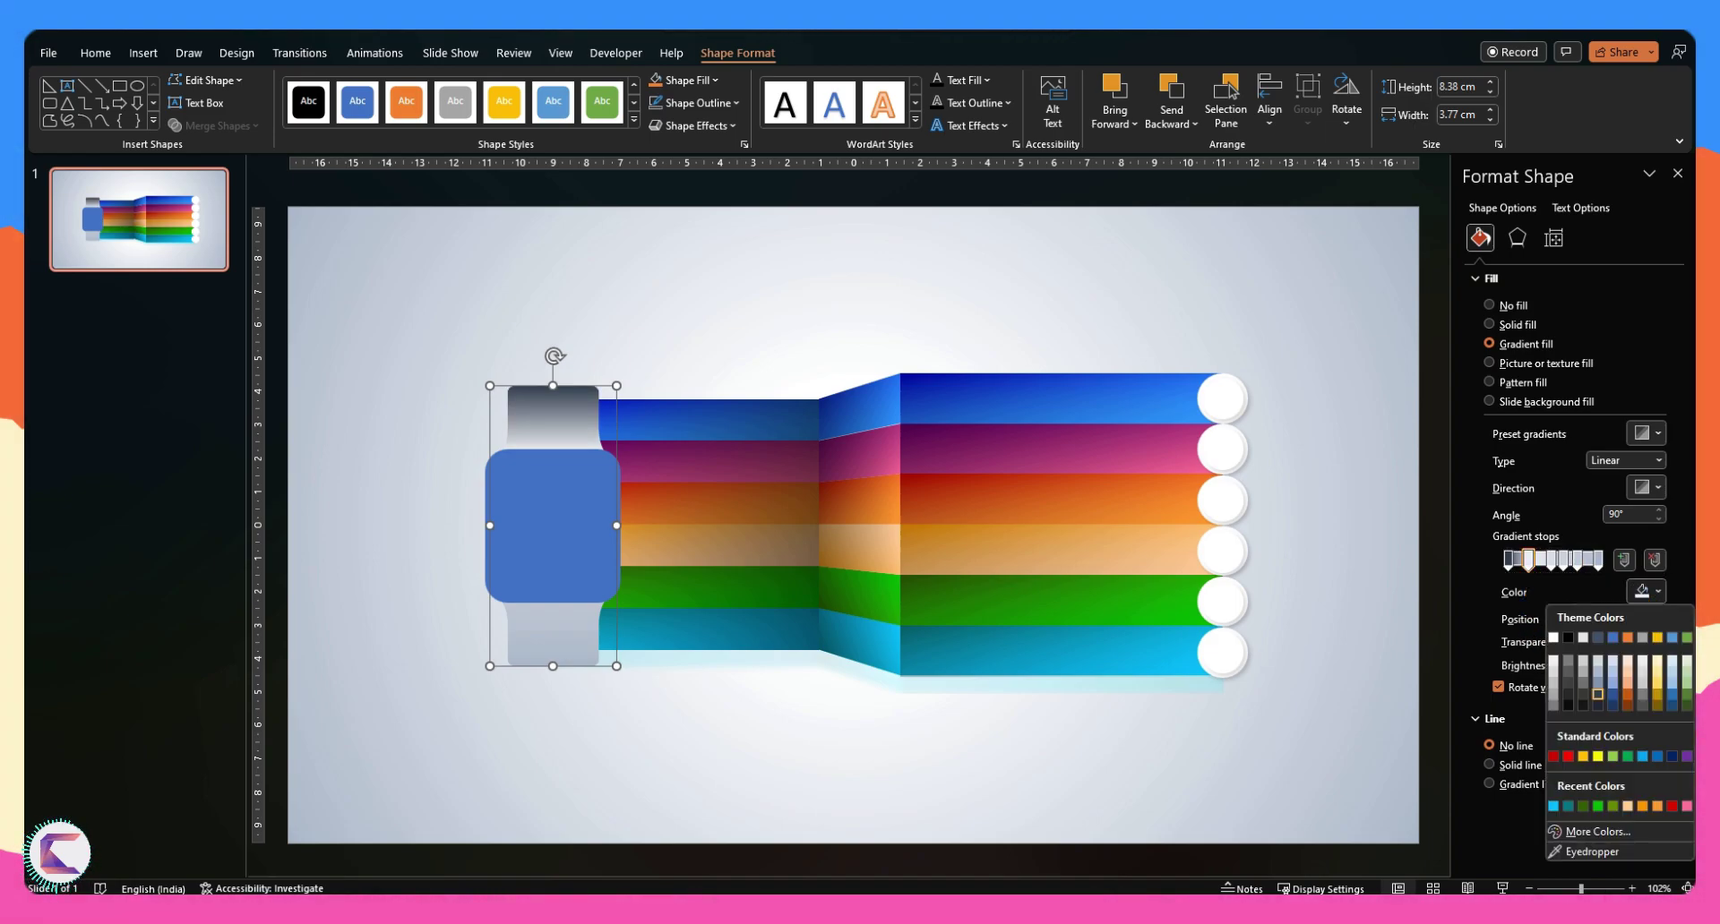
{"action": "left_click", "coordinate": [1598, 694]}
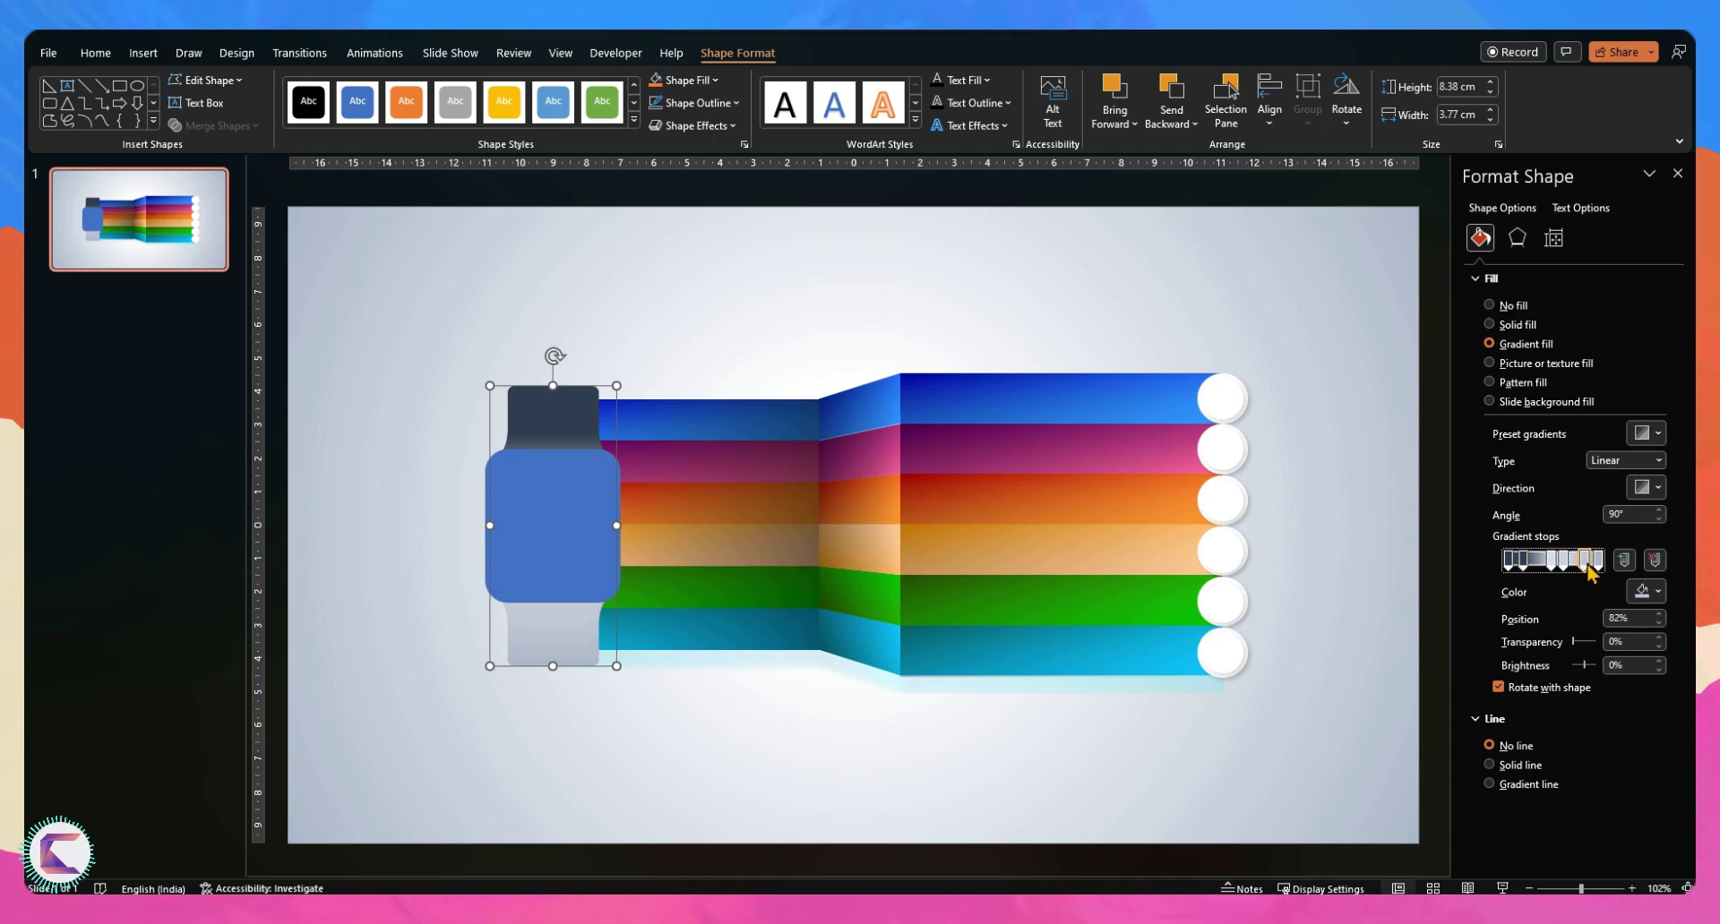
{"action": "left_click", "coordinate": [1646, 592]}
{"action": "left_click", "coordinate": [1597, 694]}
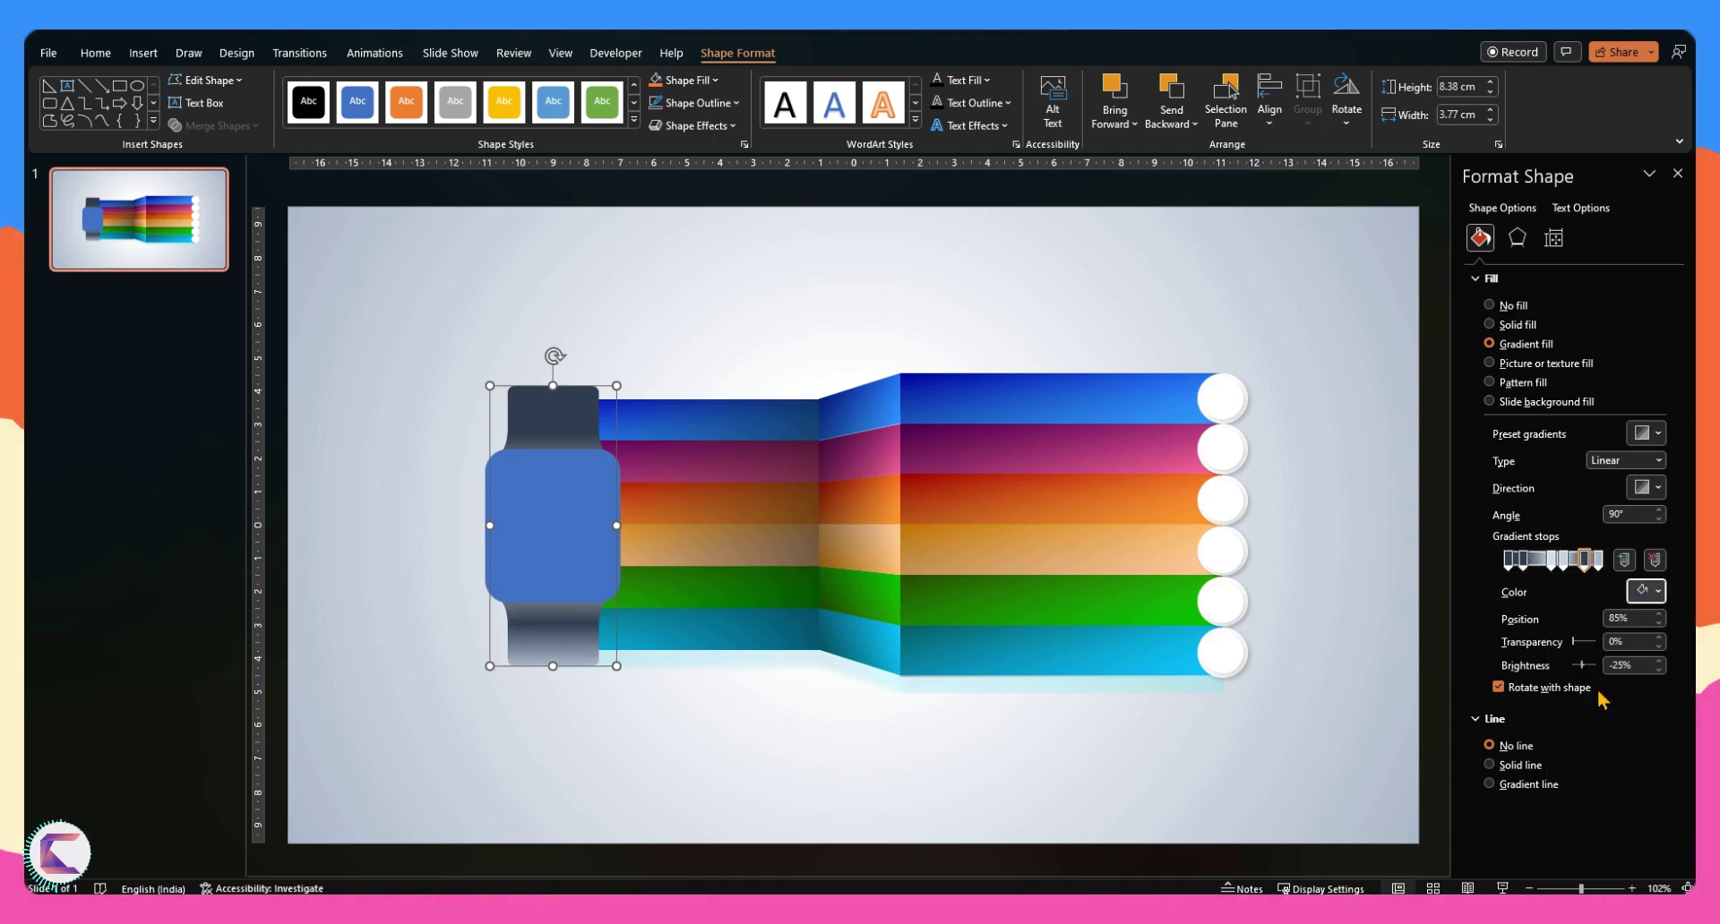
{"action": "left_click", "coordinate": [1636, 592]}
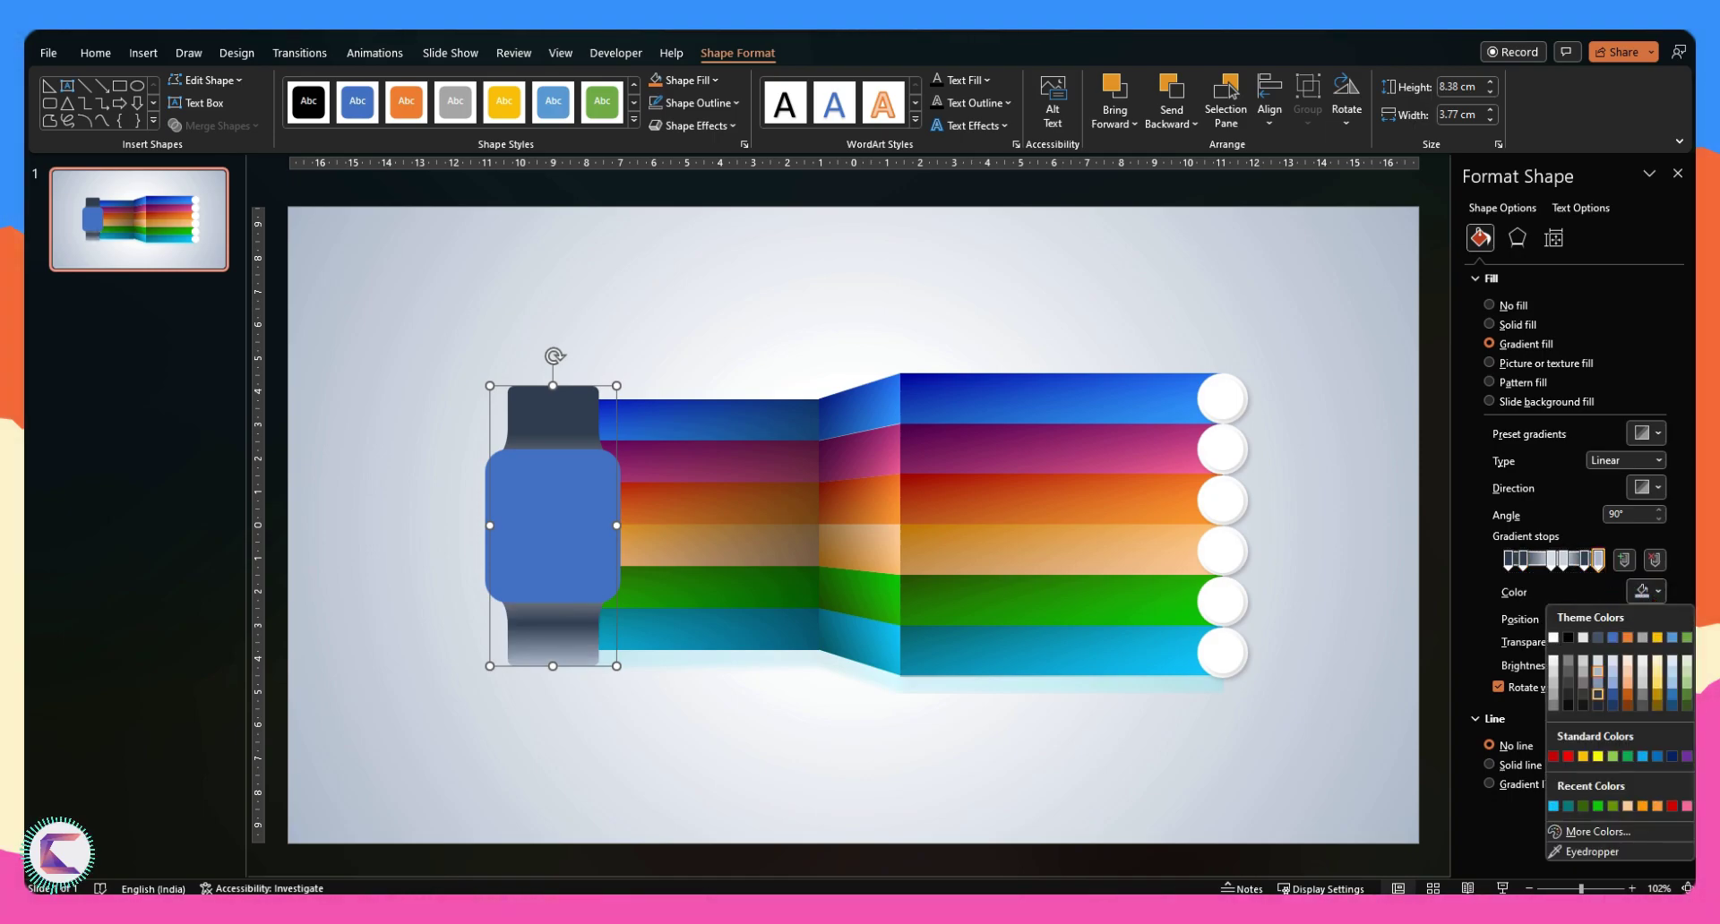
{"action": "left_click", "coordinate": [1598, 695]}
{"action": "left_click", "coordinate": [387, 663]}
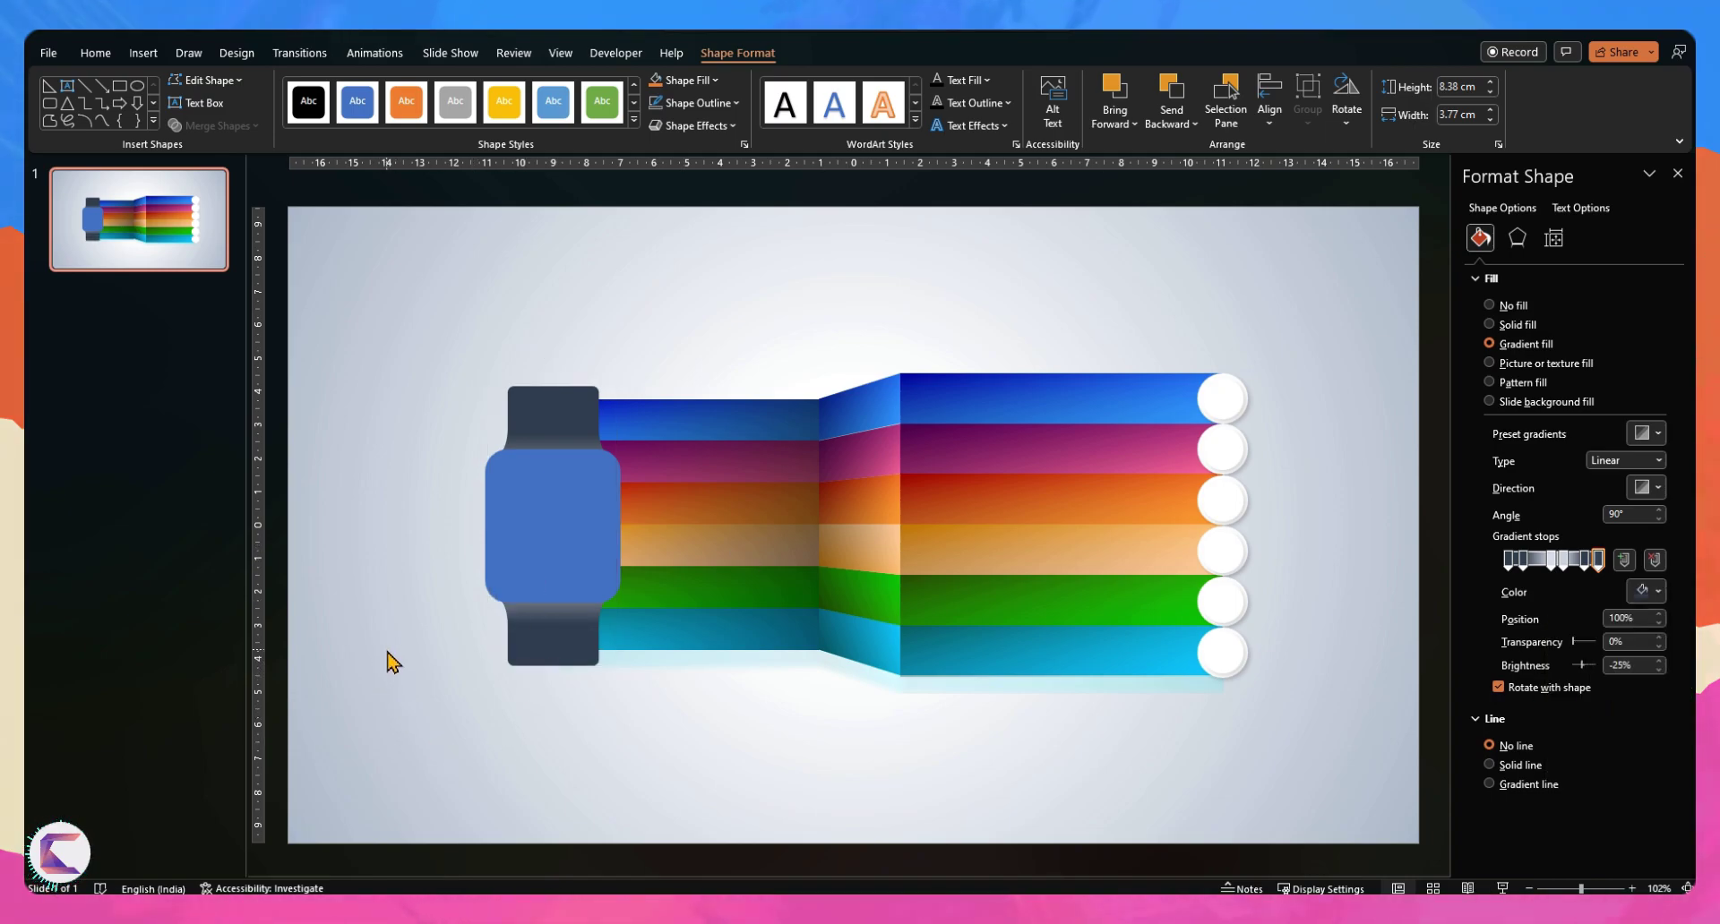
Fill the watch face with dark slate navy
{"action": "left_click", "coordinate": [557, 559]}
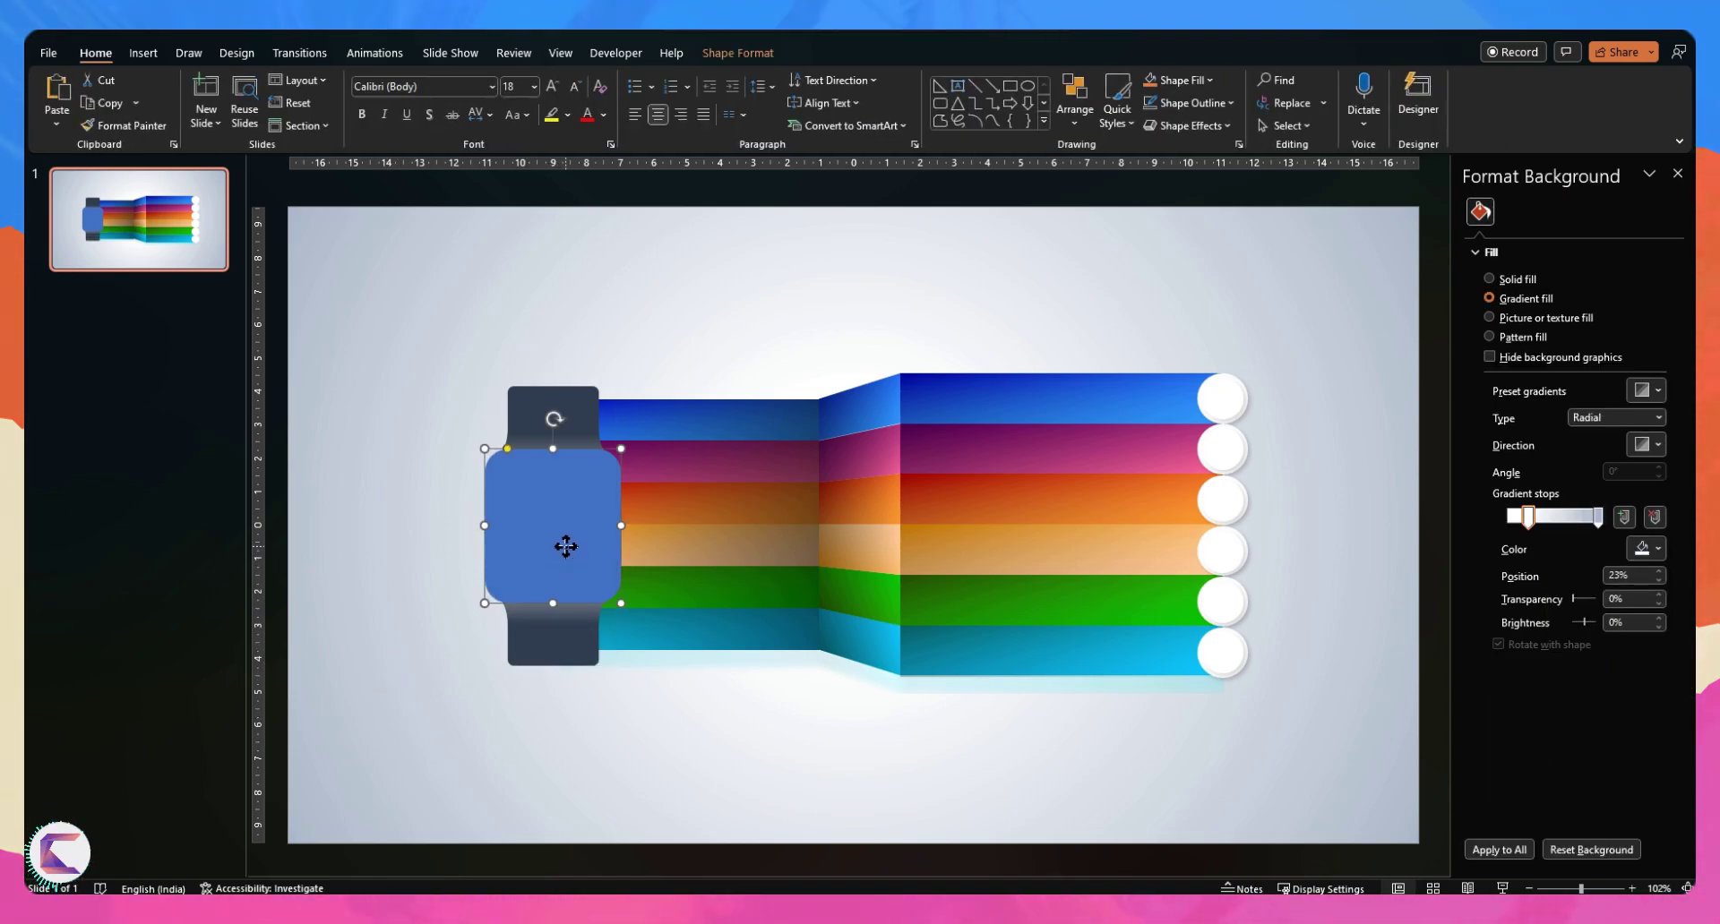
{"action": "left_click", "coordinate": [1646, 433]}
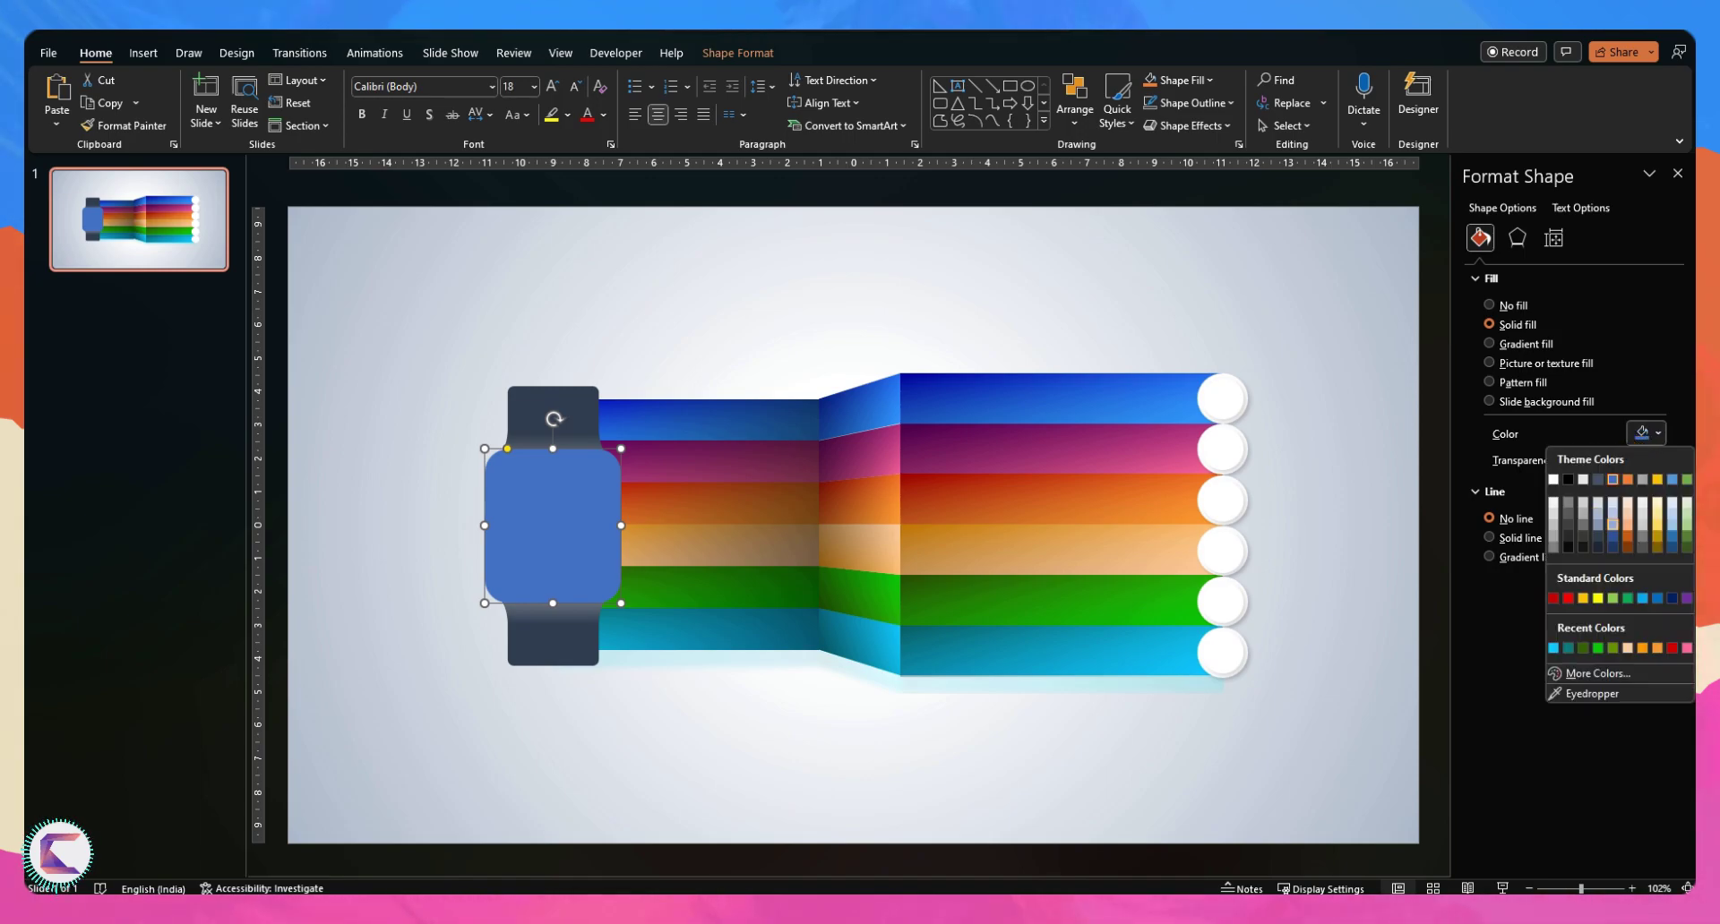
{"action": "left_click", "coordinate": [1619, 541]}
{"action": "left_click", "coordinate": [1647, 433]}
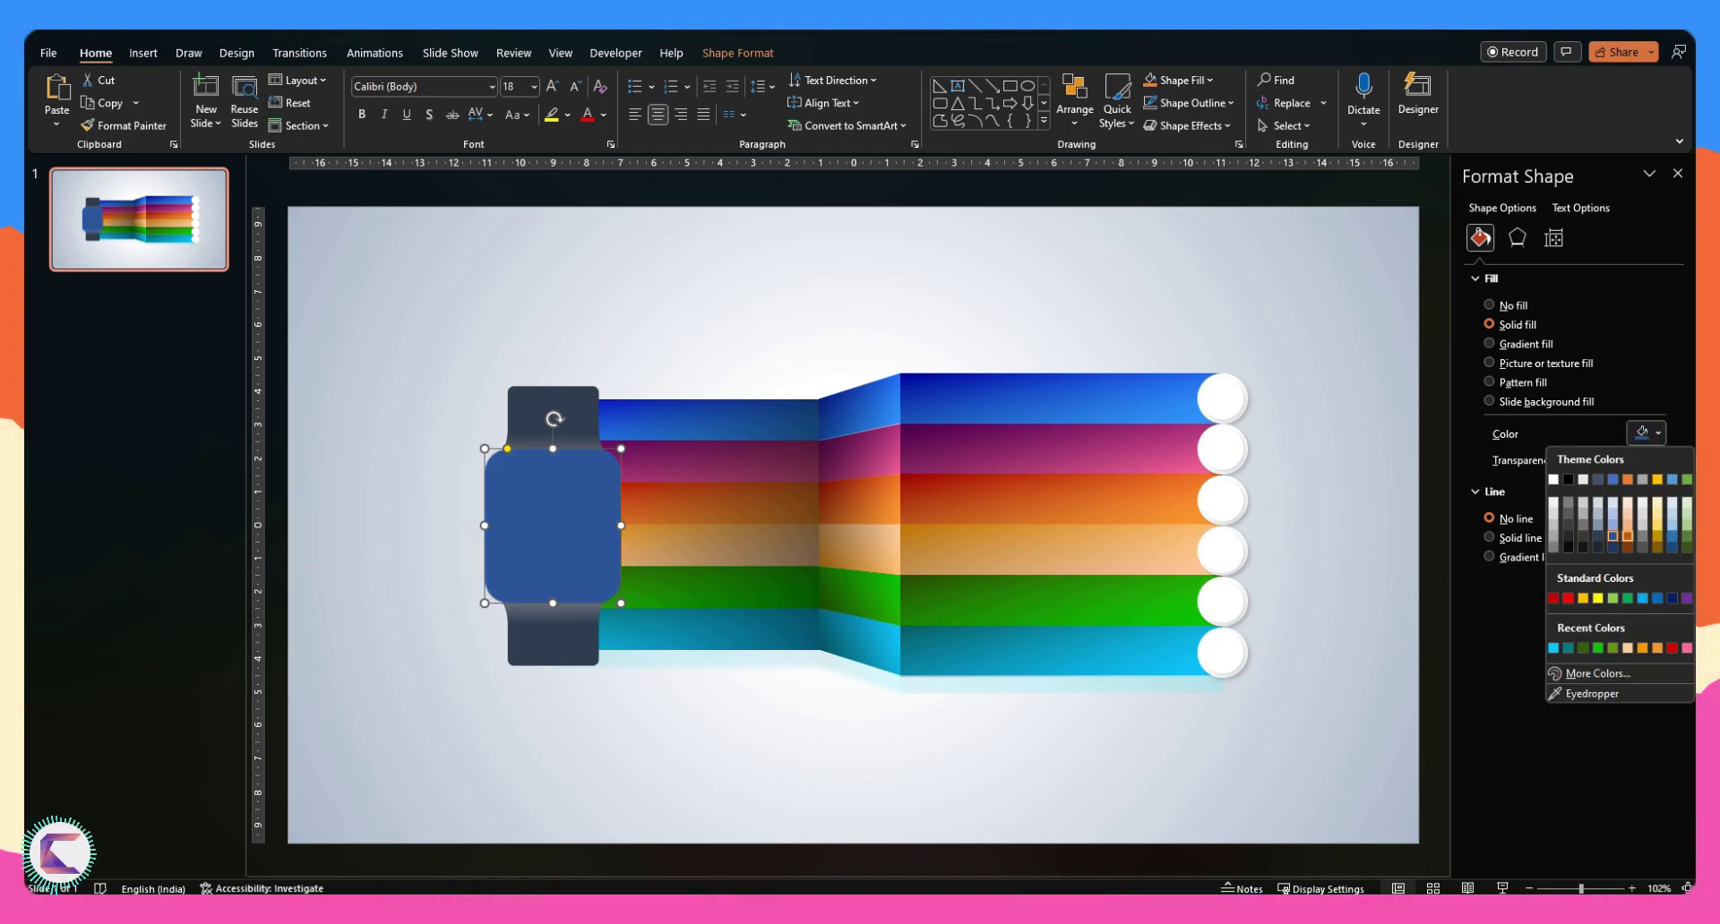
{"action": "left_click", "coordinate": [1597, 547]}
{"action": "left_click", "coordinate": [1648, 434]}
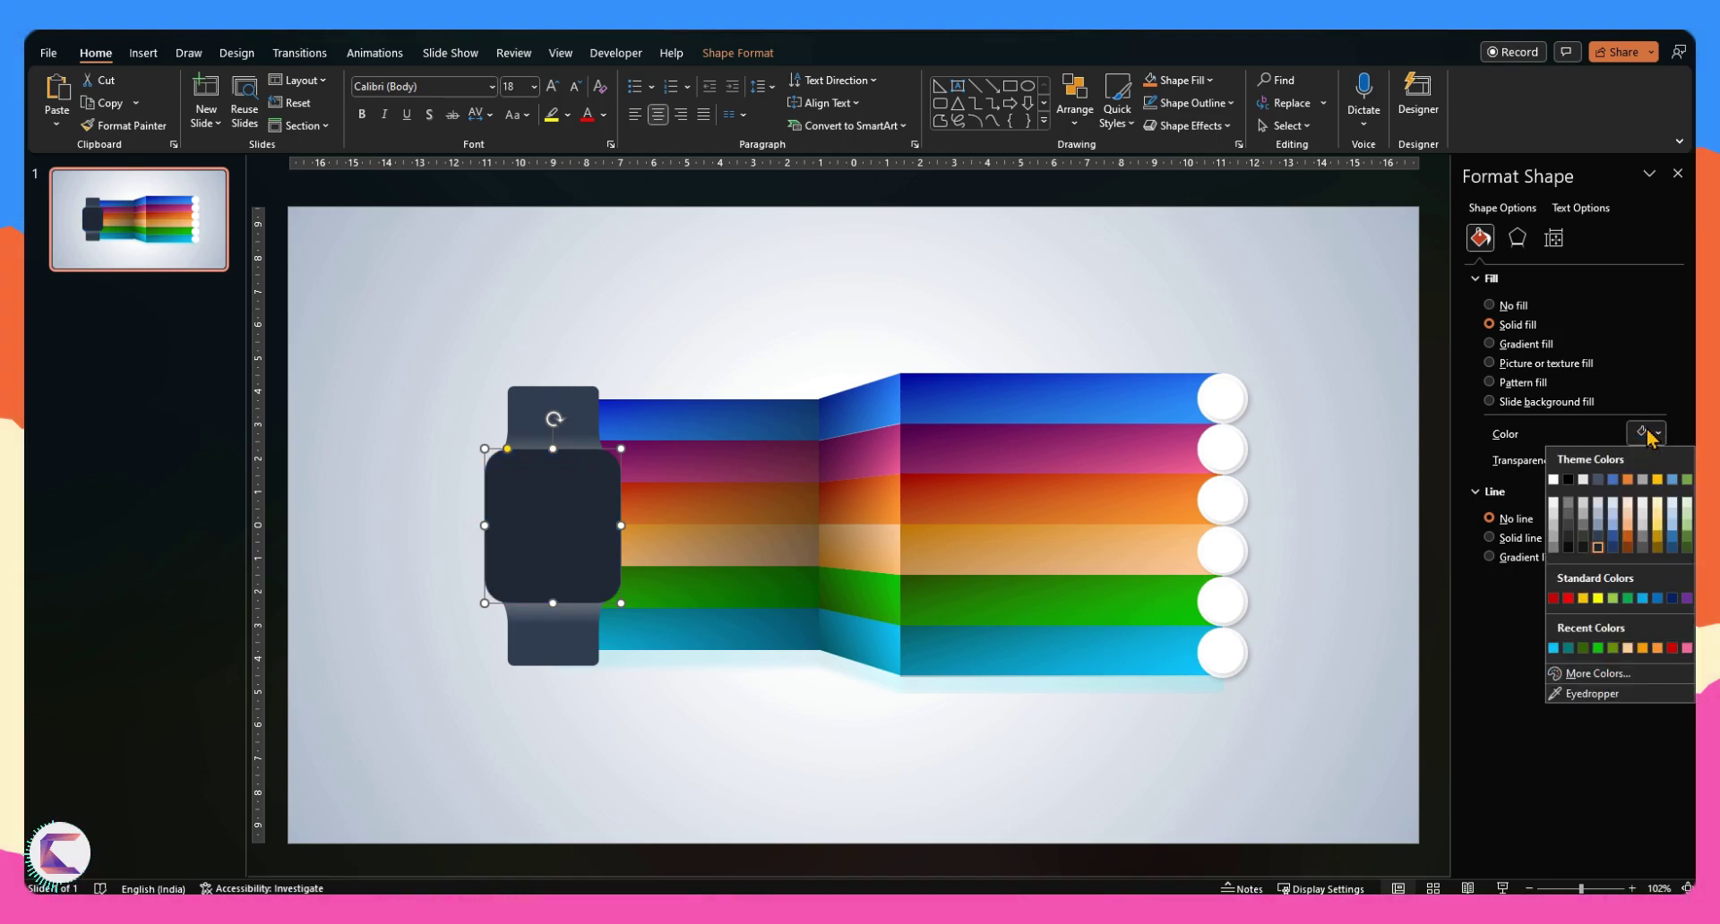
{"action": "left_click", "coordinate": [1597, 537]}
{"action": "left_click", "coordinate": [695, 702]}
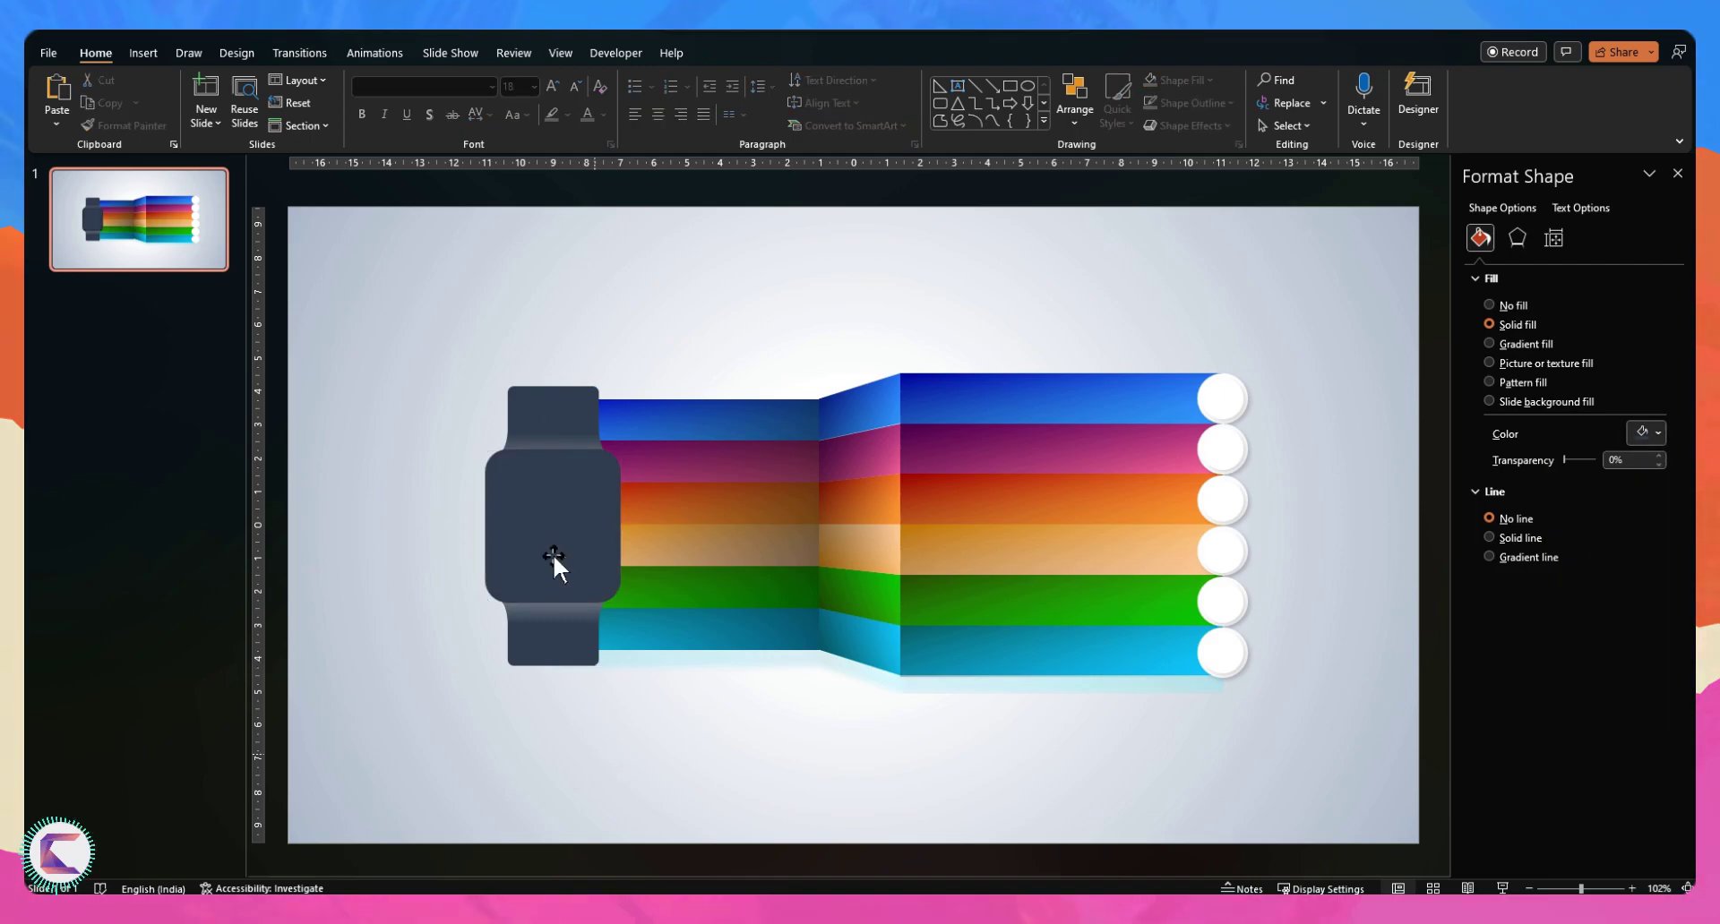
Make a black copy of the face and centre it on the watch body as the screen
{"action": "left_click", "coordinate": [545, 507]}
{"action": "left_click_drag", "start_coordinate": [546, 507], "coordinate": [560, 521]}
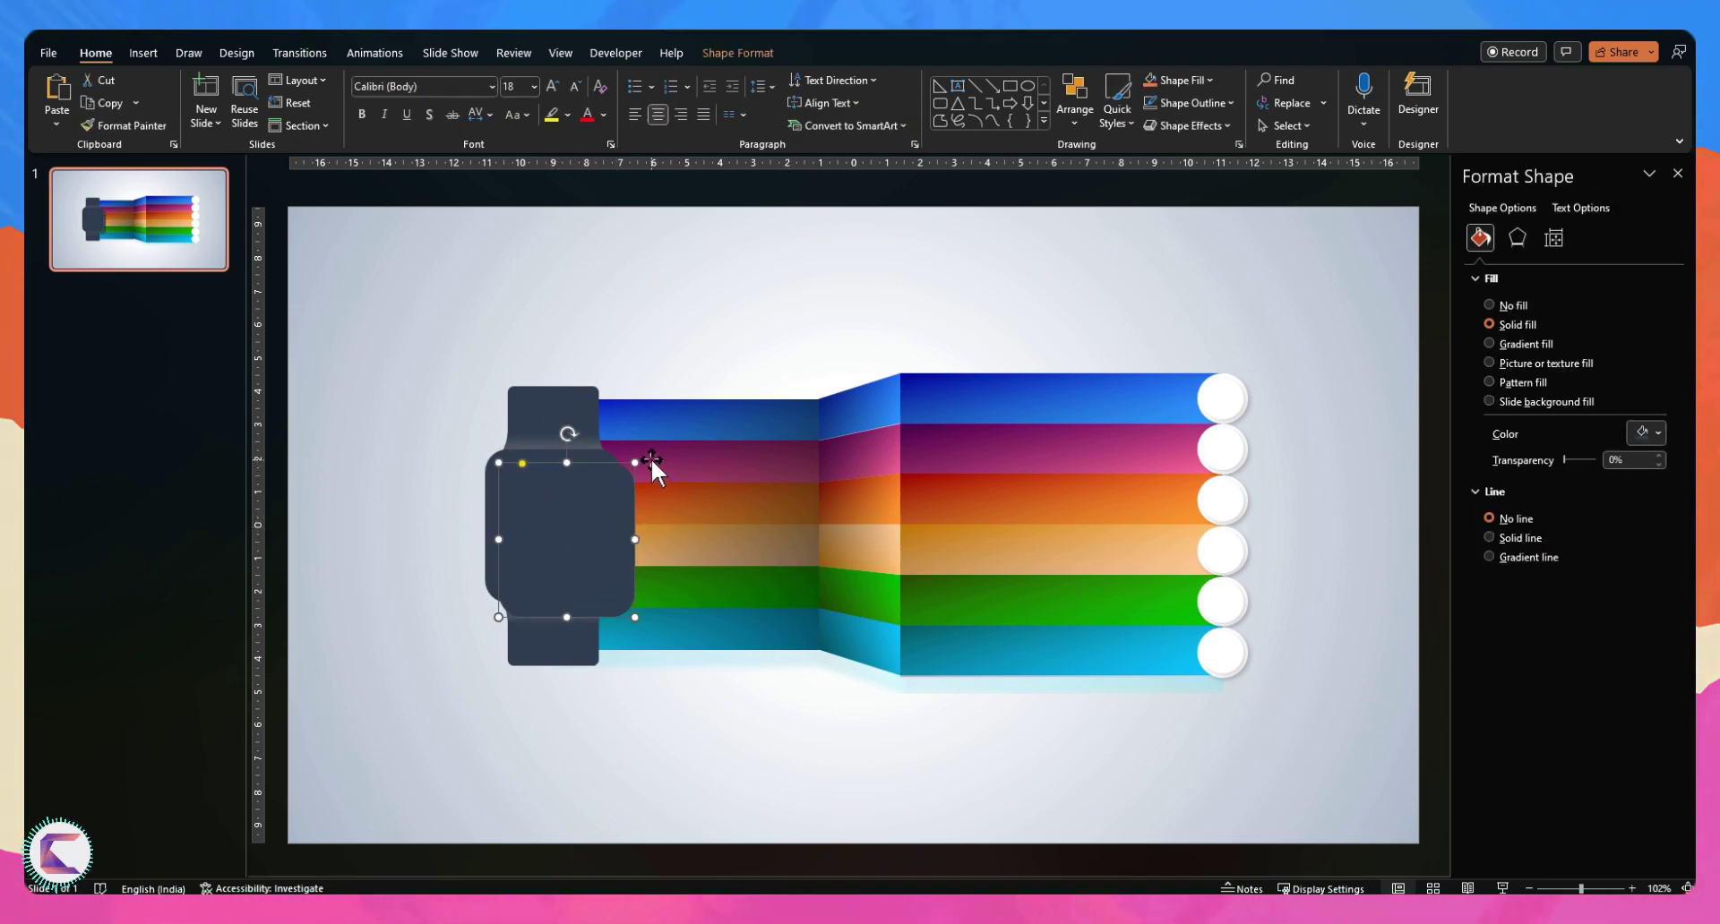
{"action": "left_click", "coordinate": [1648, 434]}
{"action": "left_click", "coordinate": [1567, 479]}
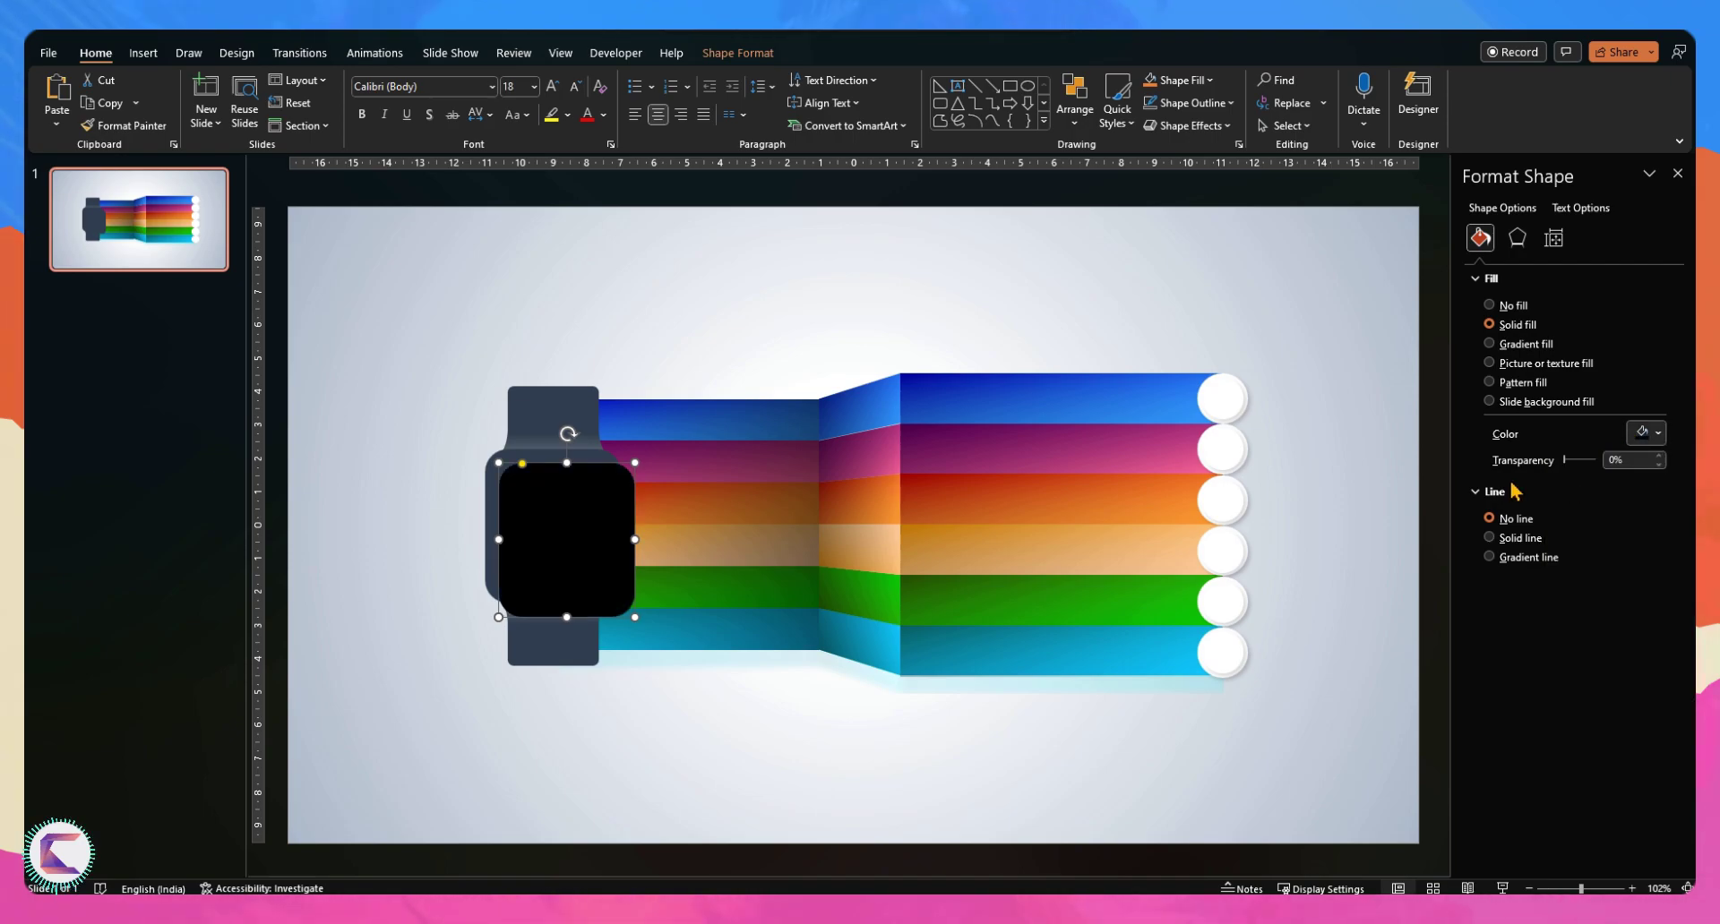
{"action": "left_click_drag", "start_coordinate": [630, 463], "coordinate": [575, 507]}
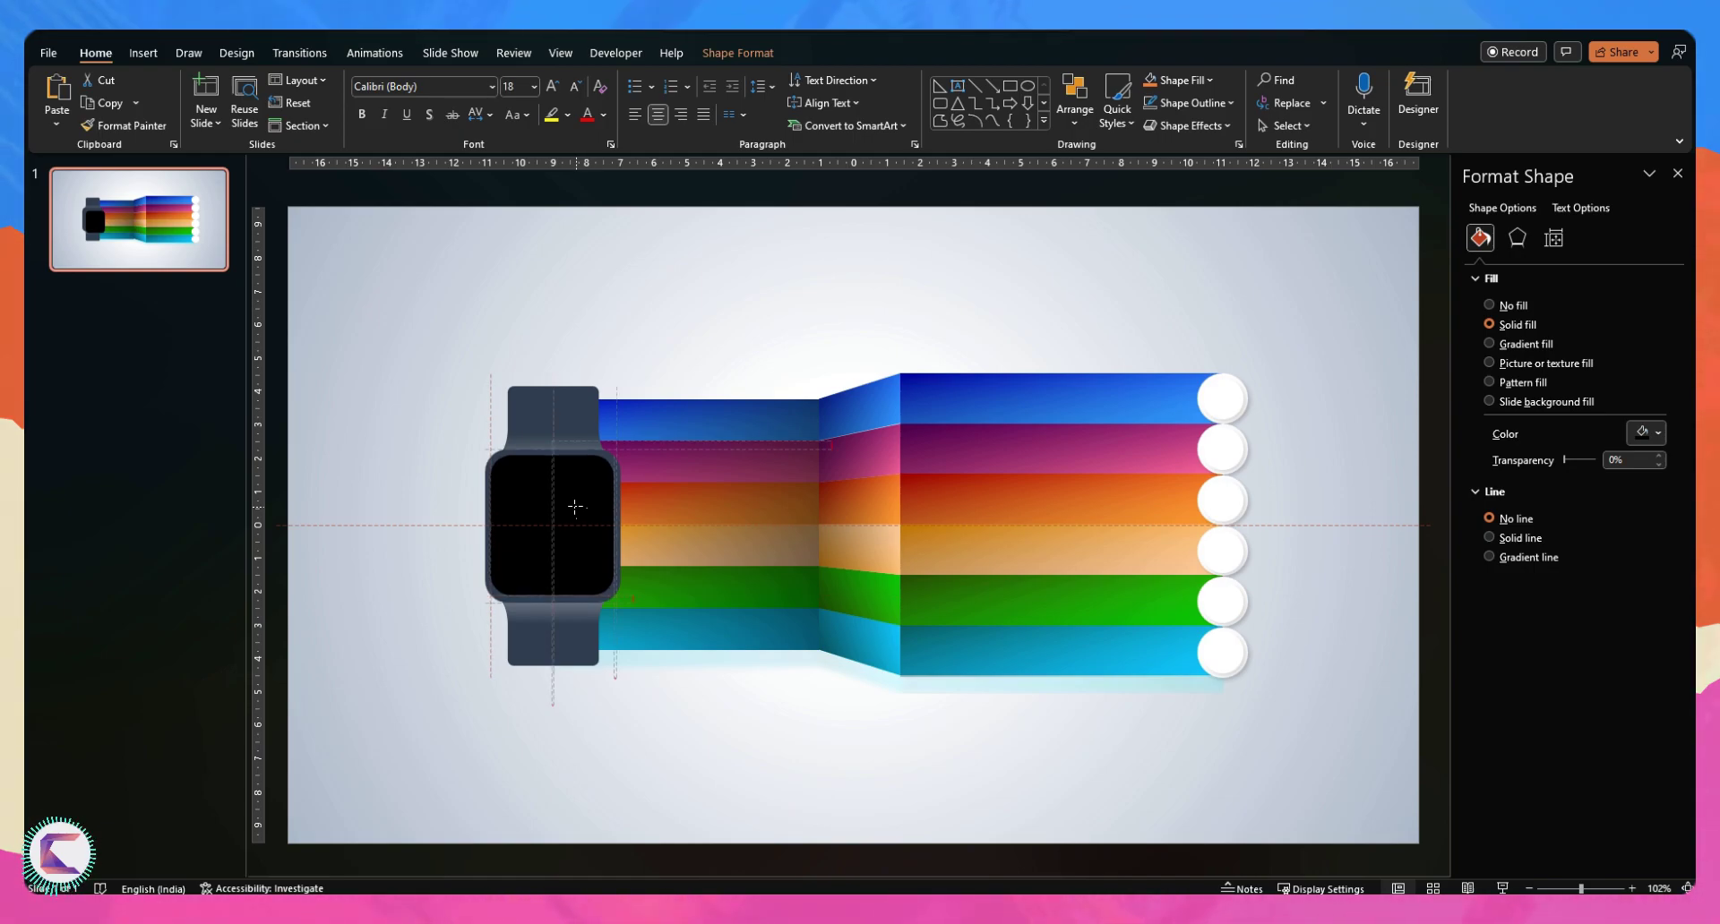
{"action": "scroll", "coordinate": [527, 502], "scroll_direction": "up", "scroll_amount": 5, "text": "ctrl"}
{"action": "left_click_drag", "start_coordinate": [815, 525], "coordinate": [849, 538]}
Duplicate the black screen, give the copy a gradient fill, shorten it and round its corners
{"action": "left_click_drag", "start_coordinate": [732, 380], "coordinate": [725, 383]}
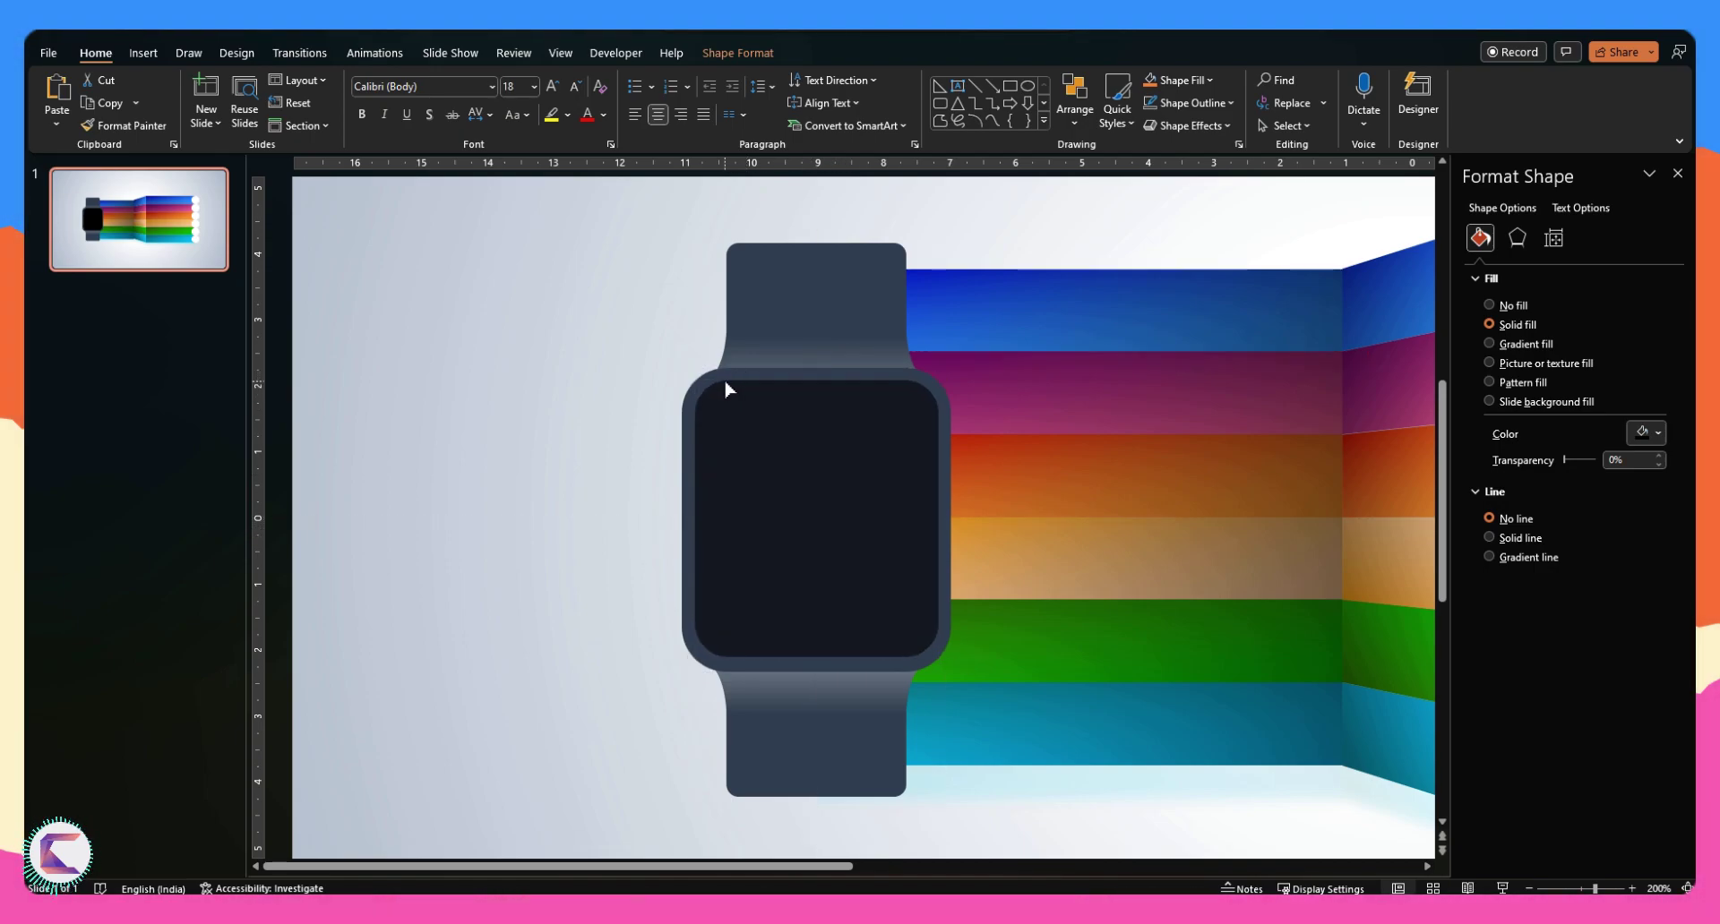
{"action": "left_click", "coordinate": [641, 560]}
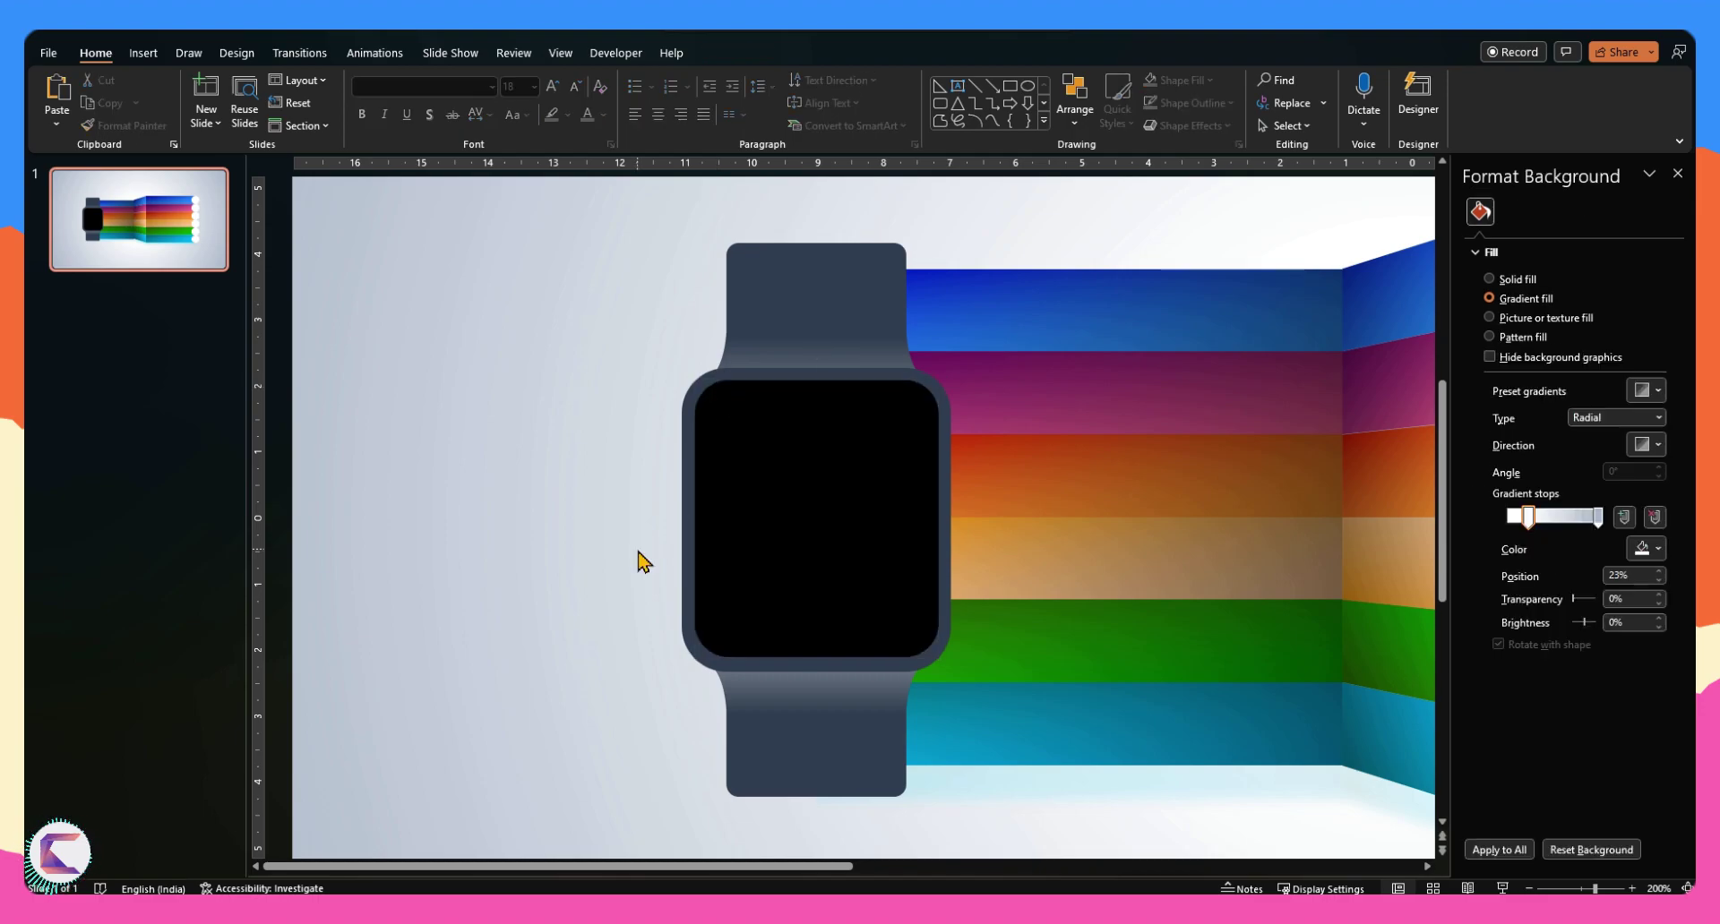
{"action": "left_click", "coordinate": [826, 448]}
{"action": "key", "text": "ctrl+d"}
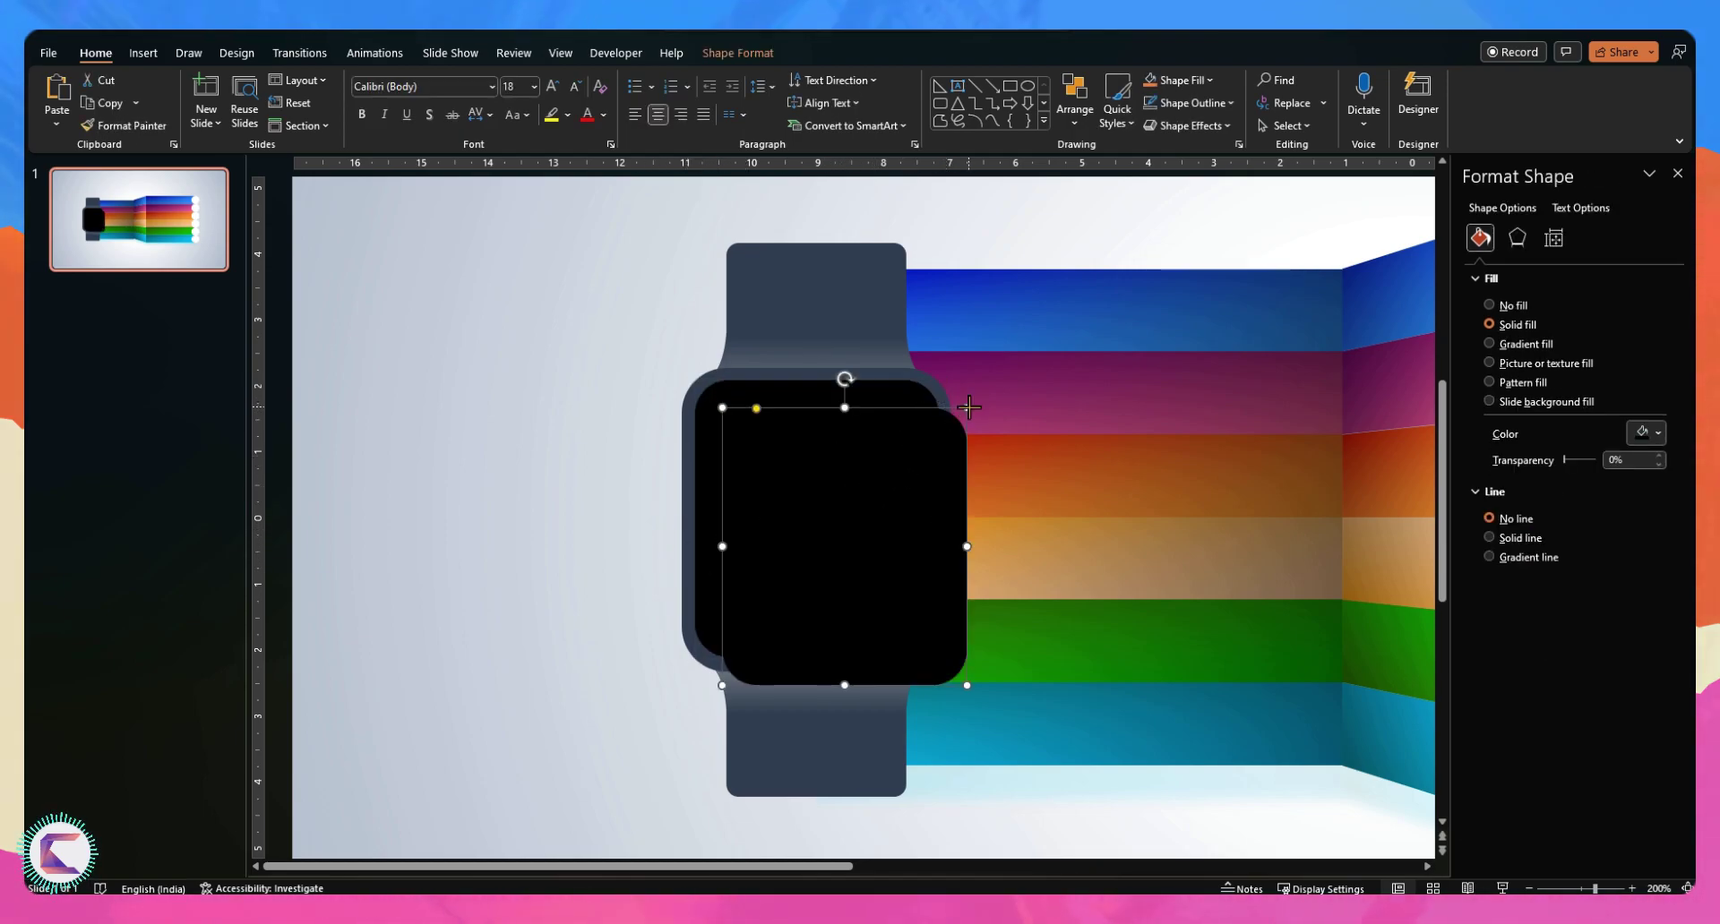
{"action": "left_click_drag", "start_coordinate": [887, 518], "coordinate": [866, 478]}
{"action": "left_click", "coordinate": [1514, 344]}
{"action": "left_click_drag", "start_coordinate": [743, 457], "coordinate": [843, 472]}
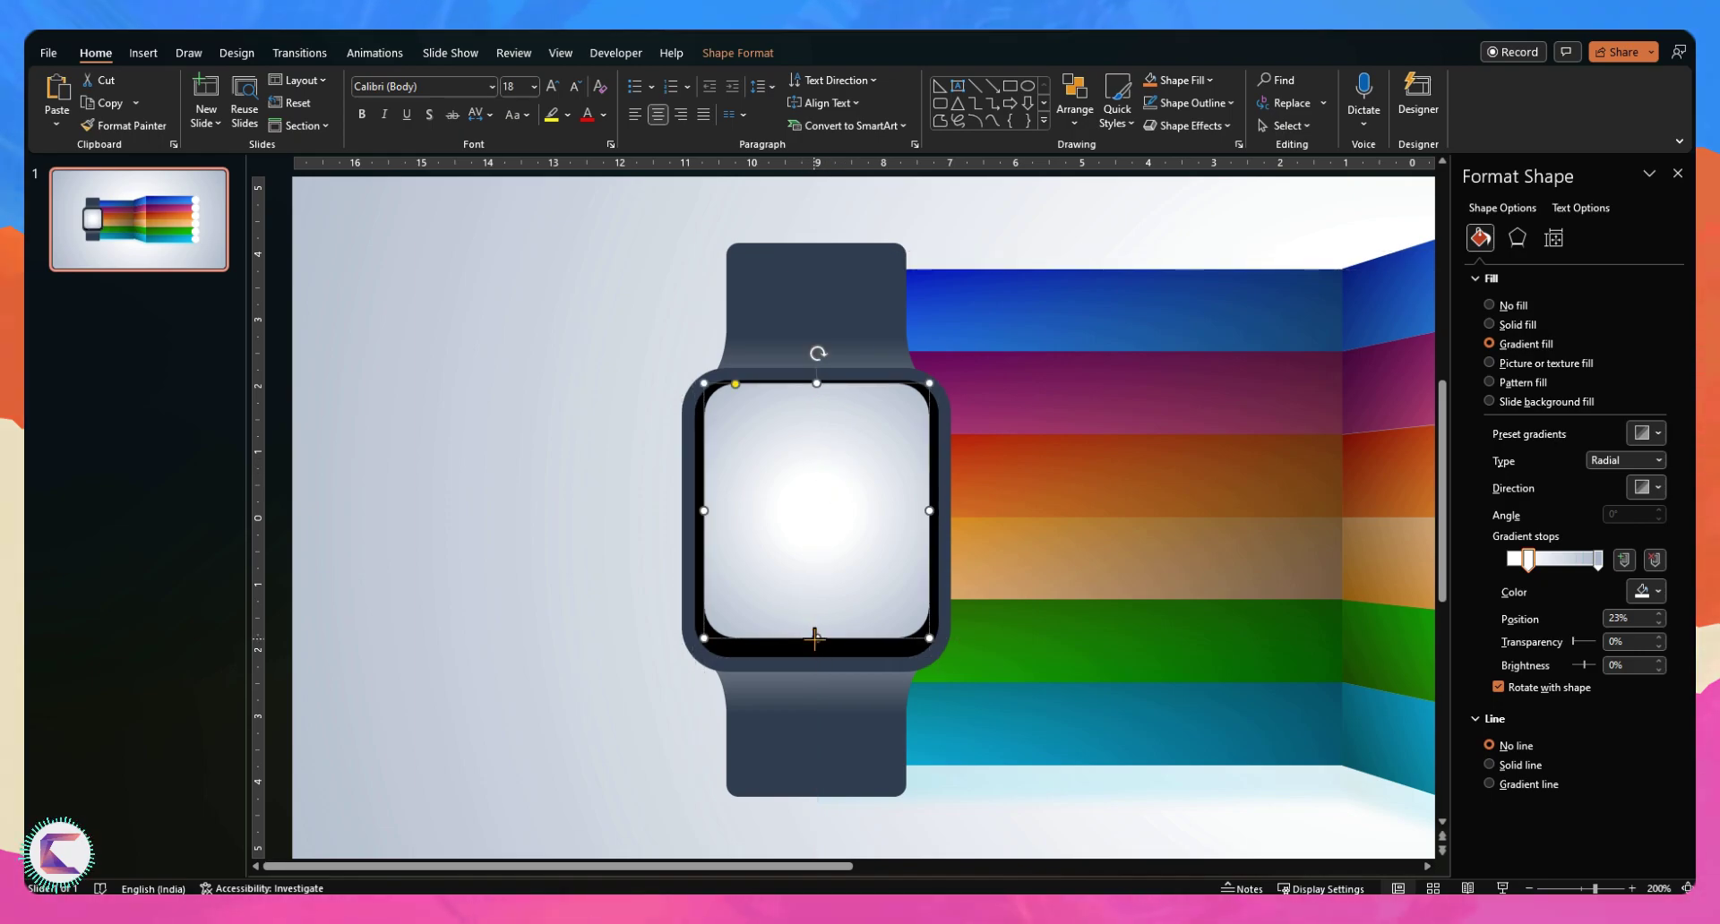
{"action": "left_click_drag", "start_coordinate": [816, 638], "coordinate": [820, 498]}
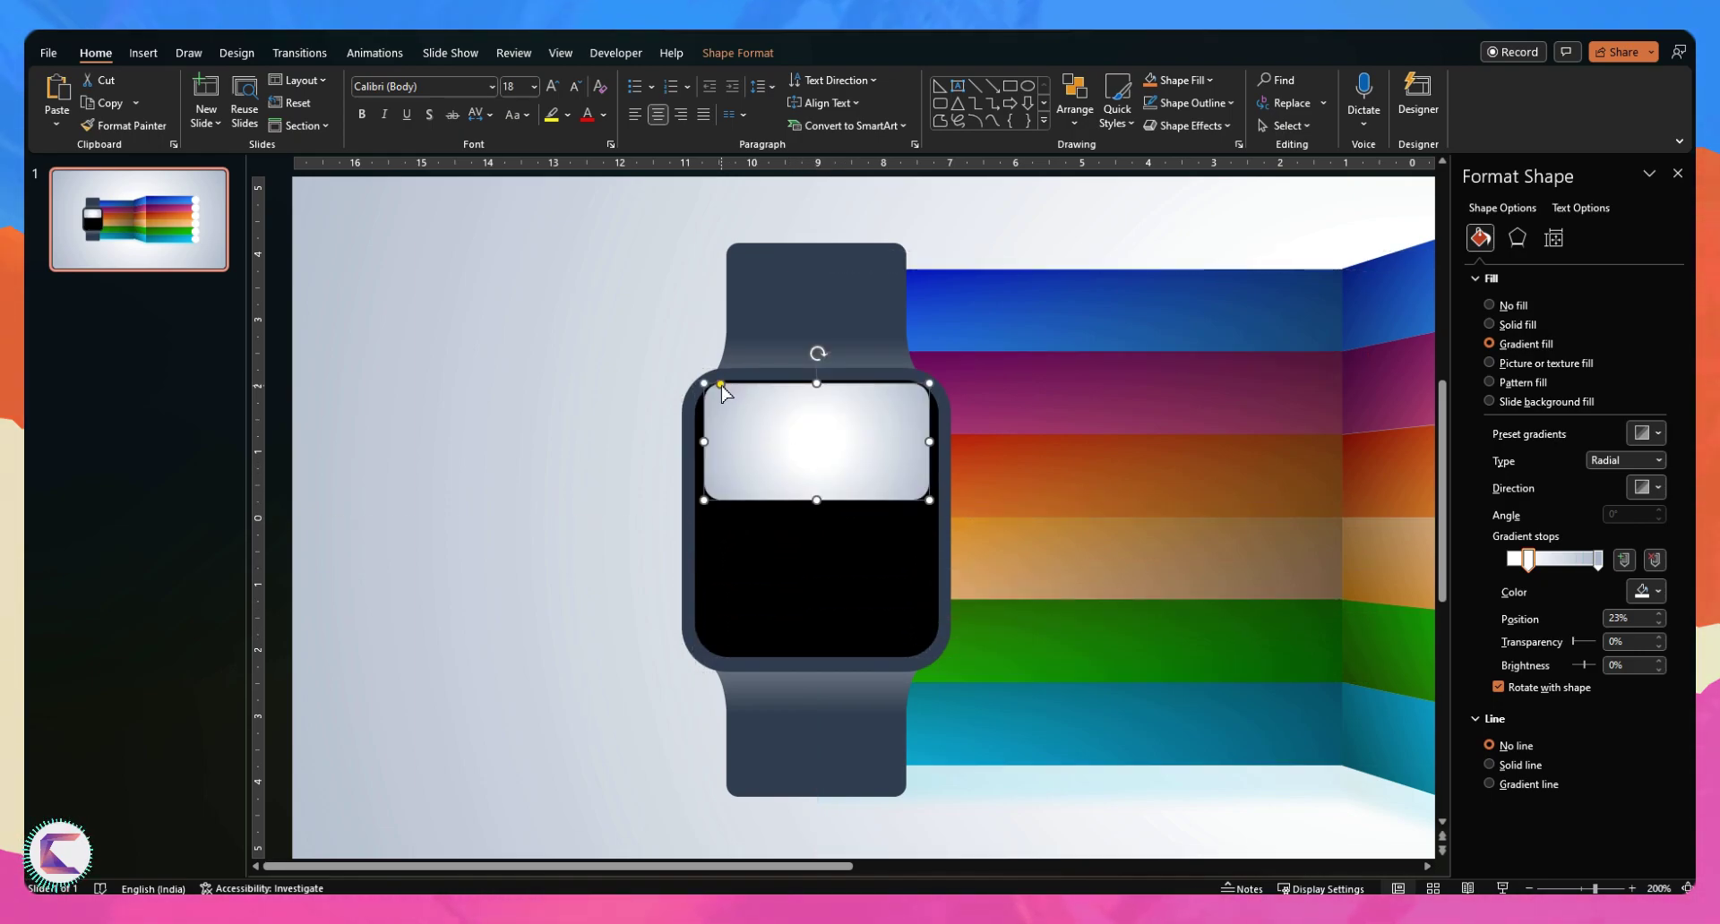
{"action": "left_click_drag", "start_coordinate": [722, 386], "coordinate": [785, 408]}
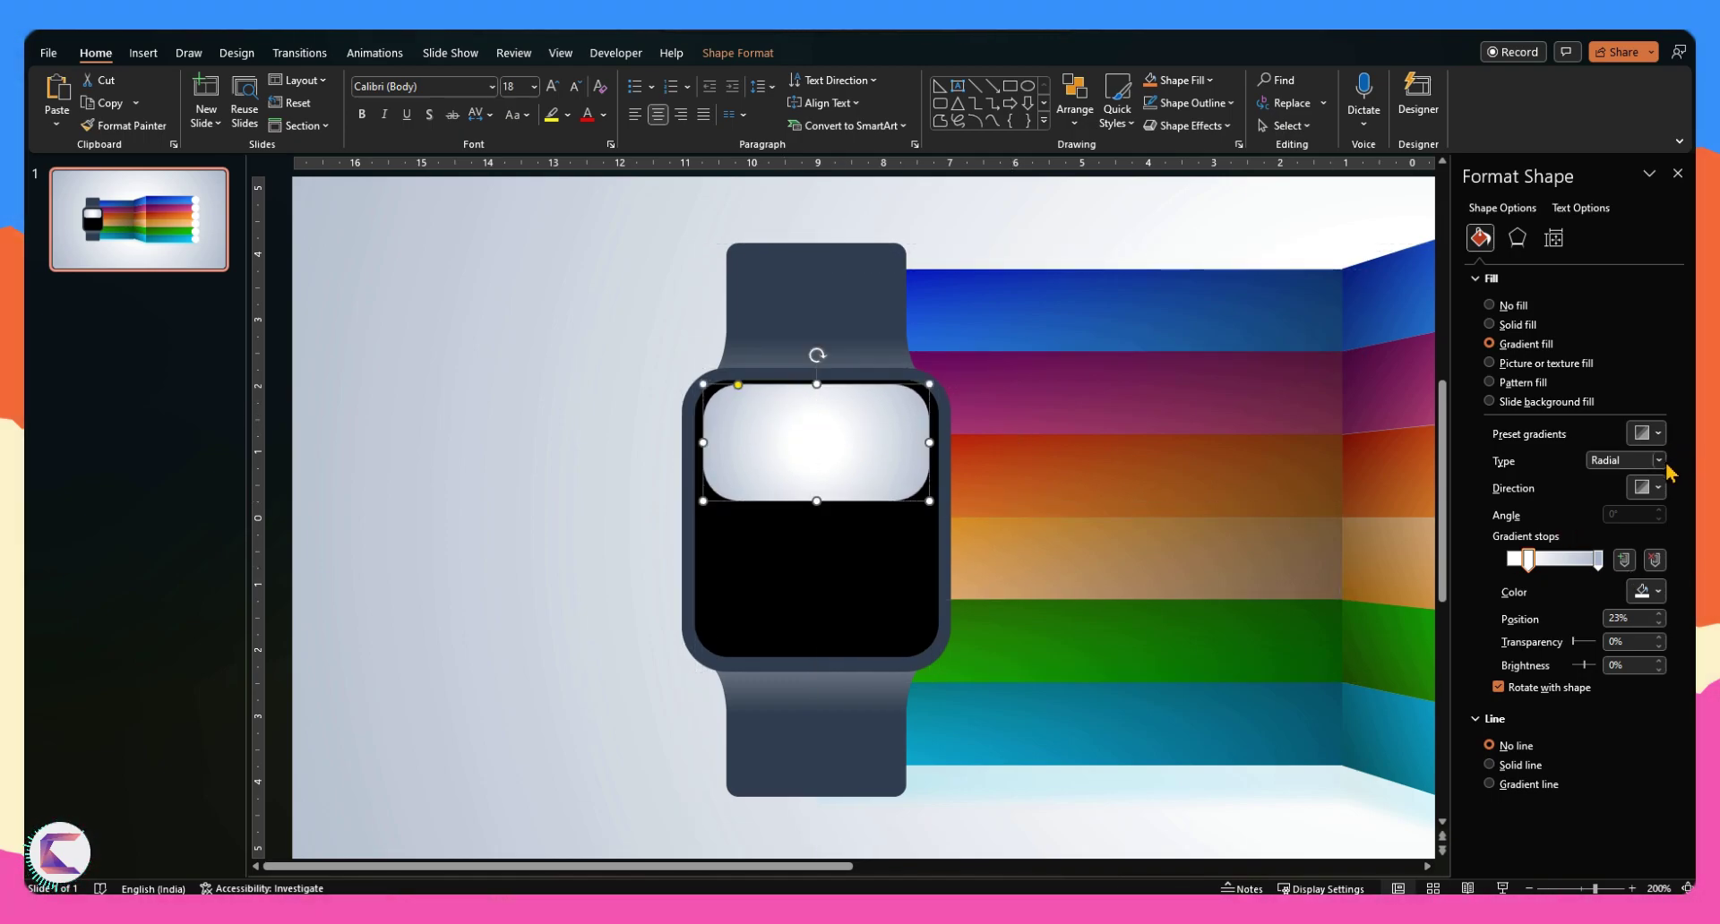
Set a Linear Down glare gradient, end stop 100% and start 65% transparent, then shorten and position it
{"action": "left_click", "coordinate": [1603, 478]}
{"action": "left_click_drag", "start_coordinate": [1532, 563], "coordinate": [1510, 563]}
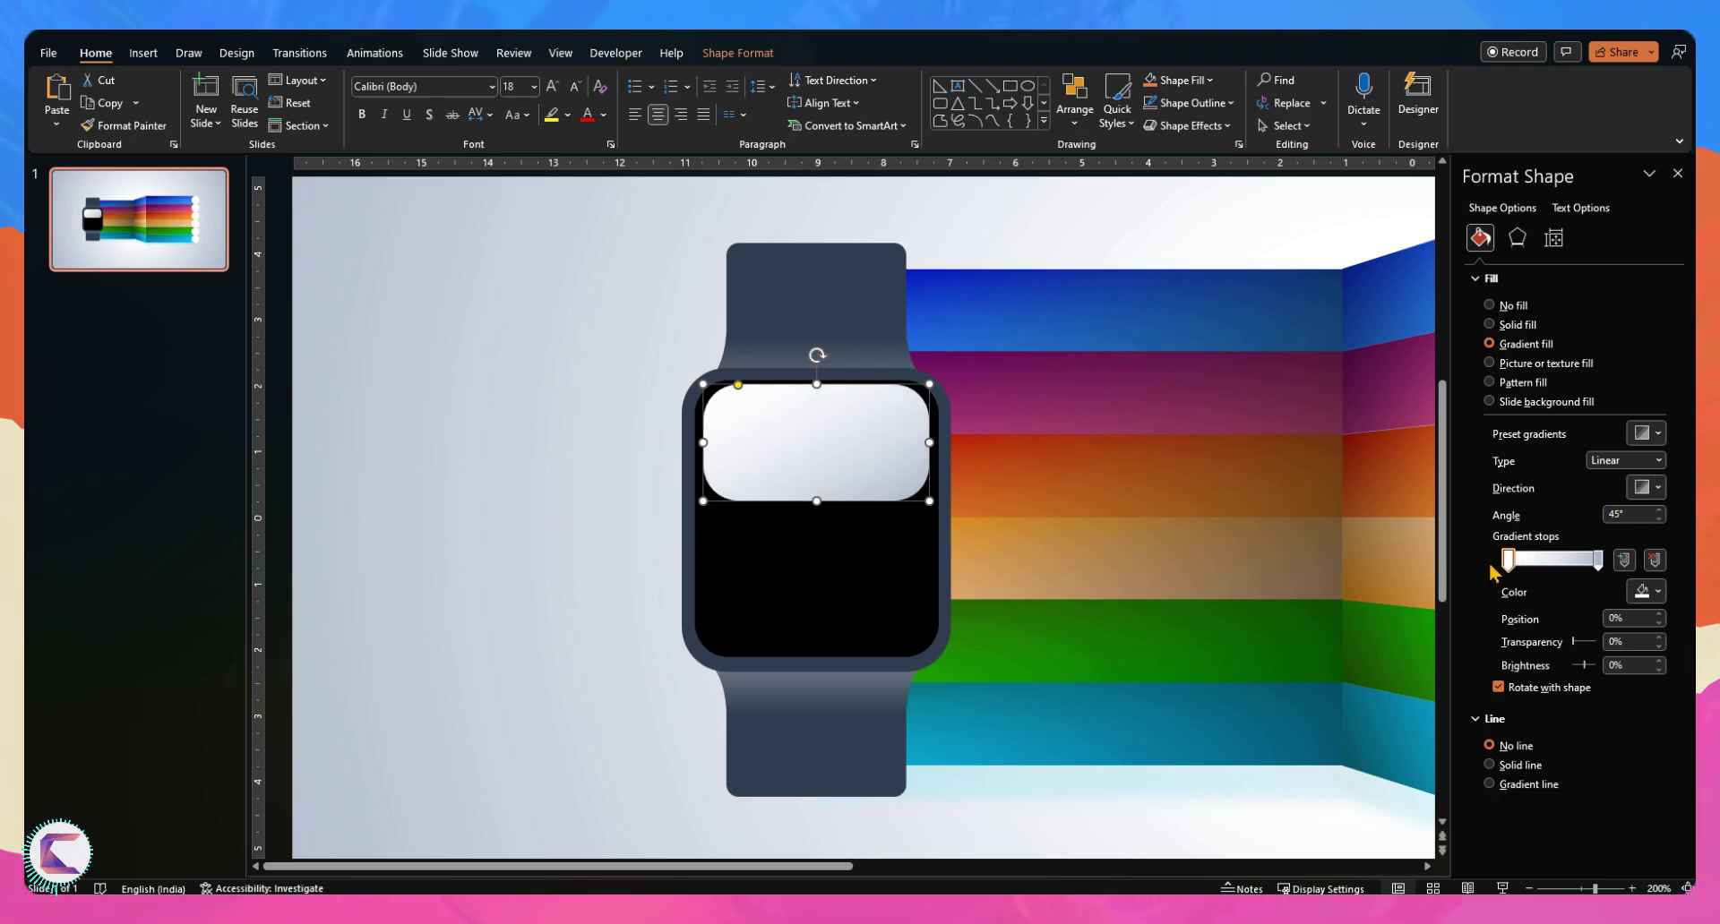
{"action": "left_click", "coordinate": [1640, 486]}
{"action": "left_click", "coordinate": [1559, 520]}
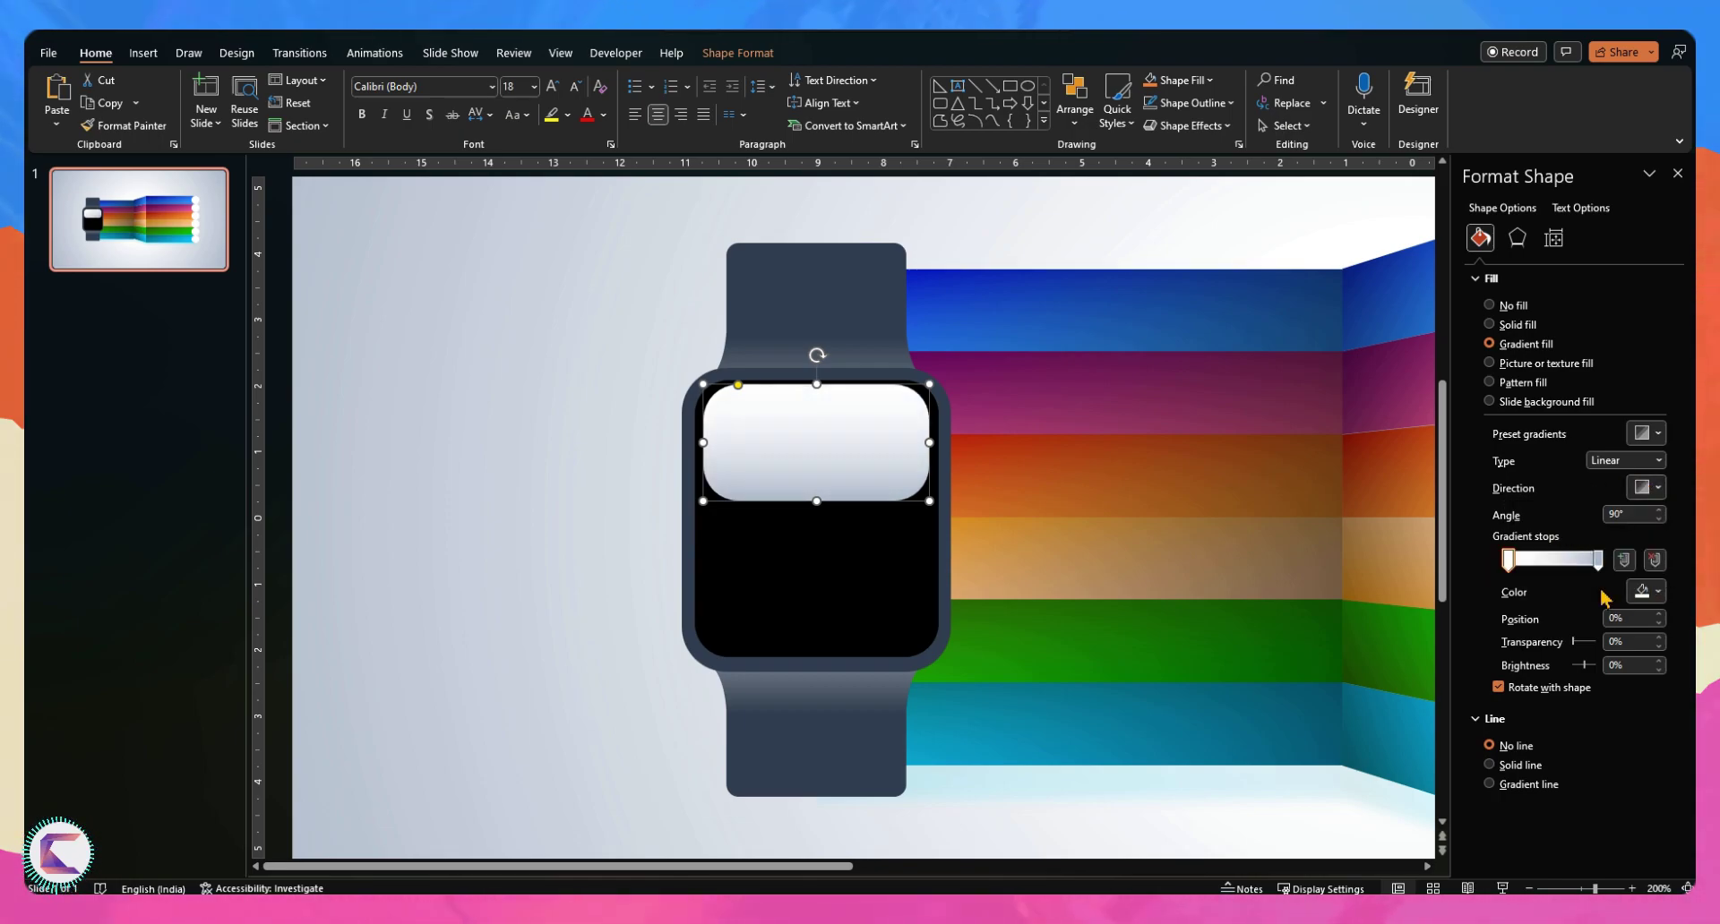
{"action": "left_click", "coordinate": [1597, 560]}
{"action": "left_click_drag", "start_coordinate": [1594, 642], "coordinate": [1664, 652]}
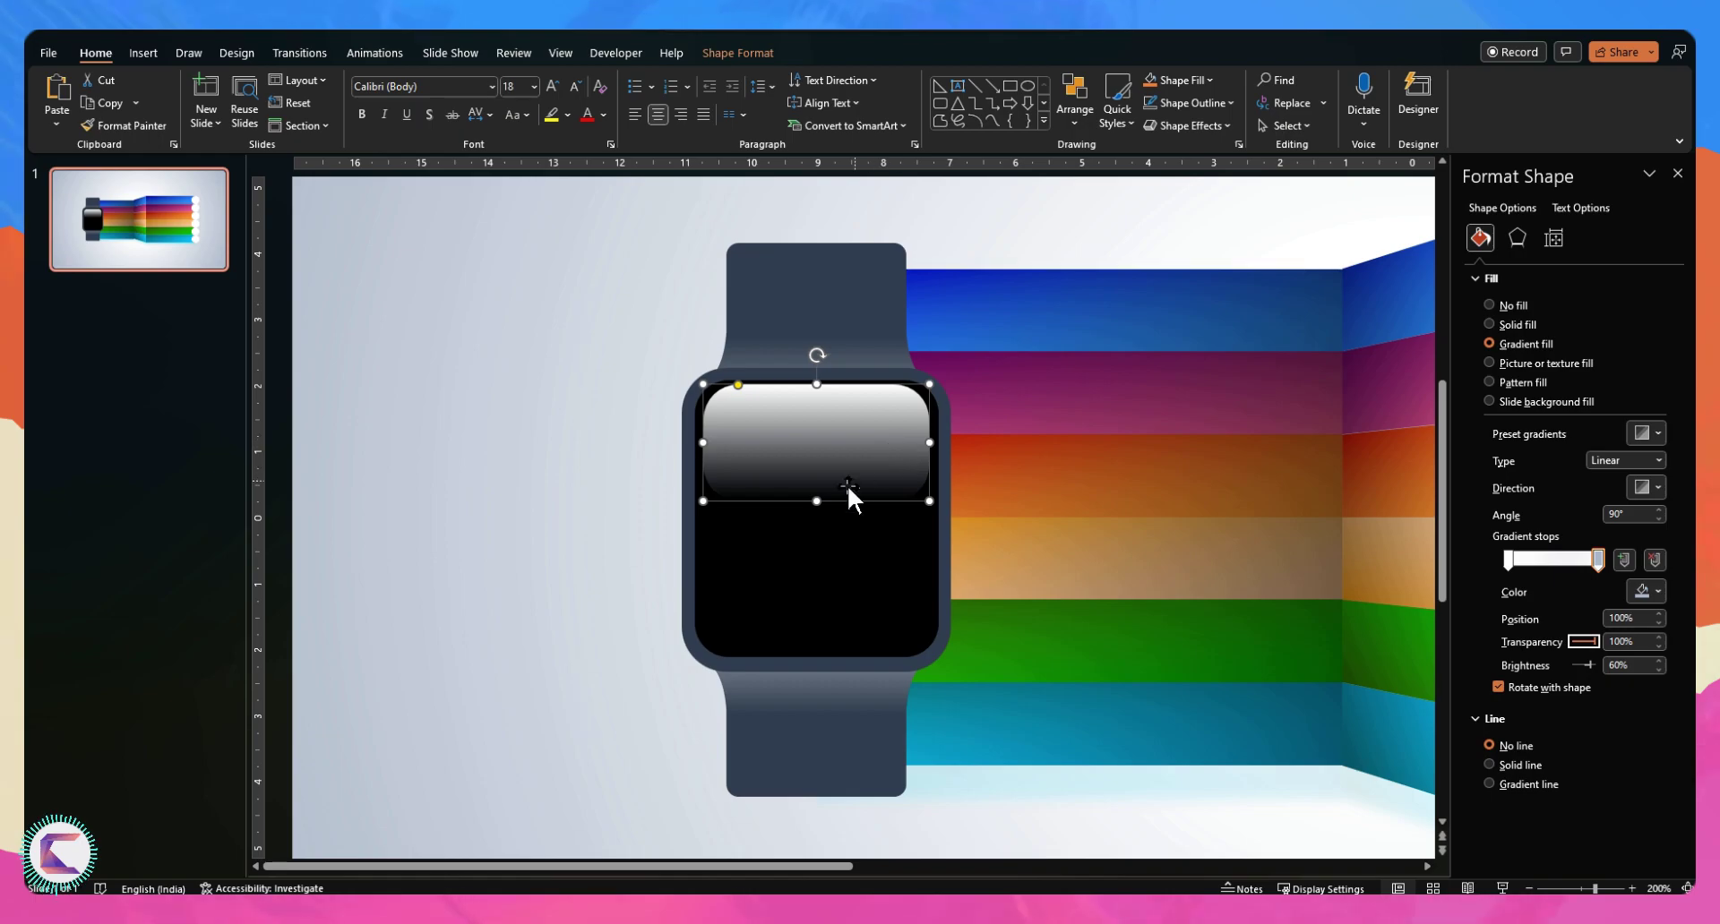
{"action": "left_click_drag", "start_coordinate": [821, 498], "coordinate": [817, 446]}
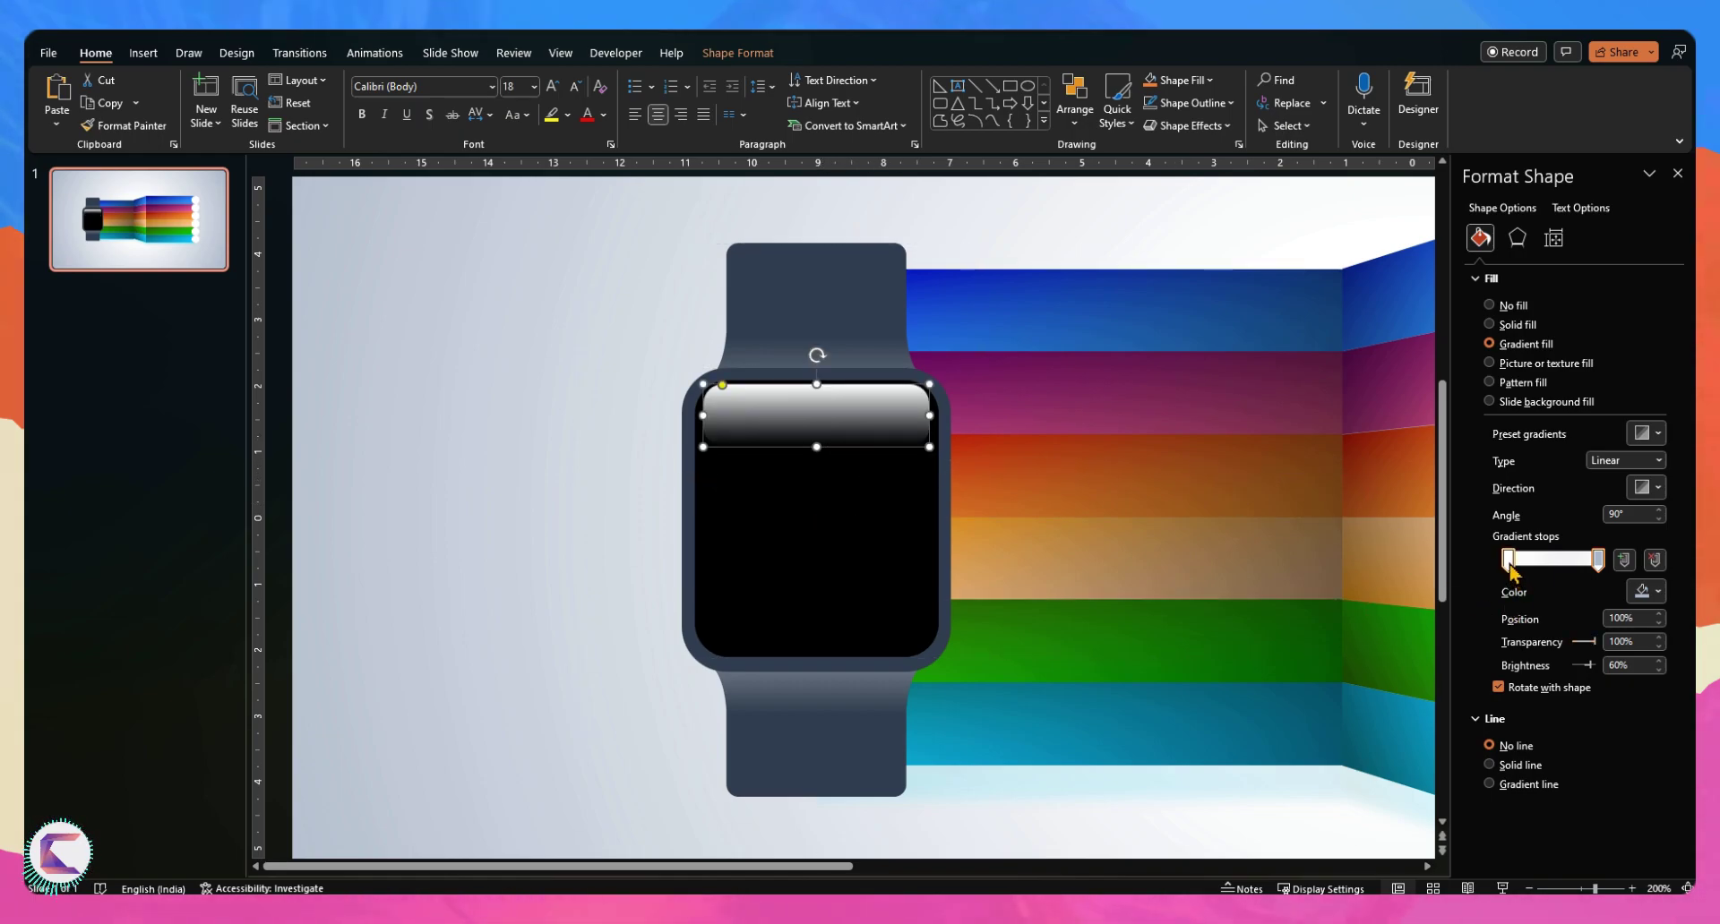
{"action": "left_click", "coordinate": [1509, 562]}
{"action": "left_click_drag", "start_coordinate": [1575, 646], "coordinate": [1590, 646]}
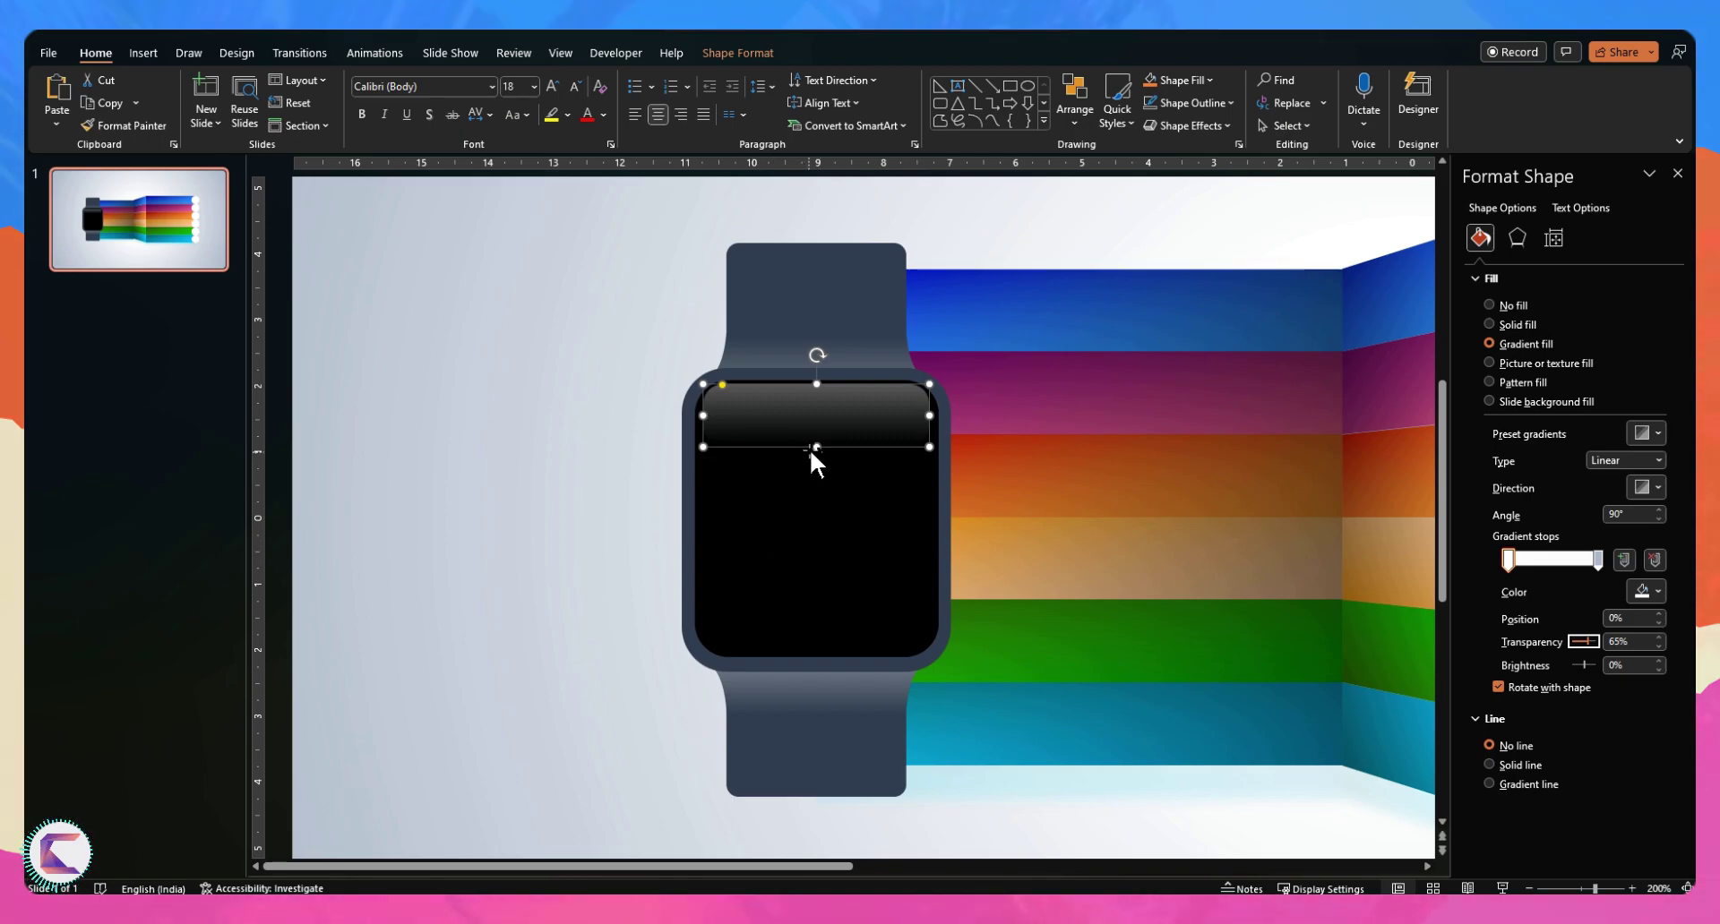
{"action": "mouse_move", "coordinate": [810, 446]}
{"action": "left_mouse_down"}
{"action": "mouse_move", "coordinate": [810, 484]}
{"action": "mouse_move", "coordinate": [815, 458]}
{"action": "left_mouse_up"}
{"action": "left_click", "coordinate": [439, 518]}
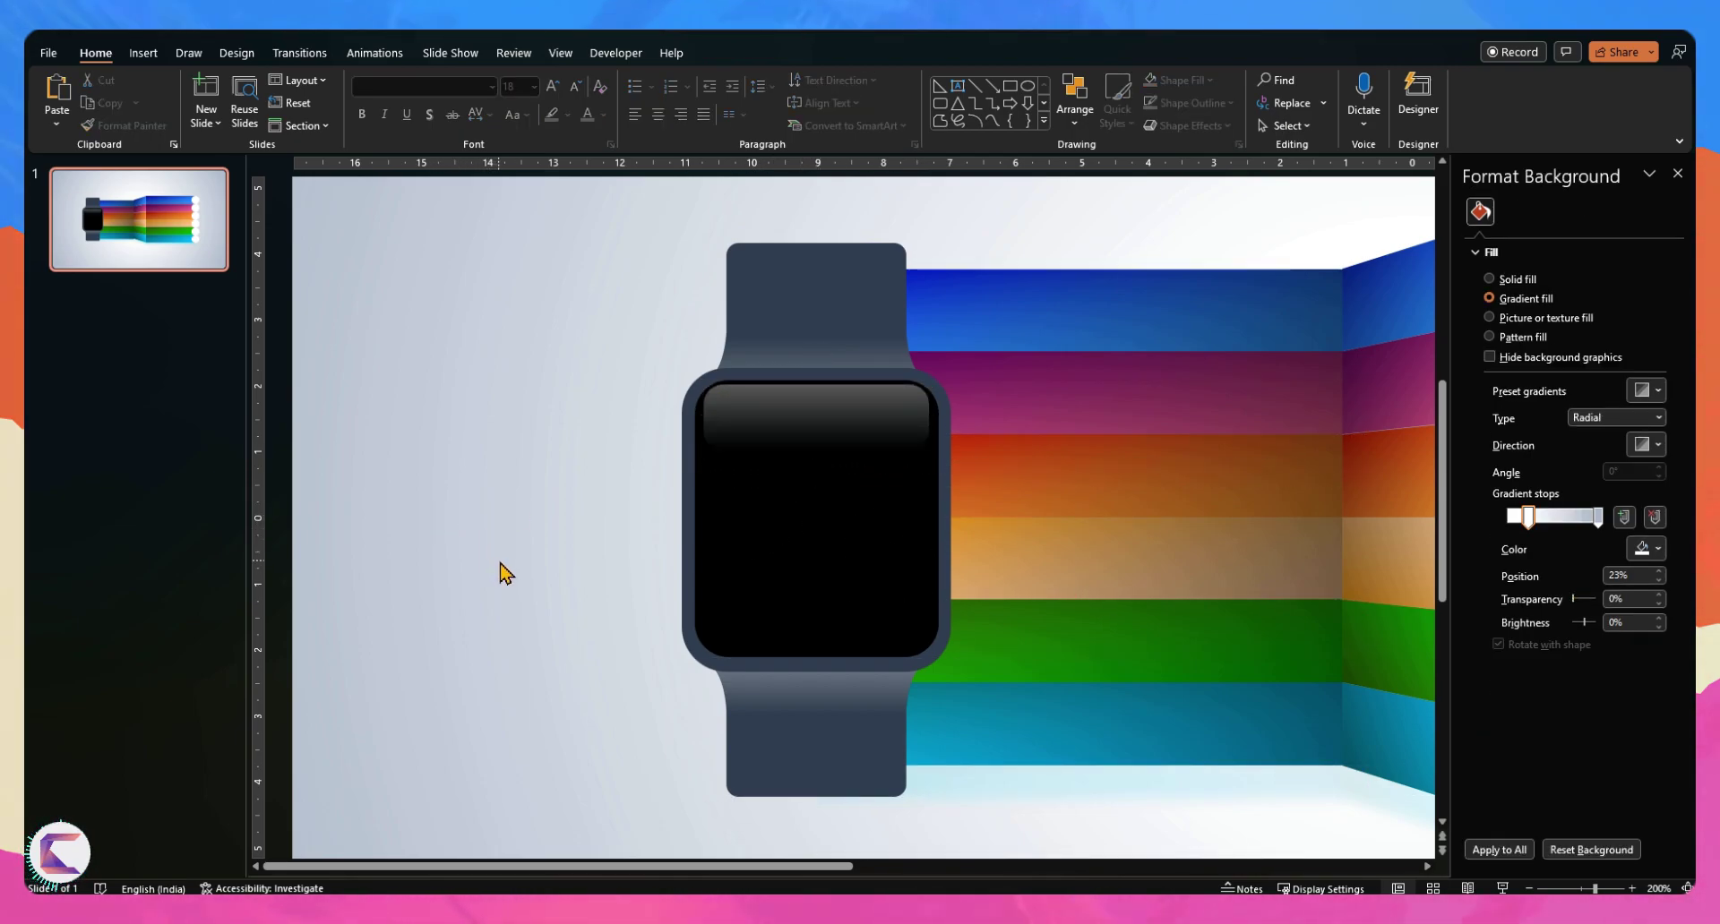
Draw a steeply slanted parallelogram over the left side of the watch screen
{"action": "scroll", "coordinate": [576, 588], "scroll_direction": "down", "scroll_amount": 5}
{"action": "left_click", "coordinate": [696, 601]}
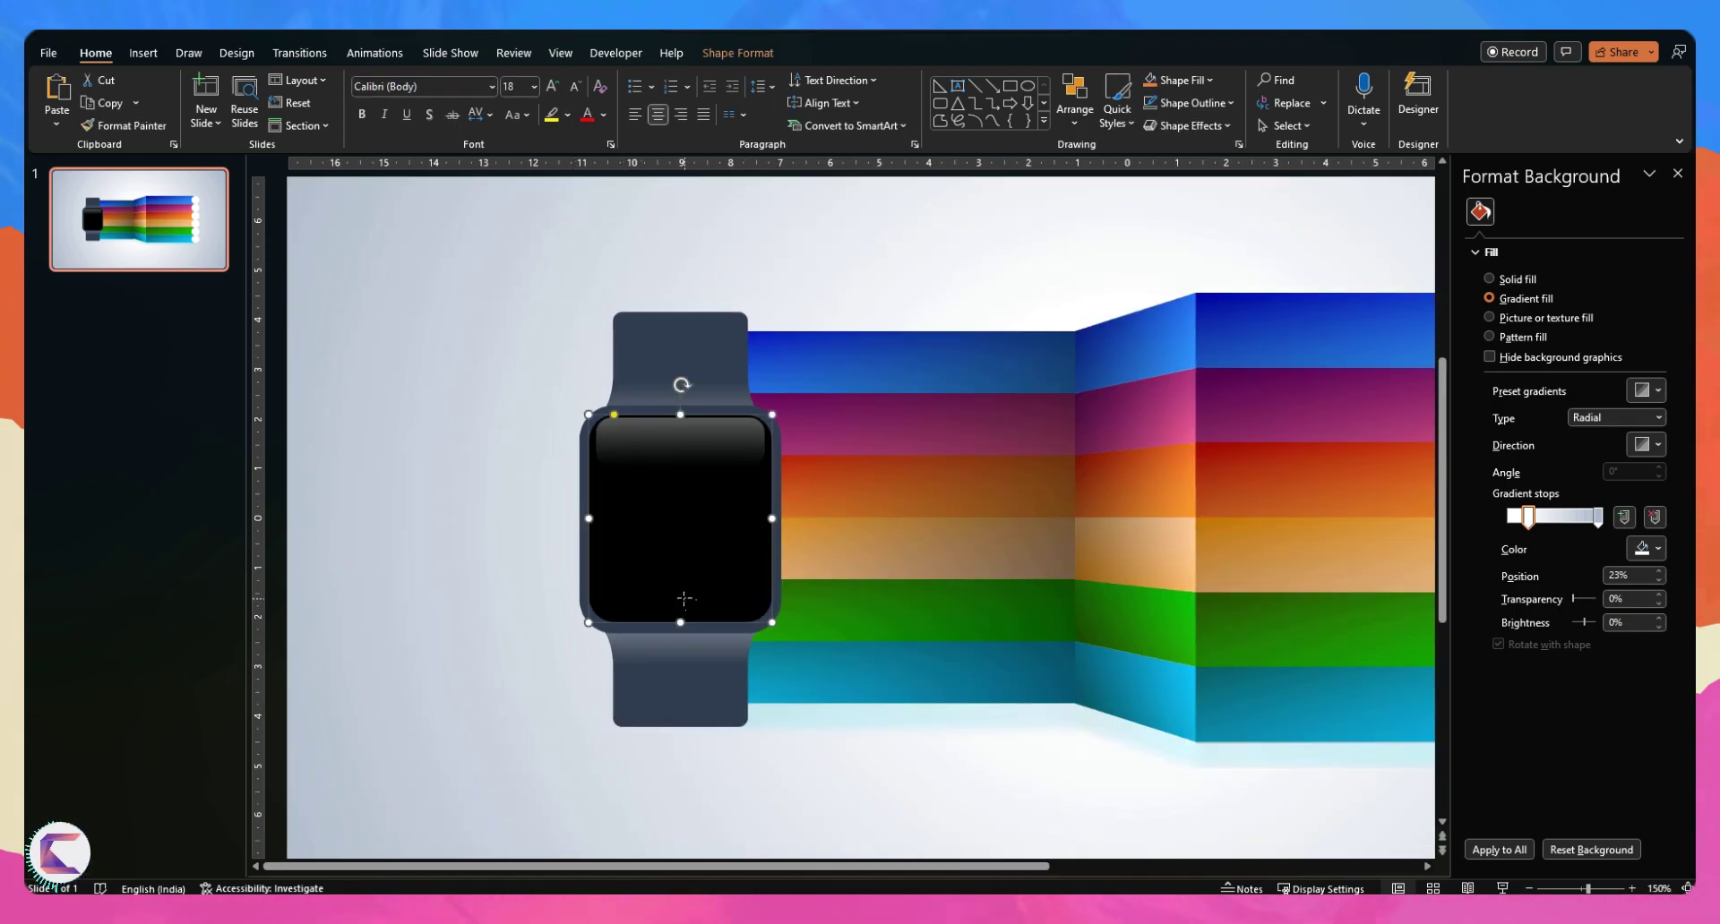
{"action": "mouse_move", "coordinate": [696, 596]}
{"action": "left_mouse_down"}
{"action": "mouse_move", "coordinate": [727, 608]}
{"action": "mouse_move", "coordinate": [712, 586]}
{"action": "left_mouse_up"}
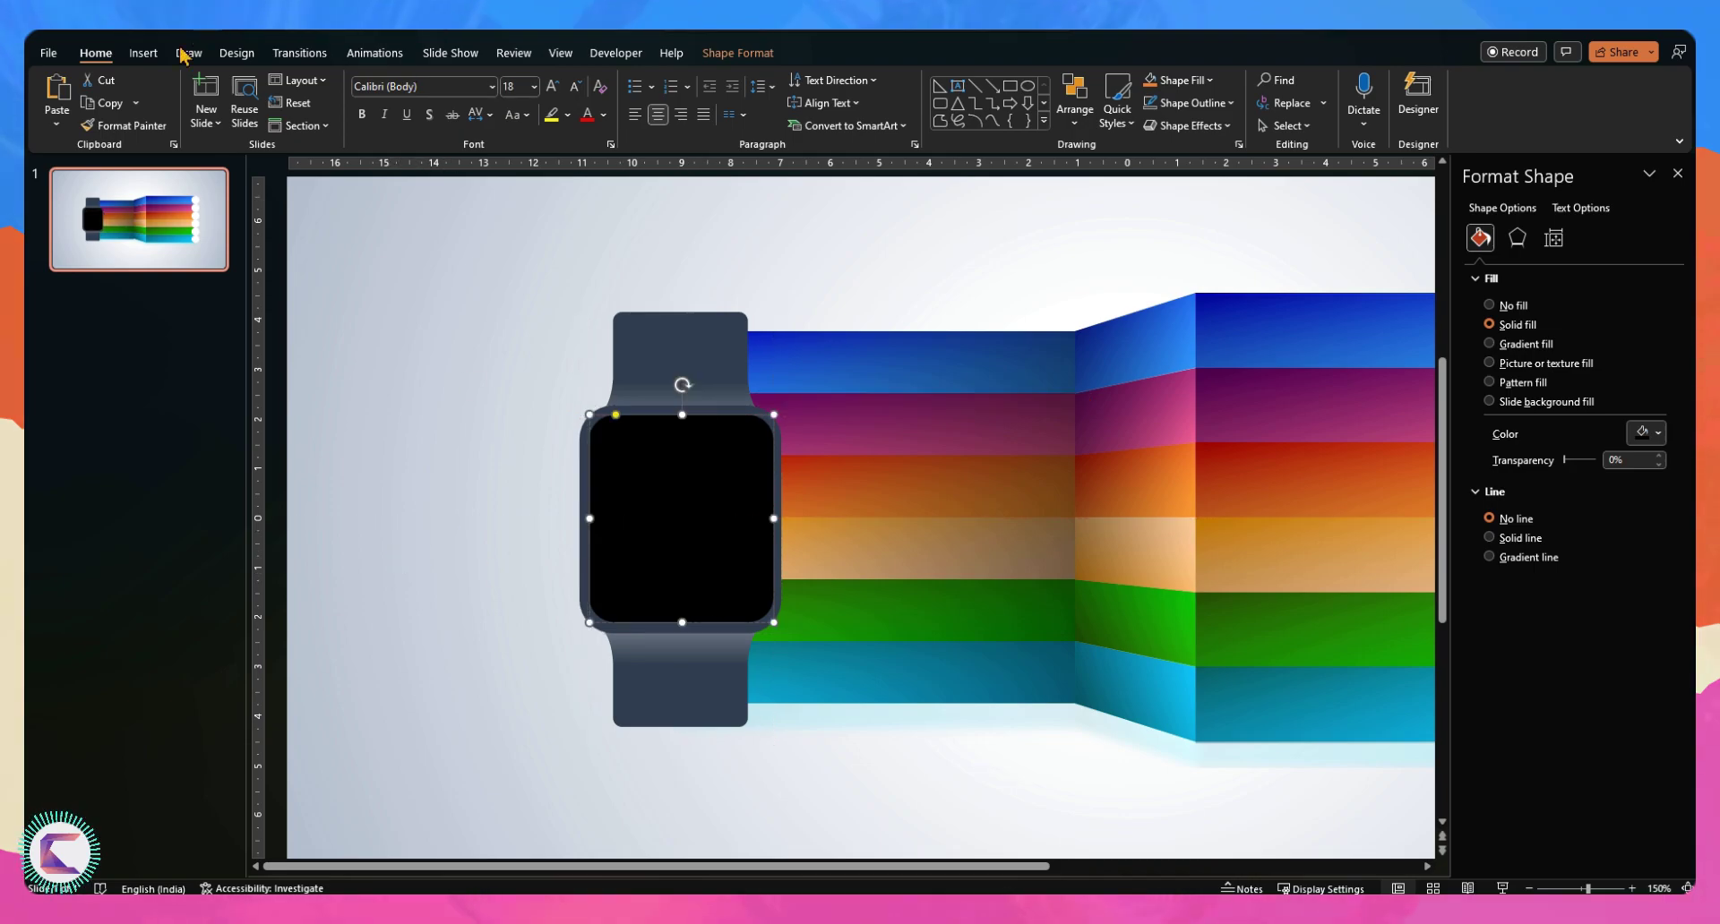
{"action": "left_click", "coordinate": [143, 53]}
{"action": "left_click", "coordinate": [354, 98]}
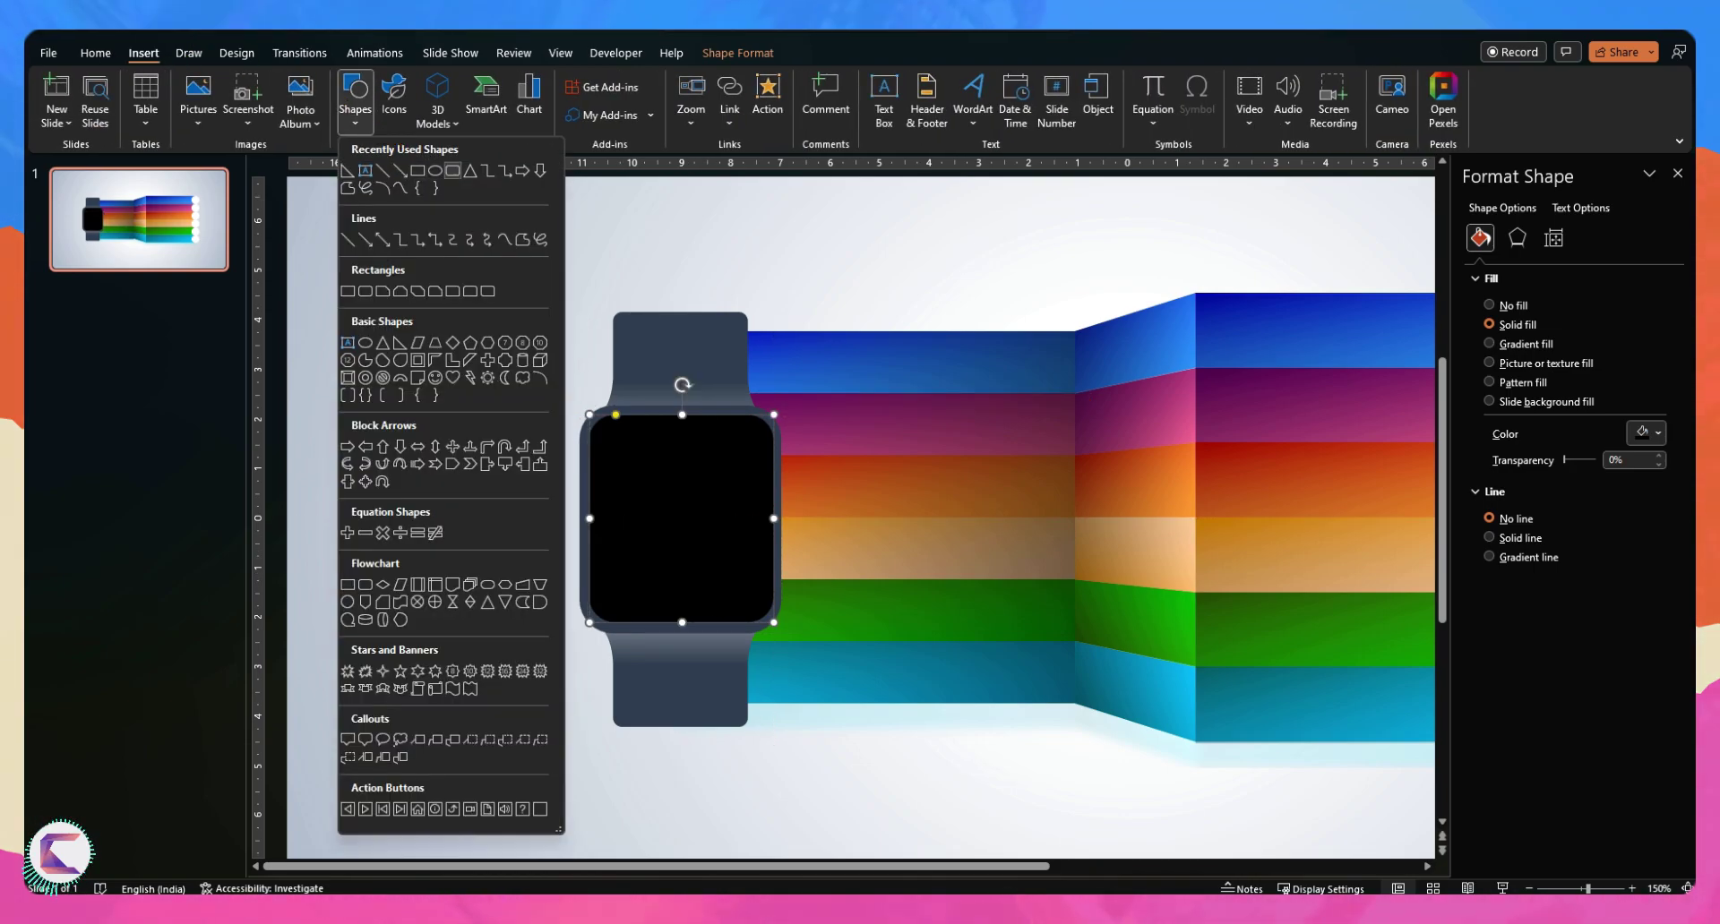
{"action": "left_click", "coordinate": [418, 342]}
{"action": "left_click_drag", "start_coordinate": [524, 397], "coordinate": [676, 649]}
{"action": "left_click_drag", "start_coordinate": [749, 556], "coordinate": [622, 550]}
{"action": "left_click_drag", "start_coordinate": [472, 394], "coordinate": [535, 395]}
Fragment the screen with the parallelogram using Merge Shapes > Fragment
{"action": "left_click", "coordinate": [748, 607]}
{"action": "left_click", "coordinate": [514, 573], "text": "shift"}
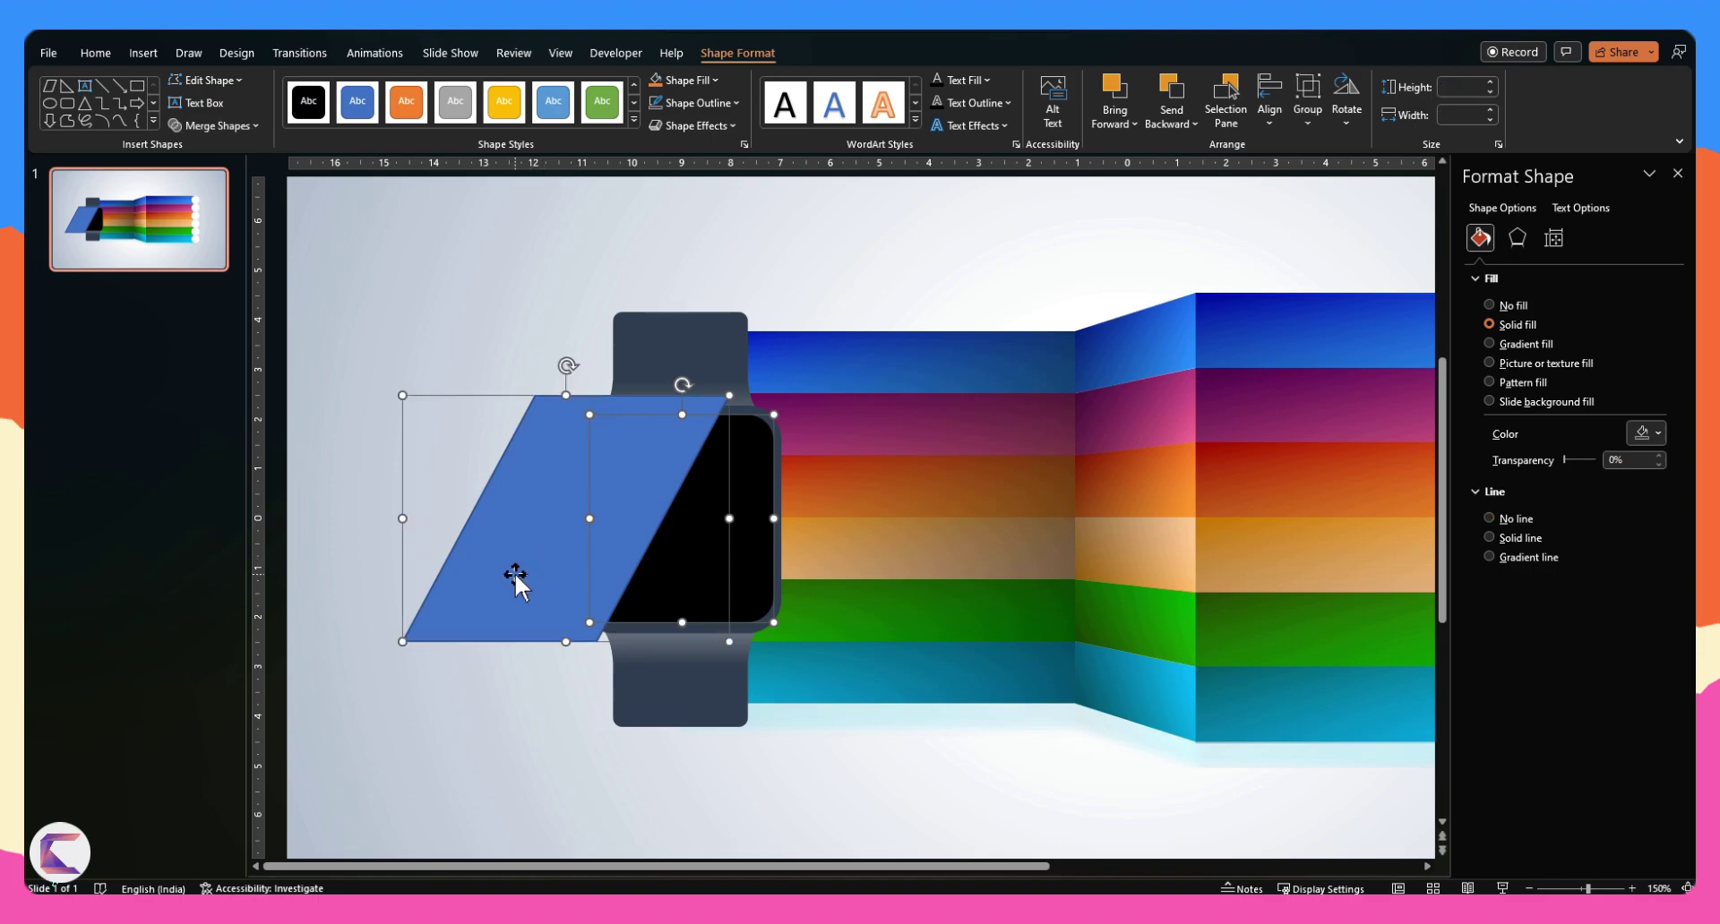
{"action": "left_click", "coordinate": [215, 125]}
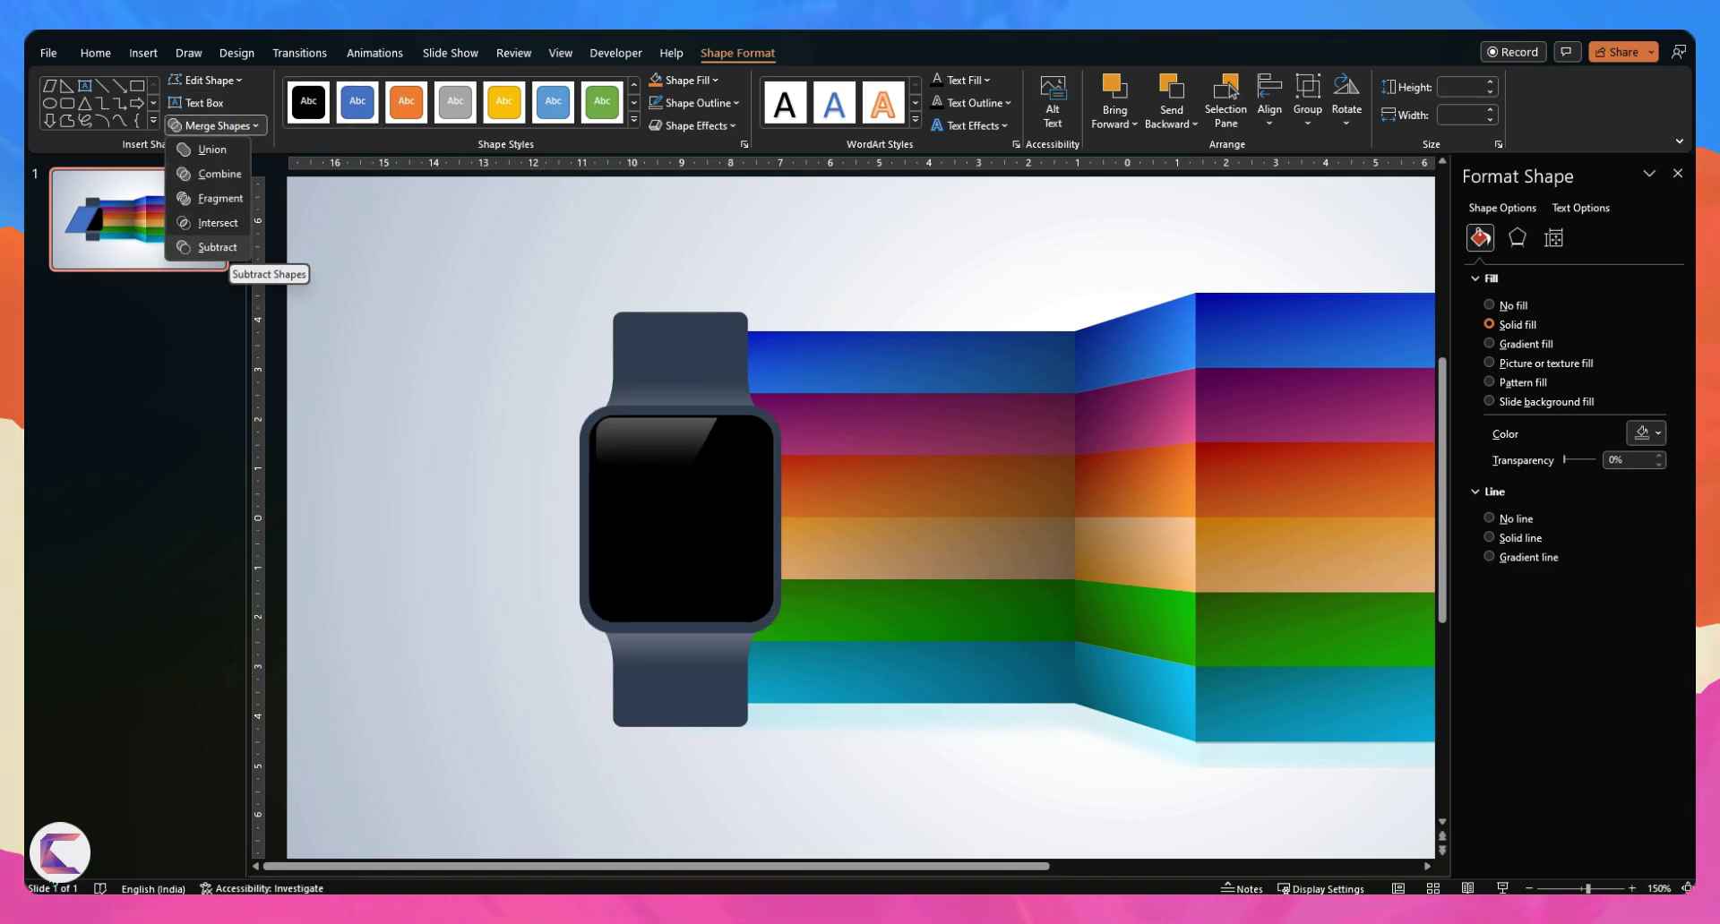
{"action": "left_click", "coordinate": [218, 222]}
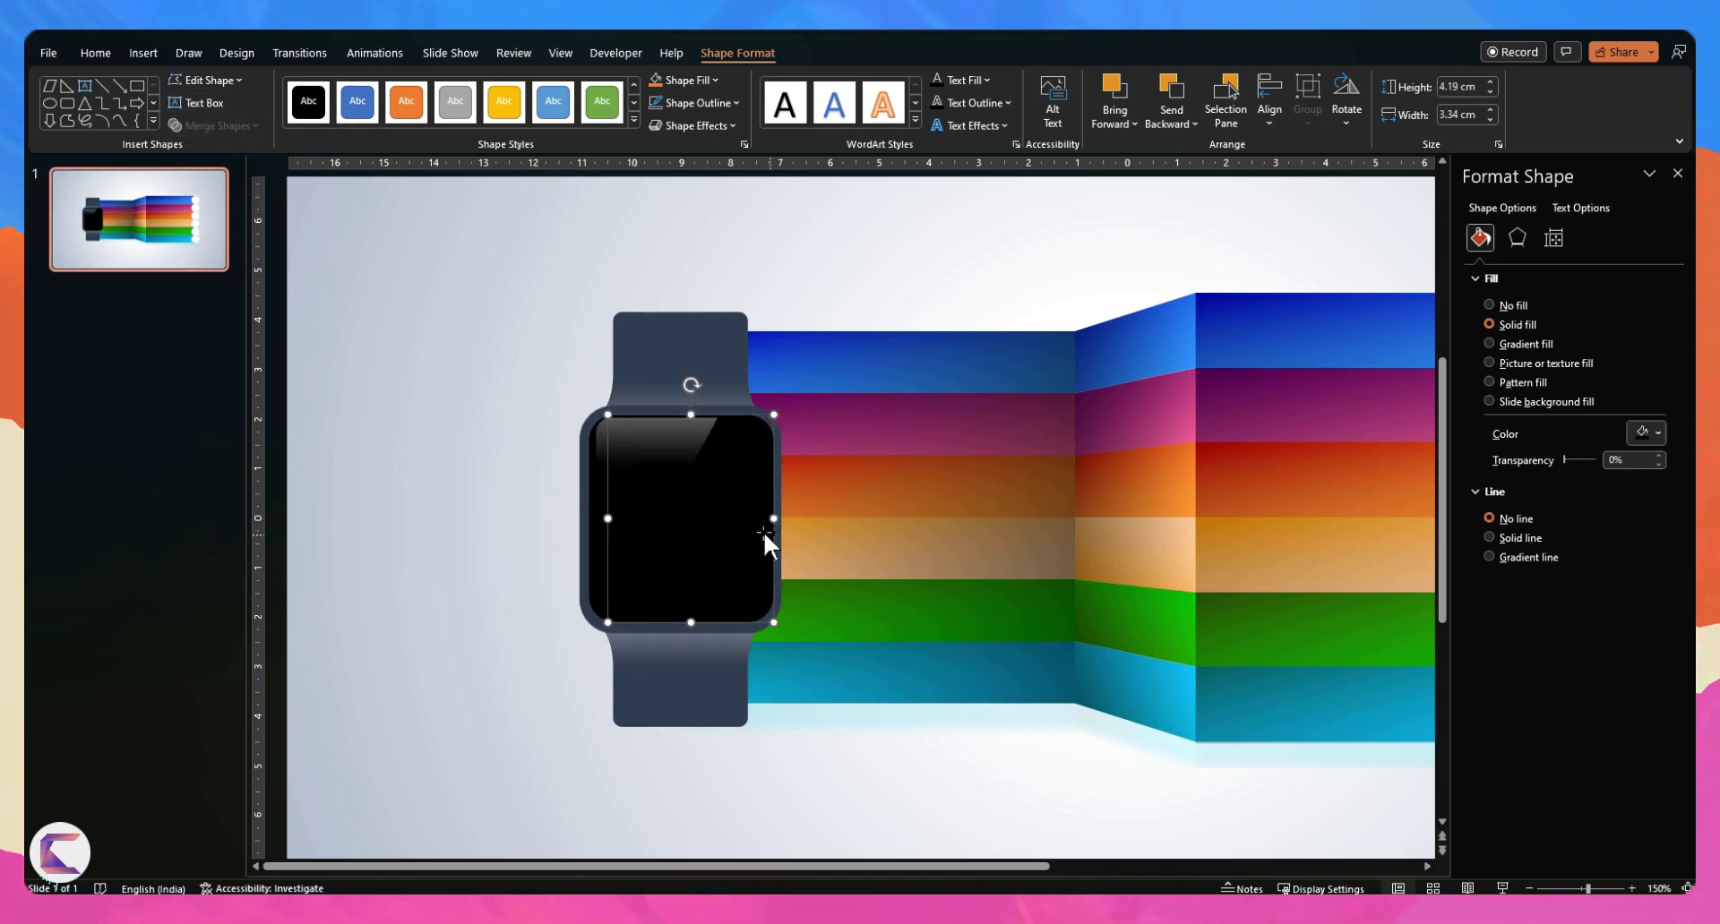
{"action": "key", "text": "ctrl+z"}
{"action": "left_click", "coordinate": [215, 125]}
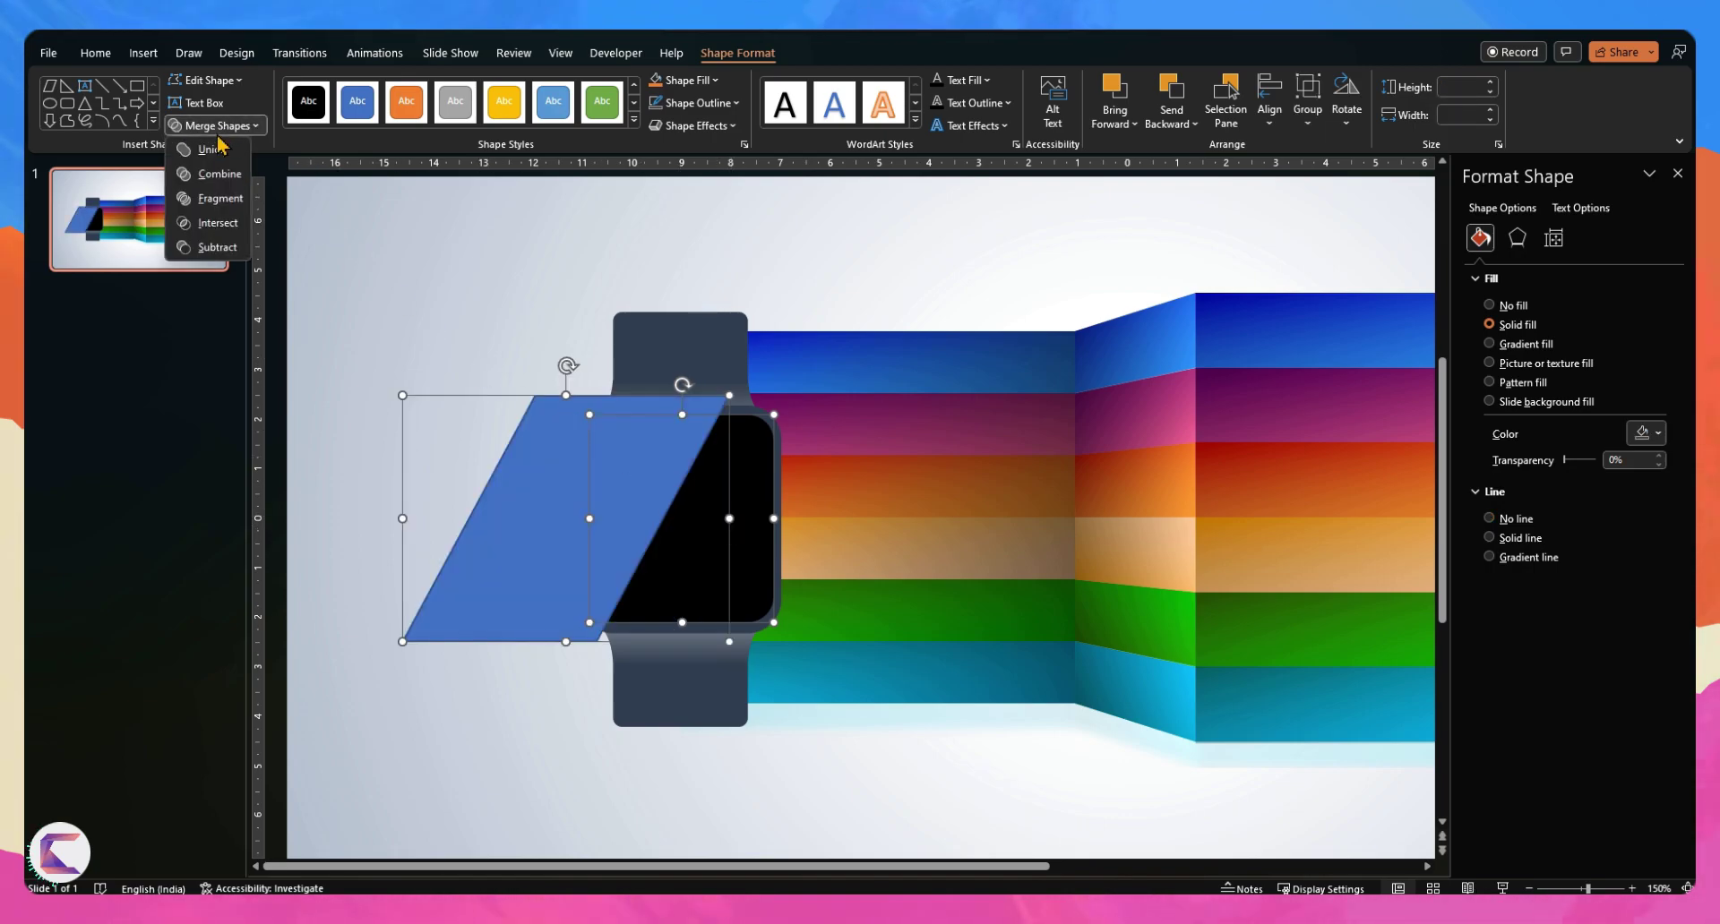
{"action": "left_click", "coordinate": [227, 202]}
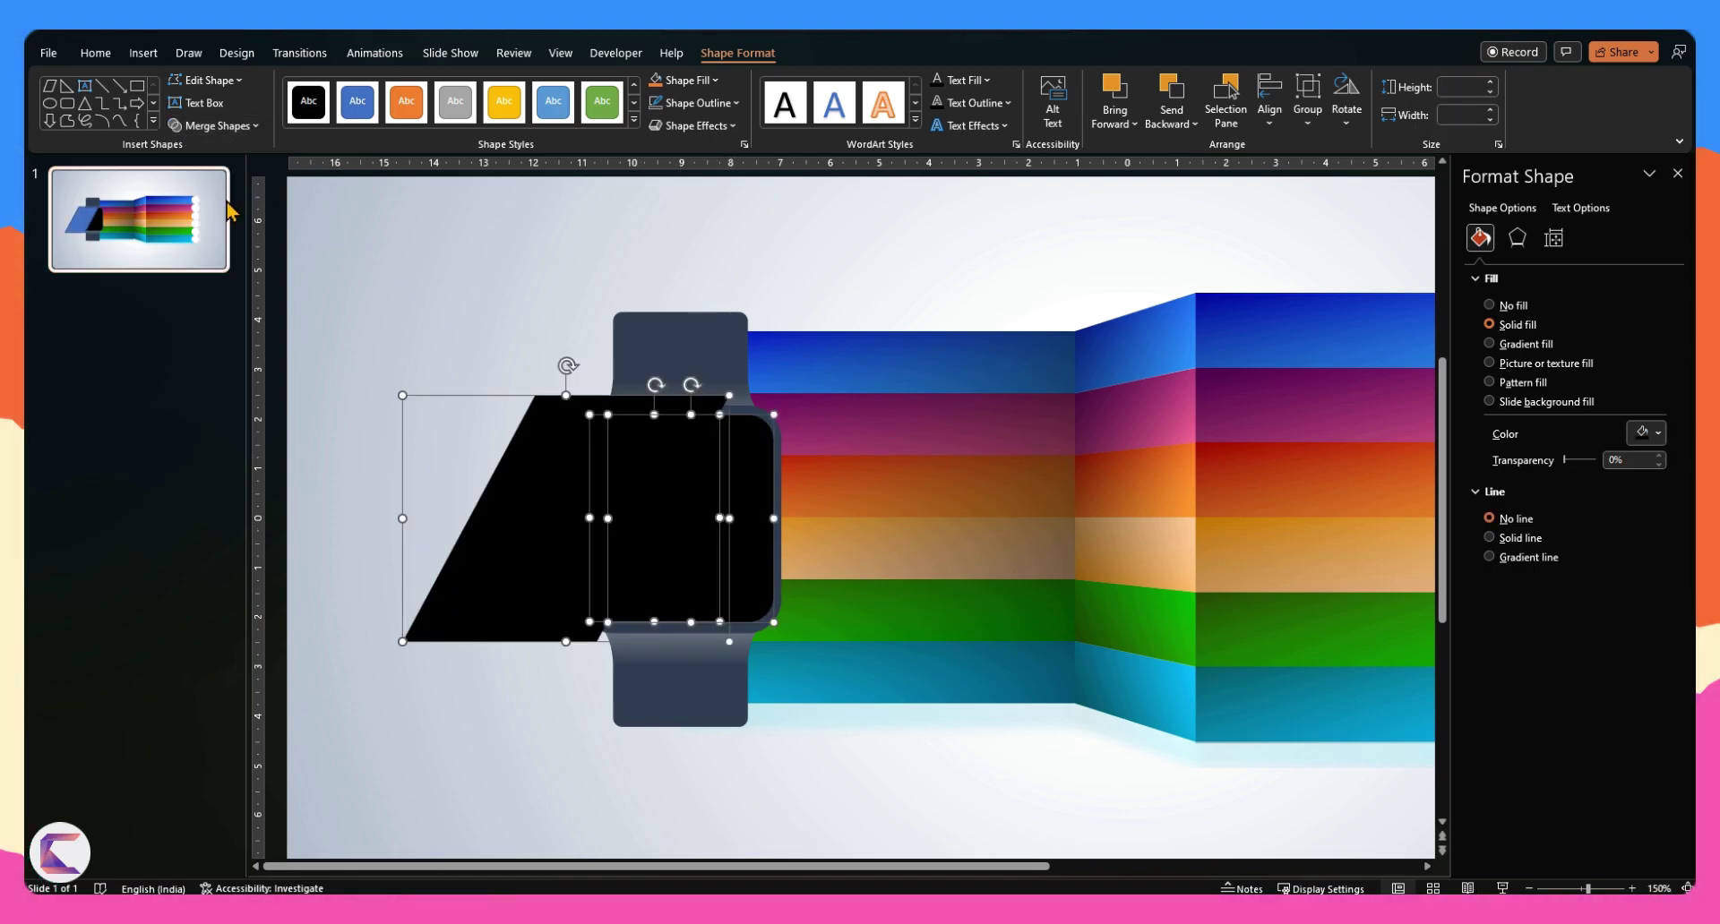
Delete the leftover fragments, keeping only the diagonal glare piece on the screen
{"action": "left_click", "coordinate": [461, 681]}
{"action": "left_click", "coordinate": [465, 598]}
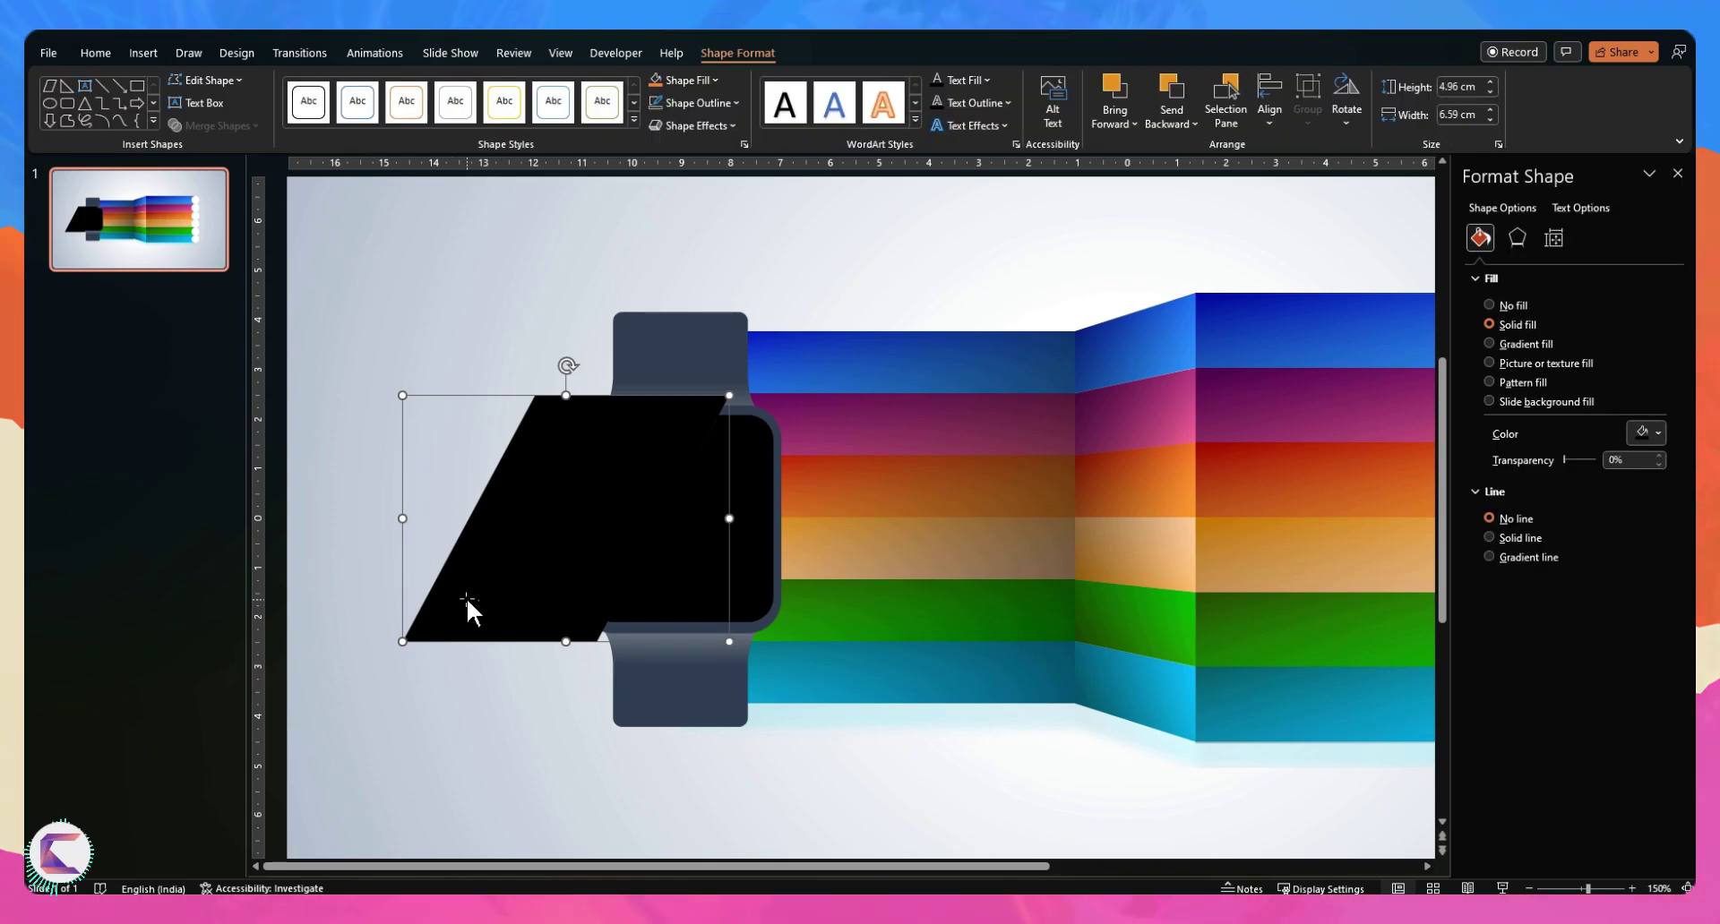
{"action": "left_click_drag", "start_coordinate": [466, 599], "coordinate": [392, 572]}
{"action": "key", "text": "Delete"}
{"action": "left_click_drag", "start_coordinate": [734, 567], "coordinate": [957, 676]}
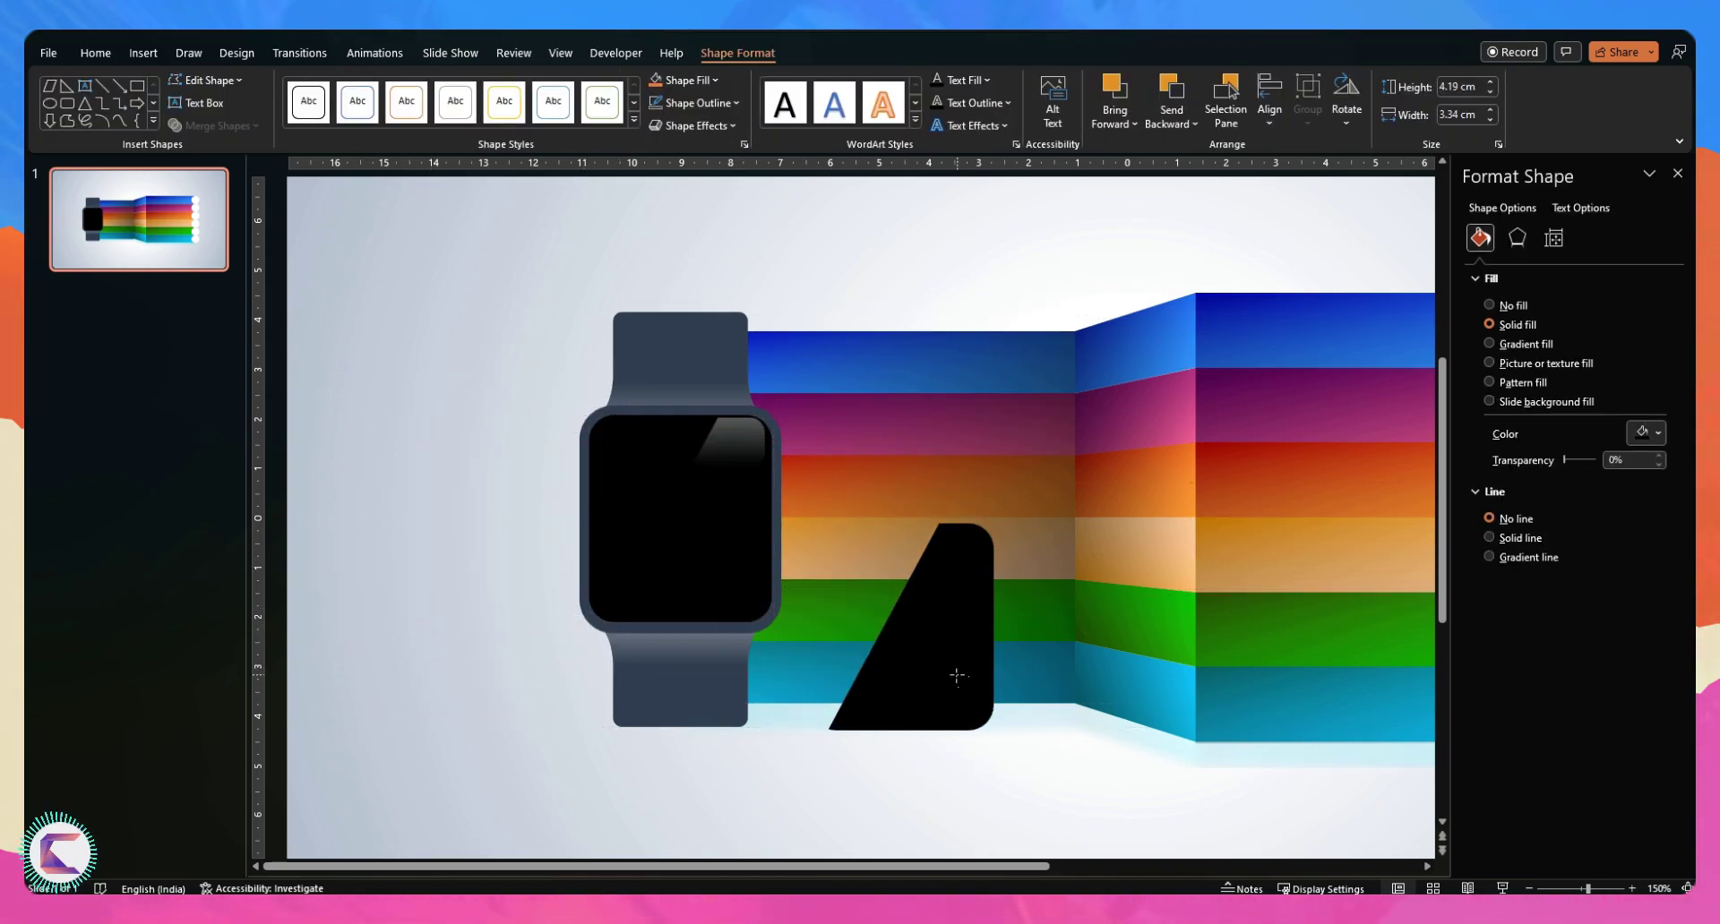
{"action": "key", "text": "Delete"}
{"action": "left_click_drag", "start_coordinate": [636, 506], "coordinate": [566, 590]}
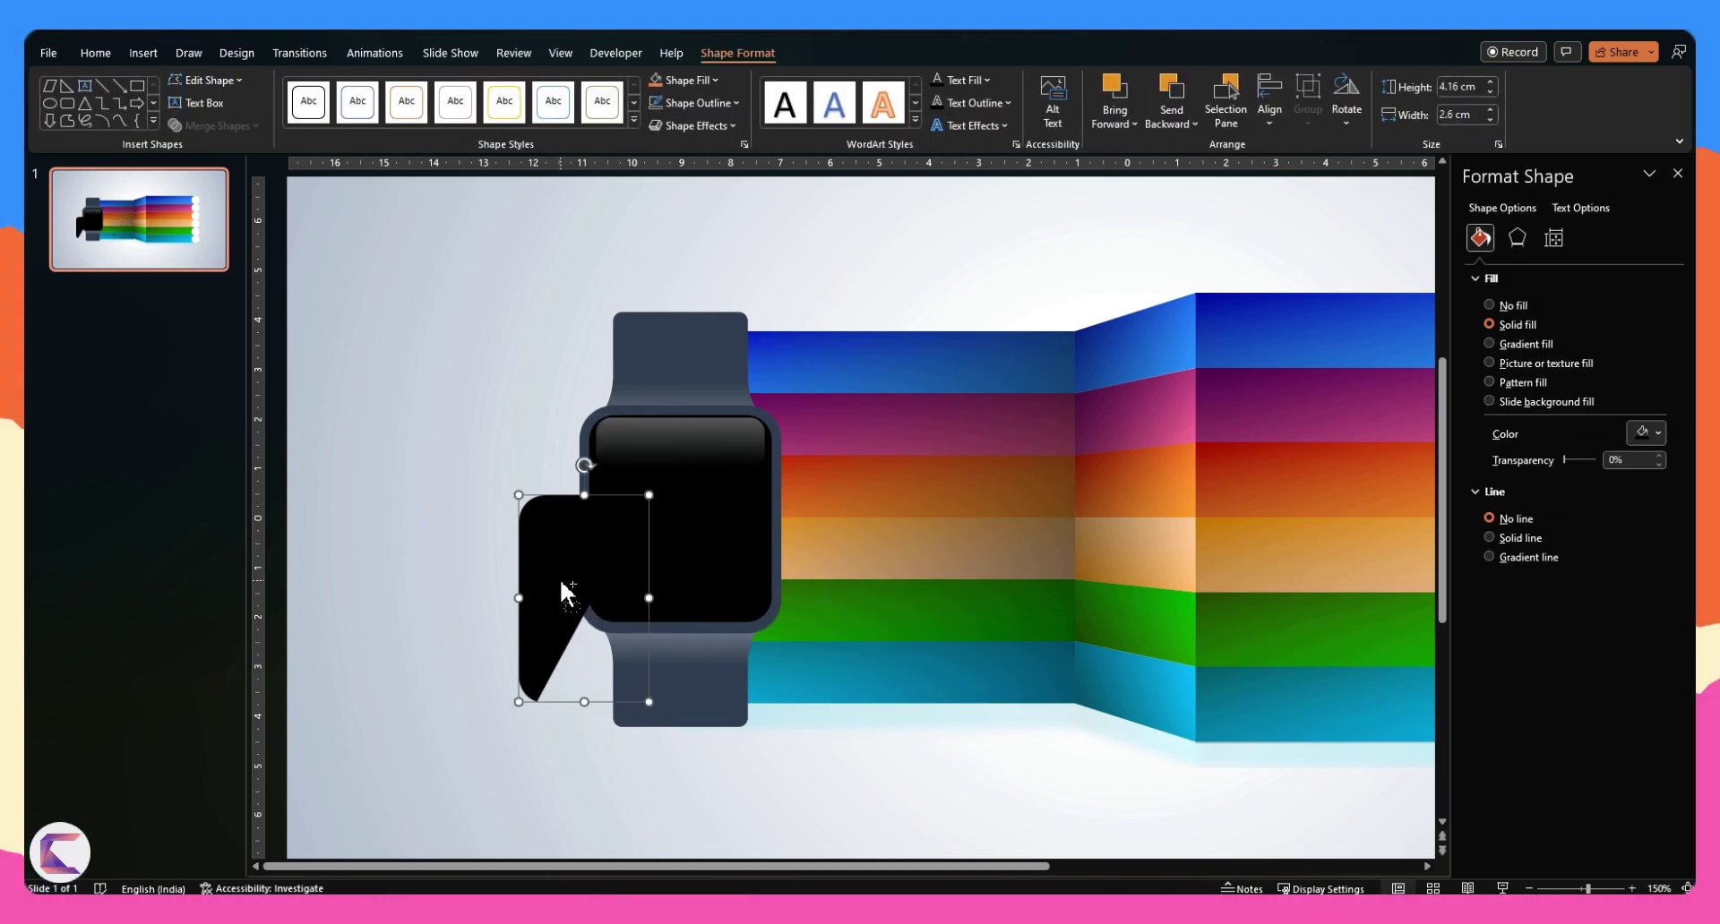
{"action": "key", "text": "ctrl+z"}
Give the diagonal glare a linear gradient ending in fully transparent white
{"action": "left_click", "coordinate": [1512, 349]}
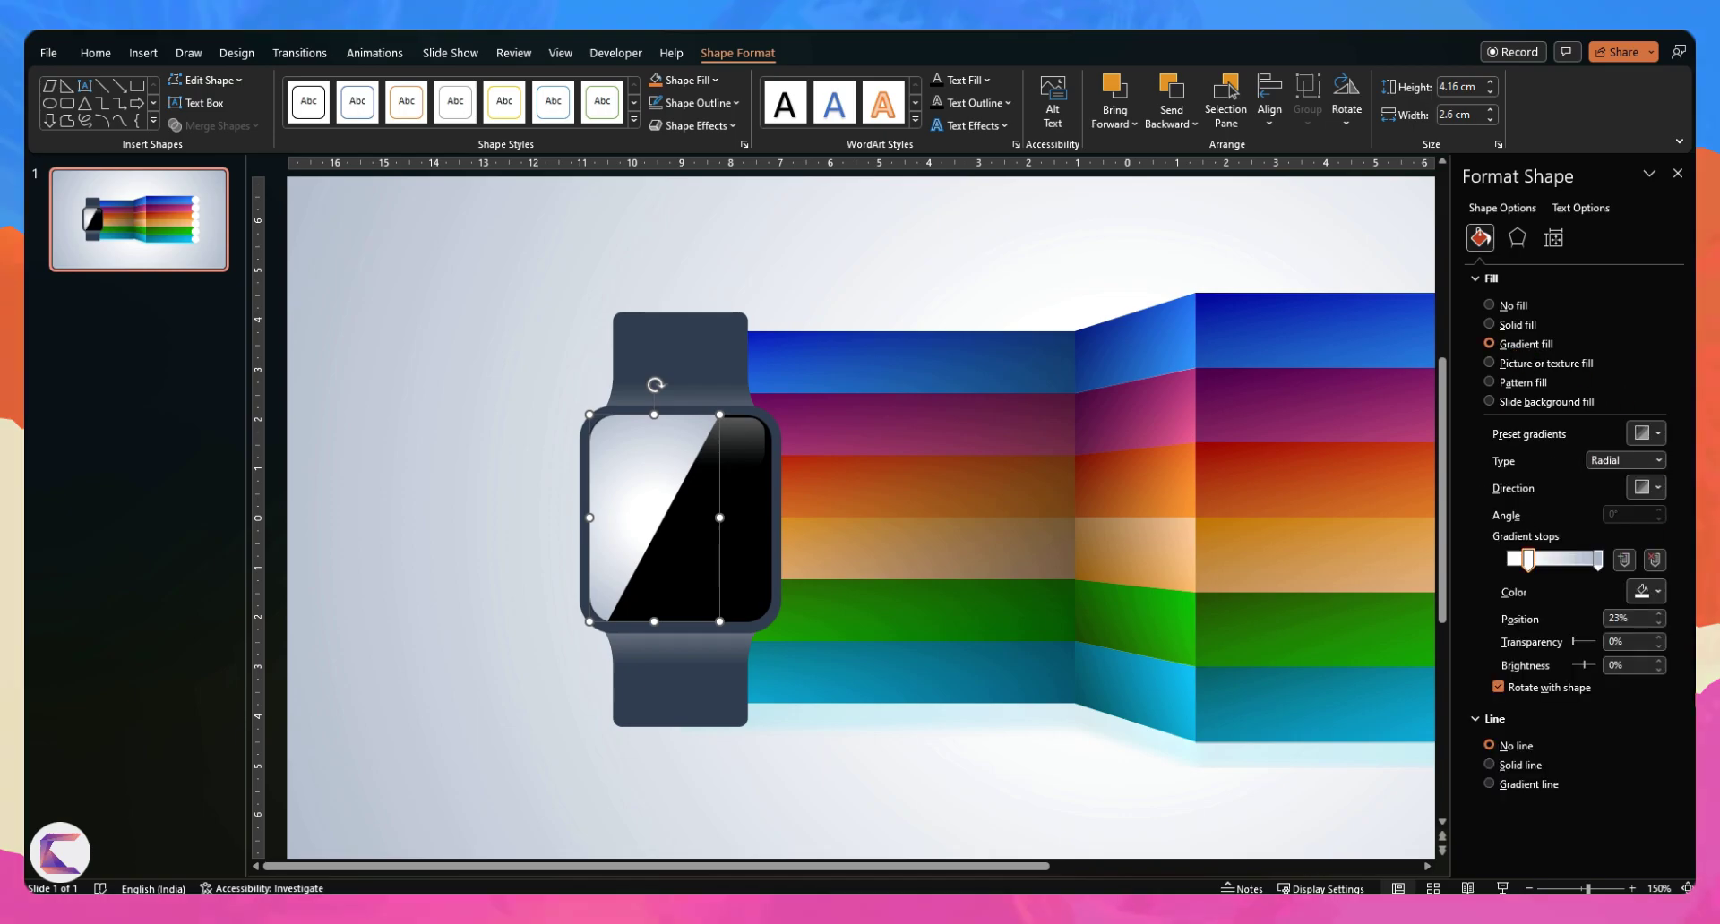
{"action": "left_click", "coordinate": [1625, 460]}
{"action": "left_click", "coordinate": [1612, 476]}
{"action": "left_click", "coordinate": [1646, 488]}
{"action": "left_click", "coordinate": [1563, 530]}
{"action": "left_click", "coordinate": [1656, 592]}
{"action": "left_click", "coordinate": [1593, 597]}
{"action": "left_click", "coordinate": [1598, 561]}
{"action": "left_click", "coordinate": [1650, 591]}
{"action": "left_click", "coordinate": [1551, 627]}
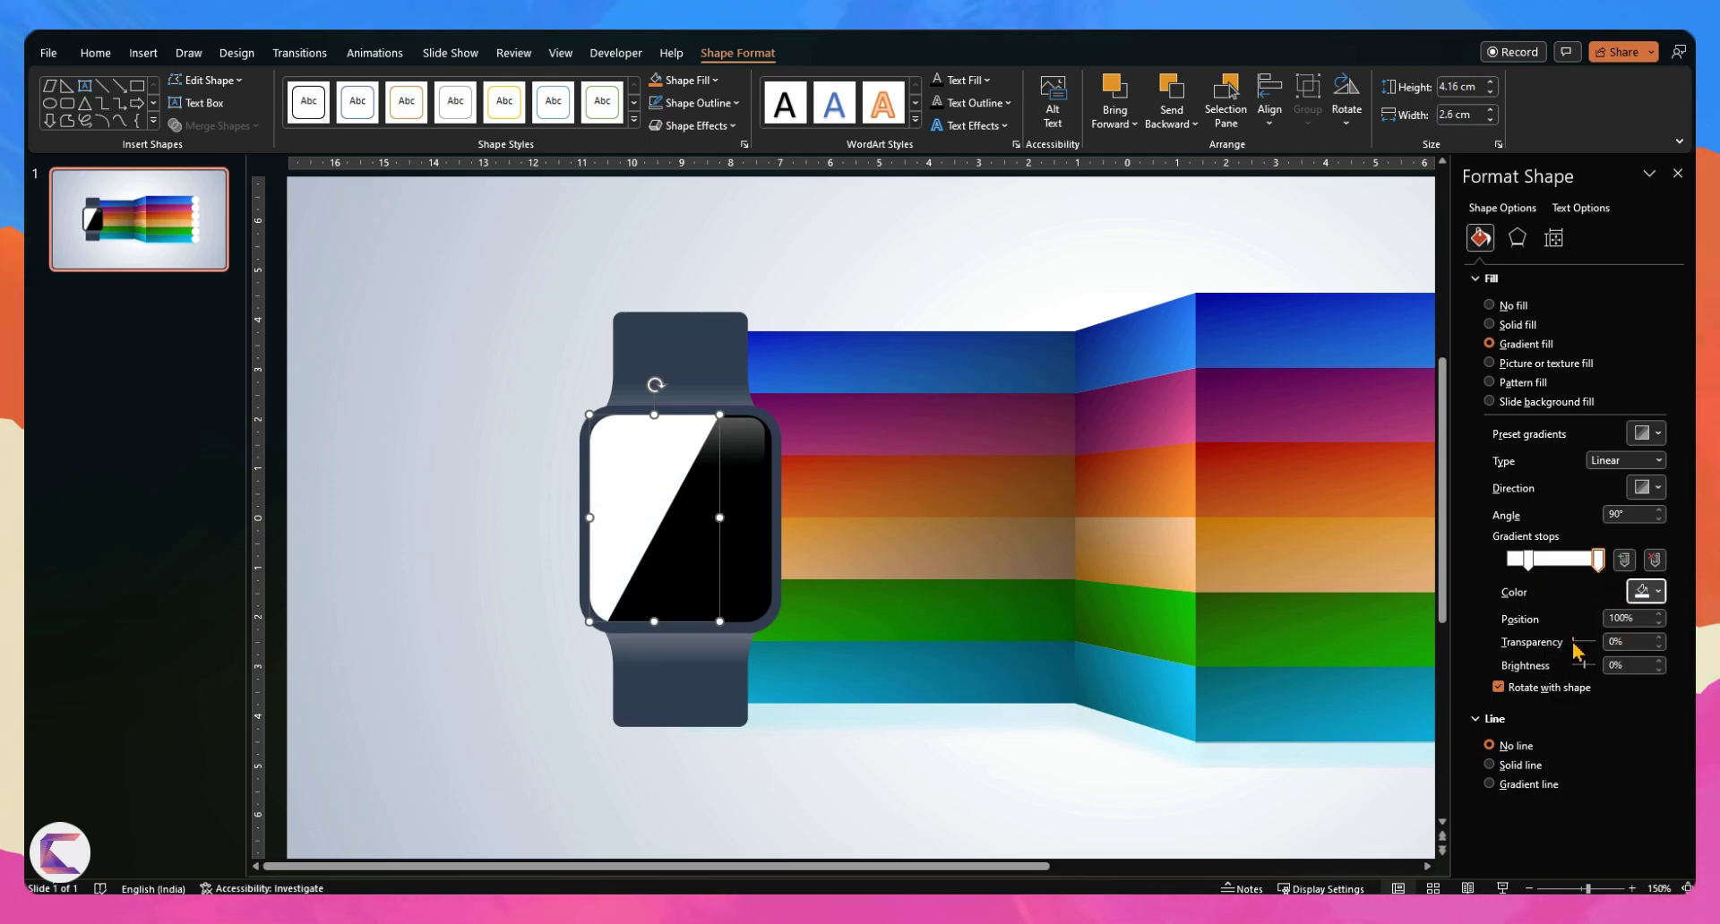
{"action": "mouse_move", "coordinate": [1573, 641]}
{"action": "left_mouse_down"}
{"action": "mouse_move", "coordinate": [1651, 650]}
{"action": "mouse_move", "coordinate": [1591, 644]}
{"action": "left_mouse_up"}
{"action": "left_click", "coordinate": [904, 788]}
Give the watch bezel a grey gradient fill with a darker grey stop
{"action": "left_click", "coordinate": [767, 620]}
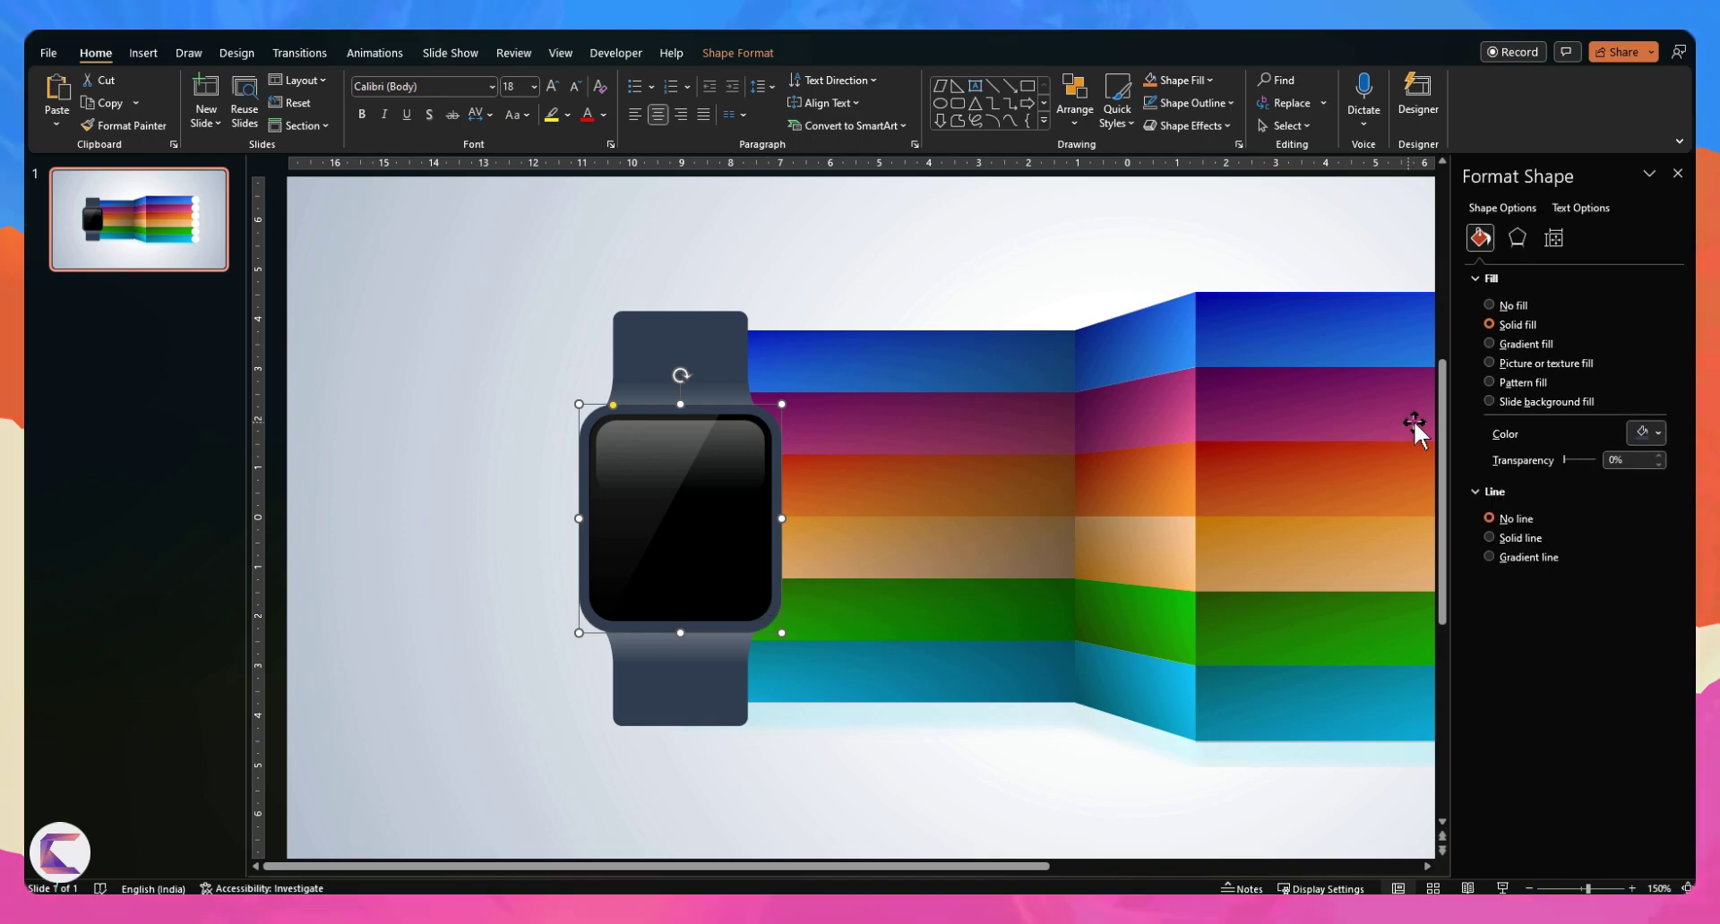
{"action": "left_click", "coordinate": [1534, 344]}
{"action": "left_click", "coordinate": [1651, 591]}
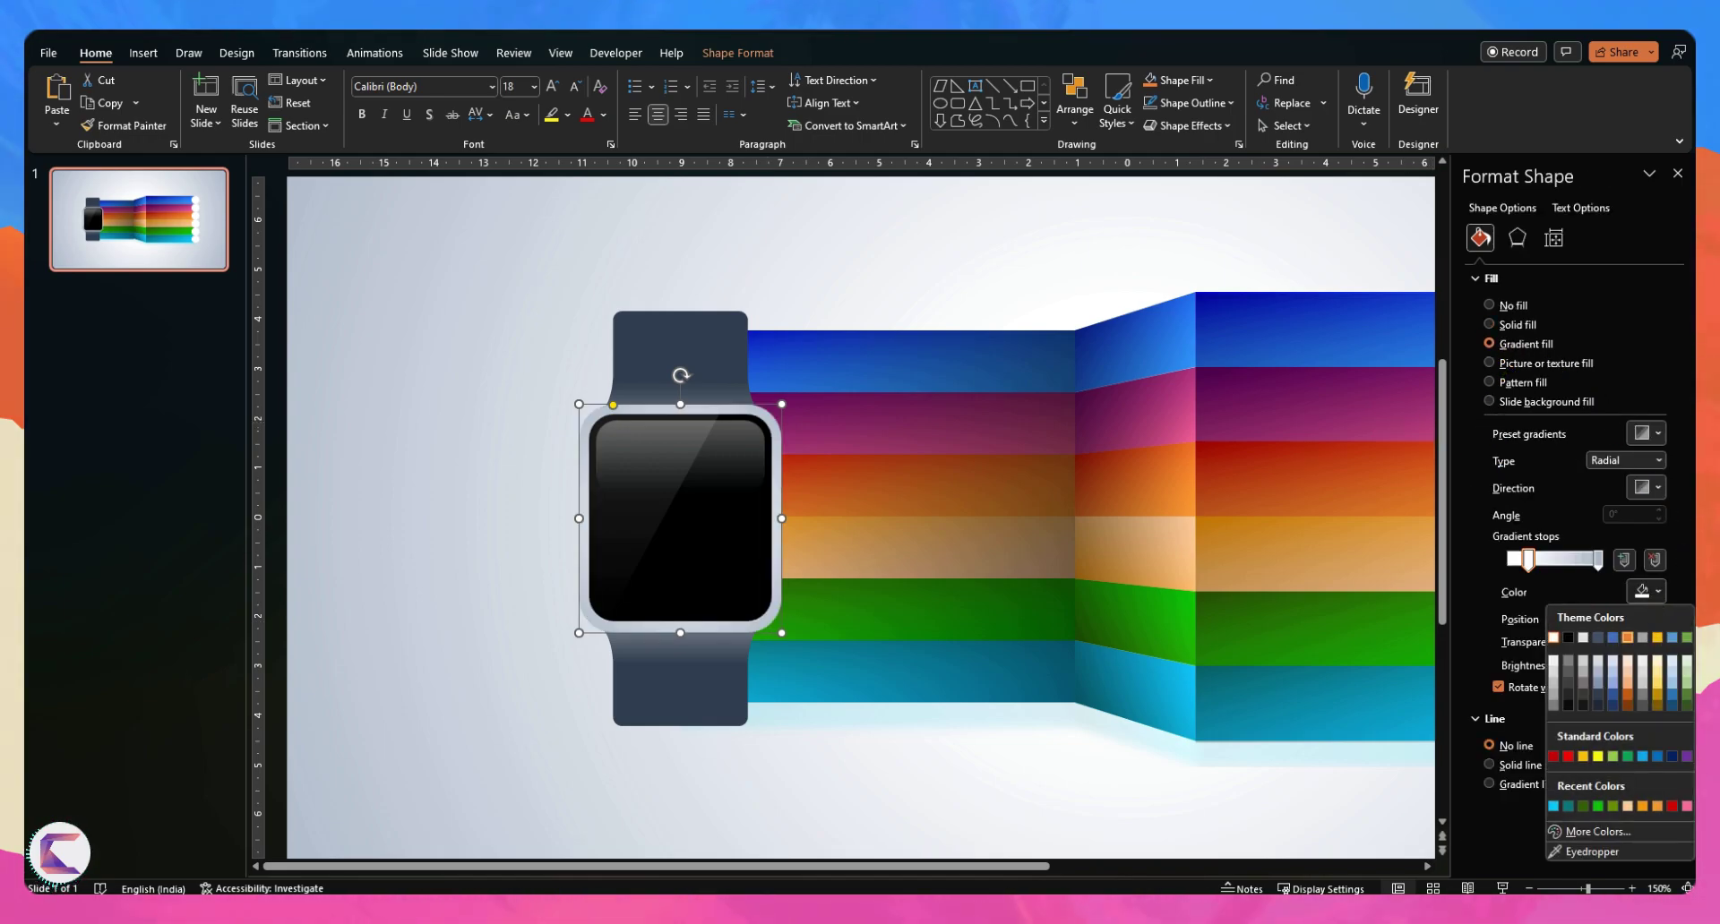
{"action": "left_click", "coordinate": [1551, 678]}
{"action": "left_click", "coordinate": [1597, 559]}
{"action": "left_click", "coordinate": [1650, 591]}
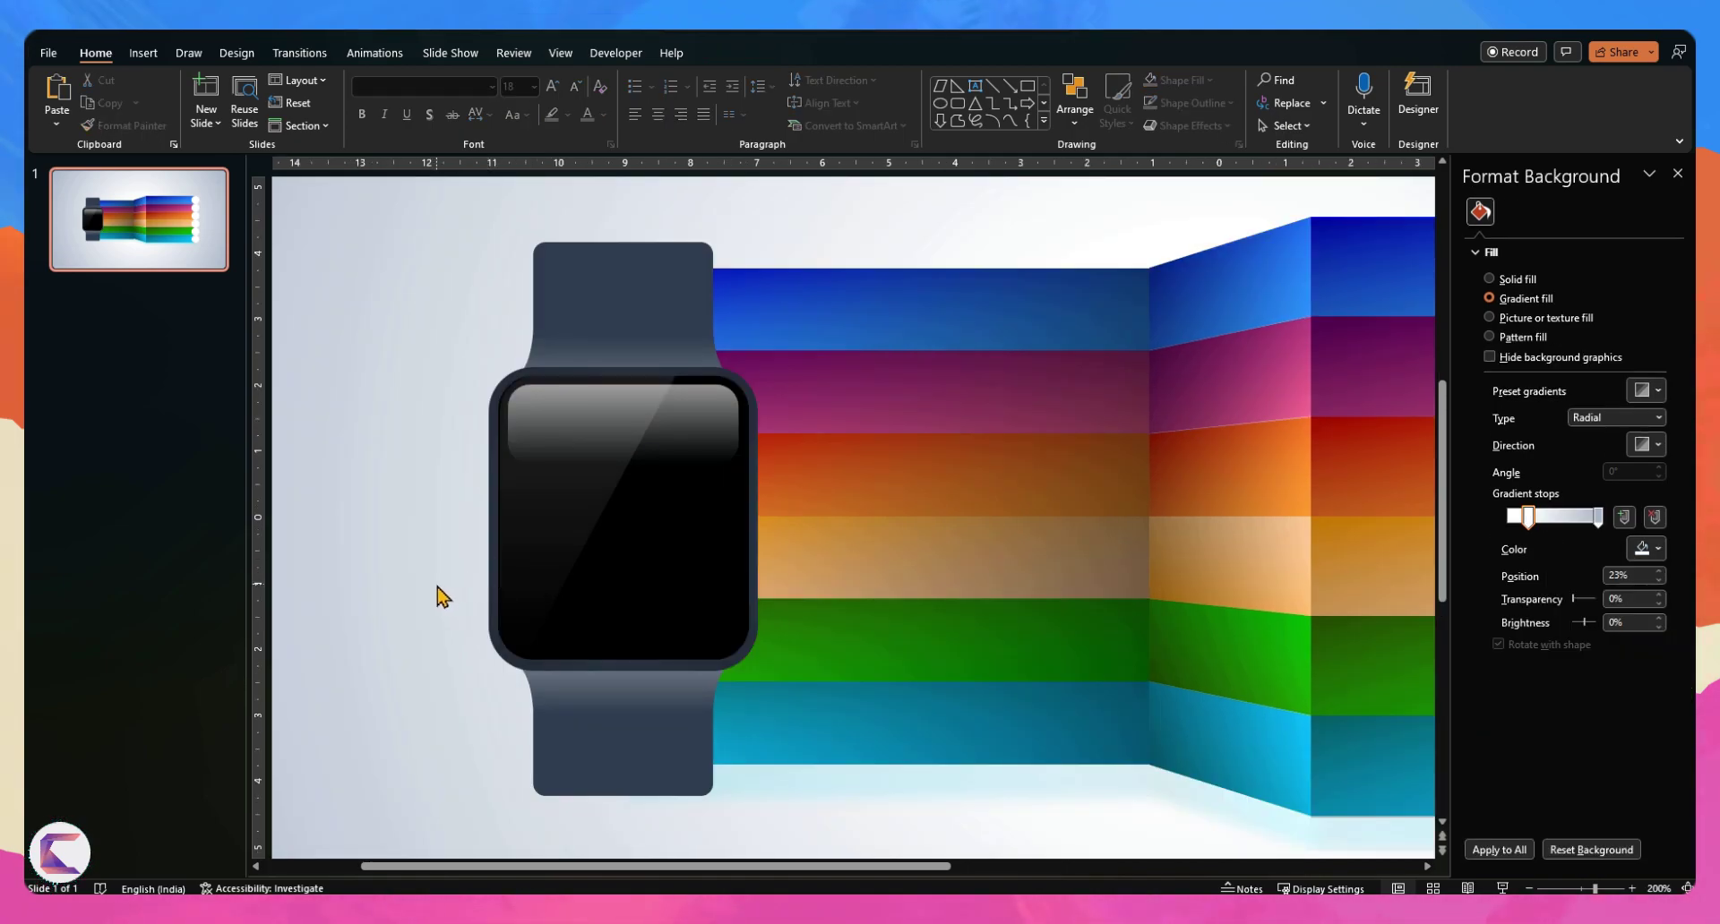
Draw a small cyan circle on the watch screen
{"action": "left_click", "coordinate": [143, 53]}
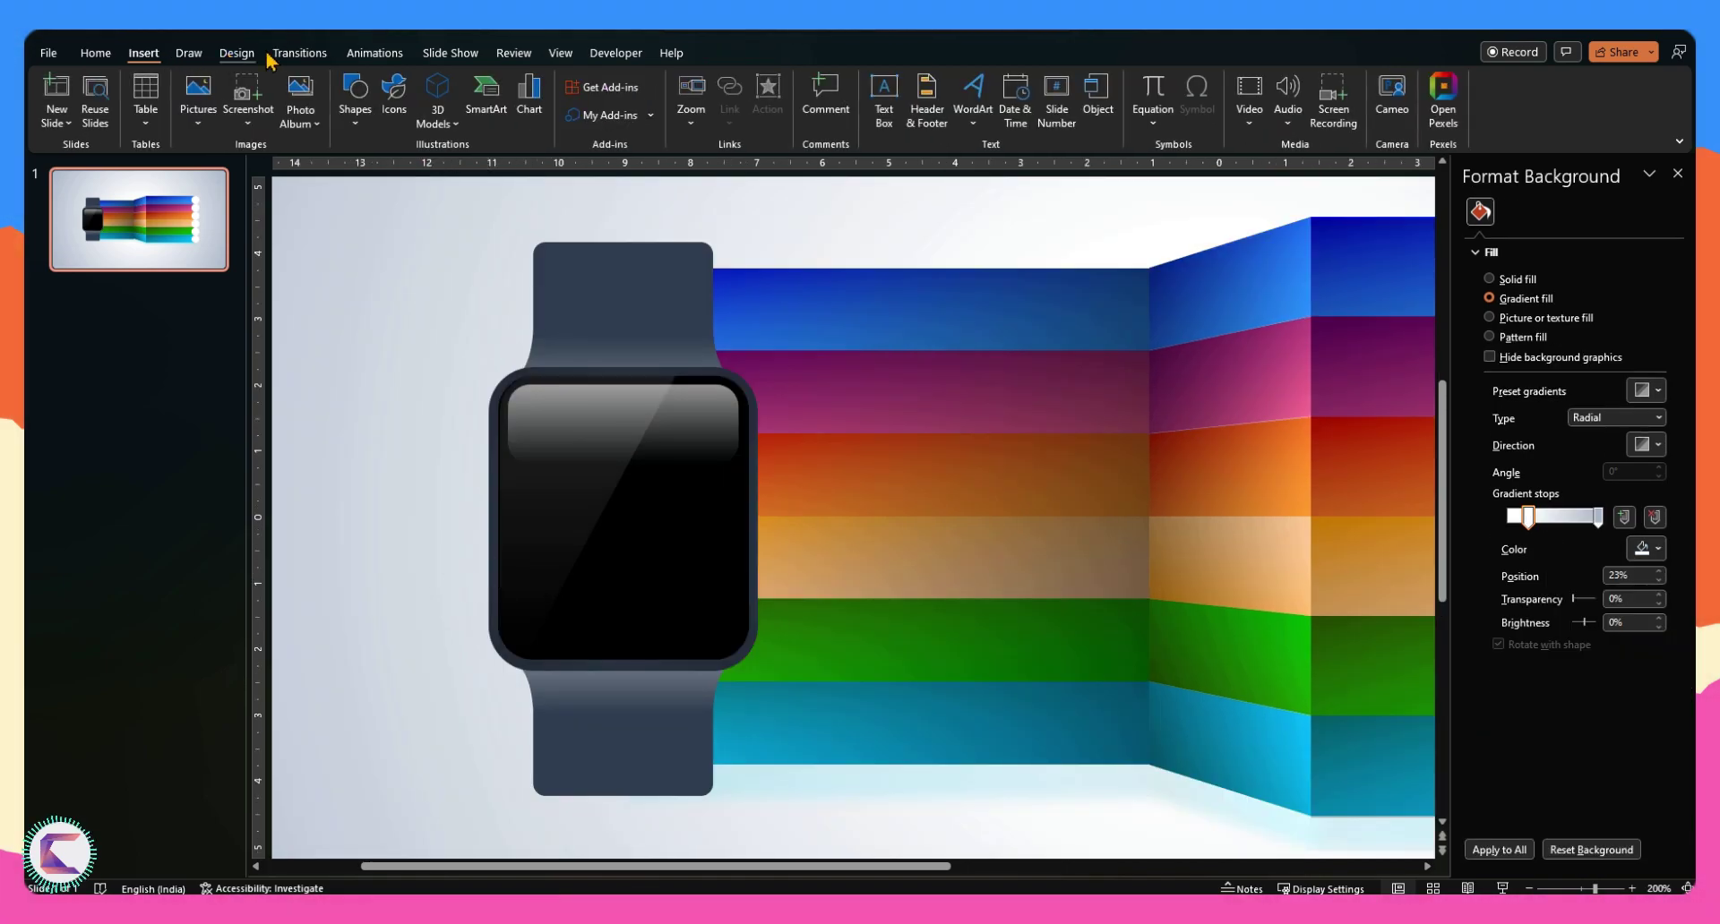
{"action": "left_click", "coordinate": [356, 121]}
{"action": "left_click", "coordinate": [452, 170]}
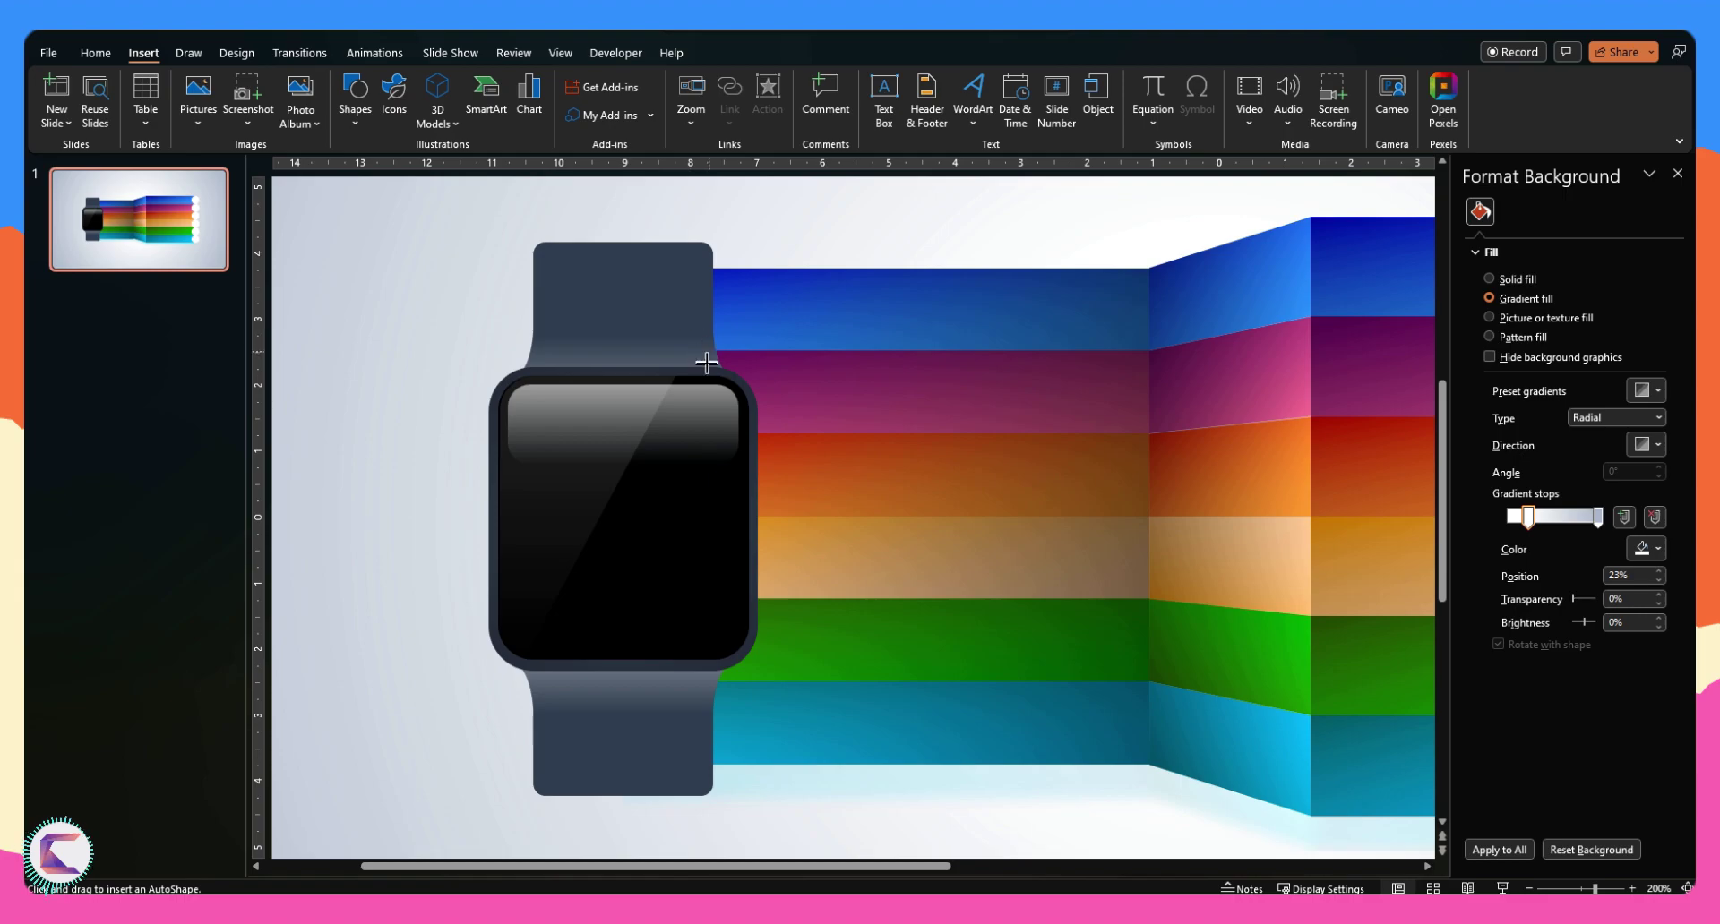
{"action": "left_click_drag", "start_coordinate": [596, 419], "coordinate": [557, 512]}
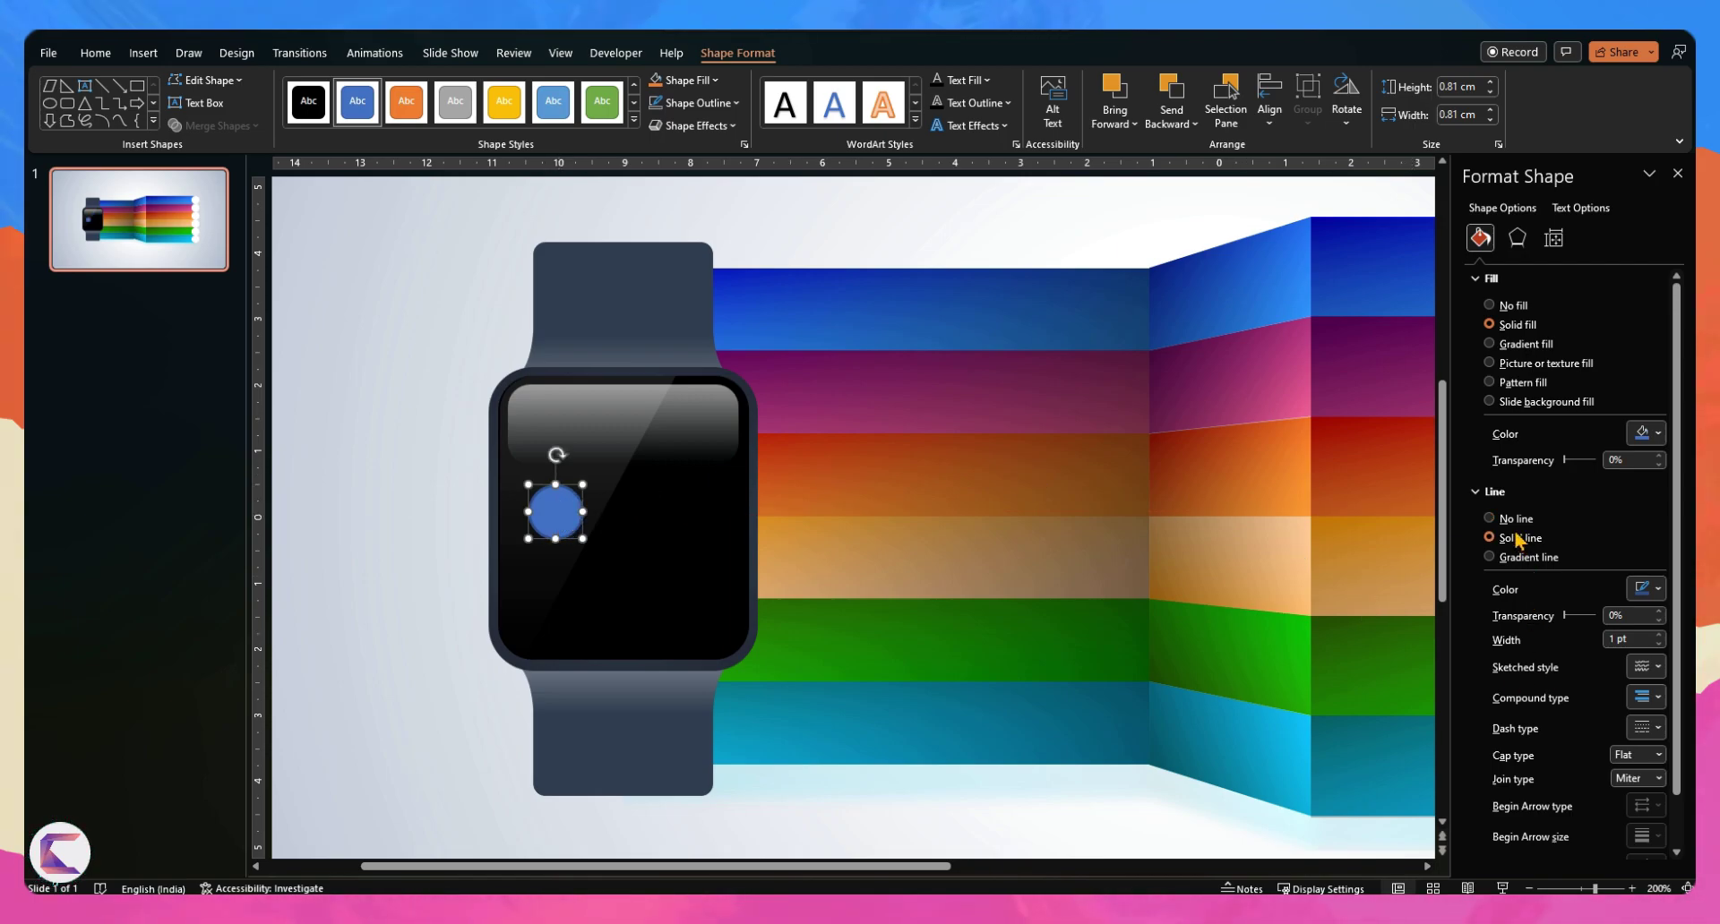
{"action": "left_click", "coordinate": [1646, 434]}
{"action": "left_click", "coordinate": [1553, 648]}
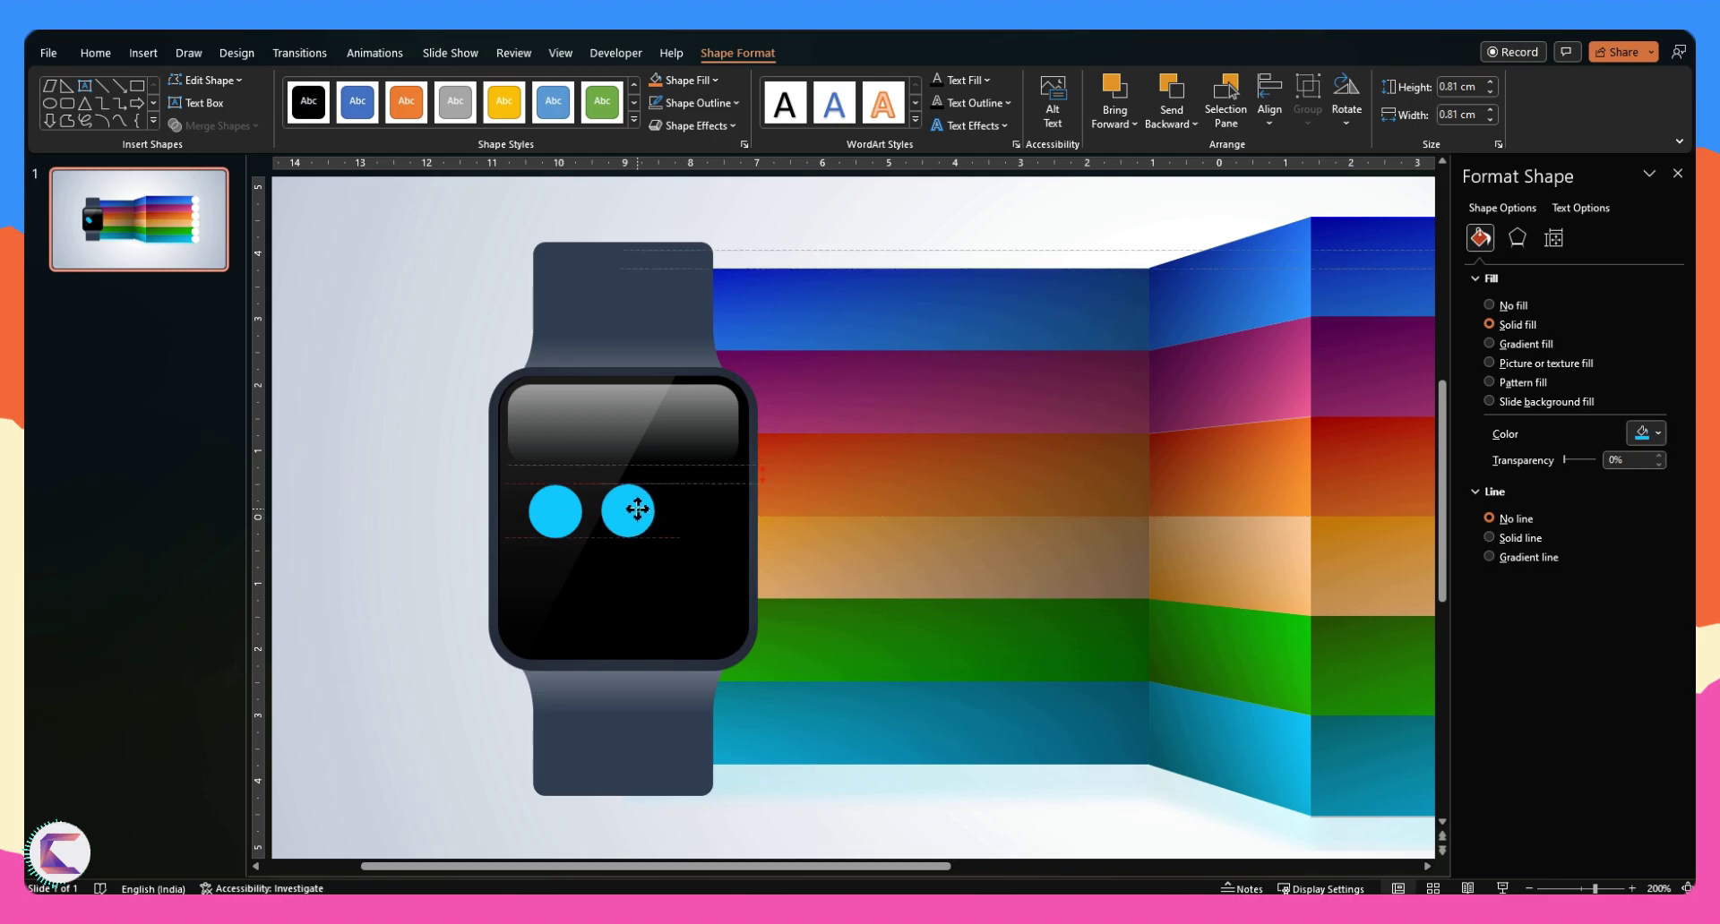
Copy the circle twice to the right, recolouring the copies green and orange
{"action": "left_click_drag", "start_coordinate": [637, 509], "coordinate": [637, 510]}
{"action": "left_click", "coordinate": [1655, 435]}
{"action": "left_click", "coordinate": [1629, 627]}
{"action": "left_click_drag", "start_coordinate": [644, 518], "coordinate": [704, 515]}
{"action": "left_click", "coordinate": [1657, 433]}
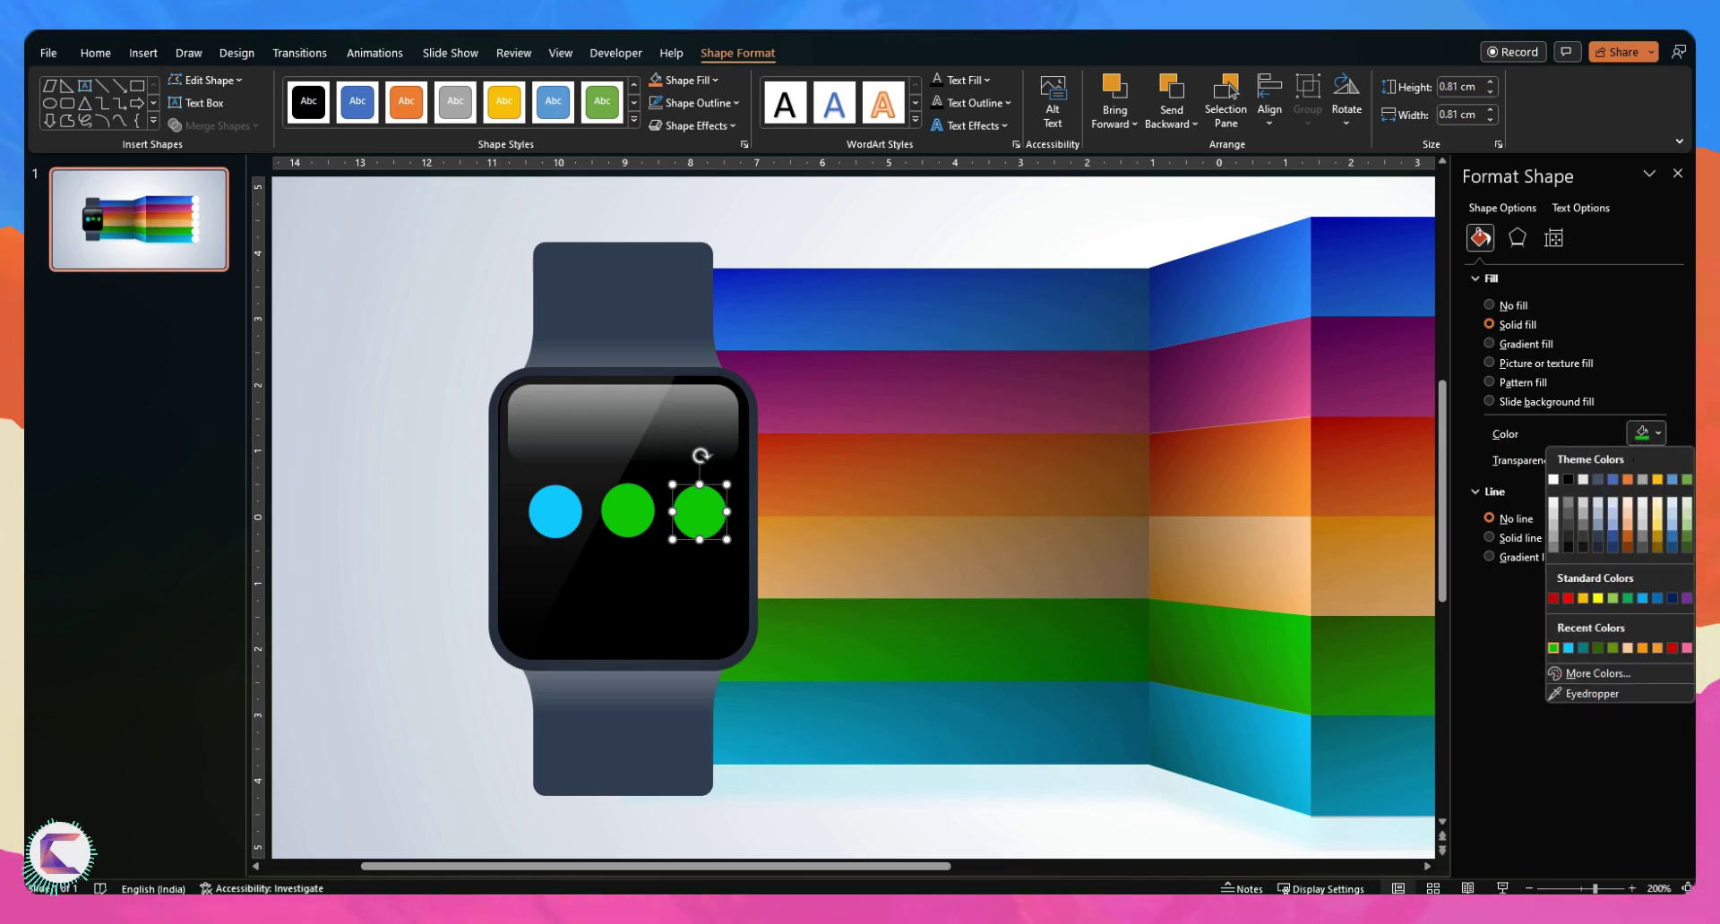
{"action": "left_click", "coordinate": [1658, 647]}
{"action": "left_click", "coordinate": [766, 443]}
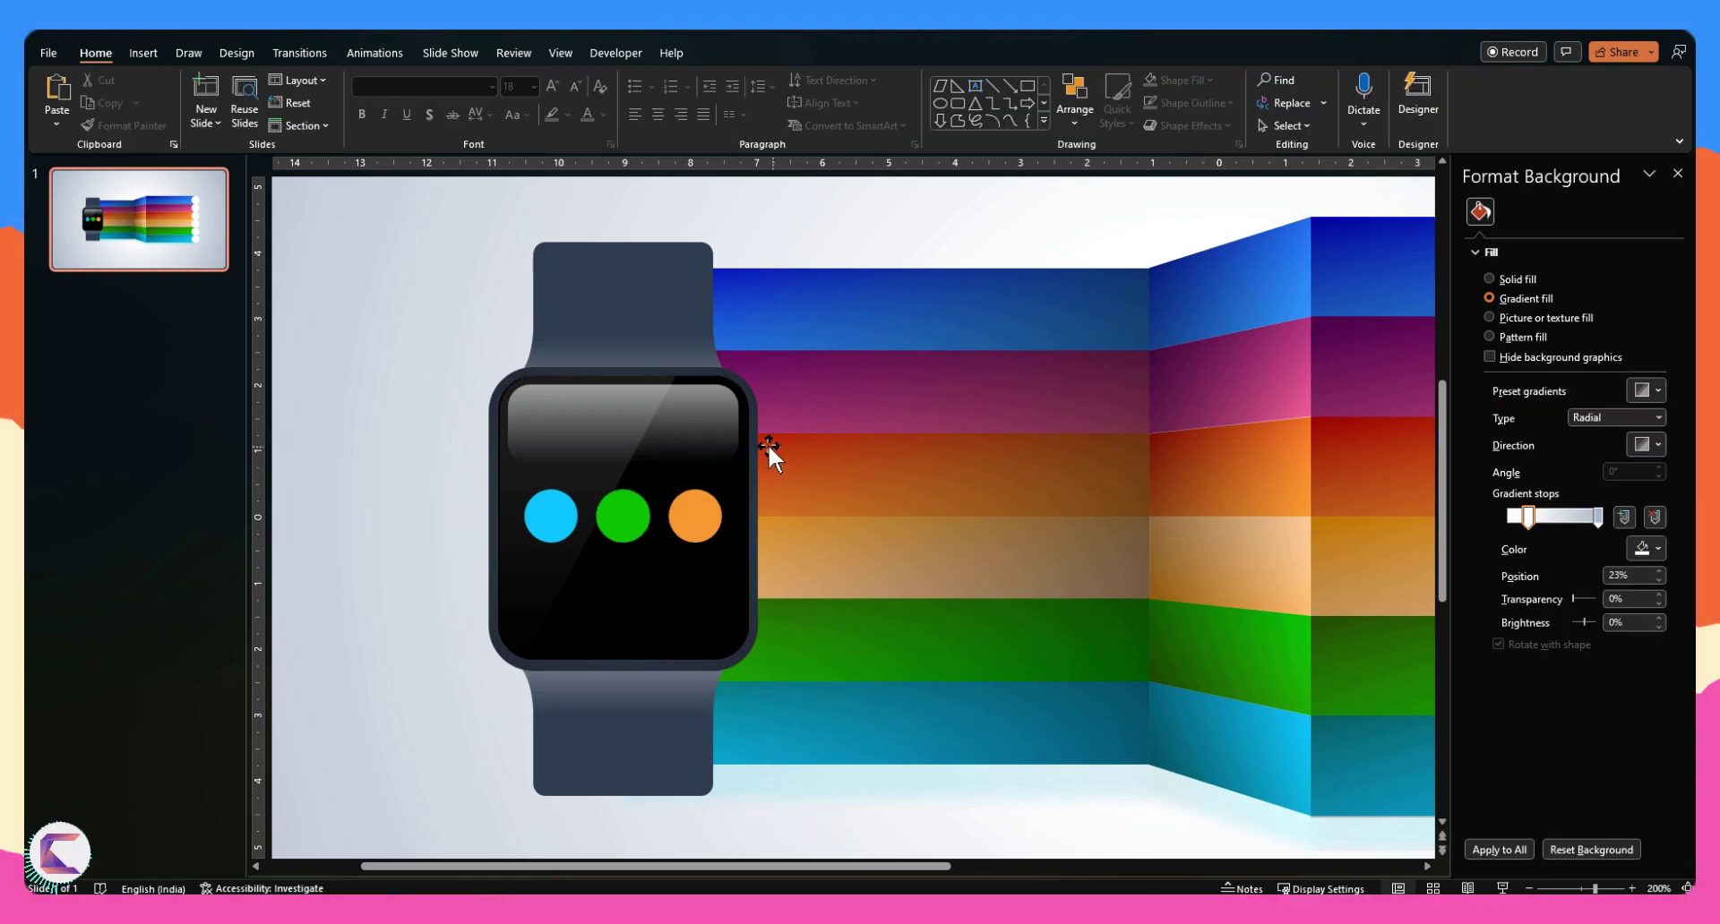
Draw a small pill shape beside the watch for the side button
{"action": "left_click", "coordinate": [143, 53]}
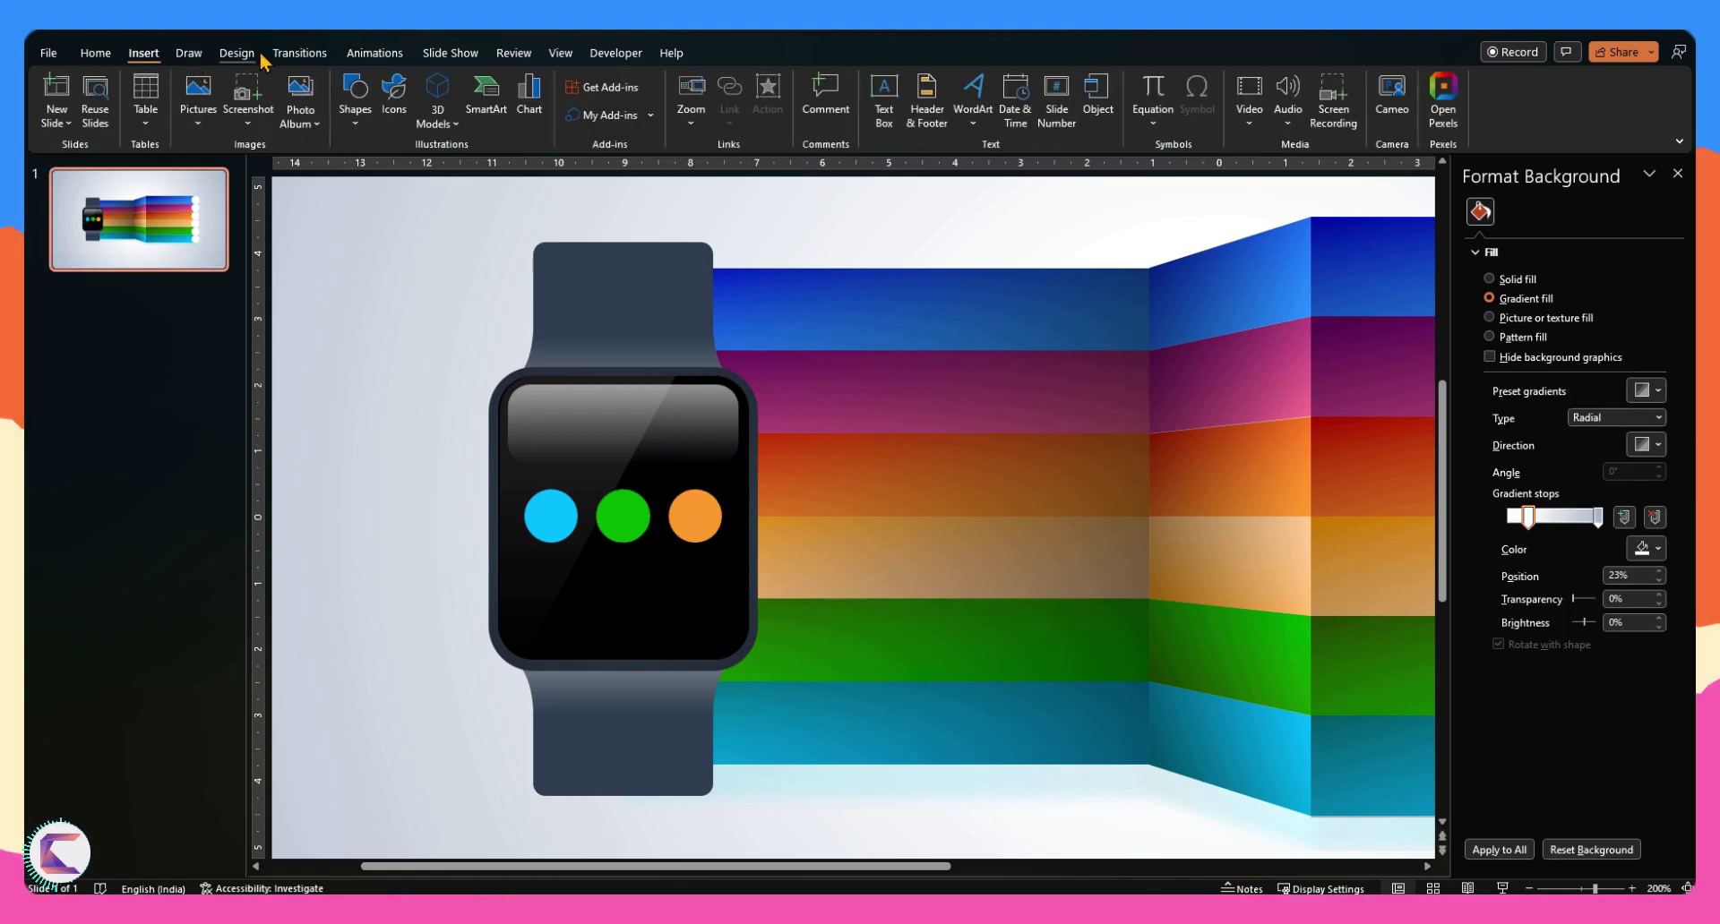
{"action": "left_click", "coordinate": [354, 94]}
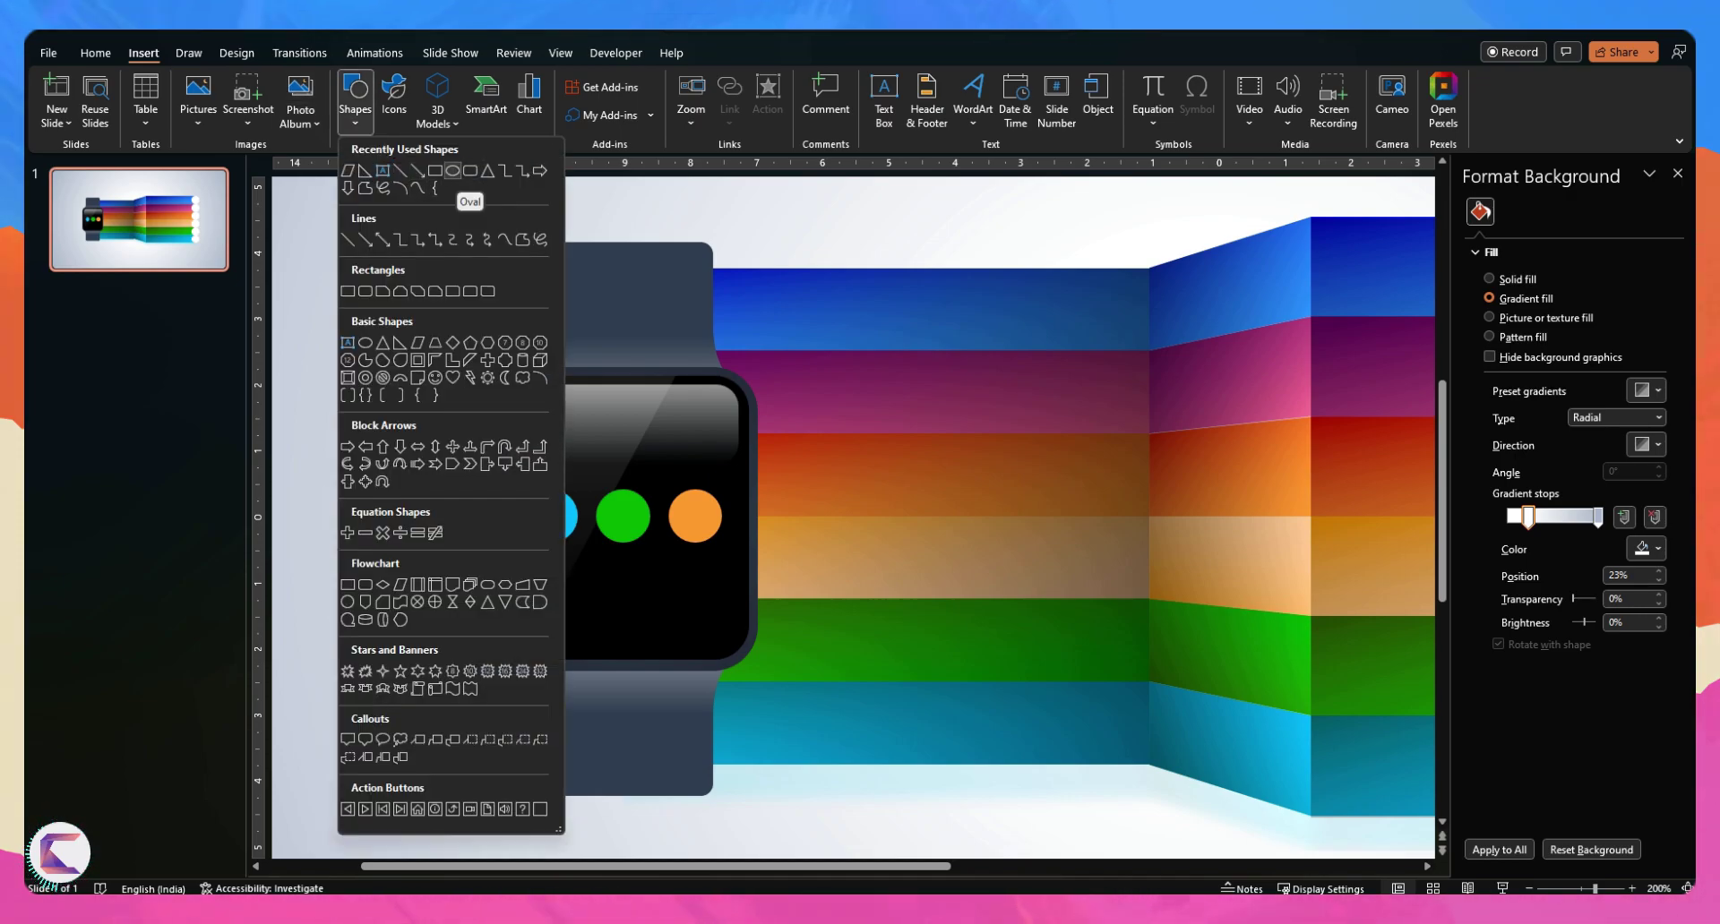
{"action": "left_click", "coordinate": [454, 172]}
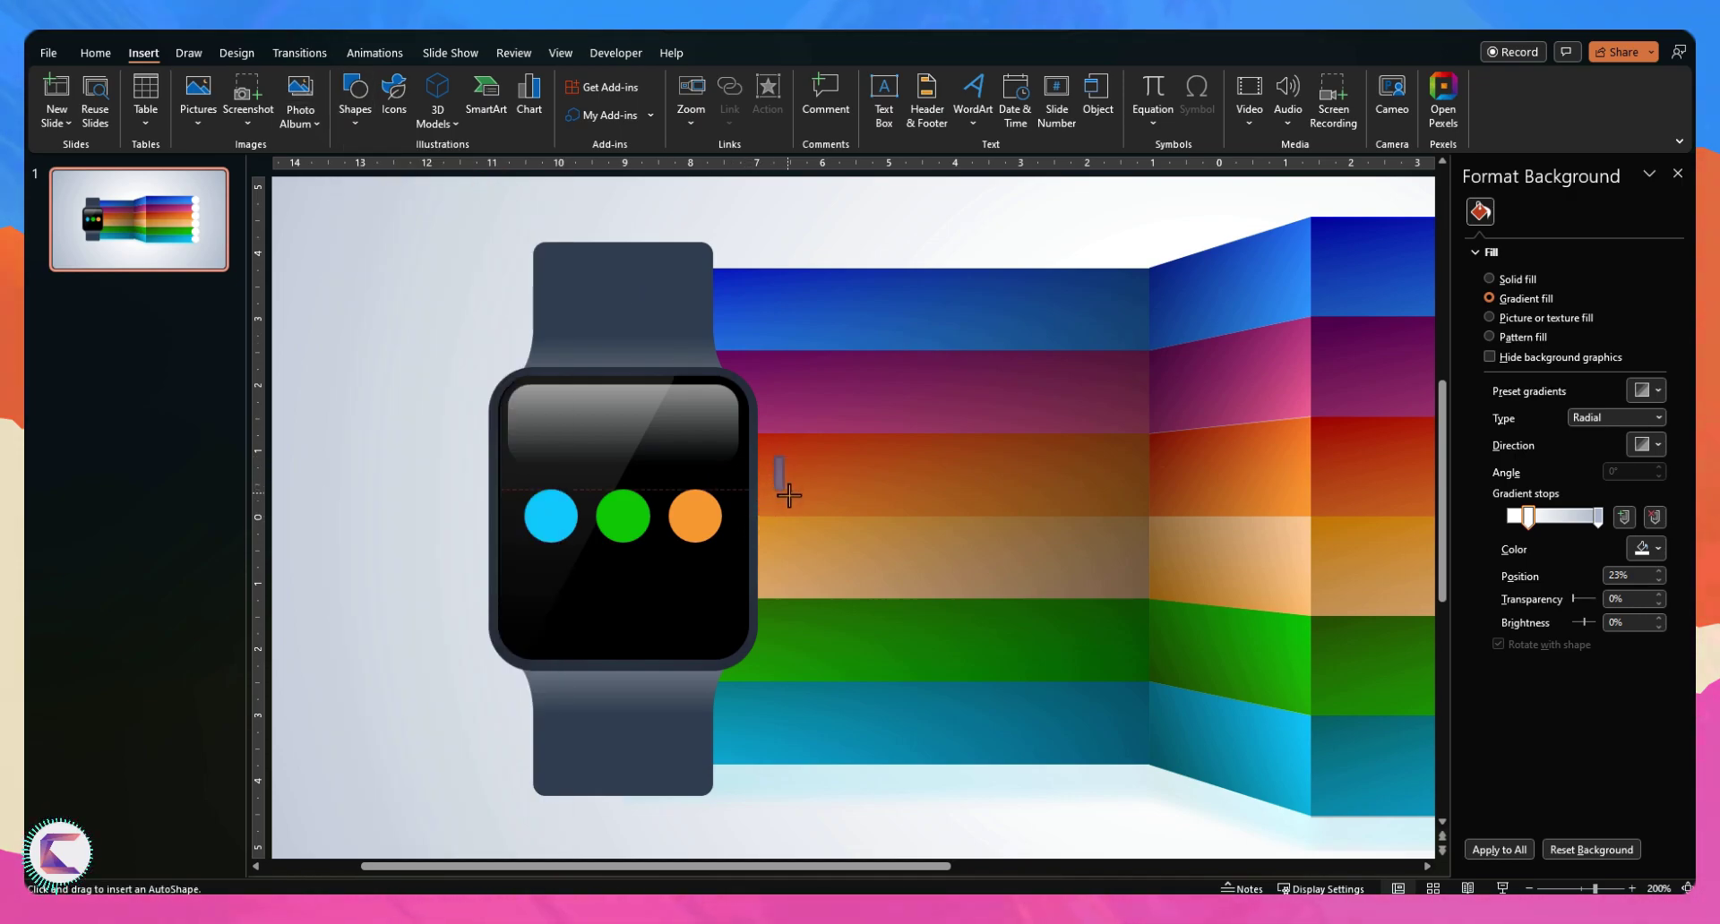
{"action": "left_click_drag", "start_coordinate": [789, 495], "coordinate": [854, 476]}
{"action": "scroll", "coordinate": [790, 491], "scroll_direction": "up", "scroll_amount": 5}
Give the side button no outline and a linear gradient fill at 90°
{"action": "left_click", "coordinate": [1513, 519]}
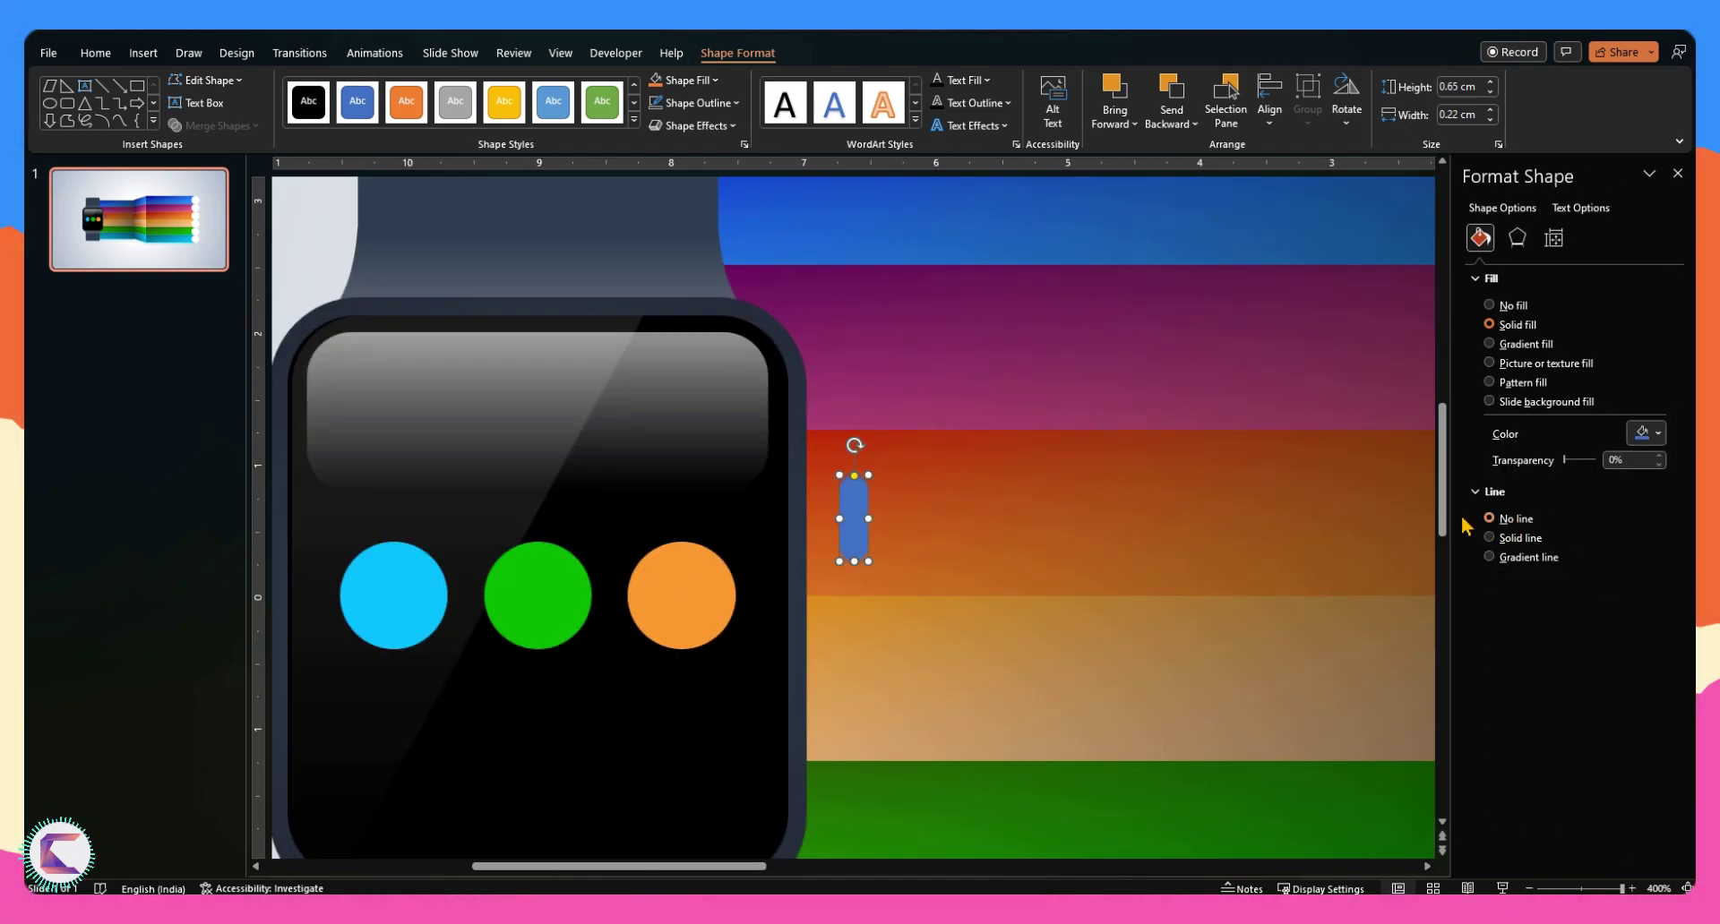
{"action": "left_click", "coordinate": [1515, 345]}
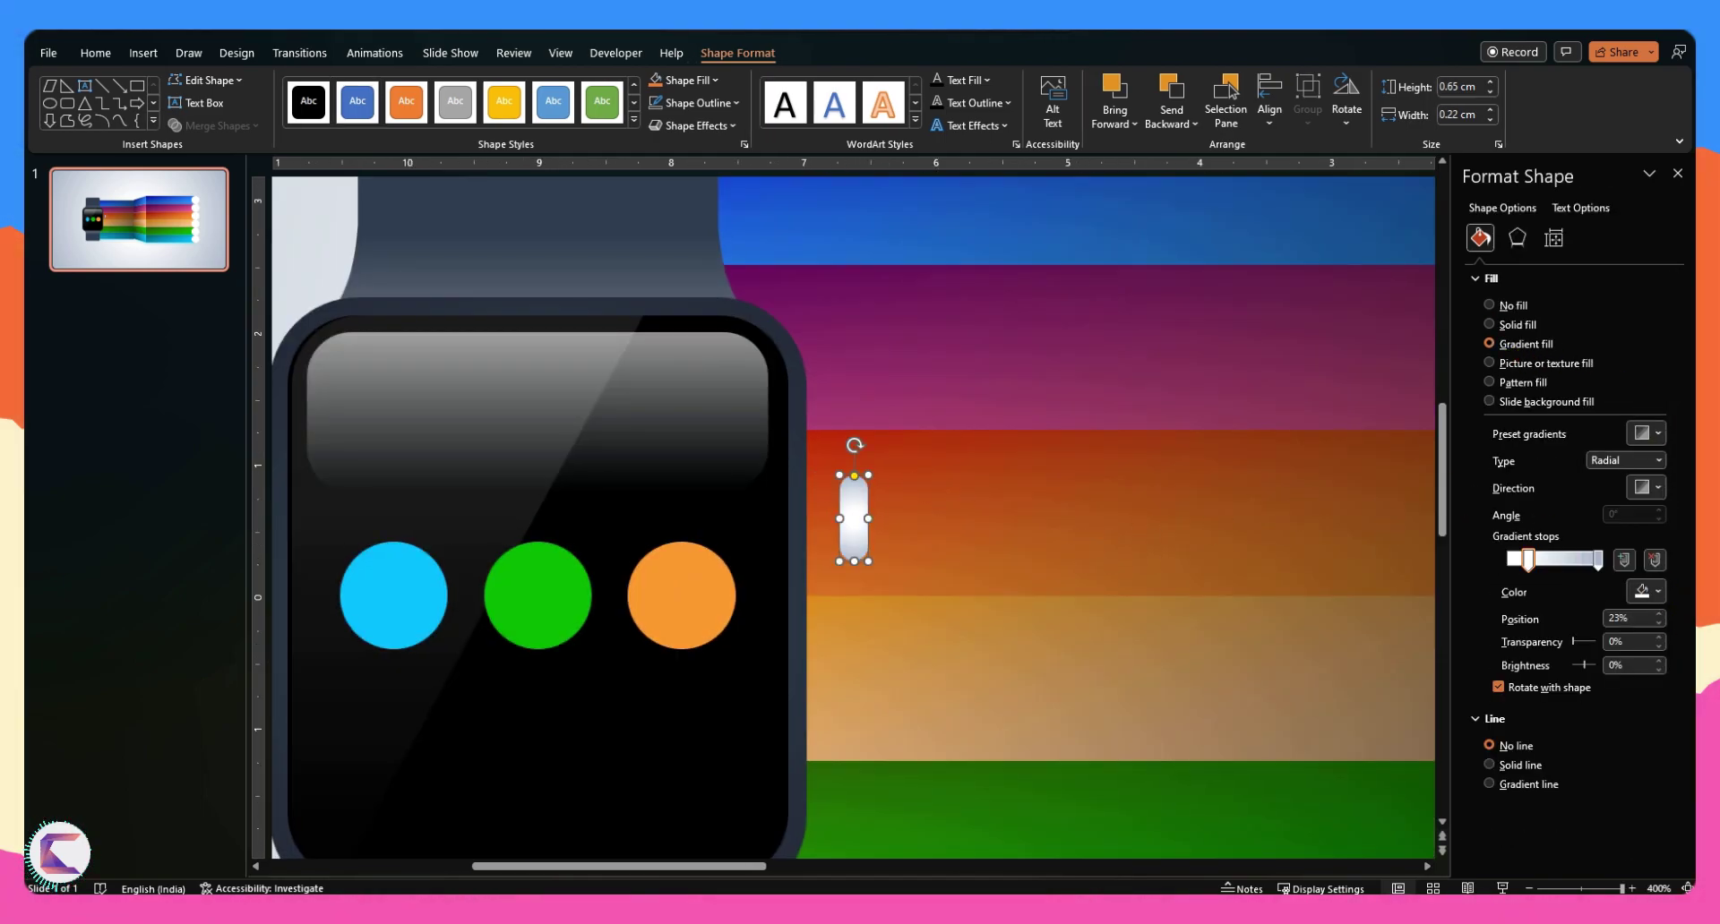
{"action": "left_click", "coordinate": [1625, 460]}
{"action": "left_click", "coordinate": [1608, 473]}
{"action": "left_click", "coordinate": [1653, 488]}
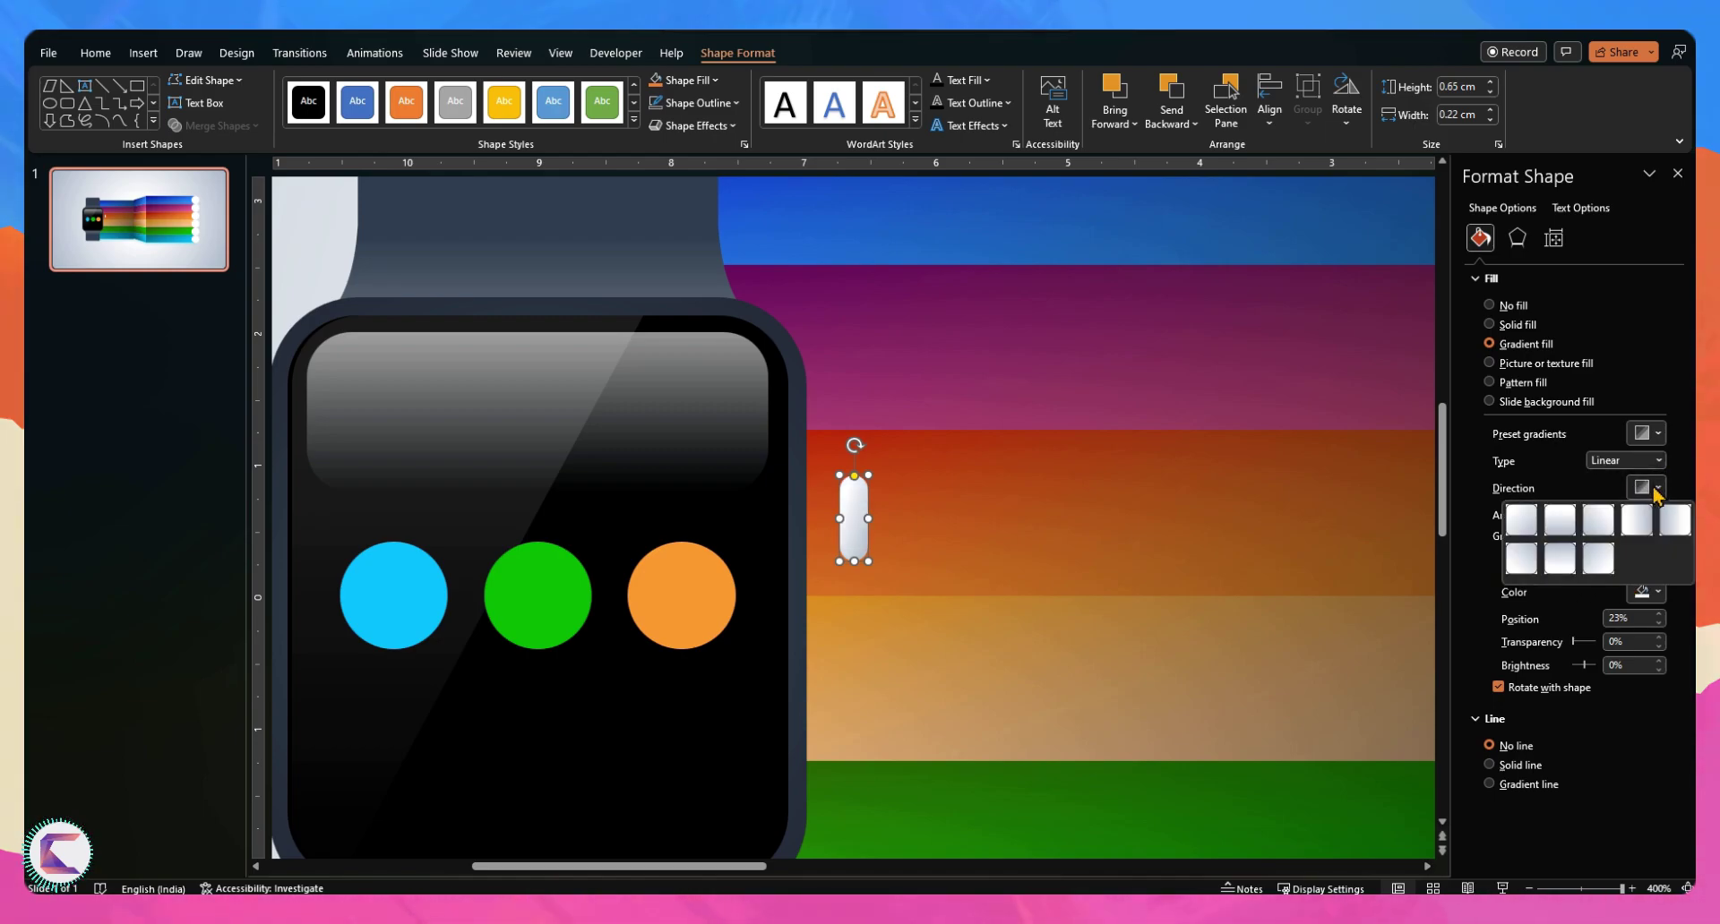
{"action": "left_click", "coordinate": [1559, 520]}
Stretch the side button slightly taller and tuck it against the watch's right edge
{"action": "left_click_drag", "start_coordinate": [853, 524], "coordinate": [822, 486]}
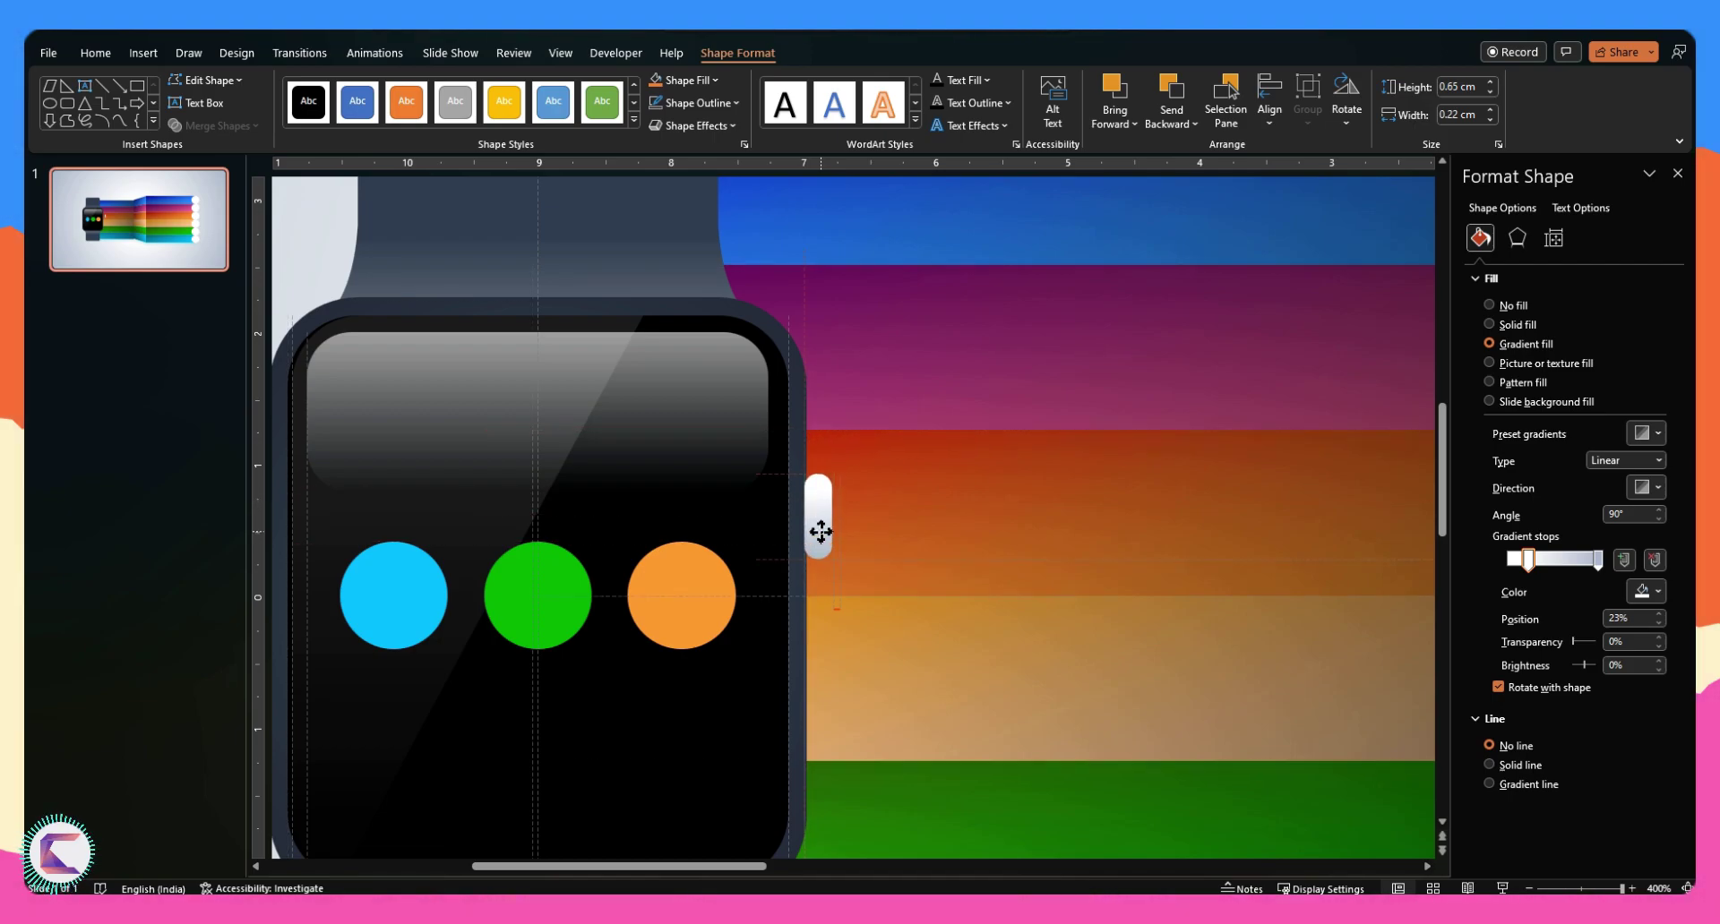
{"action": "scroll", "coordinate": [824, 529], "scroll_direction": "down", "scroll_amount": 5}
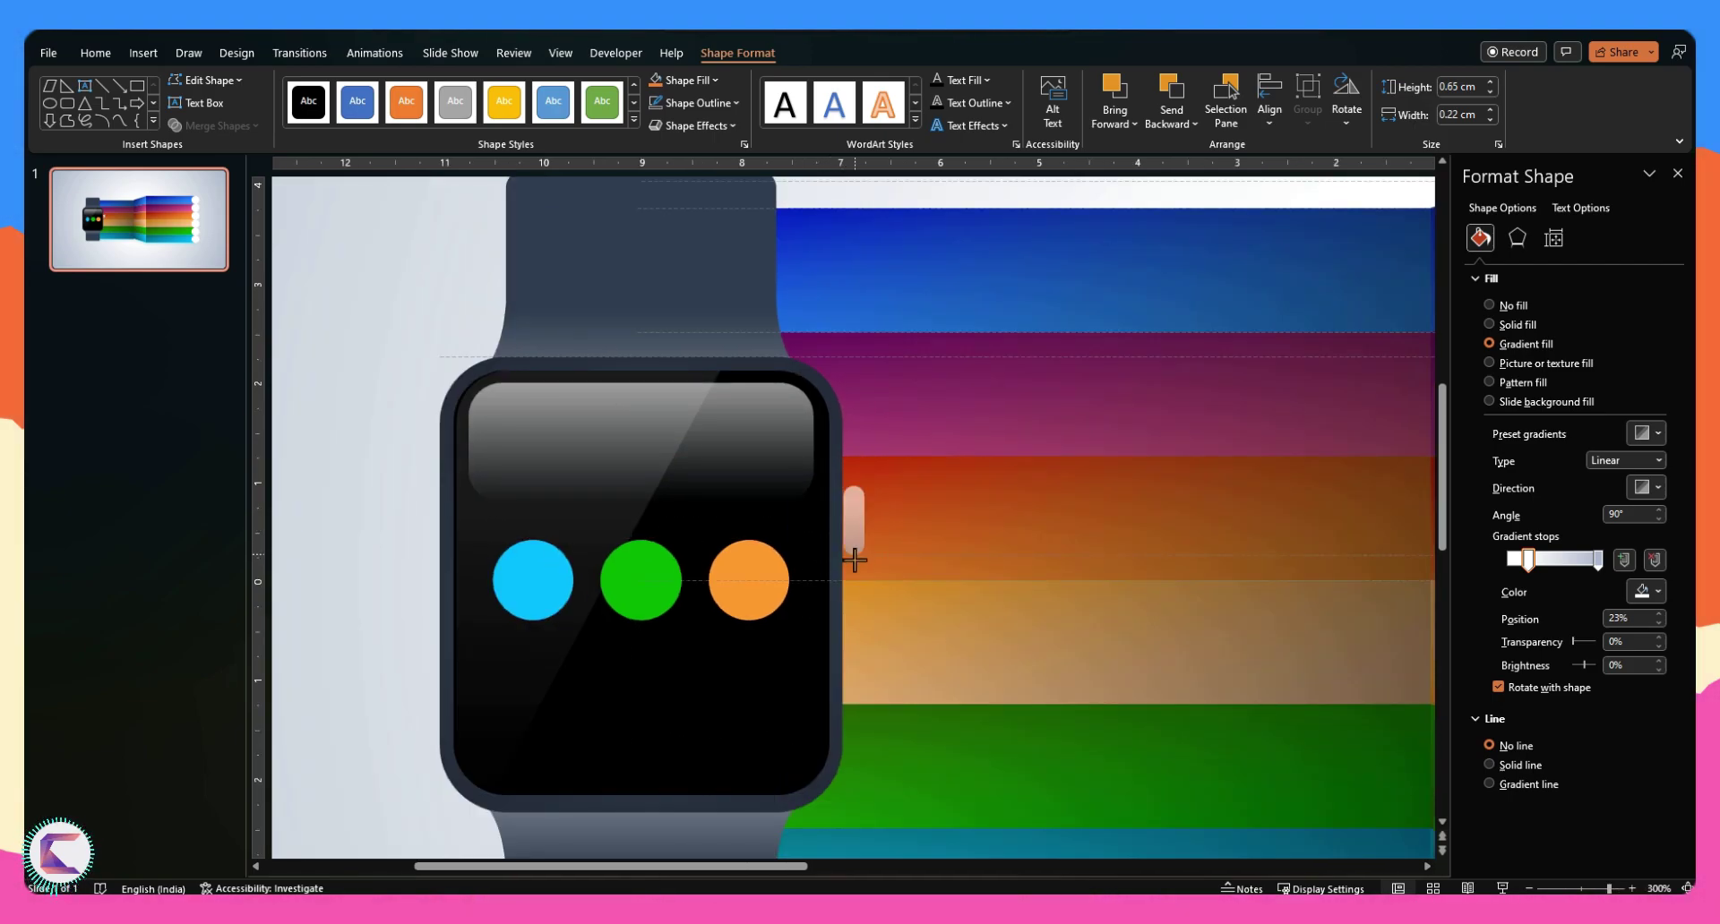
{"action": "left_click_drag", "start_coordinate": [853, 563], "coordinate": [854, 573]}
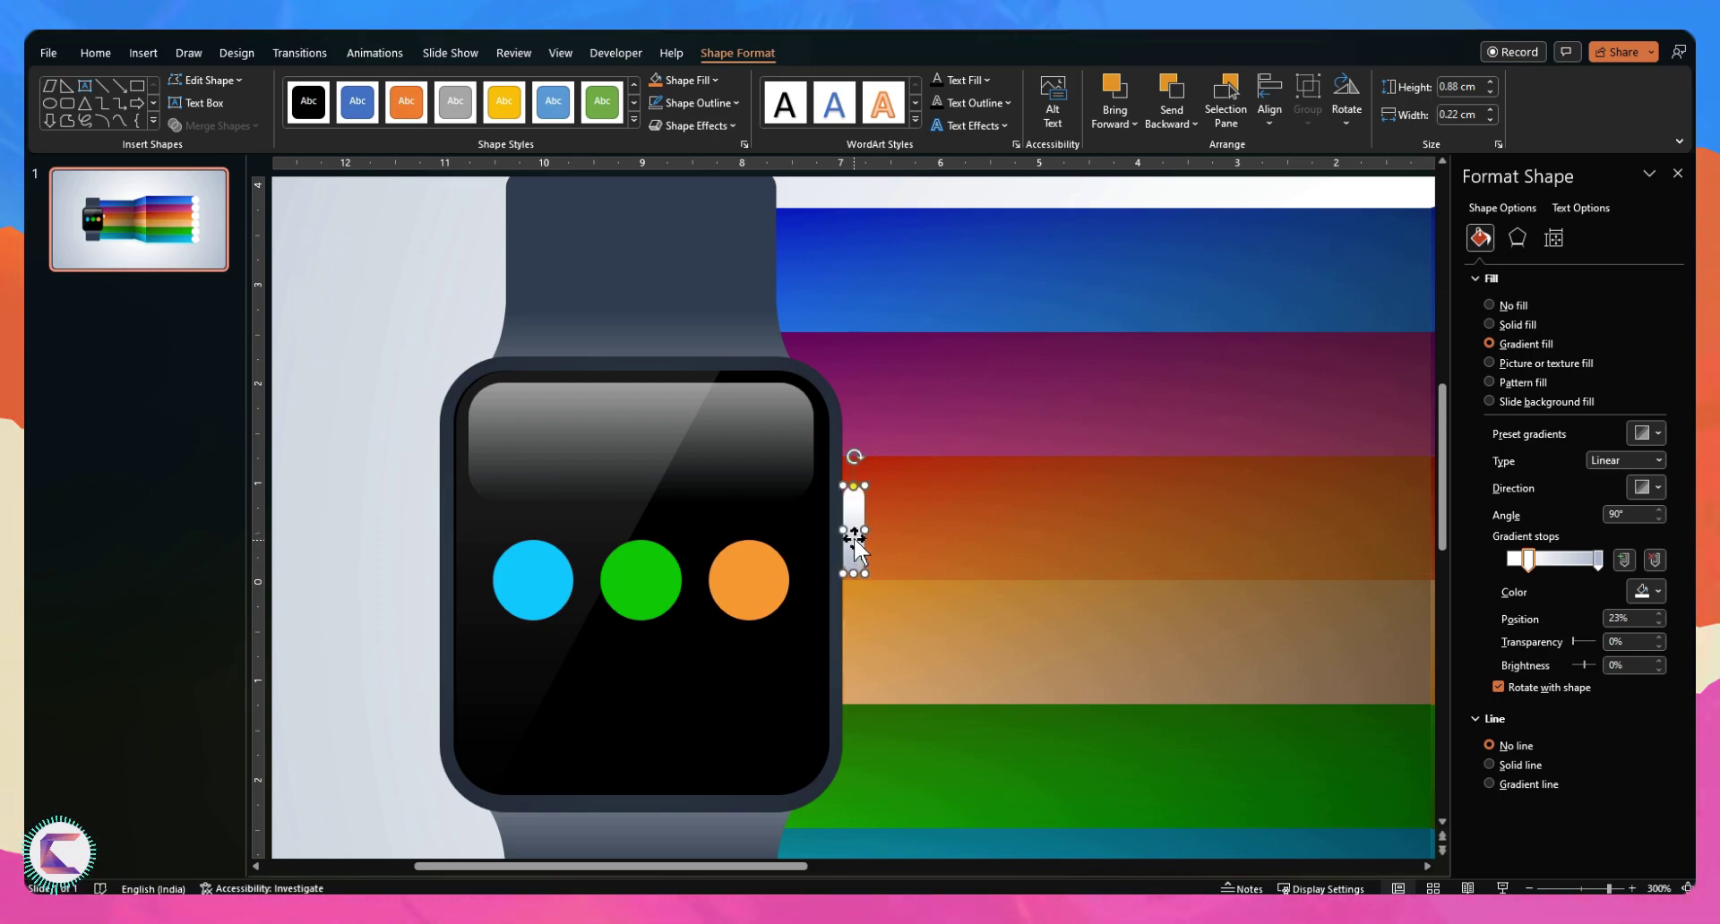
{"action": "scroll", "coordinate": [856, 548], "scroll_direction": "up", "scroll_amount": 5}
{"action": "left_click_drag", "start_coordinate": [849, 535], "coordinate": [850, 524]}
Bring the watch body and its three dots in front of the side button
{"action": "left_click", "coordinate": [832, 605]}
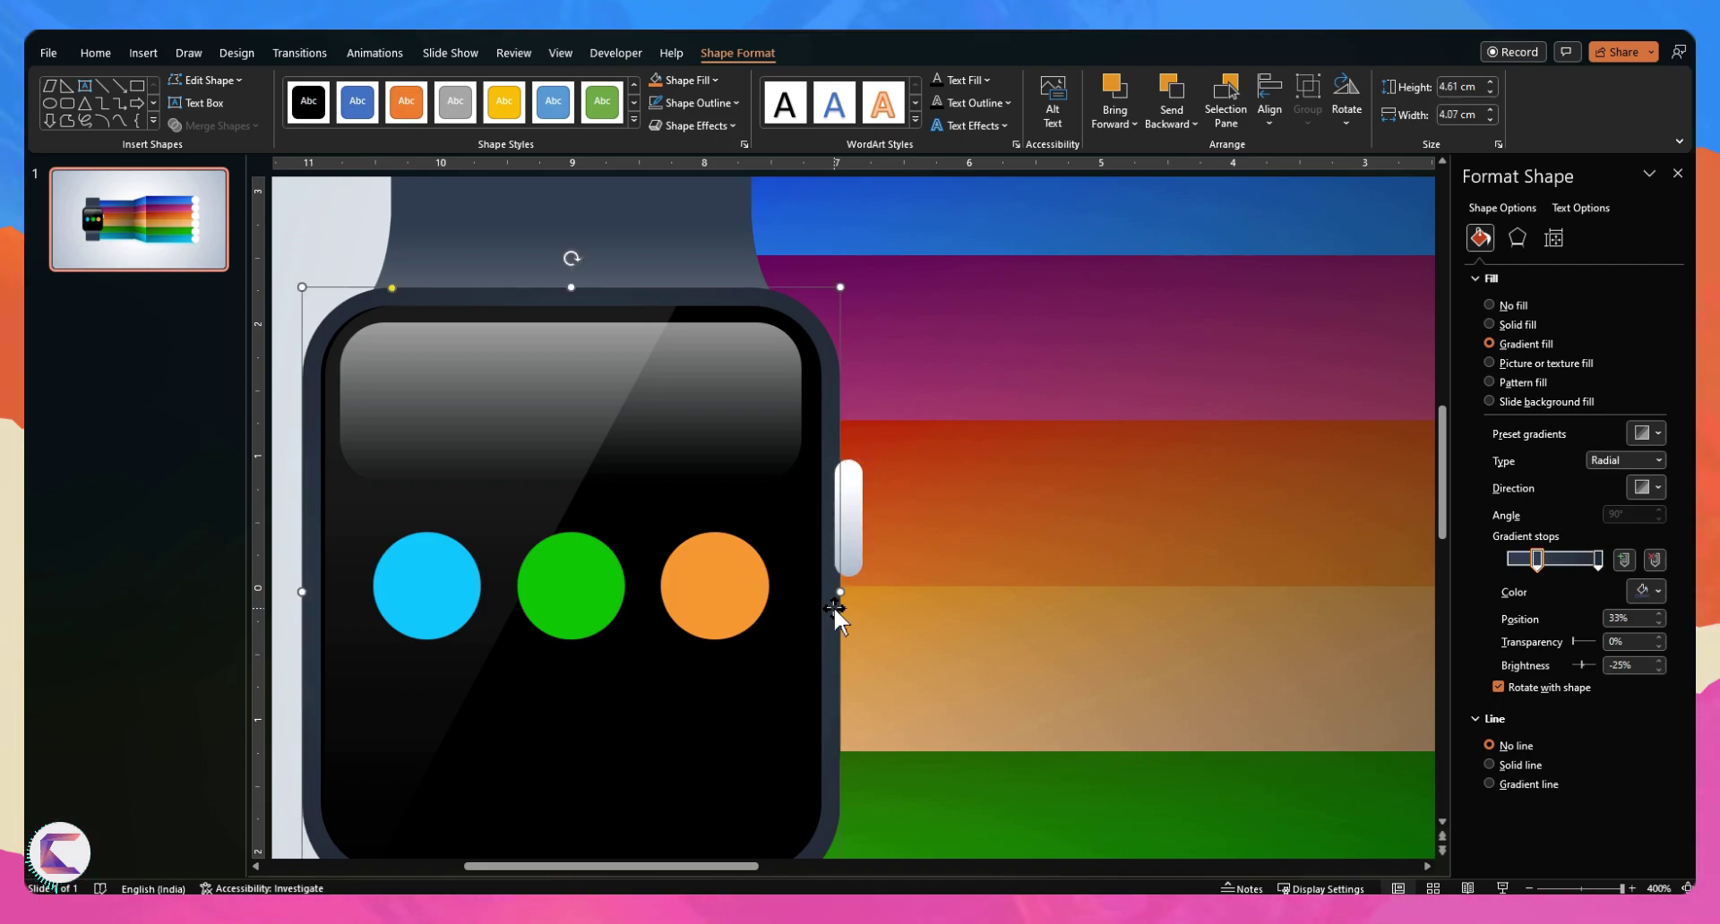
{"action": "scroll", "coordinate": [821, 602], "scroll_direction": "down", "scroll_amount": 5}
{"action": "left_click_drag", "start_coordinate": [430, 731], "coordinate": [700, 308]}
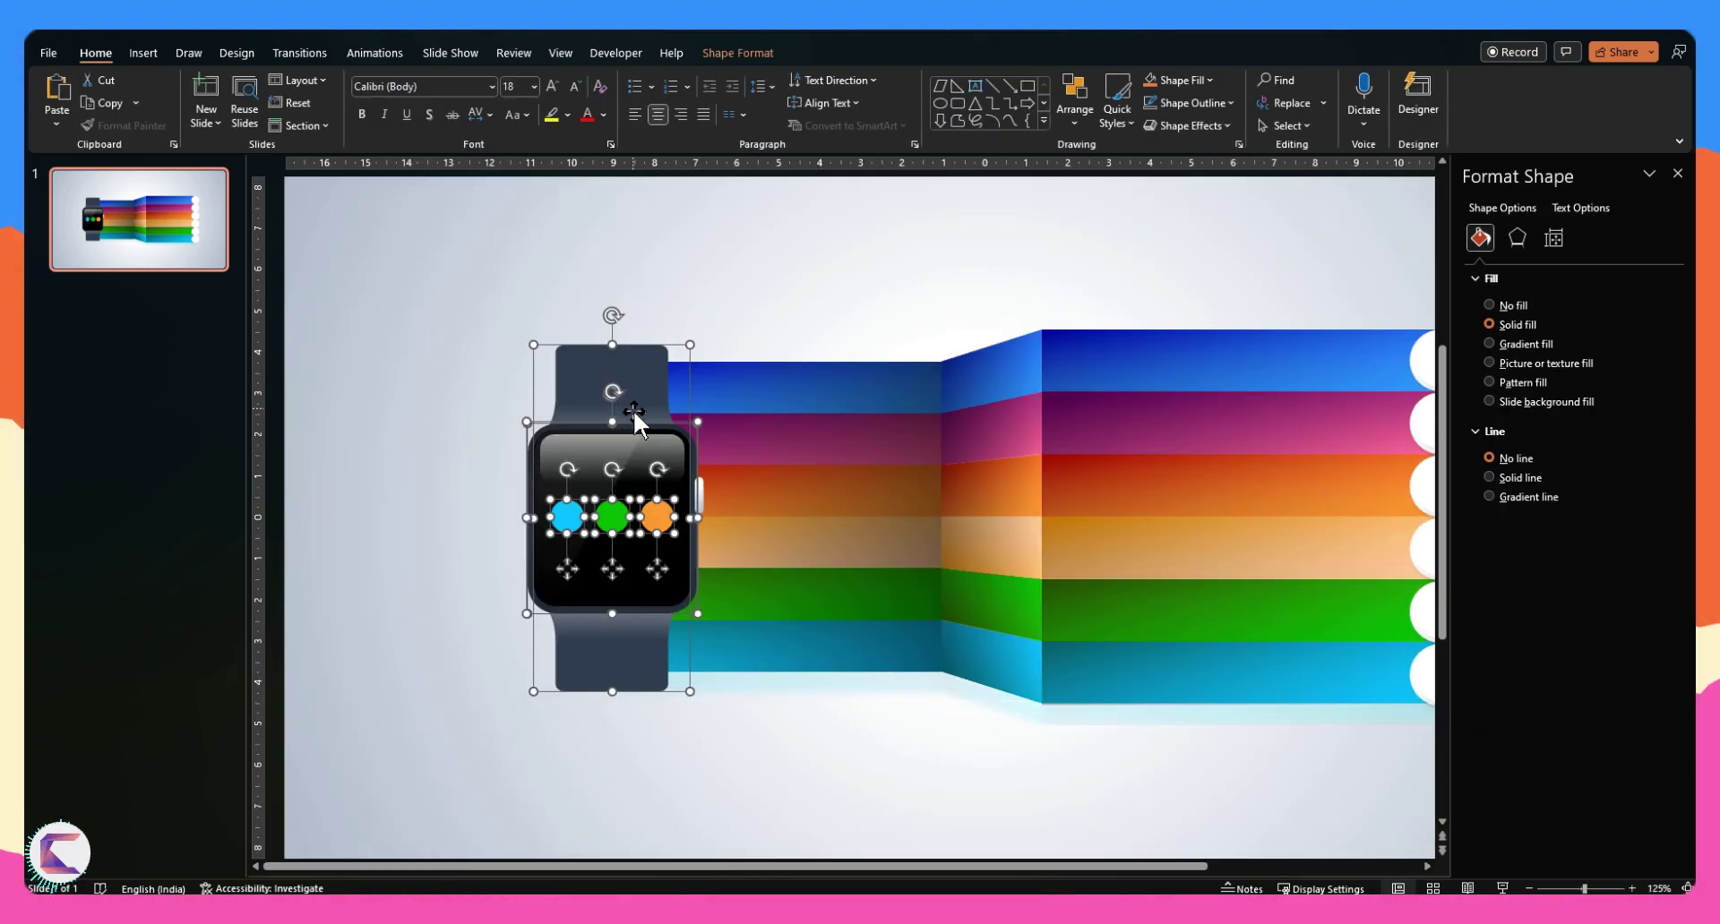
{"action": "right_click", "coordinate": [656, 428]}
{"action": "left_click", "coordinate": [716, 599]}
{"action": "left_click", "coordinate": [438, 641]}
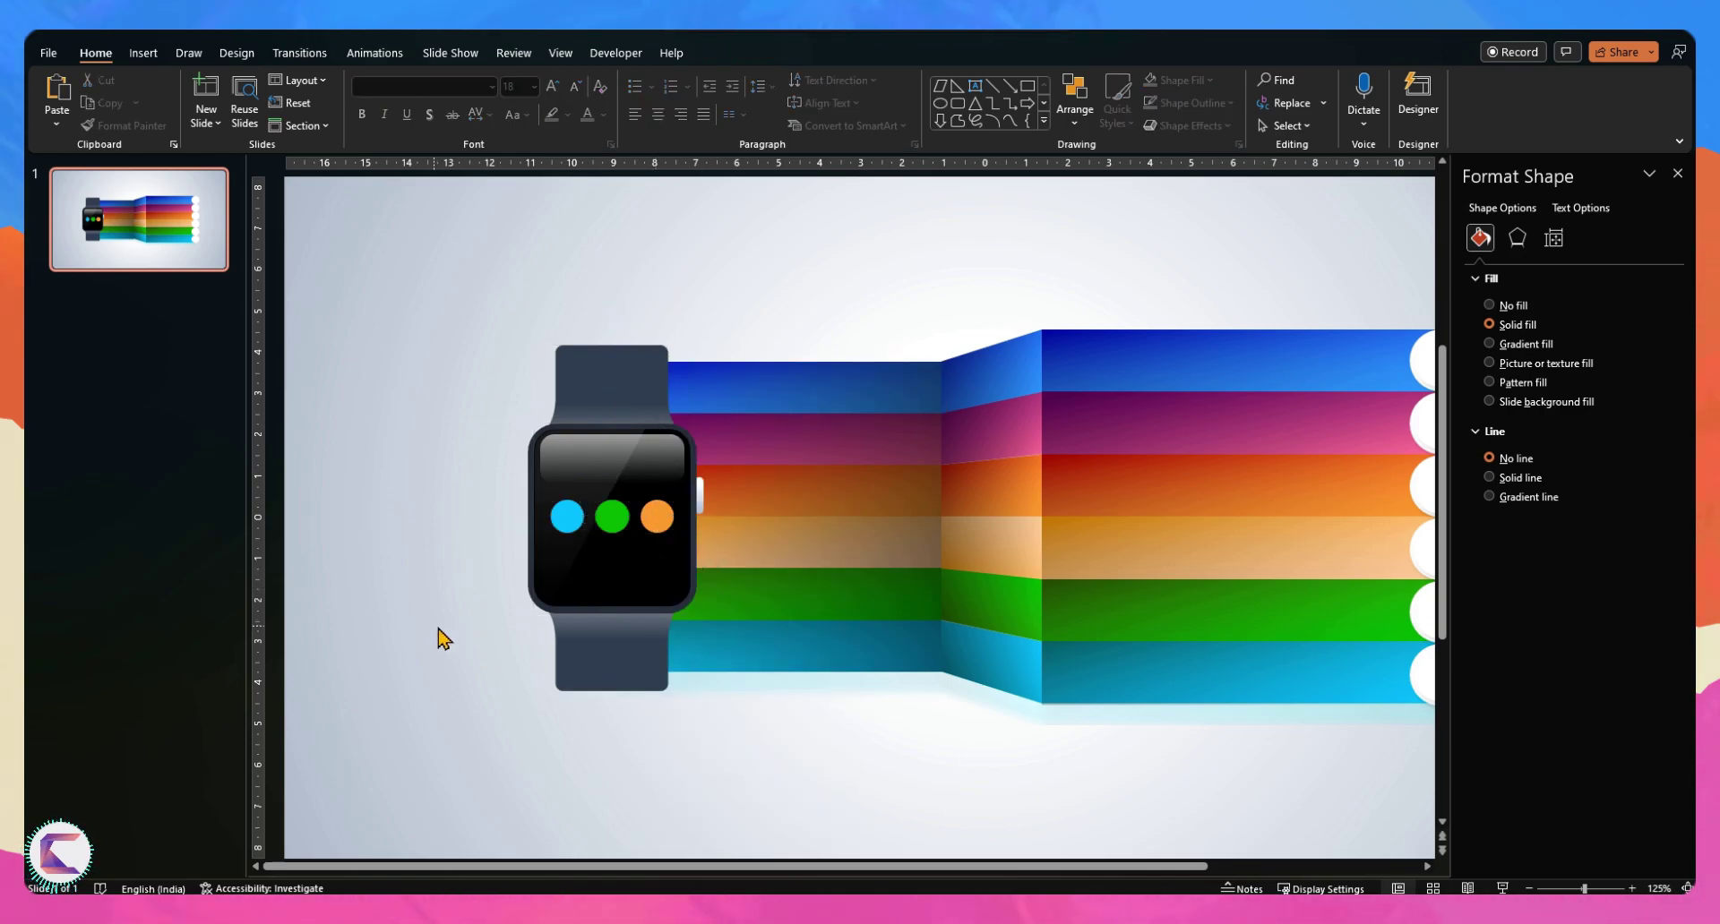
Nudge the side button slightly to the right against the watch
{"action": "scroll", "coordinate": [685, 515], "scroll_direction": "up", "scroll_amount": 5}
{"action": "left_click", "coordinate": [367, 455]}
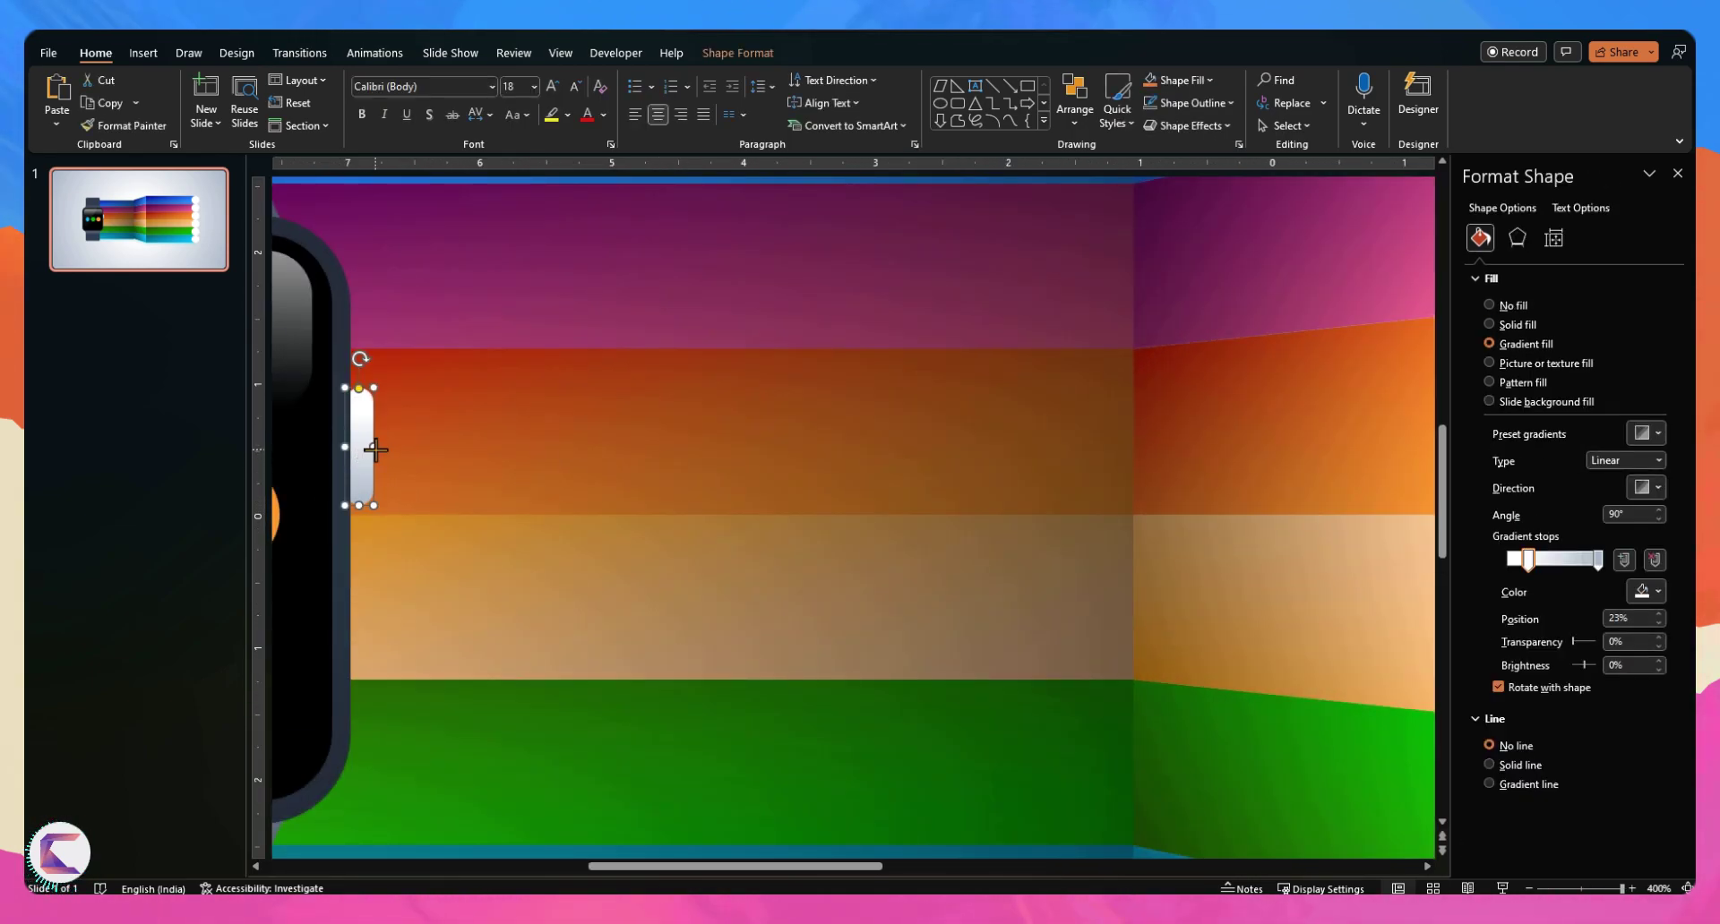
{"action": "left_click_drag", "start_coordinate": [366, 455], "coordinate": [380, 450]}
{"action": "scroll", "coordinate": [371, 465], "scroll_direction": "down", "scroll_amount": 3}
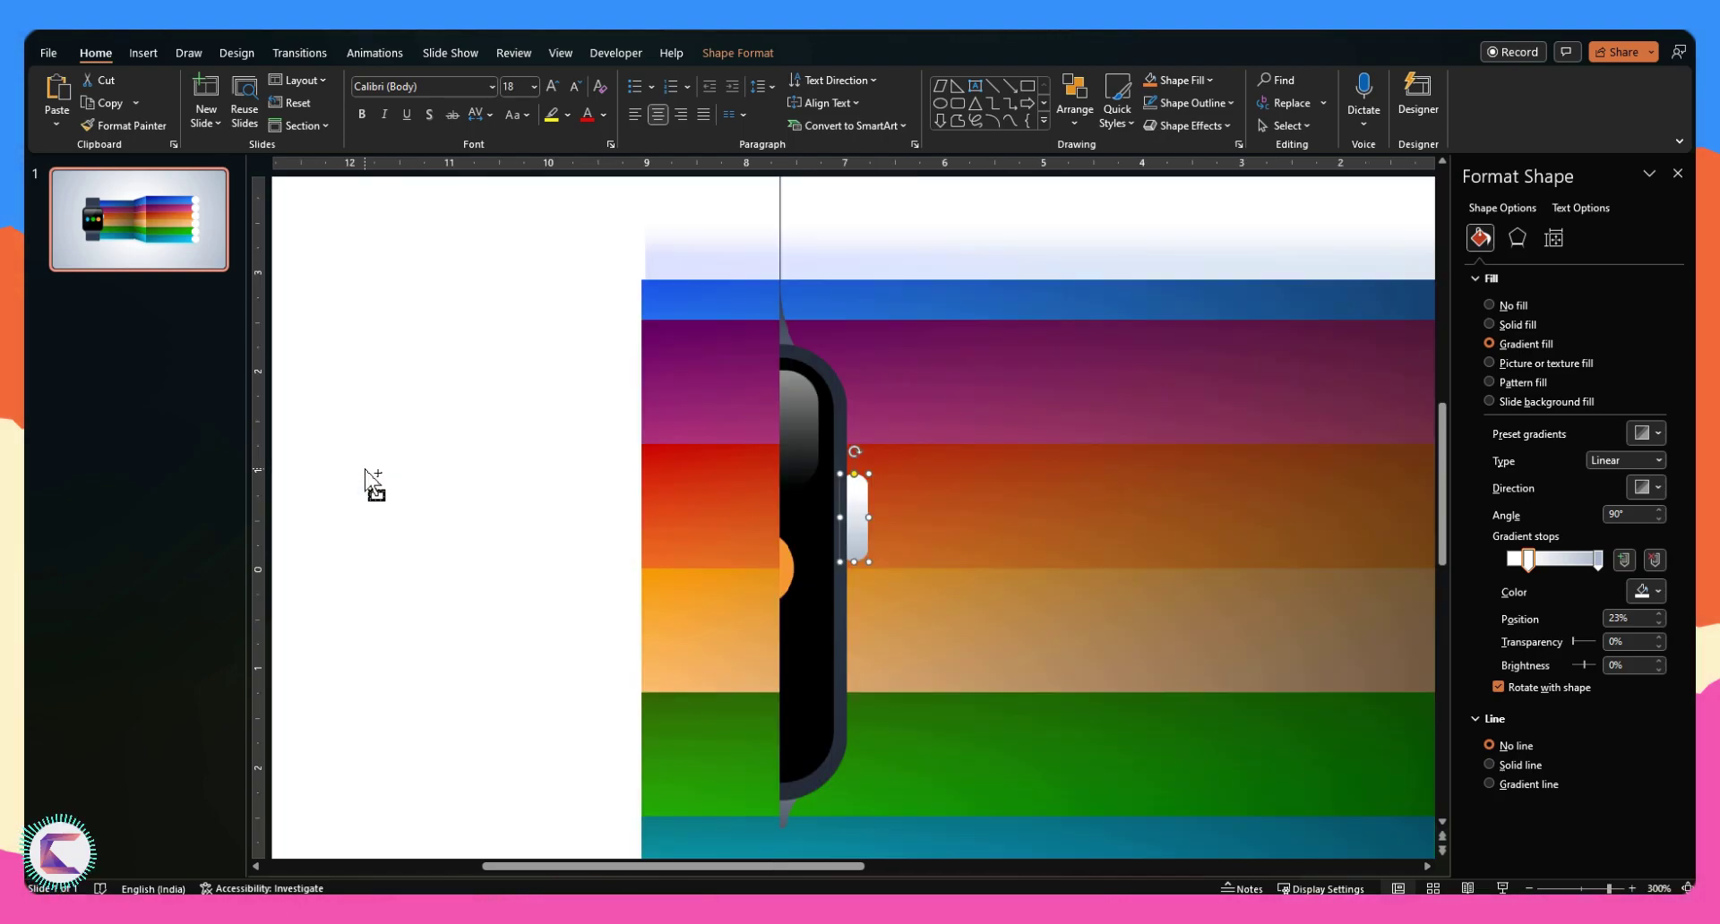
{"action": "left_click", "coordinate": [477, 528]}
{"action": "left_click", "coordinate": [857, 528]}
{"action": "scroll", "coordinate": [858, 528], "scroll_direction": "up", "scroll_amount": 3}
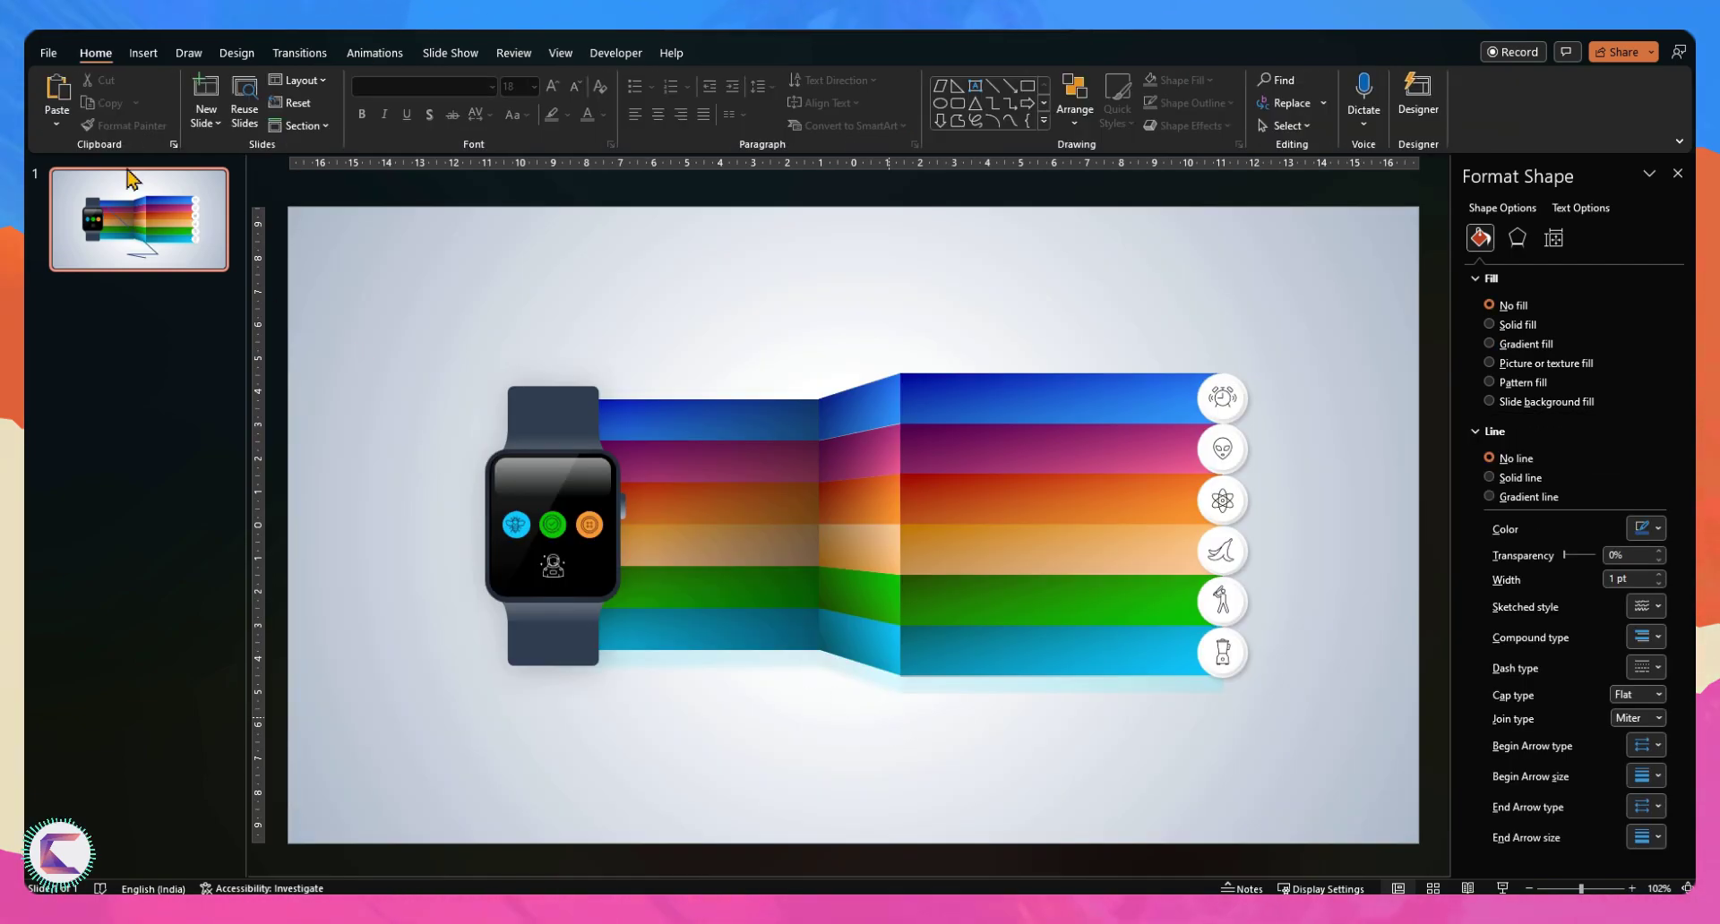
Draw a large trapezoid over the watch
{"action": "left_click", "coordinate": [133, 179]}
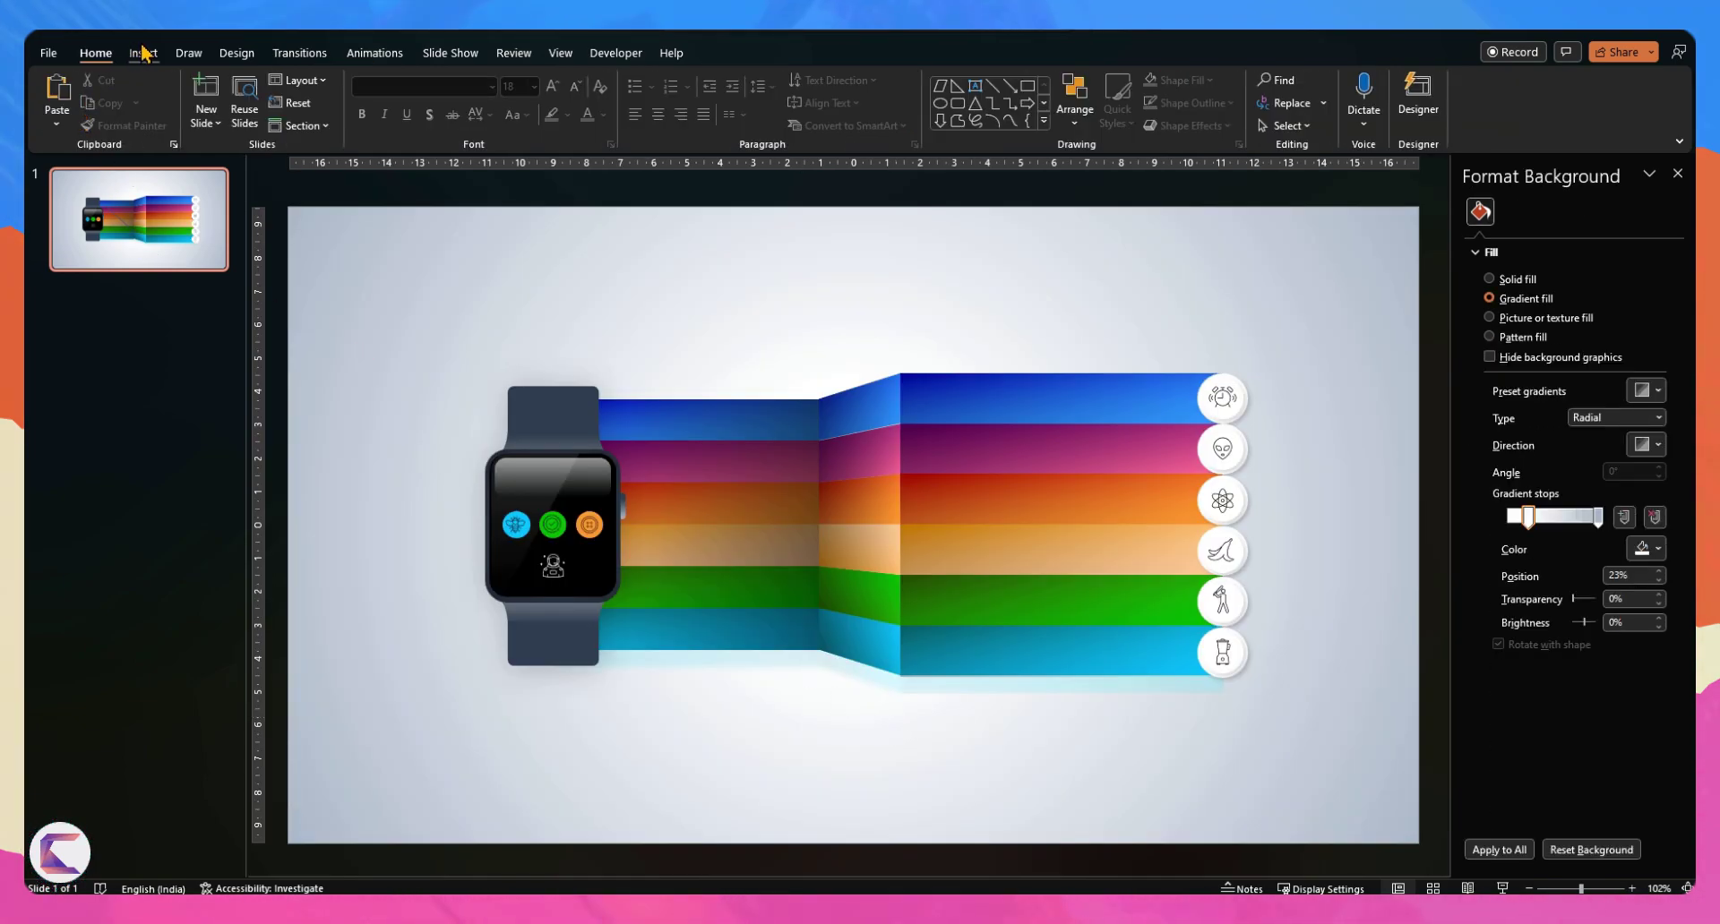
{"action": "left_click", "coordinate": [143, 52]}
{"action": "left_click", "coordinate": [355, 99]}
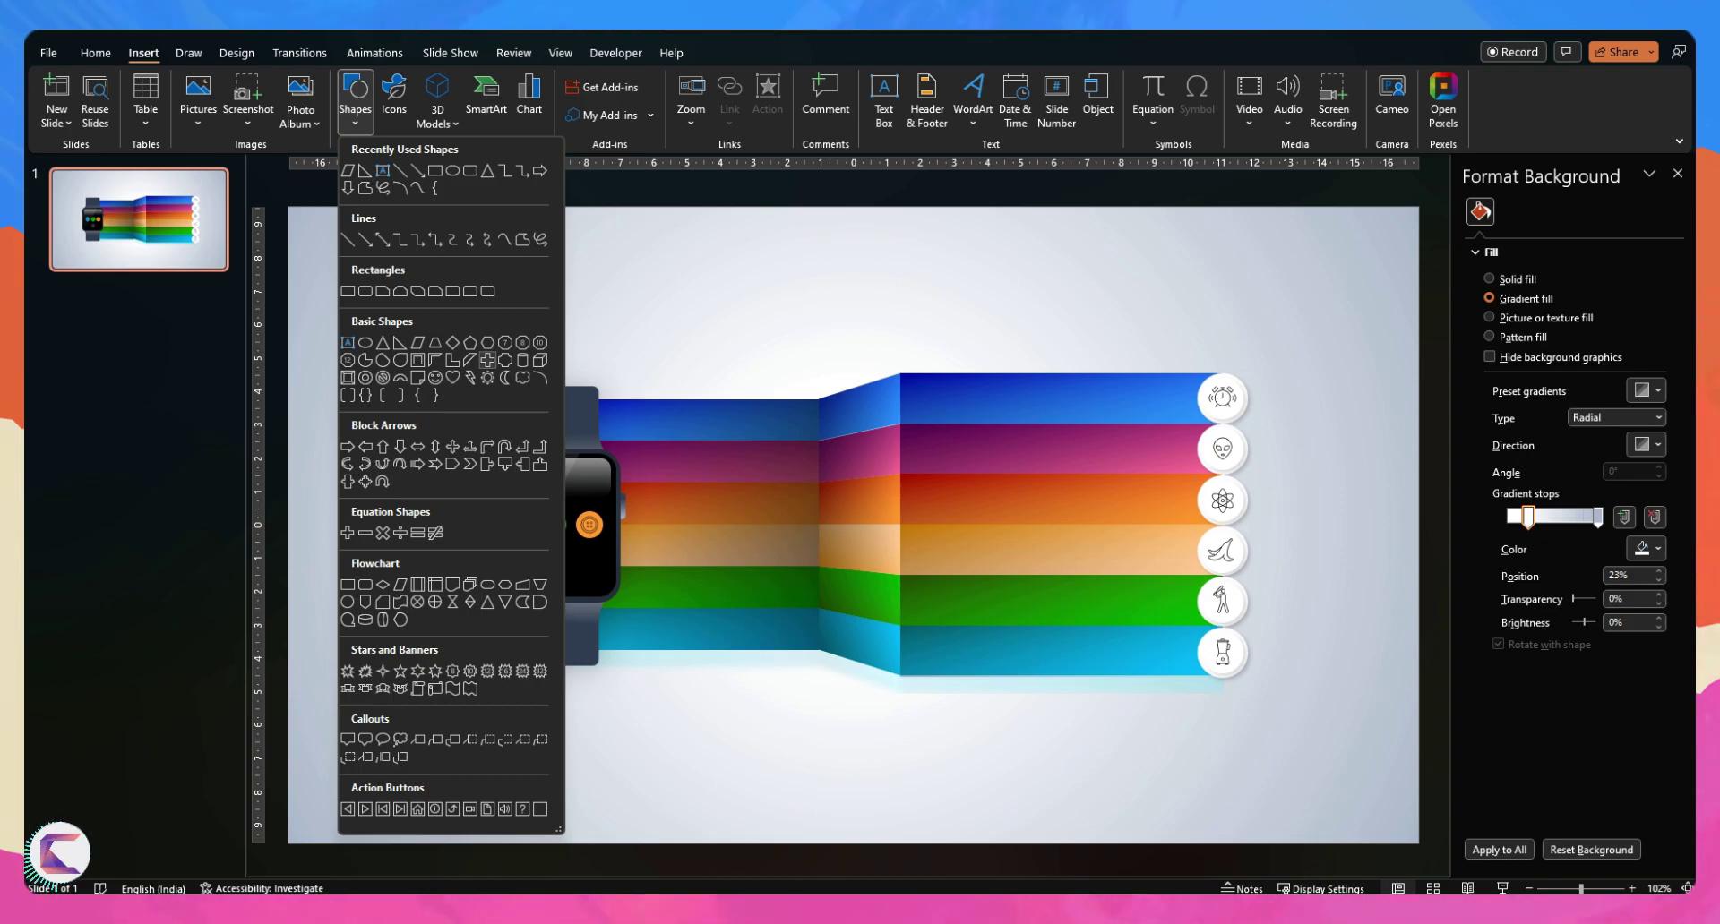
{"action": "left_click", "coordinate": [434, 342]}
{"action": "left_click_drag", "start_coordinate": [540, 506], "coordinate": [840, 755]}
Rotate the trapezoid about 45°, move it up-left and enlarge it downward
{"action": "left_click_drag", "start_coordinate": [691, 476], "coordinate": [580, 524]}
{"action": "left_click_drag", "start_coordinate": [703, 615], "coordinate": [632, 535]}
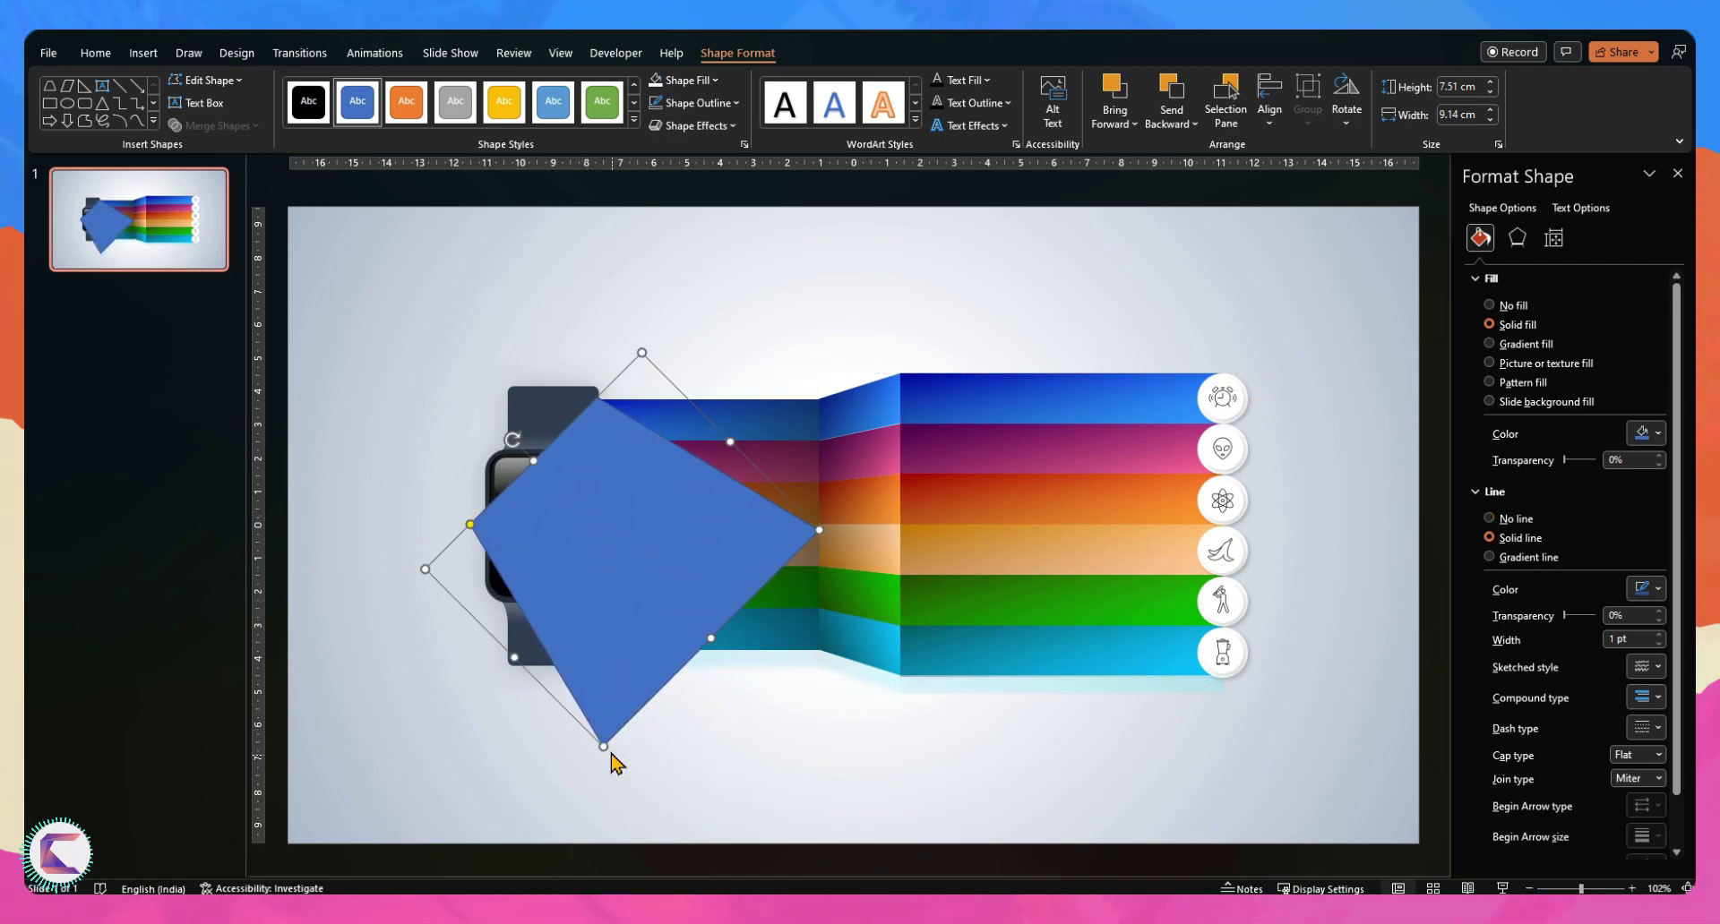
{"action": "left_click_drag", "start_coordinate": [606, 760], "coordinate": [627, 860]}
{"action": "left_click_drag", "start_coordinate": [615, 691], "coordinate": [711, 709]}
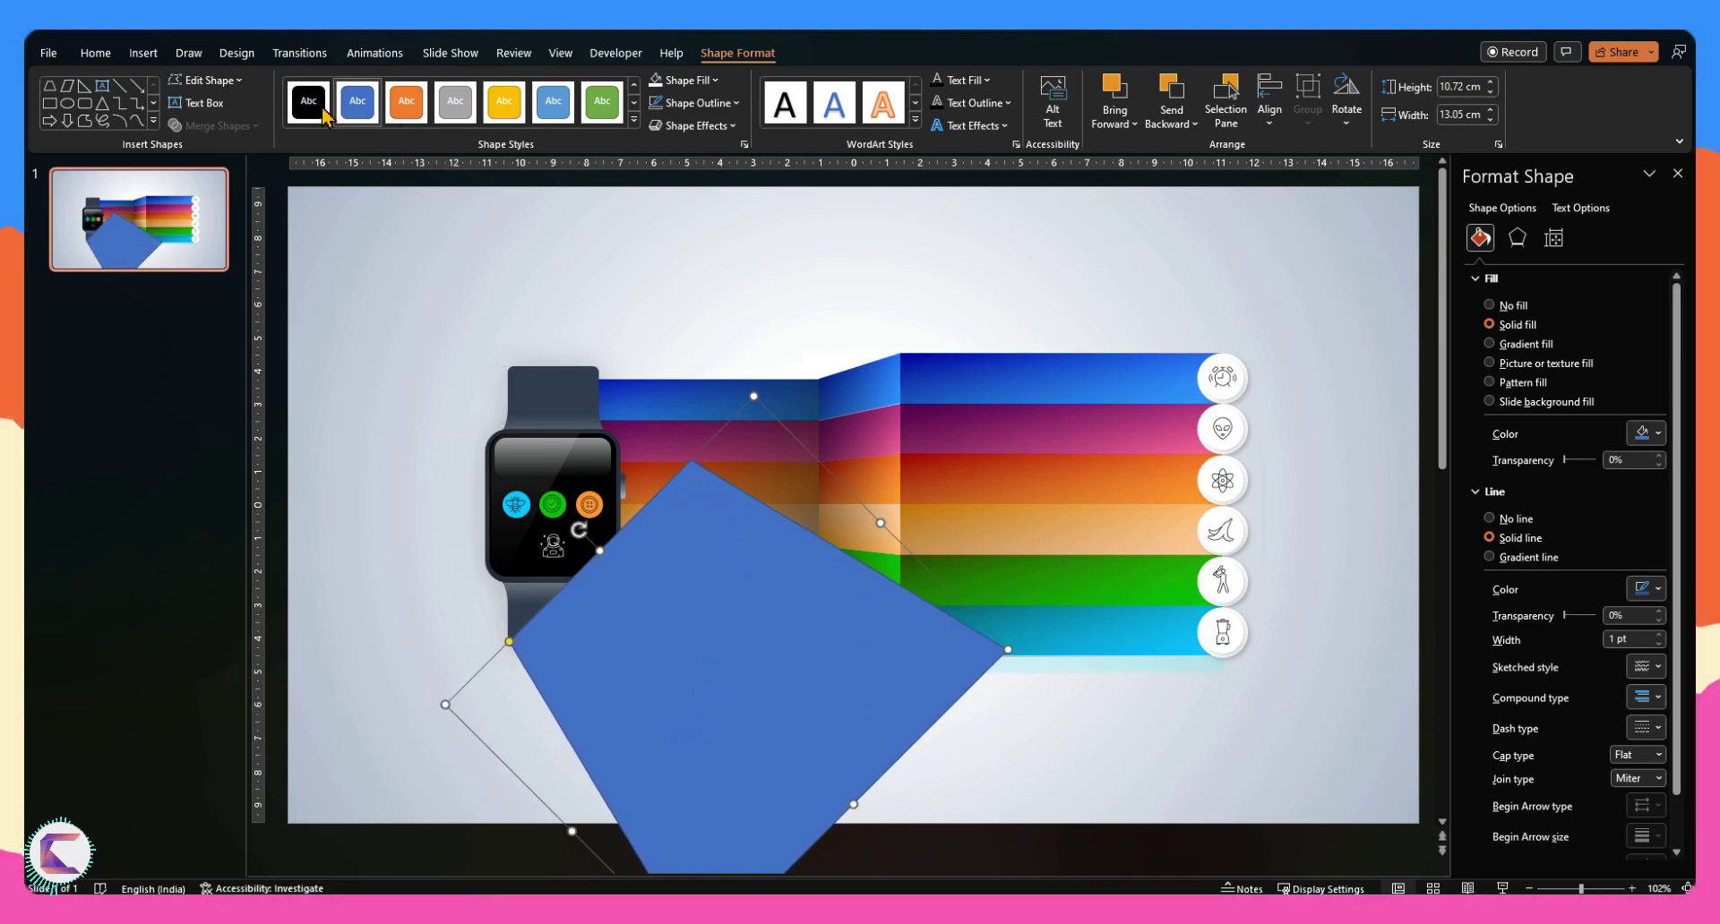
Edit the trapezoid's points, pulling its top vertex up to the watch's top edge
{"action": "left_click", "coordinate": [222, 130]}
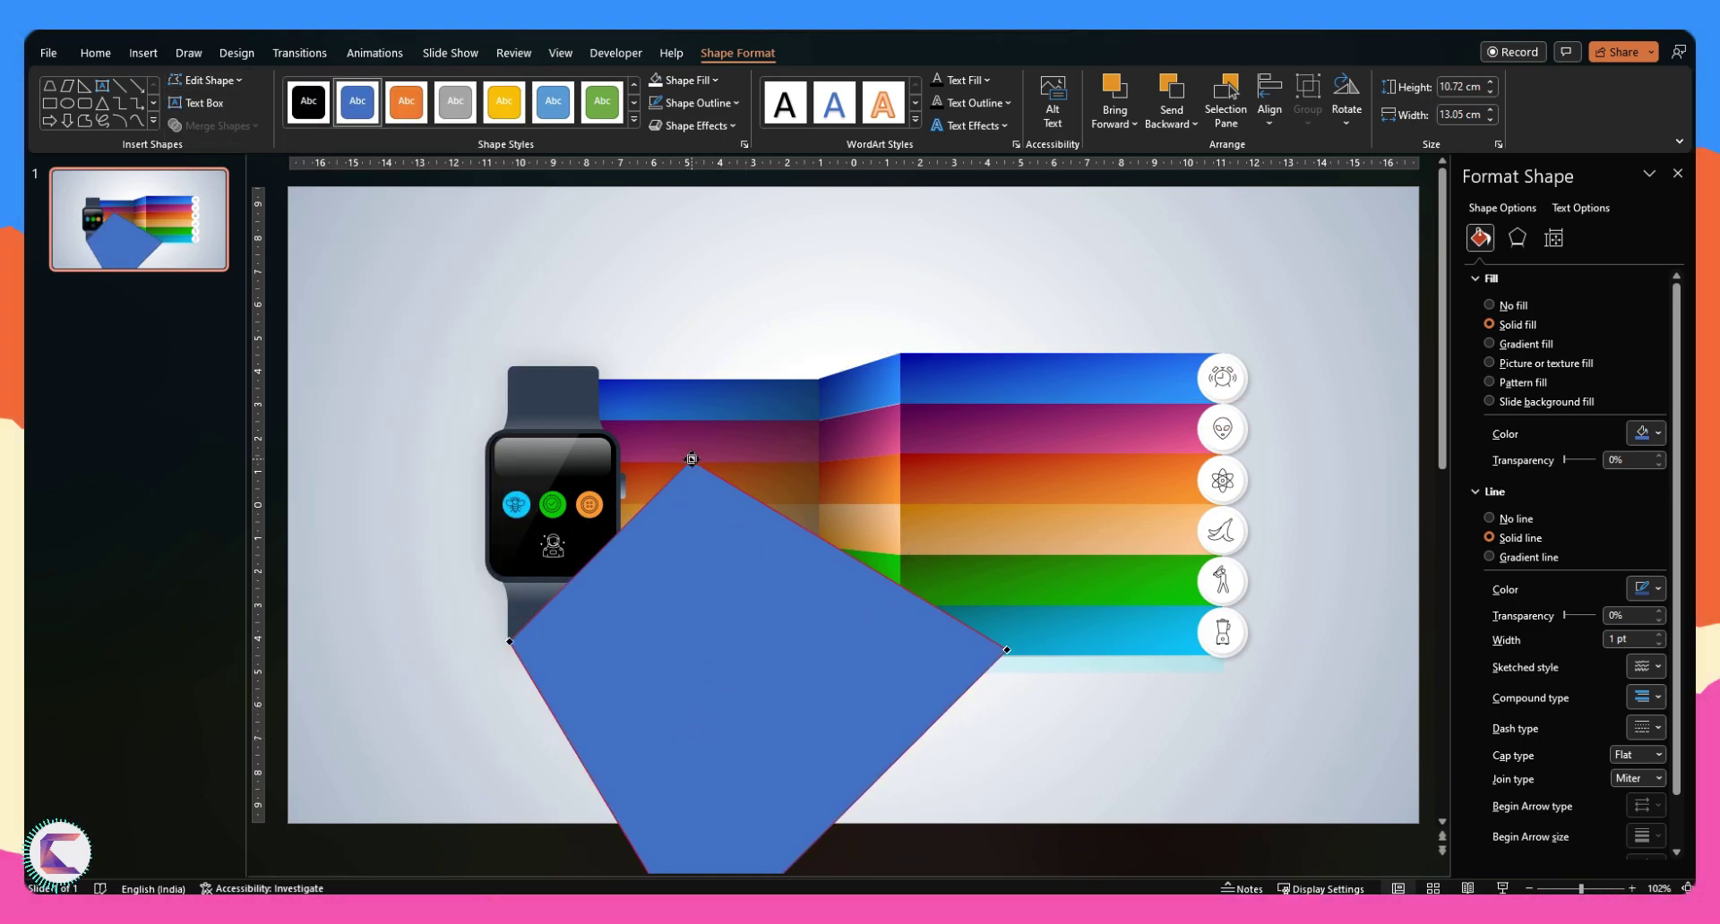
{"action": "left_click_drag", "start_coordinate": [620, 421], "coordinate": [590, 377]}
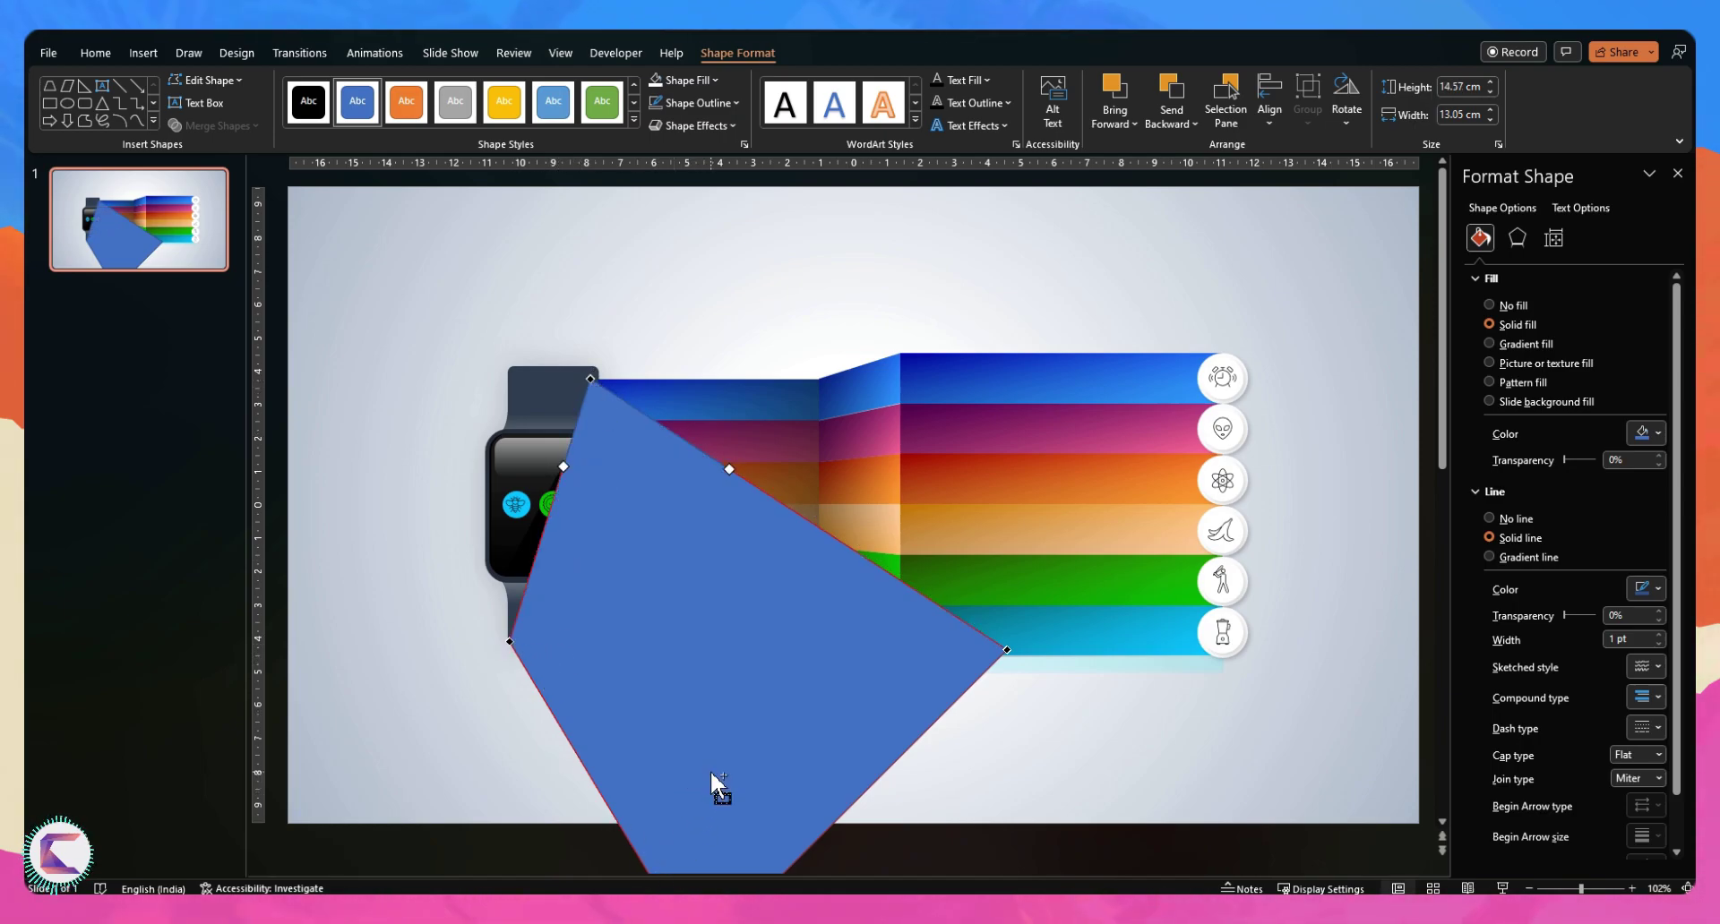
{"action": "scroll", "coordinate": [710, 771], "scroll_direction": "down", "scroll_amount": 3, "text": "ctrl"}
{"action": "left_click_drag", "start_coordinate": [801, 806], "coordinate": [775, 767]}
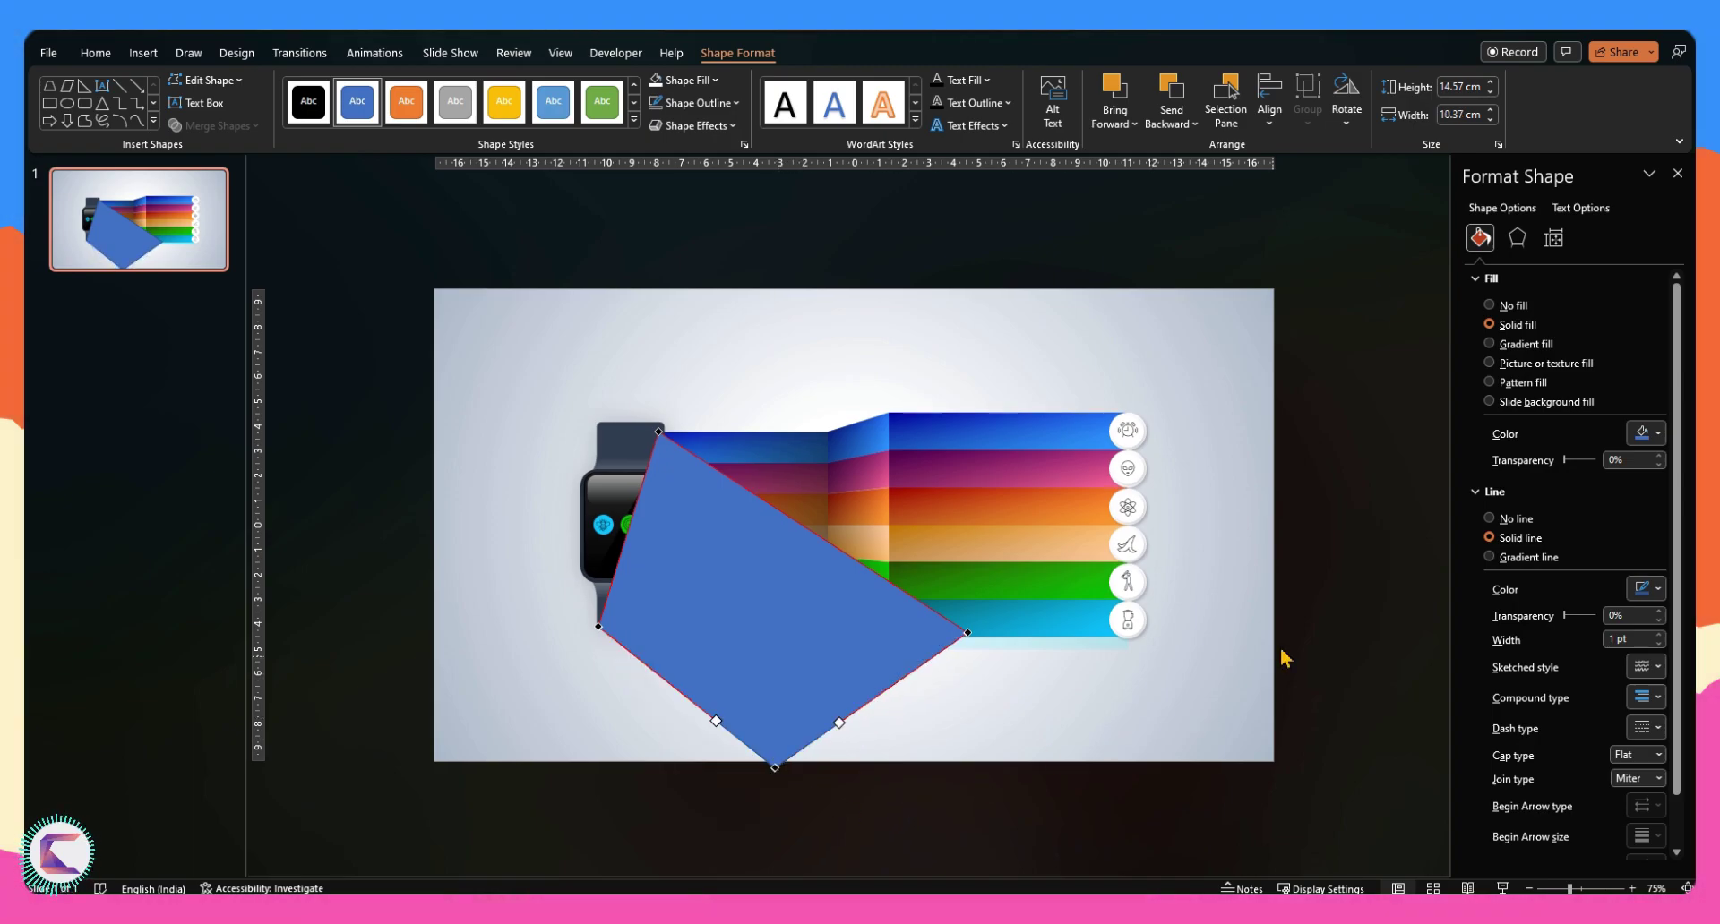
Give the shape no outline and a linear 90° gradient starting dark
{"action": "left_click", "coordinate": [1515, 519]}
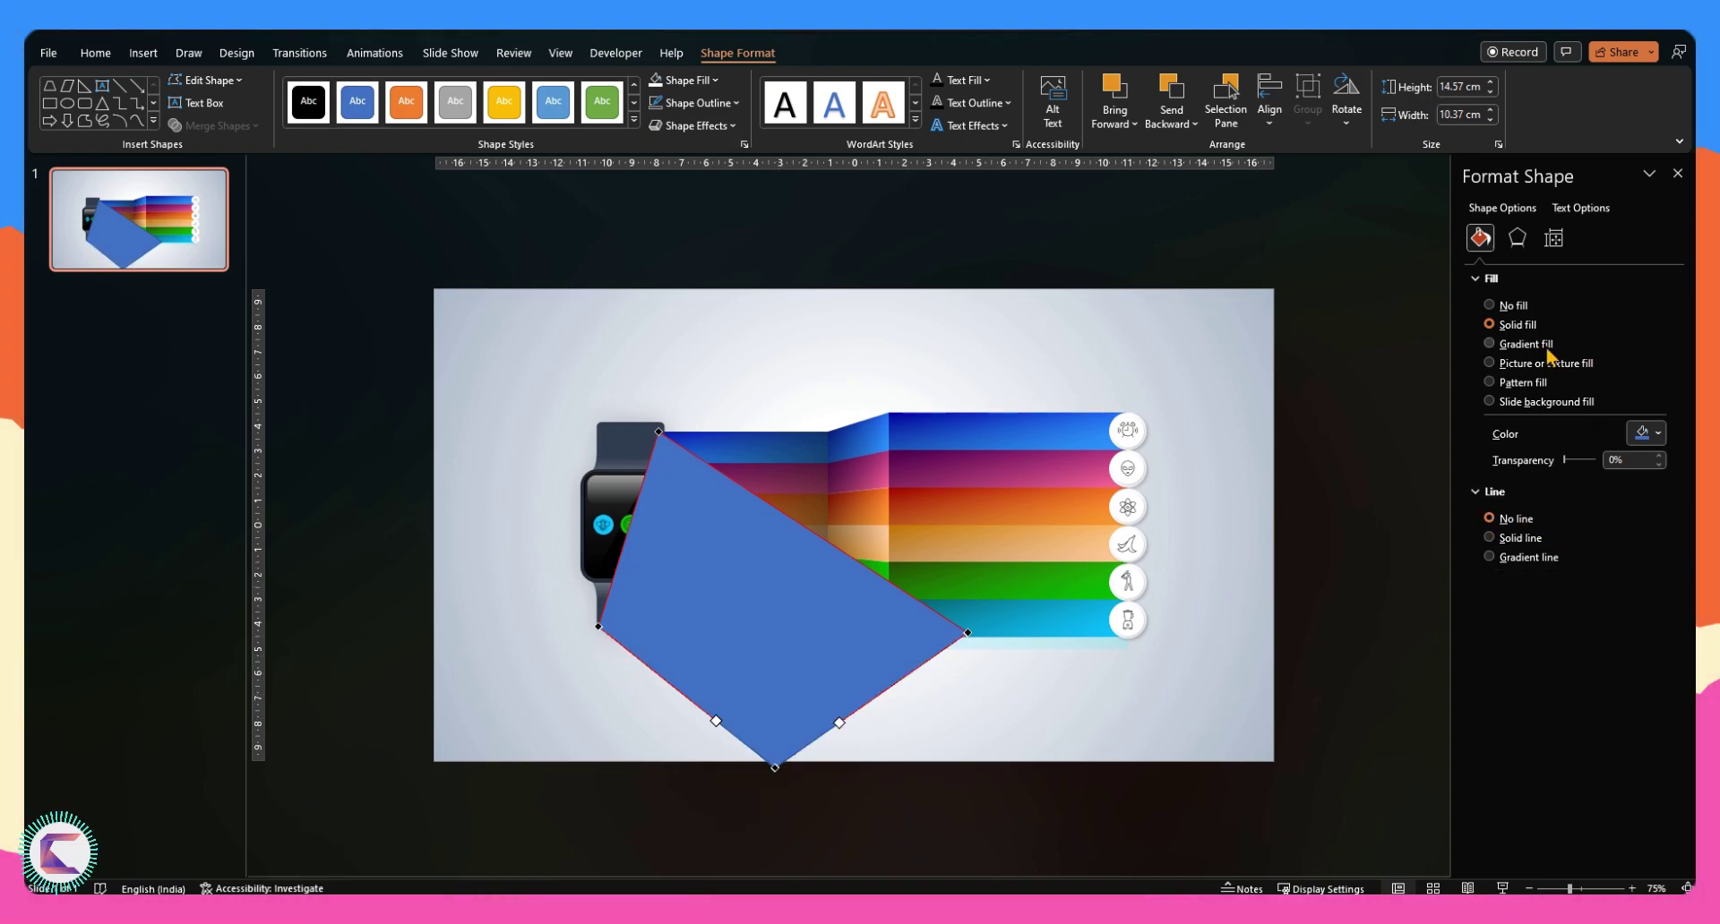
{"action": "left_click", "coordinate": [1527, 345]}
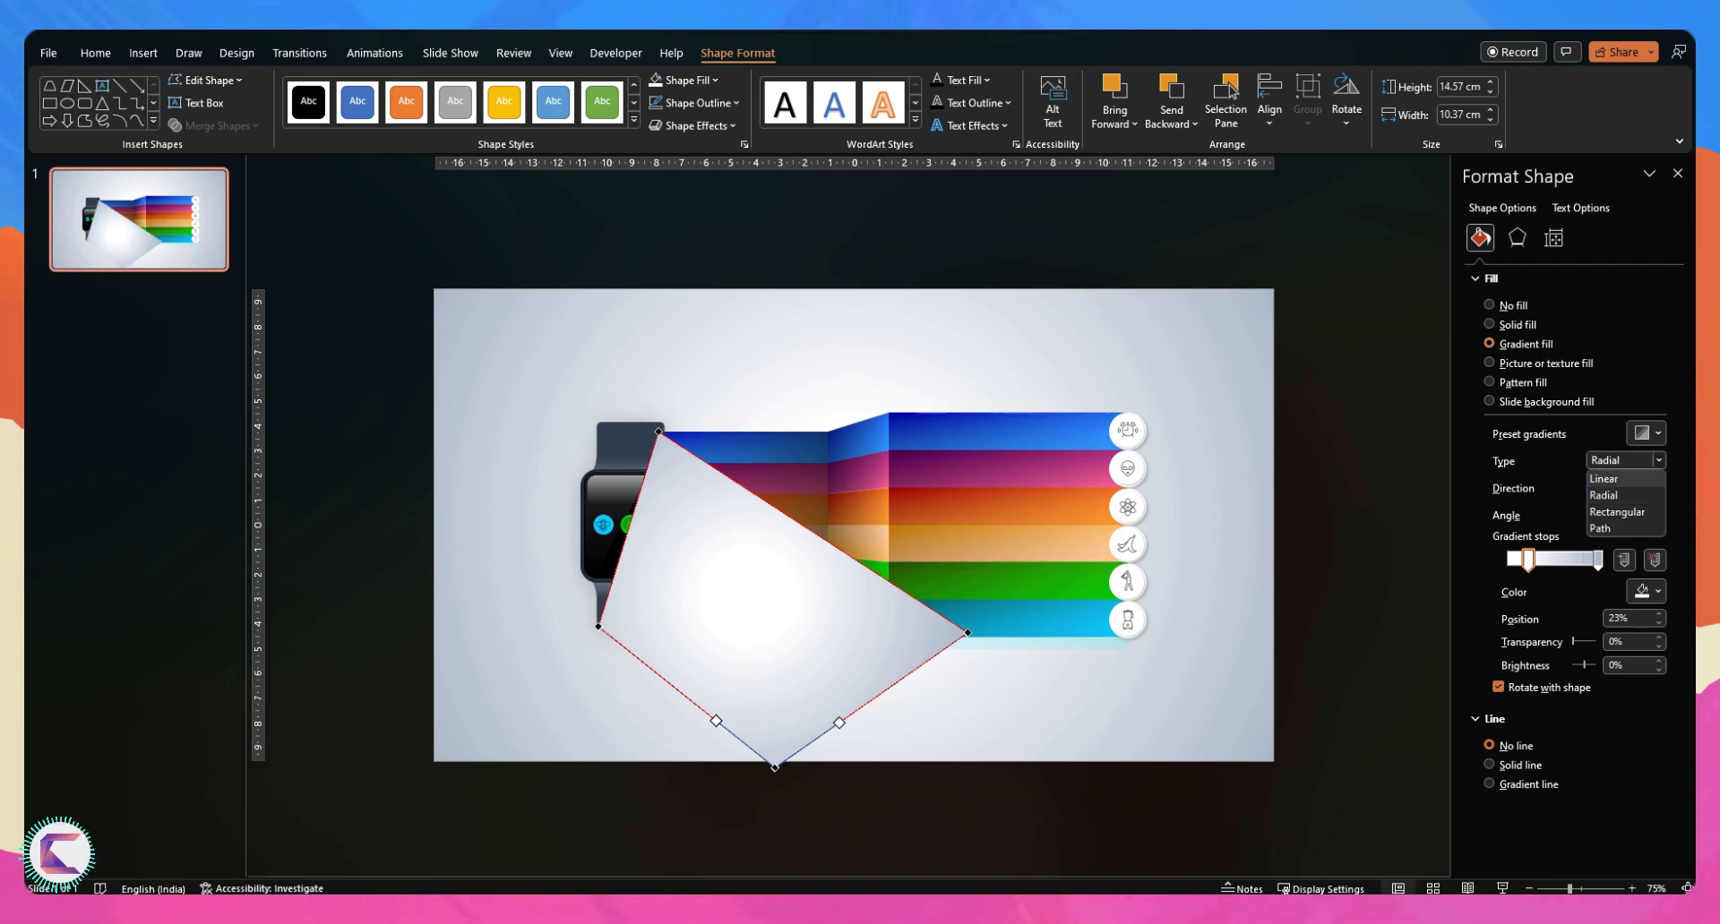
{"action": "left_click", "coordinate": [1656, 487]}
{"action": "left_click", "coordinate": [1563, 524]}
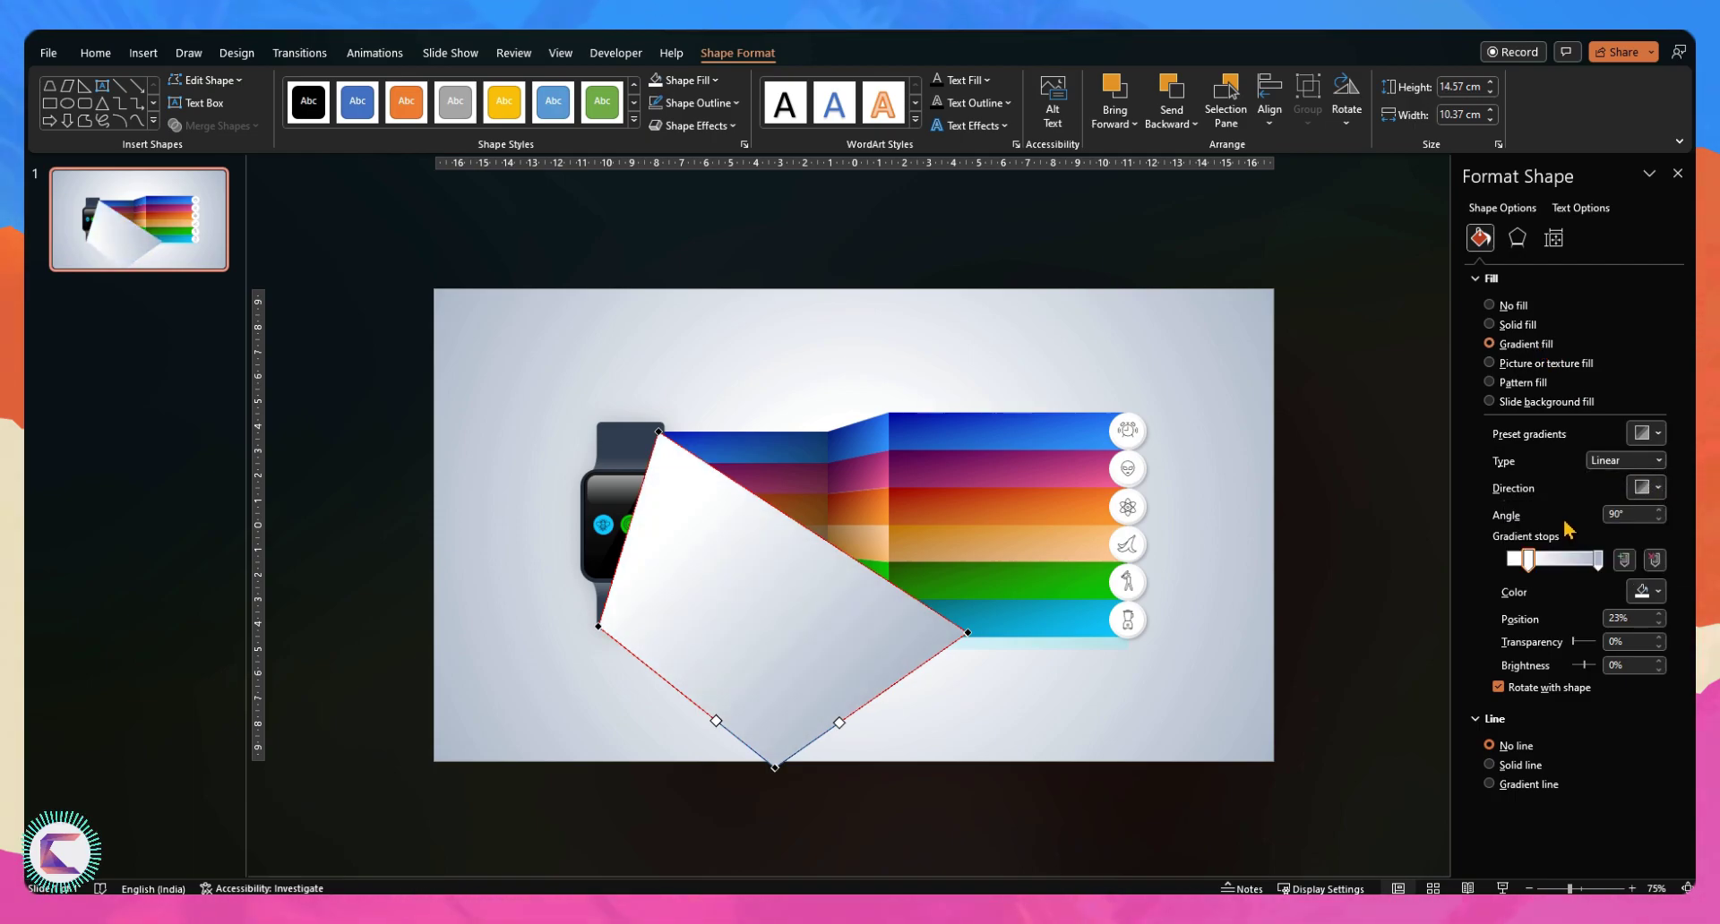
{"action": "left_click_drag", "start_coordinate": [1528, 562], "coordinate": [1481, 564]}
{"action": "left_click", "coordinate": [1657, 593]}
{"action": "left_click", "coordinate": [1617, 637]}
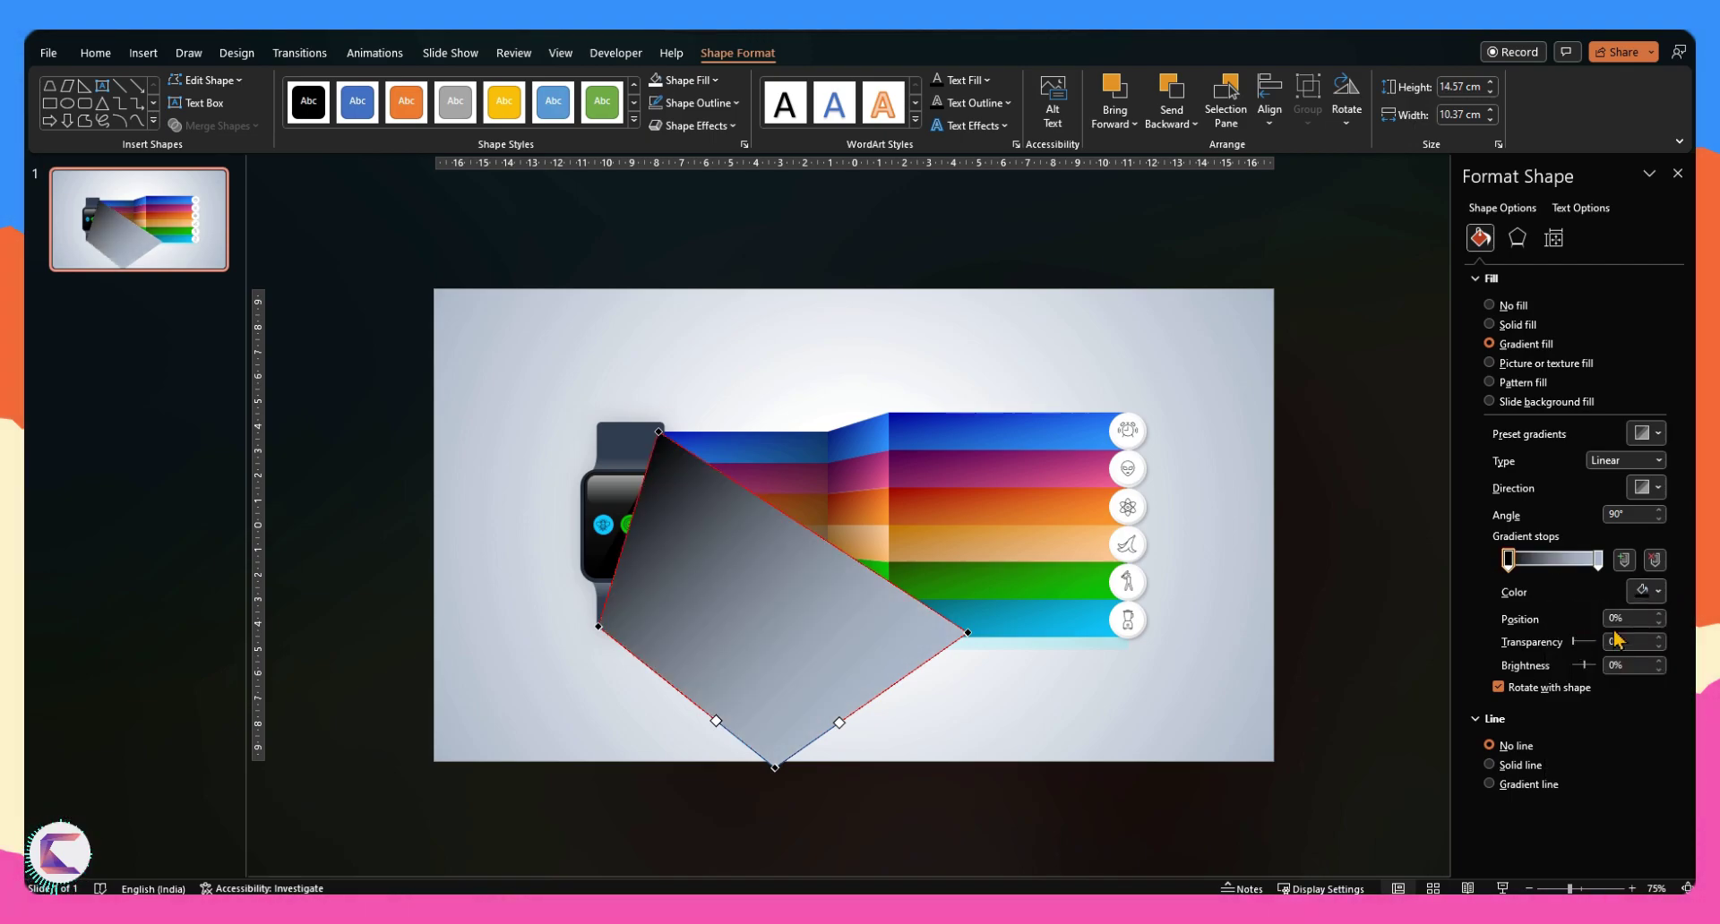
Make the right gradient stop black at 100% transparency and shift it left
{"action": "left_click", "coordinate": [1598, 558]}
{"action": "left_click", "coordinate": [1657, 591]}
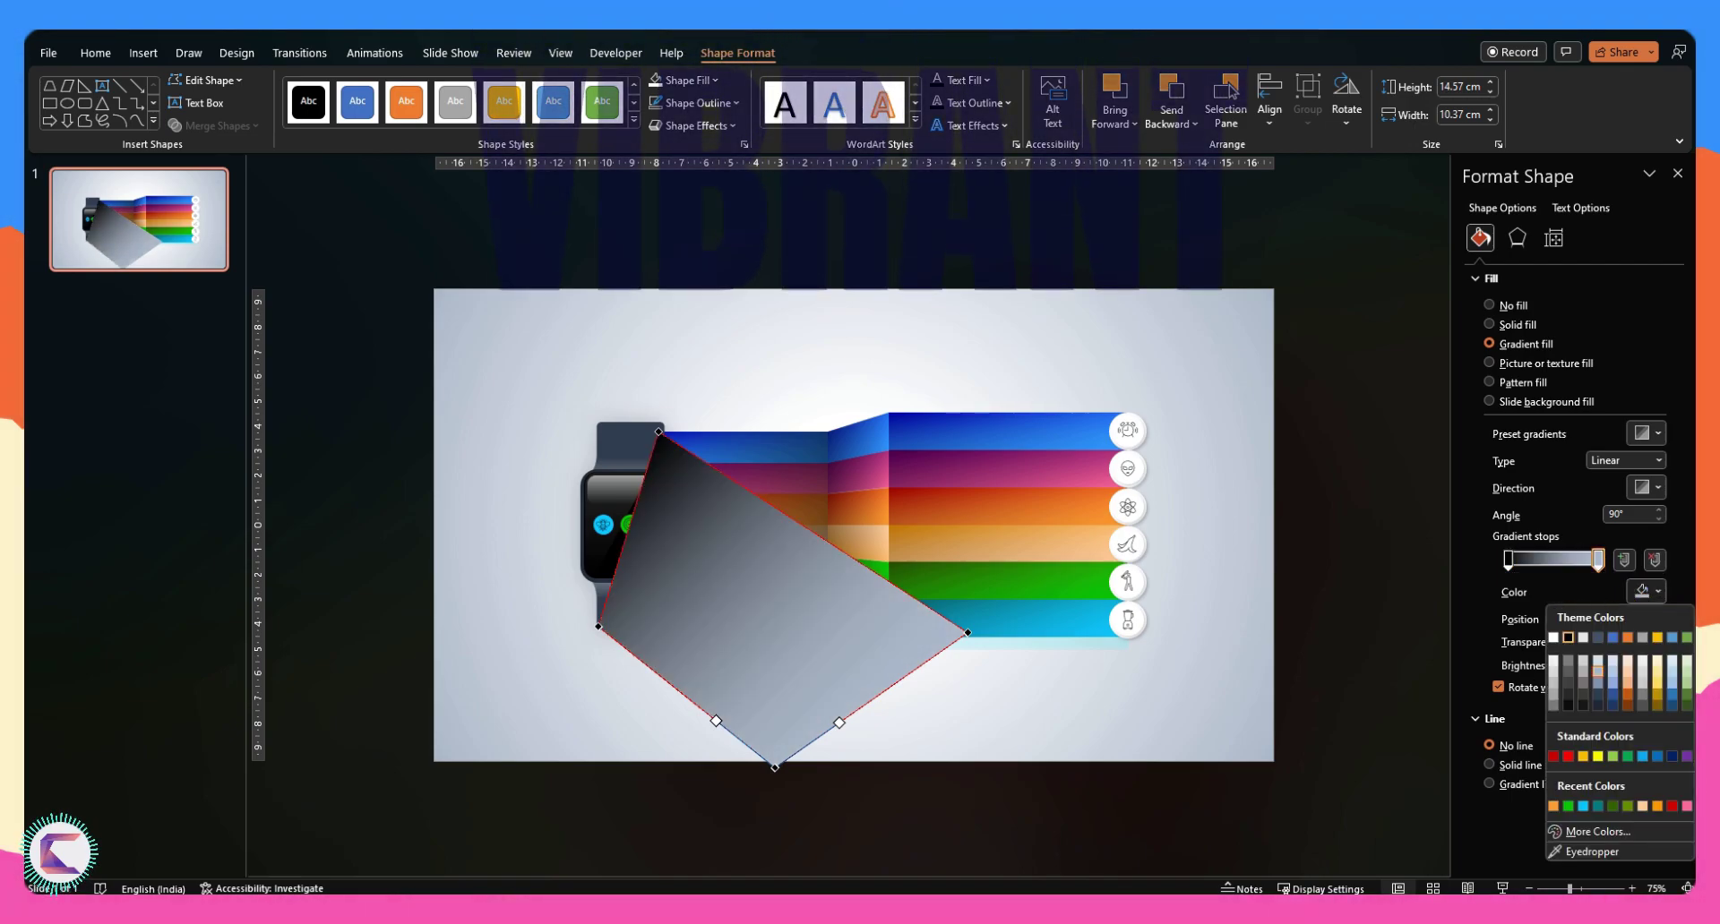
{"action": "left_click", "coordinate": [1568, 638]}
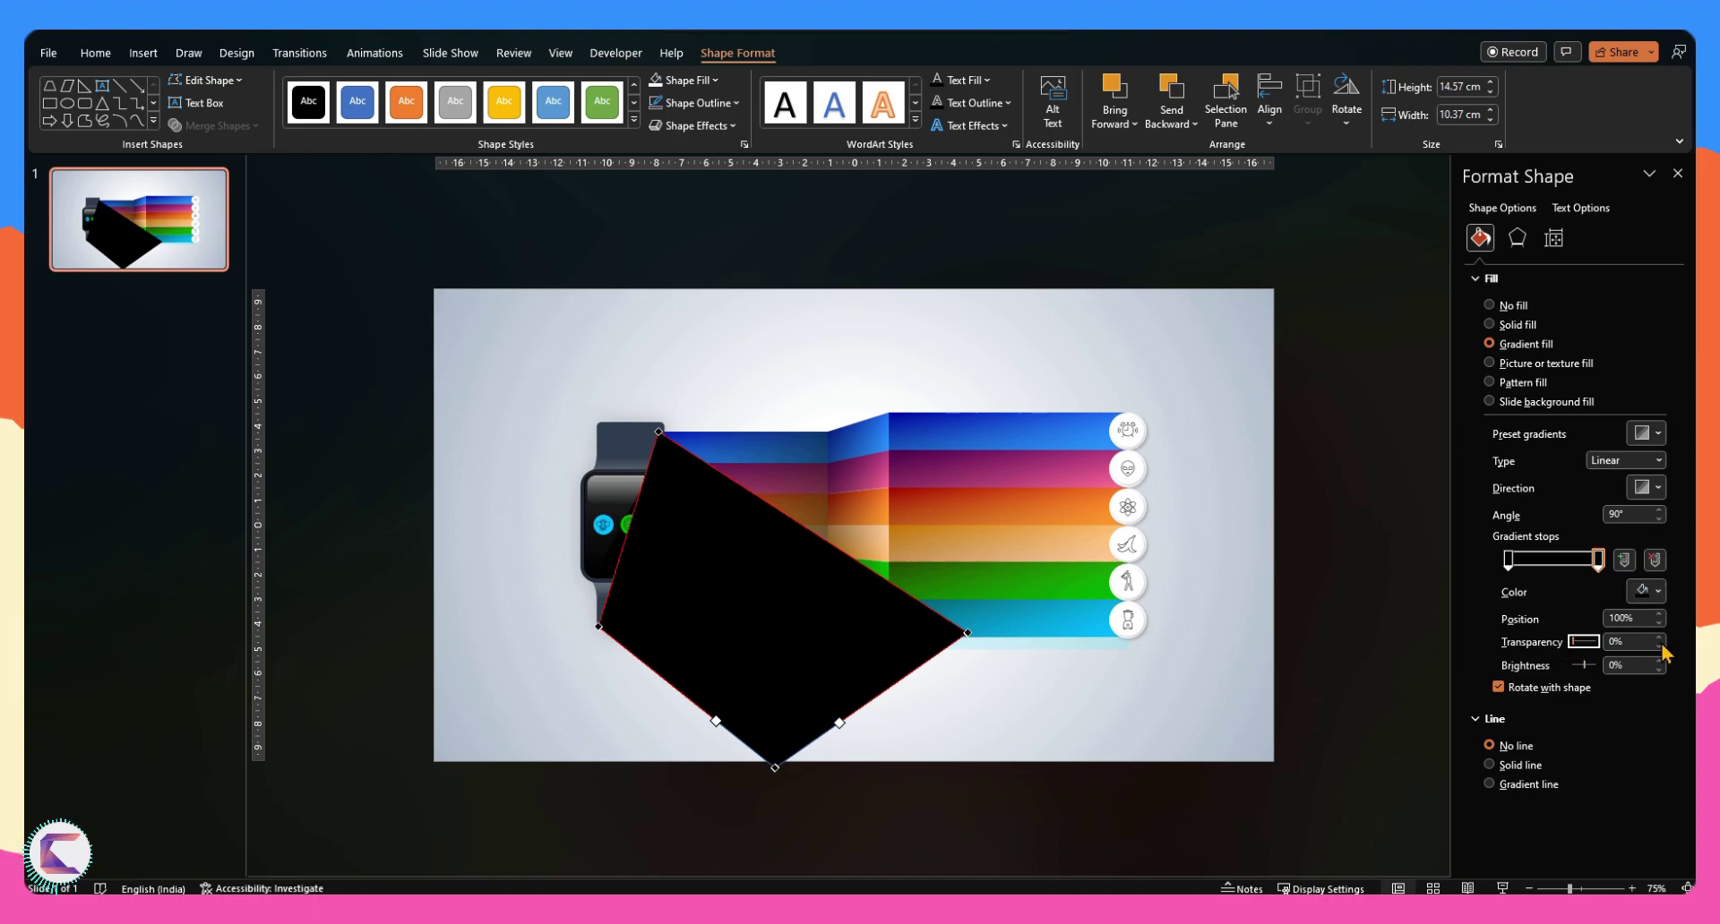
{"action": "mouse_move", "coordinate": [1577, 641]}
{"action": "left_mouse_down"}
{"action": "mouse_move", "coordinate": [1637, 644]}
{"action": "mouse_move", "coordinate": [1582, 646]}
{"action": "left_mouse_up"}
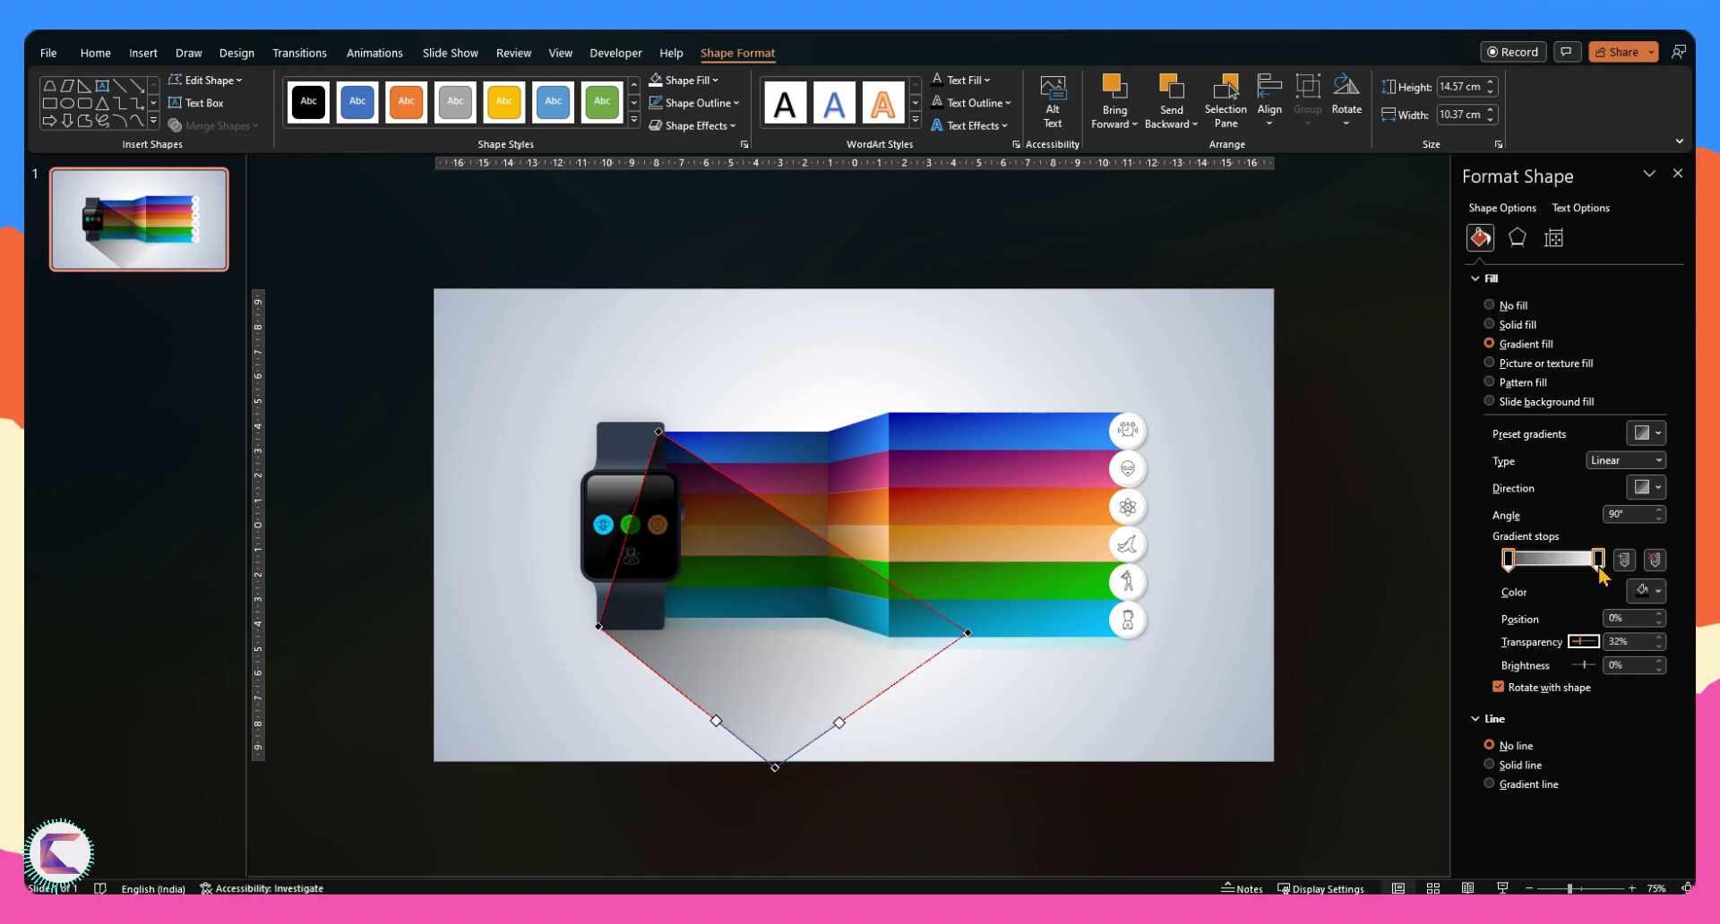
{"action": "left_click_drag", "start_coordinate": [1599, 568], "coordinate": [1575, 568]}
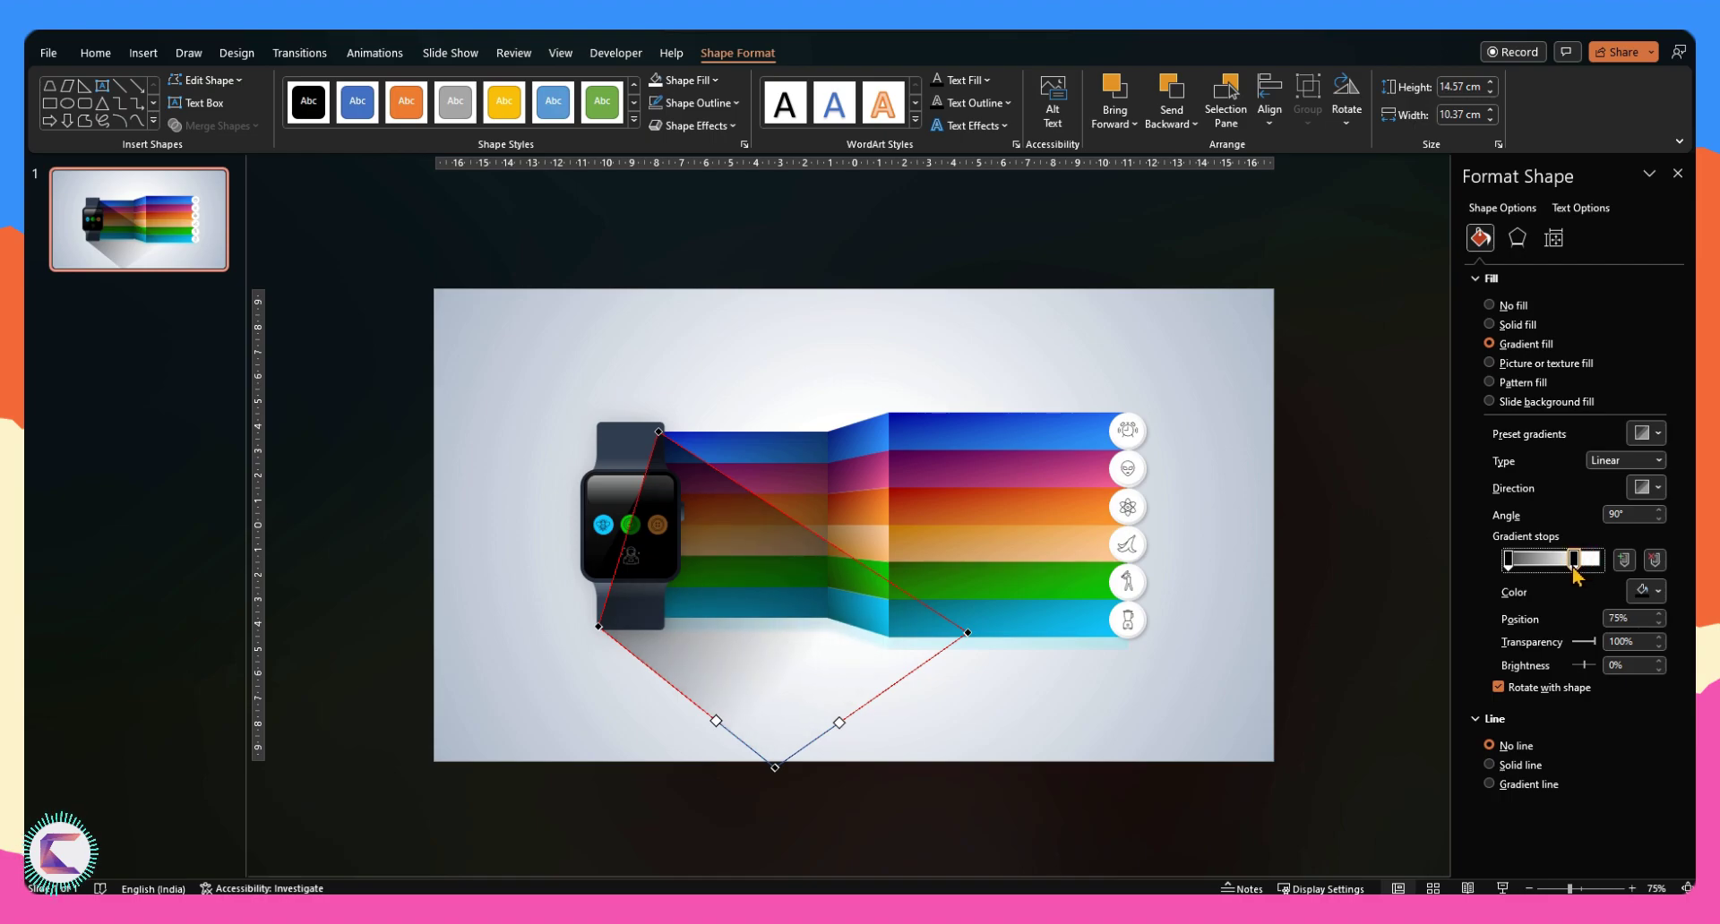
Select the whole watch graphic and bring up its context menu
{"action": "left_click", "coordinate": [1154, 717]}
{"action": "left_click_drag", "start_coordinate": [506, 715], "coordinate": [768, 334]}
{"action": "right_click", "coordinate": [618, 448]}
Bring the watch in front of the shadow, then reselect the shadow to check its gradient
{"action": "left_click", "coordinate": [692, 624]}
{"action": "left_click", "coordinate": [563, 663]}
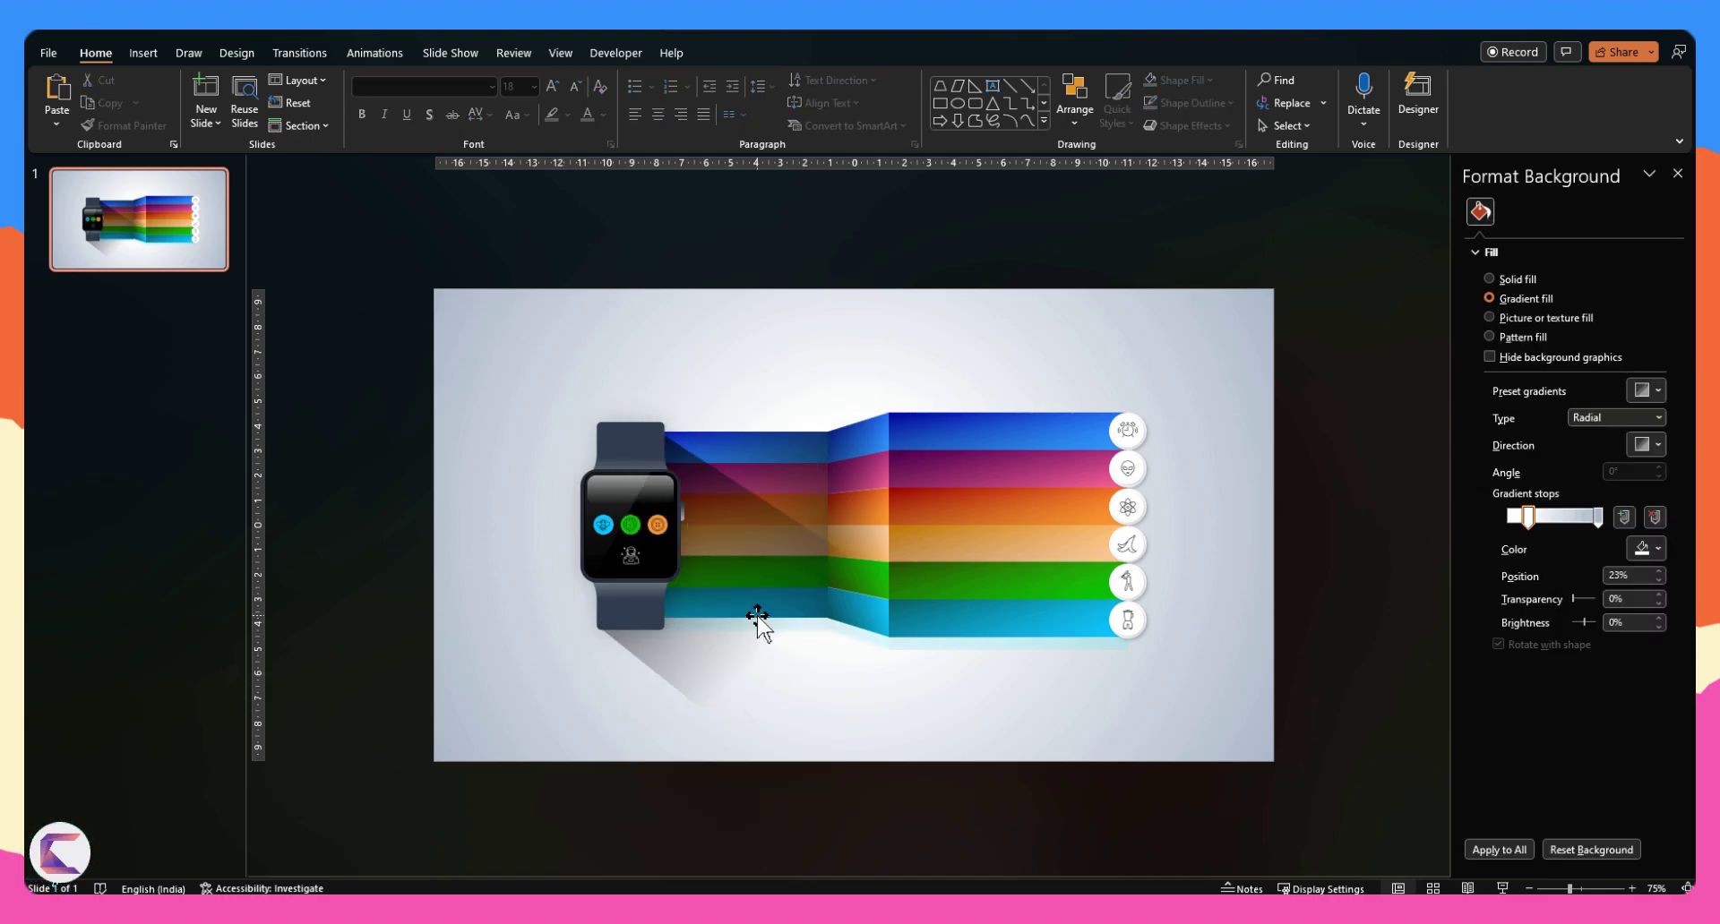
{"action": "left_click", "coordinate": [756, 616]}
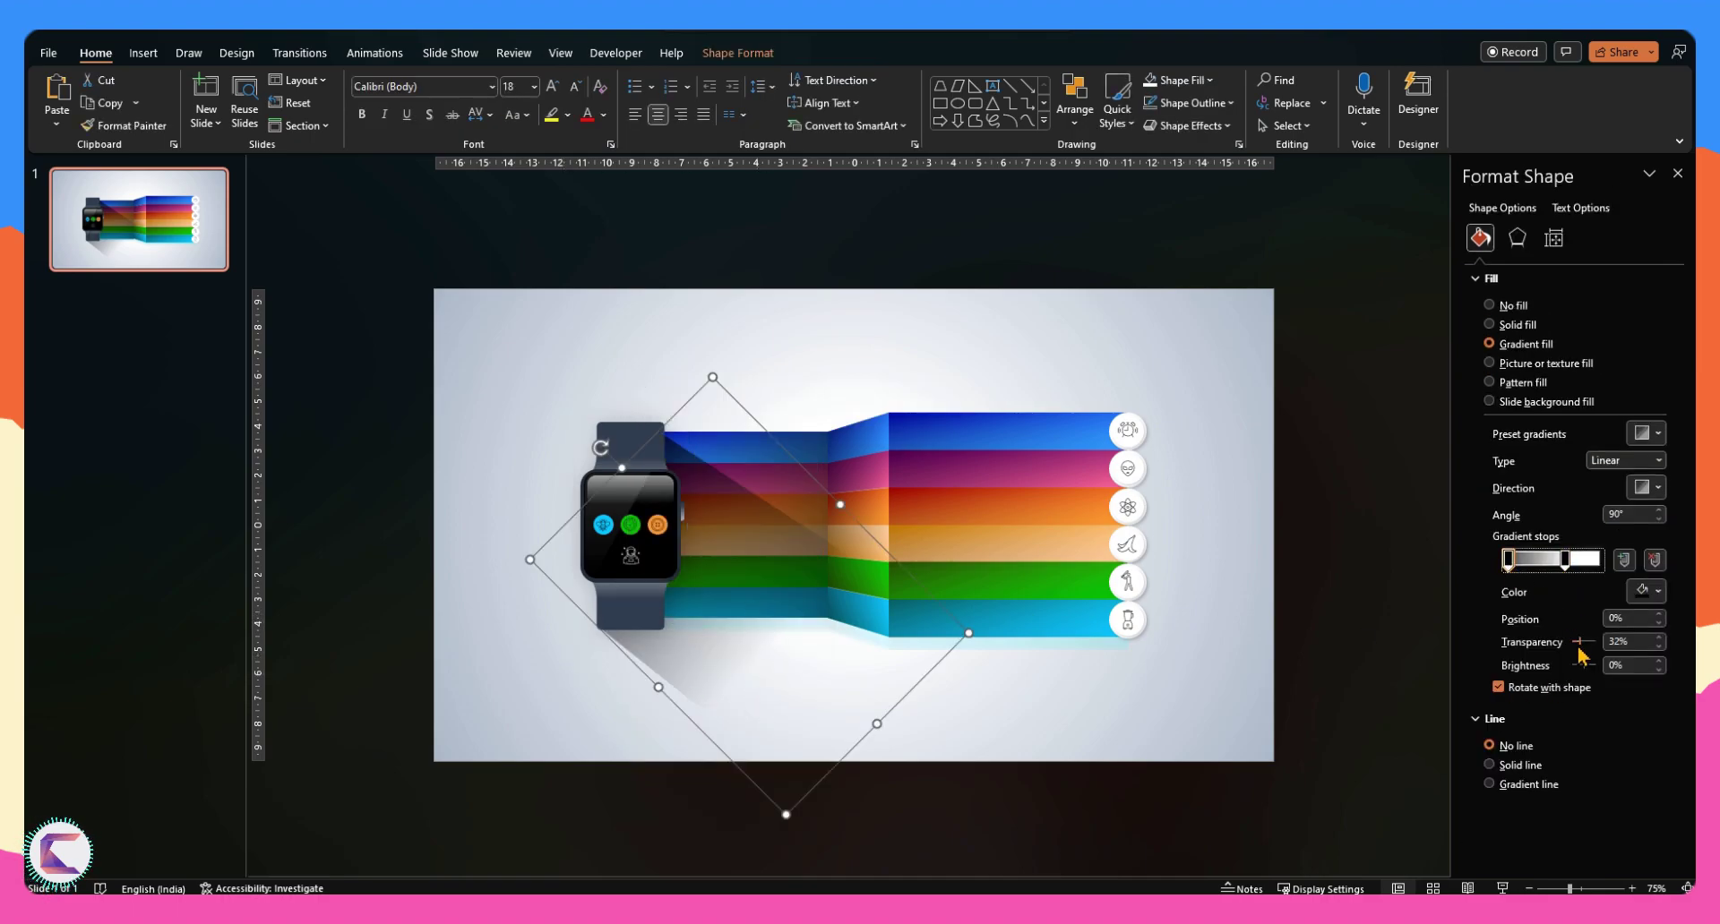